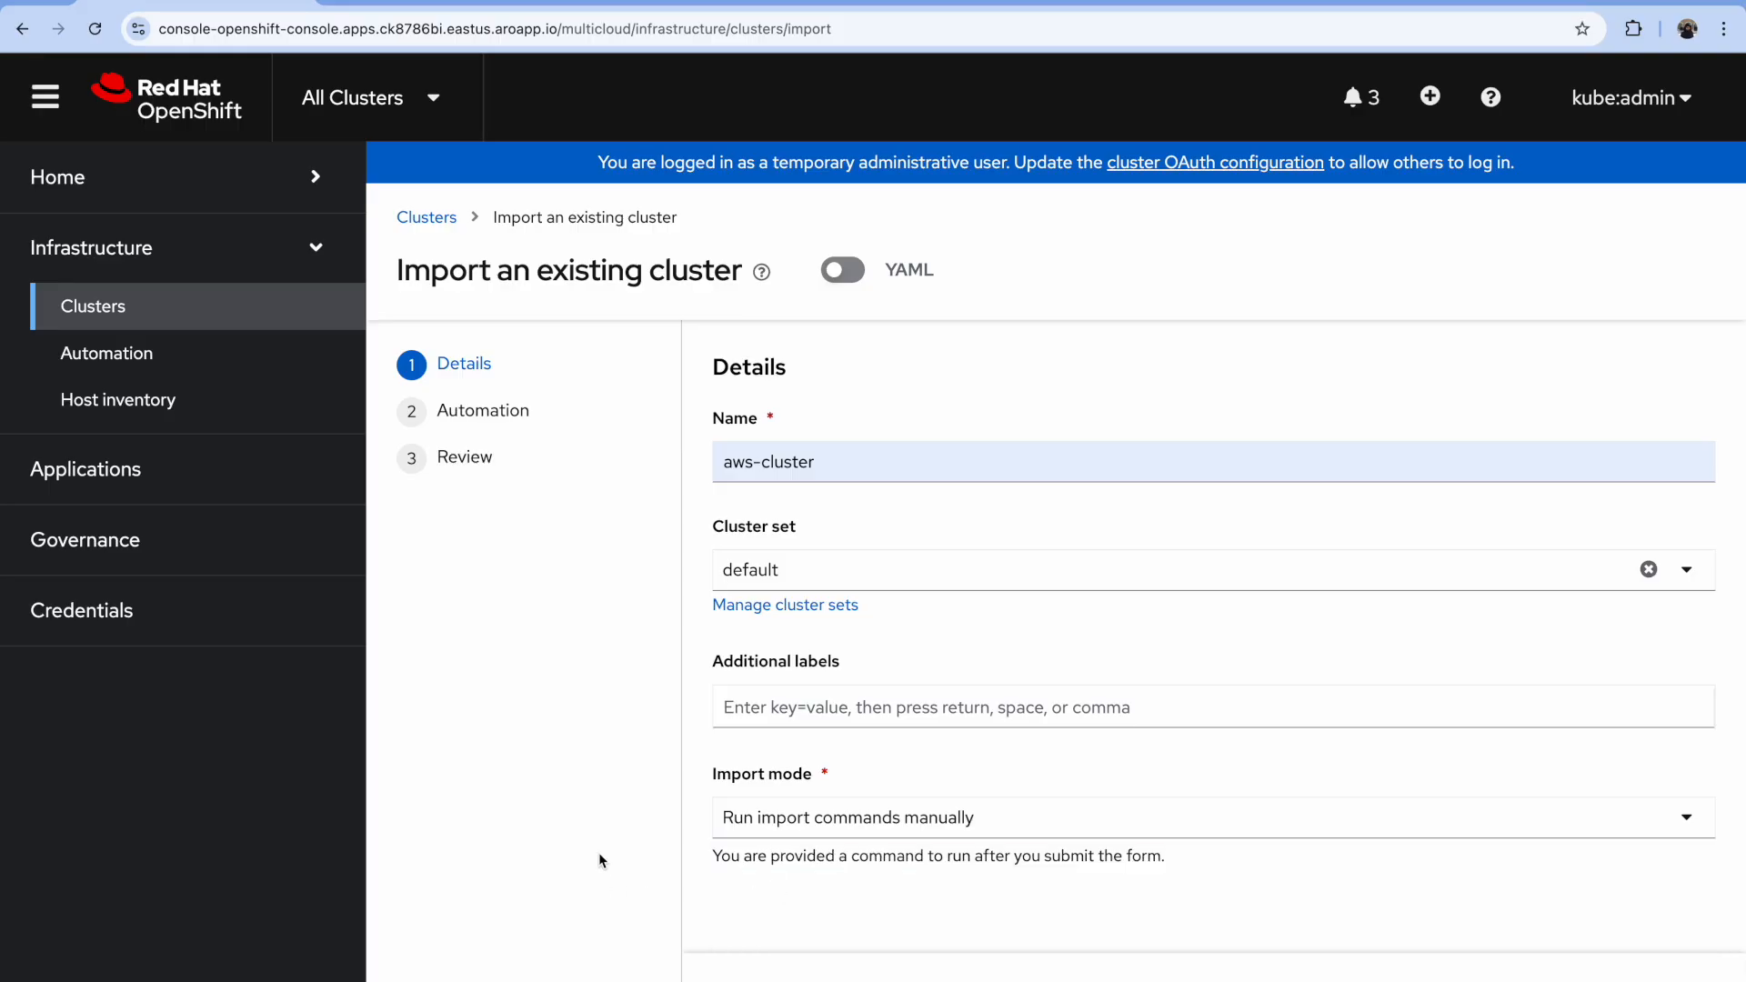
# Step: Advance the aws-cluster import to its Automation stage, check the available automation templates, and duplicate the import page in another browser tab
pyautogui.click(641, 972)
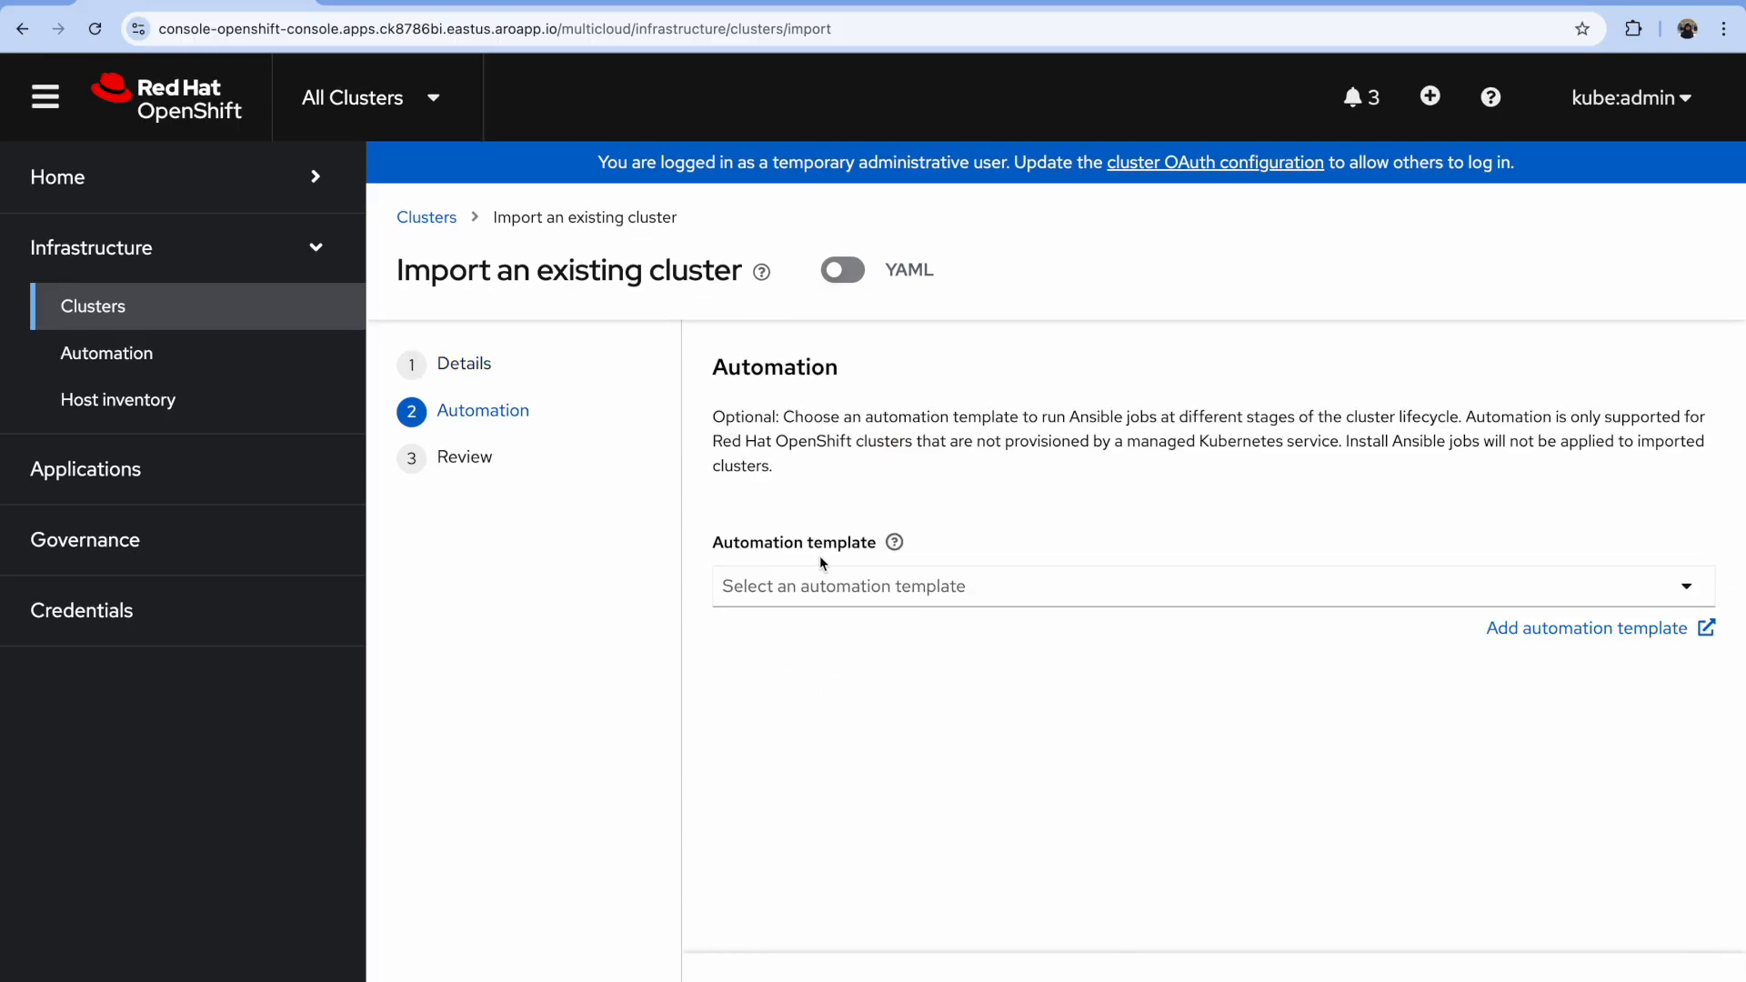
pyautogui.click(823, 586)
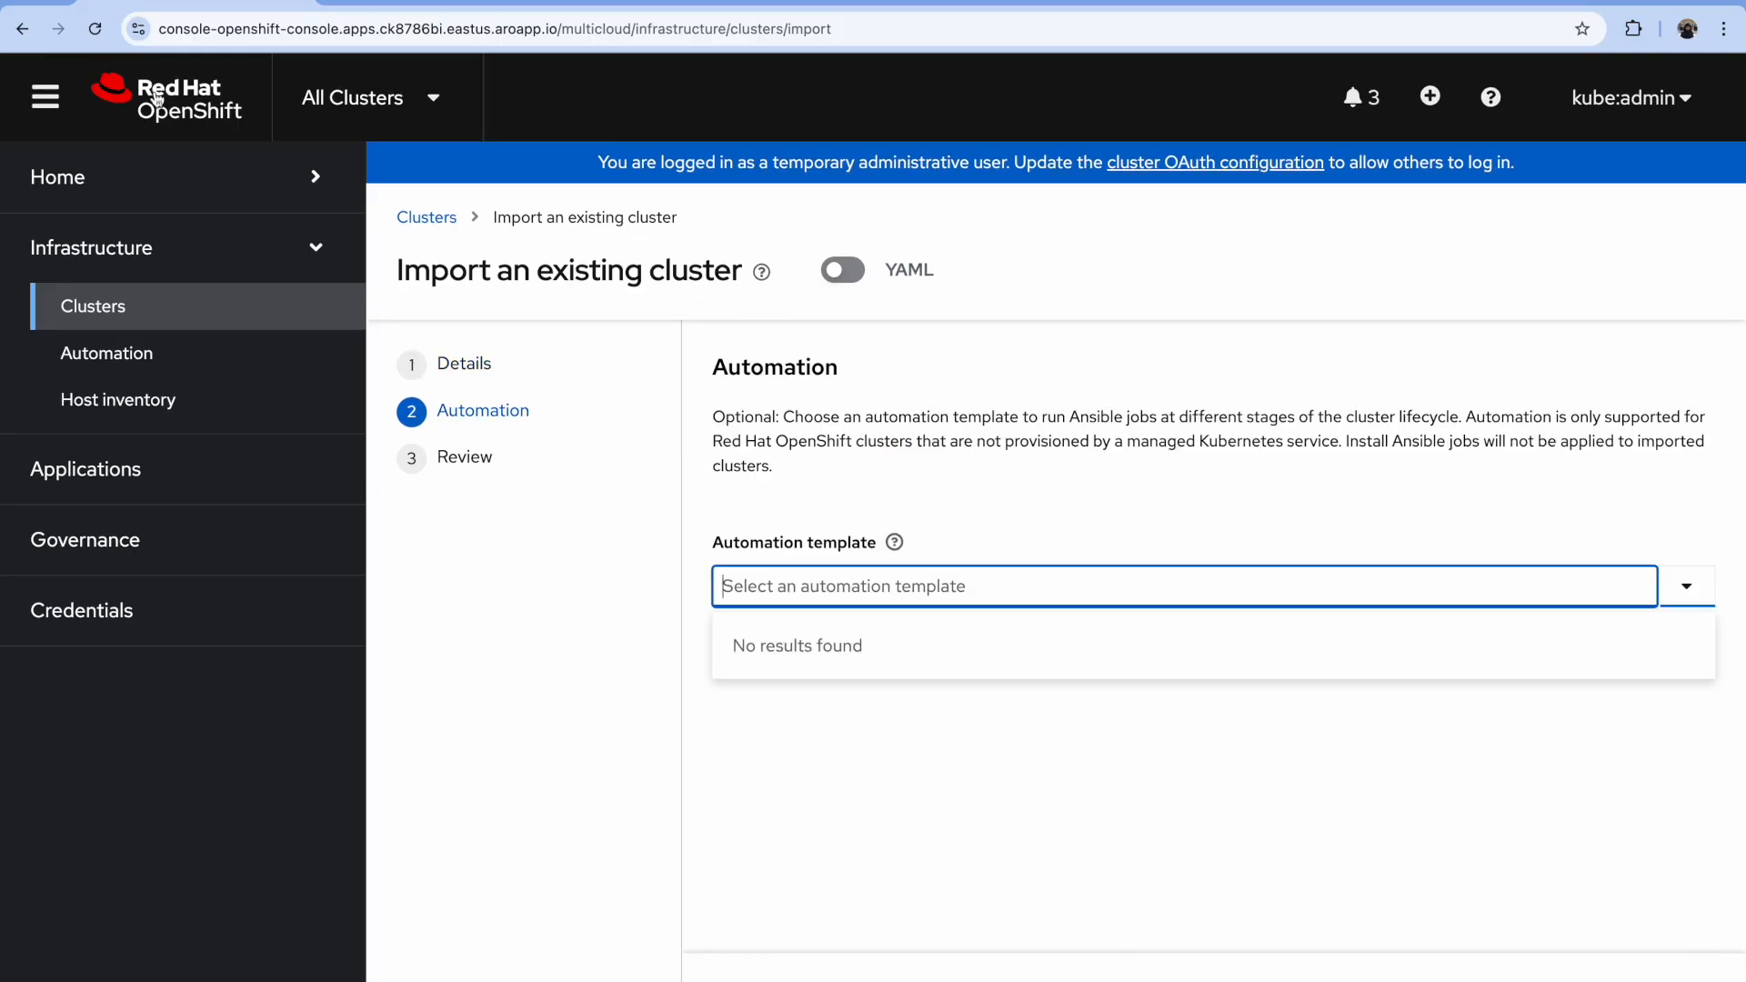
pyautogui.rightClick(238, 5)
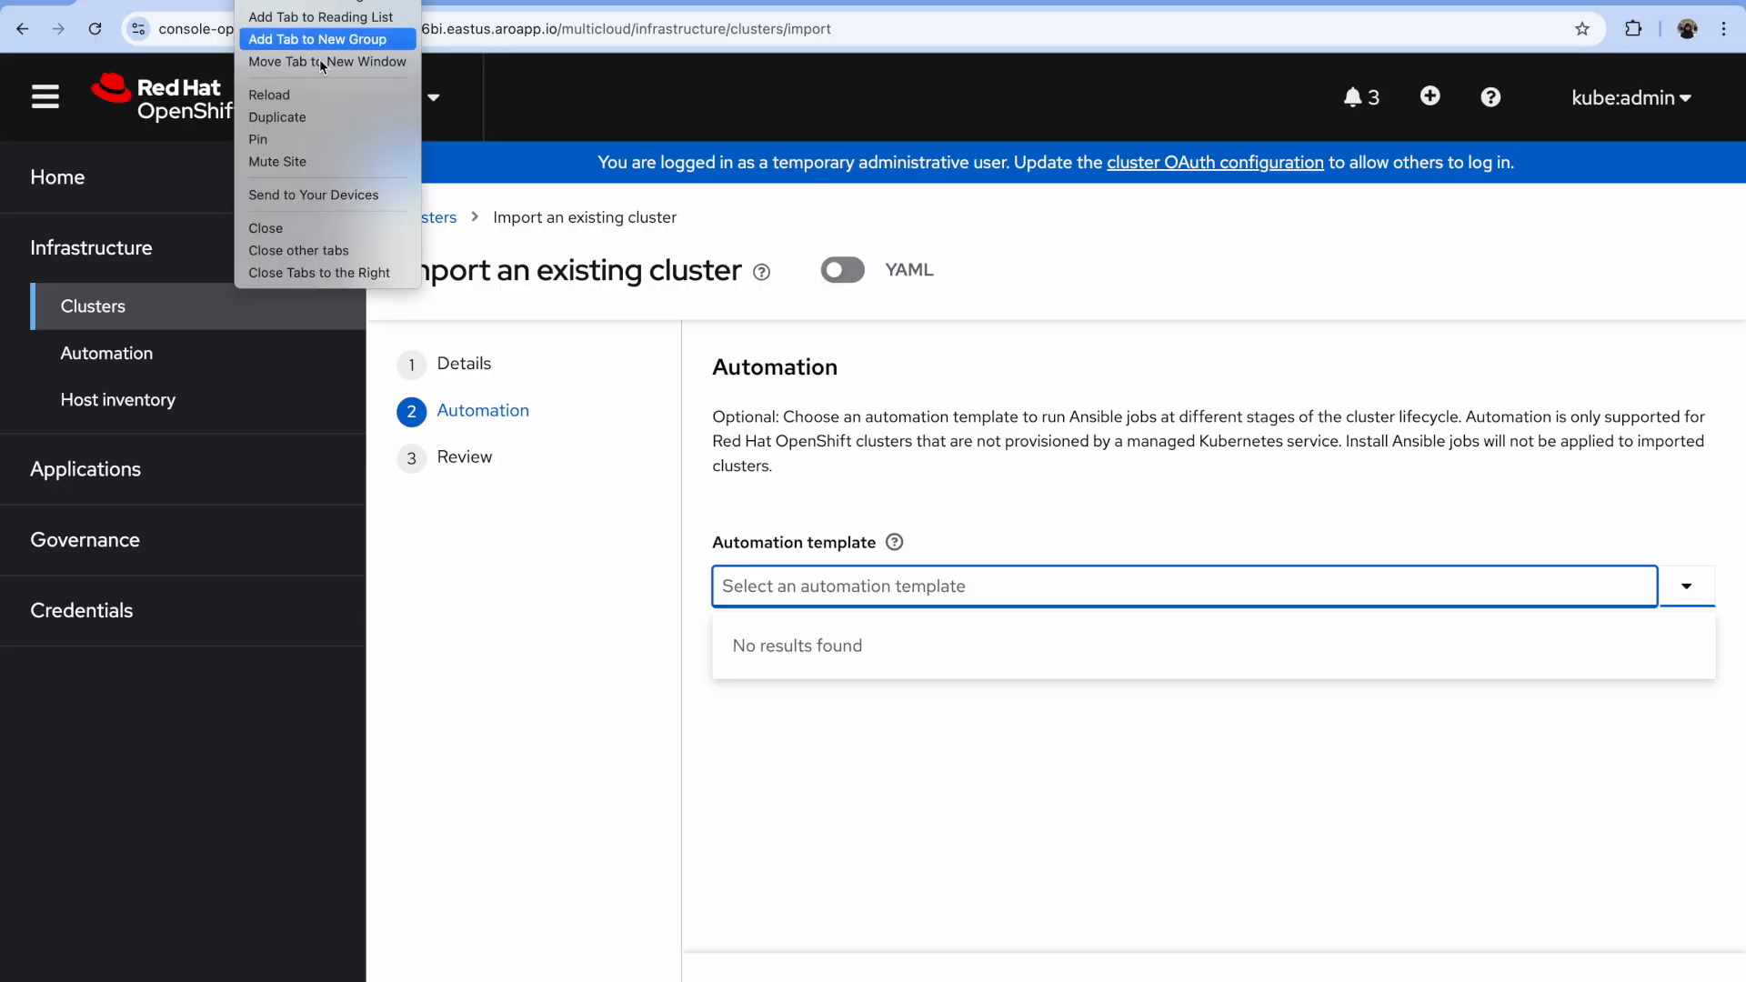
pyautogui.click(307, 115)
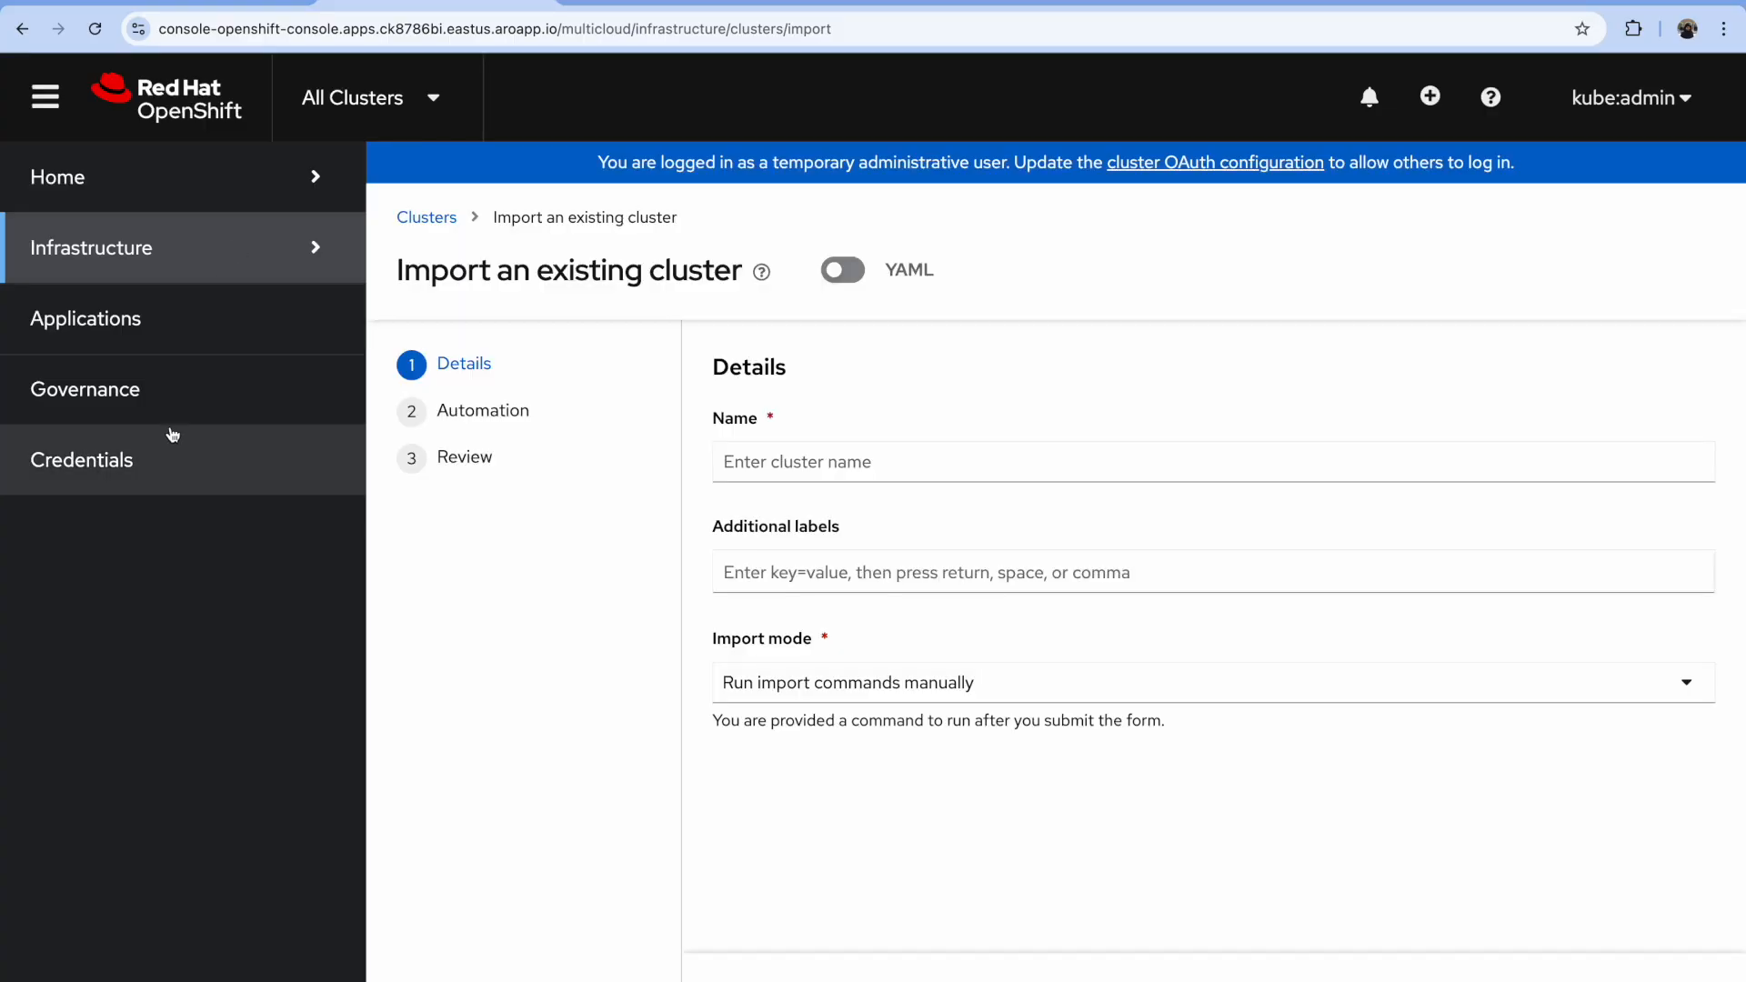
# Step: Start adding a new credential of type Red Hat Ansible Automation Platform from the Credentials page
pyautogui.click(167, 469)
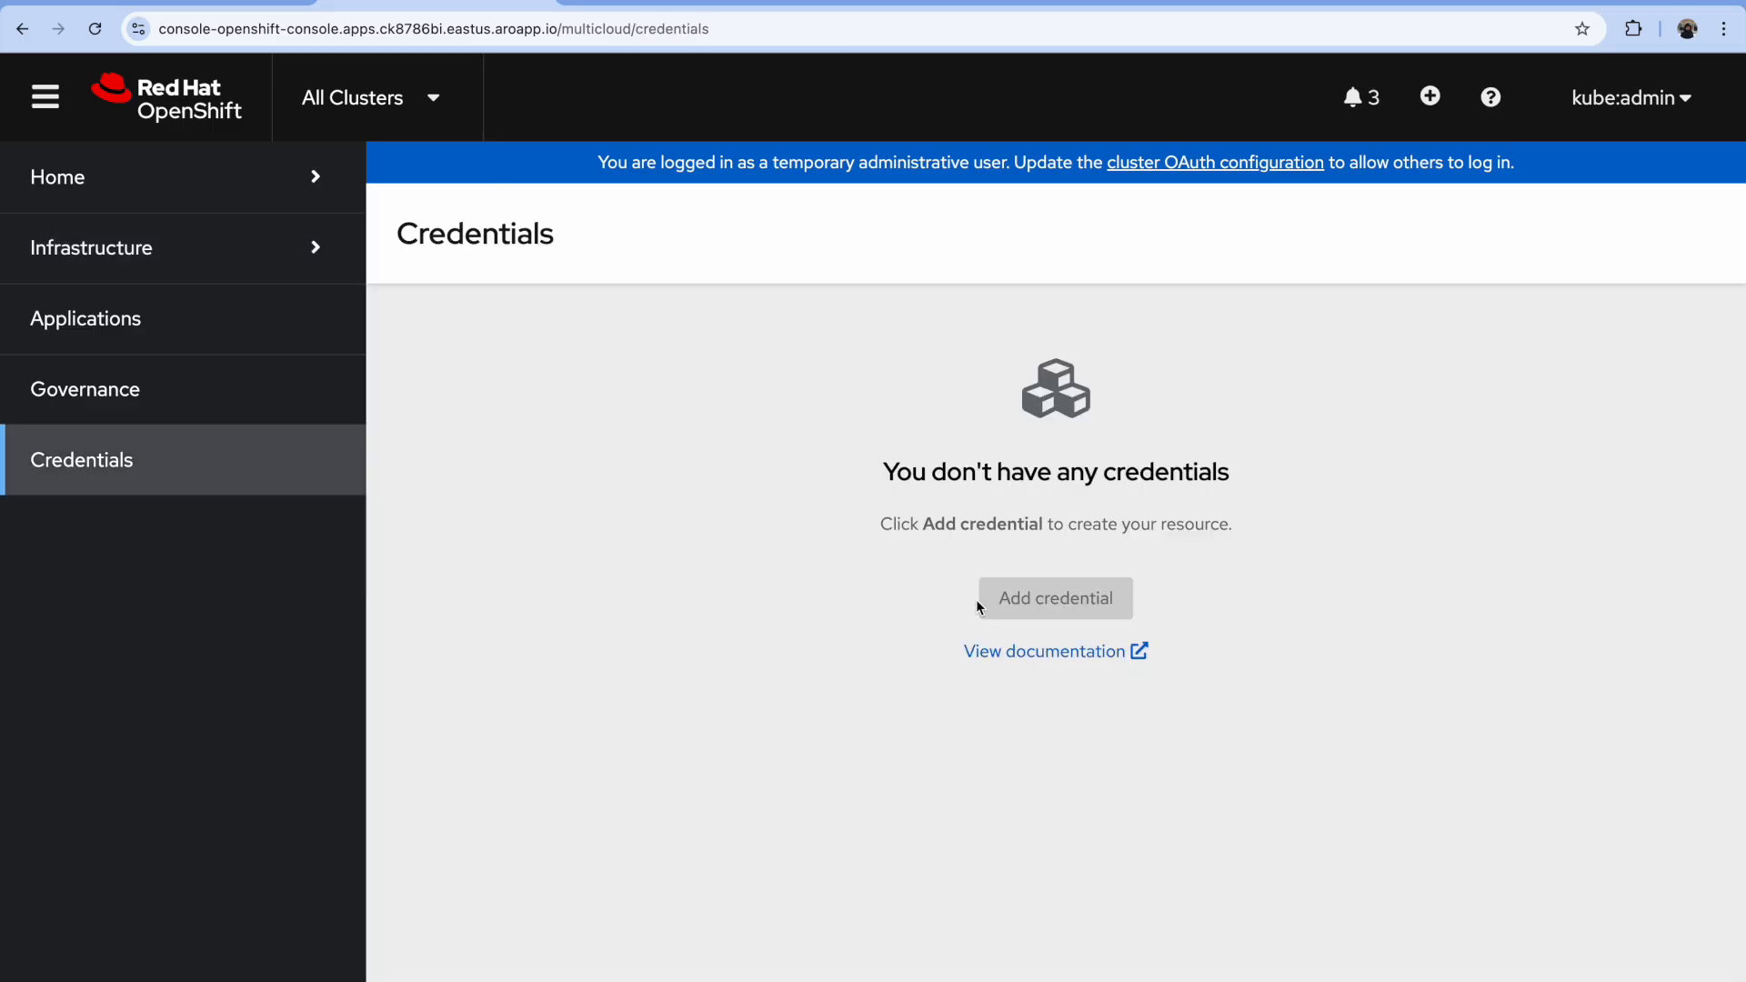
pyautogui.click(214, 391)
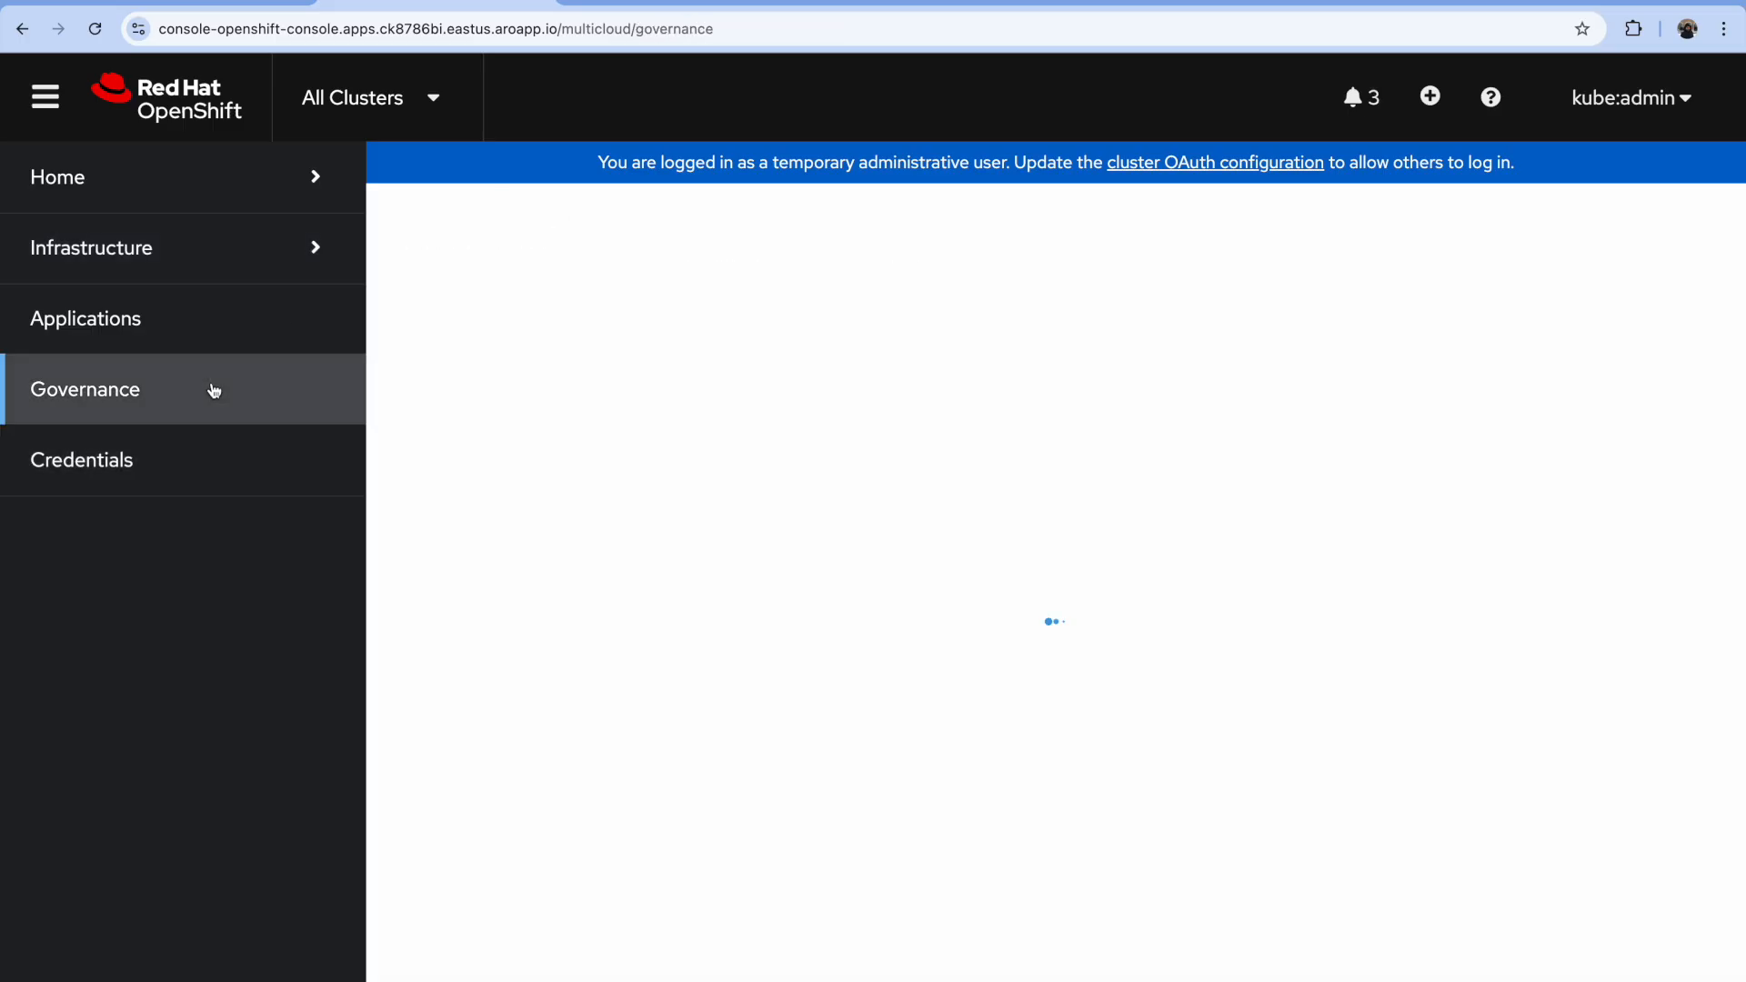
pyautogui.click(194, 462)
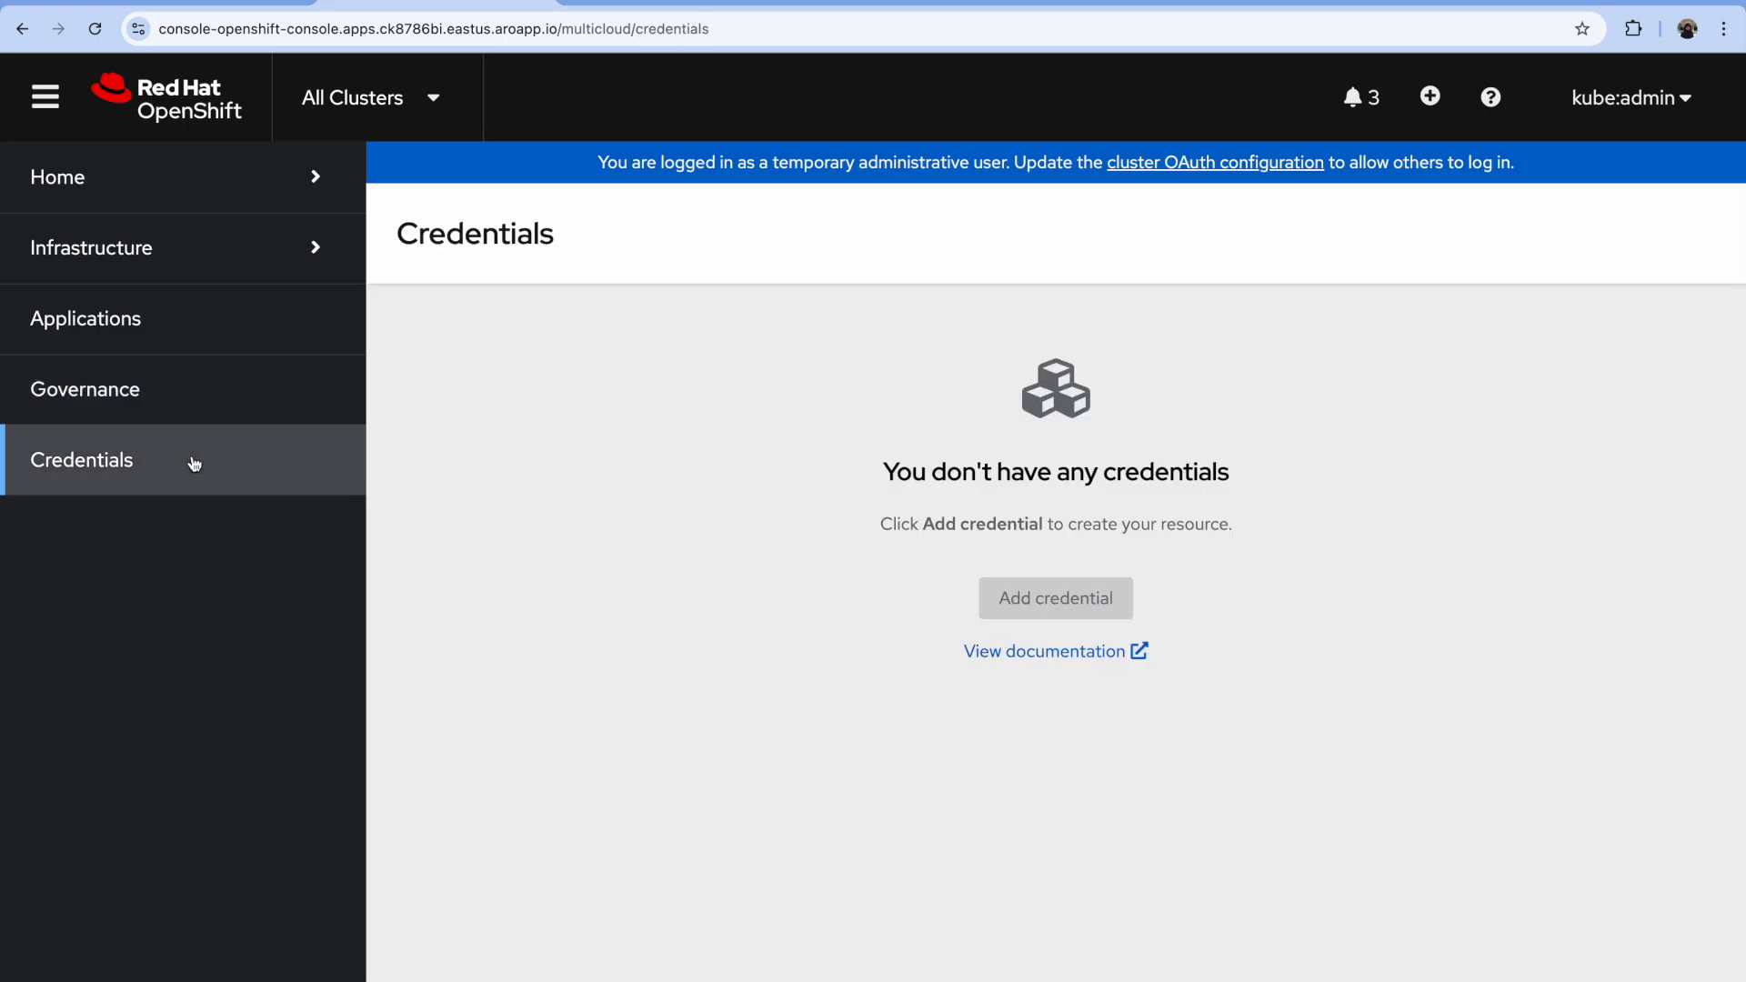
pyautogui.click(1048, 601)
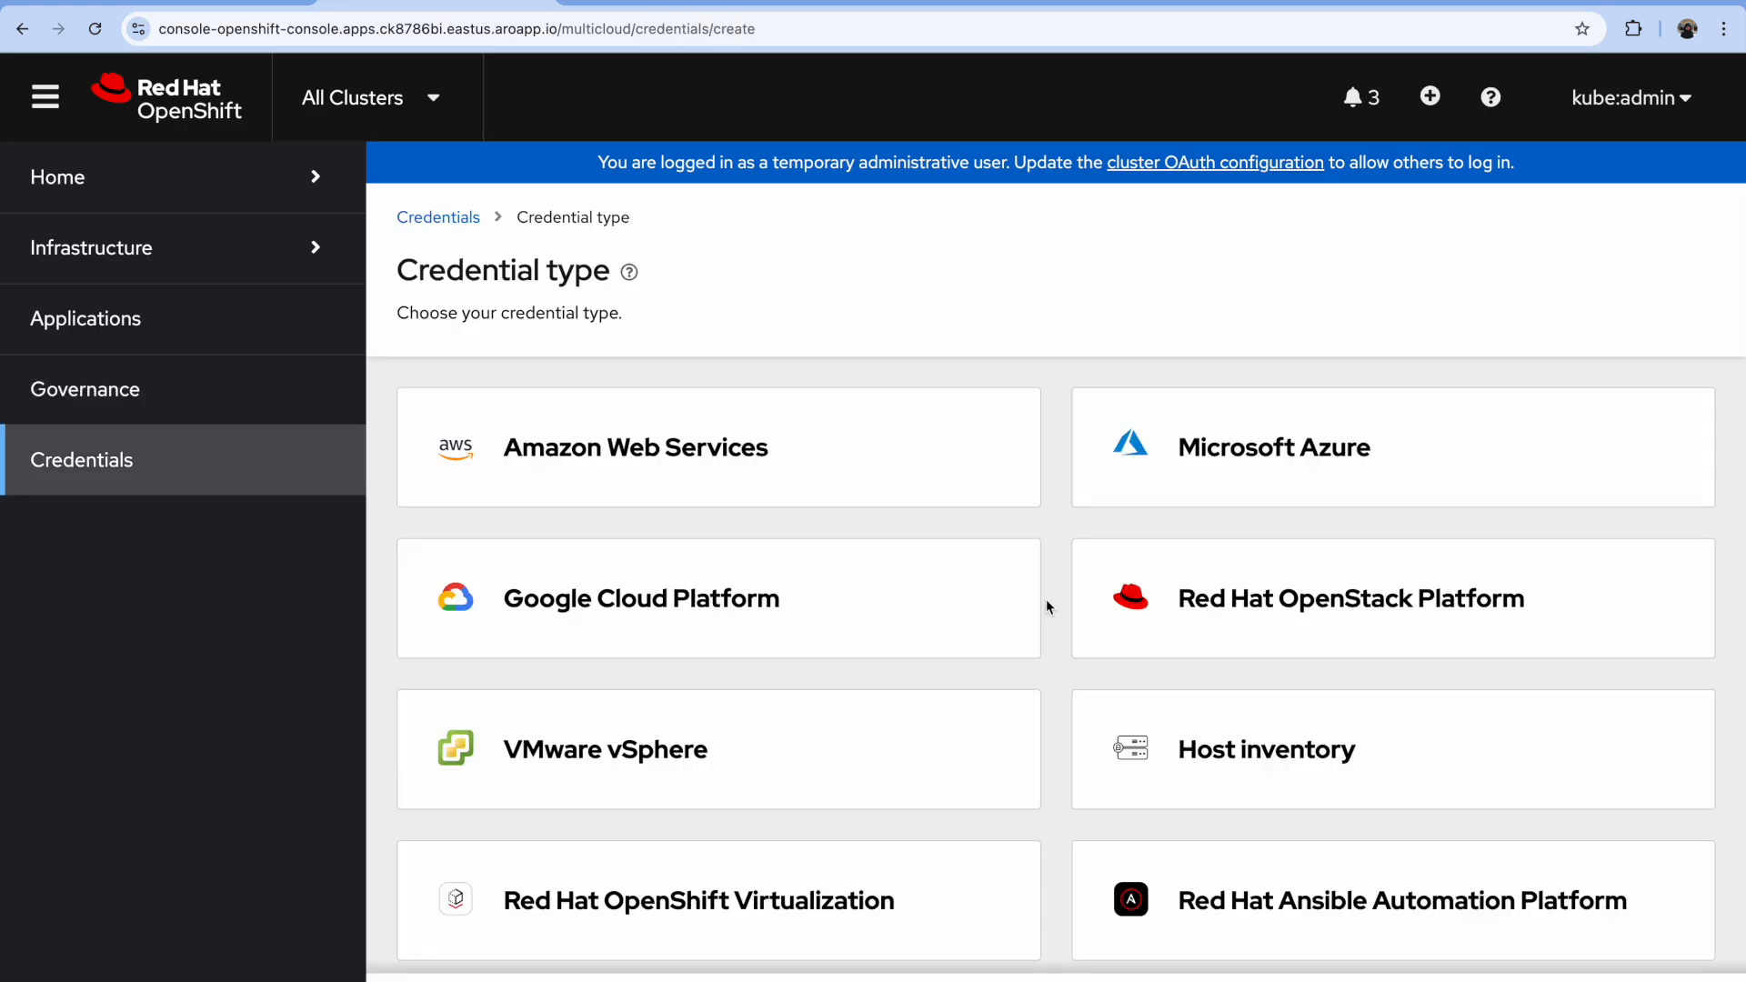
pyautogui.scroll(-2, 1202, 527)
pyautogui.click(1260, 698)
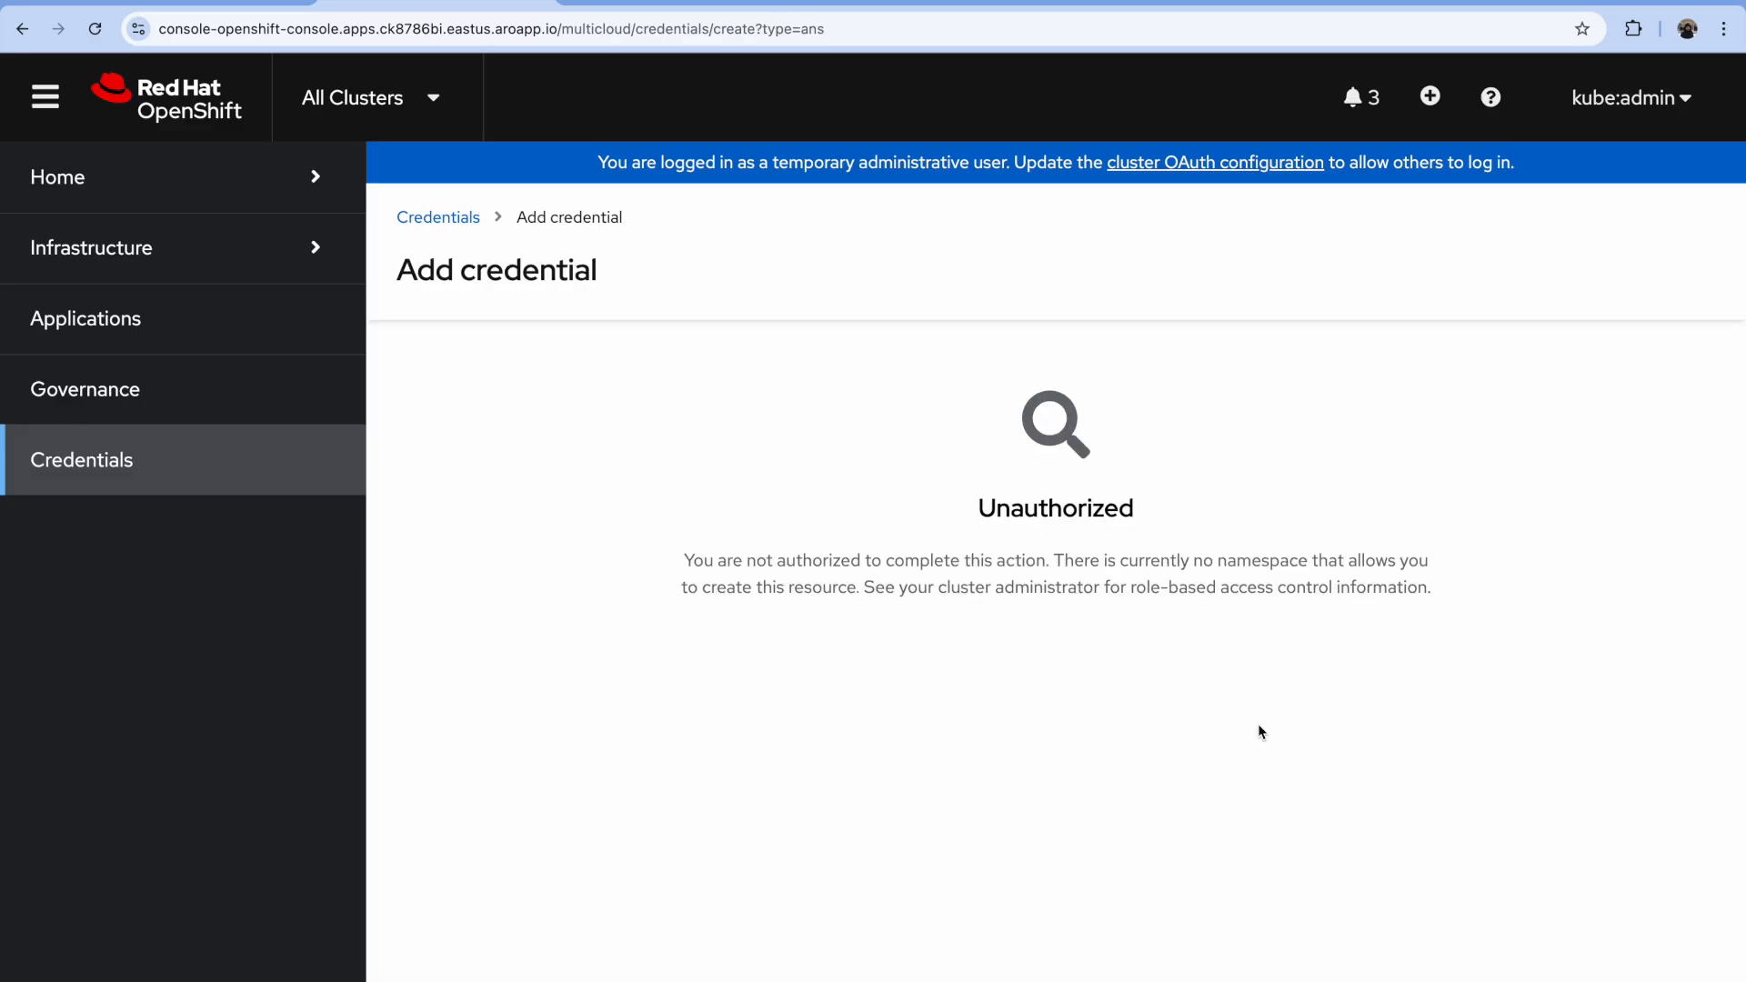
# Step: Name the credential aap-credentials, assign it to the open-cluster-management namespace, and continue to the Ansible Automation Platform details
pyautogui.click(838, 640)
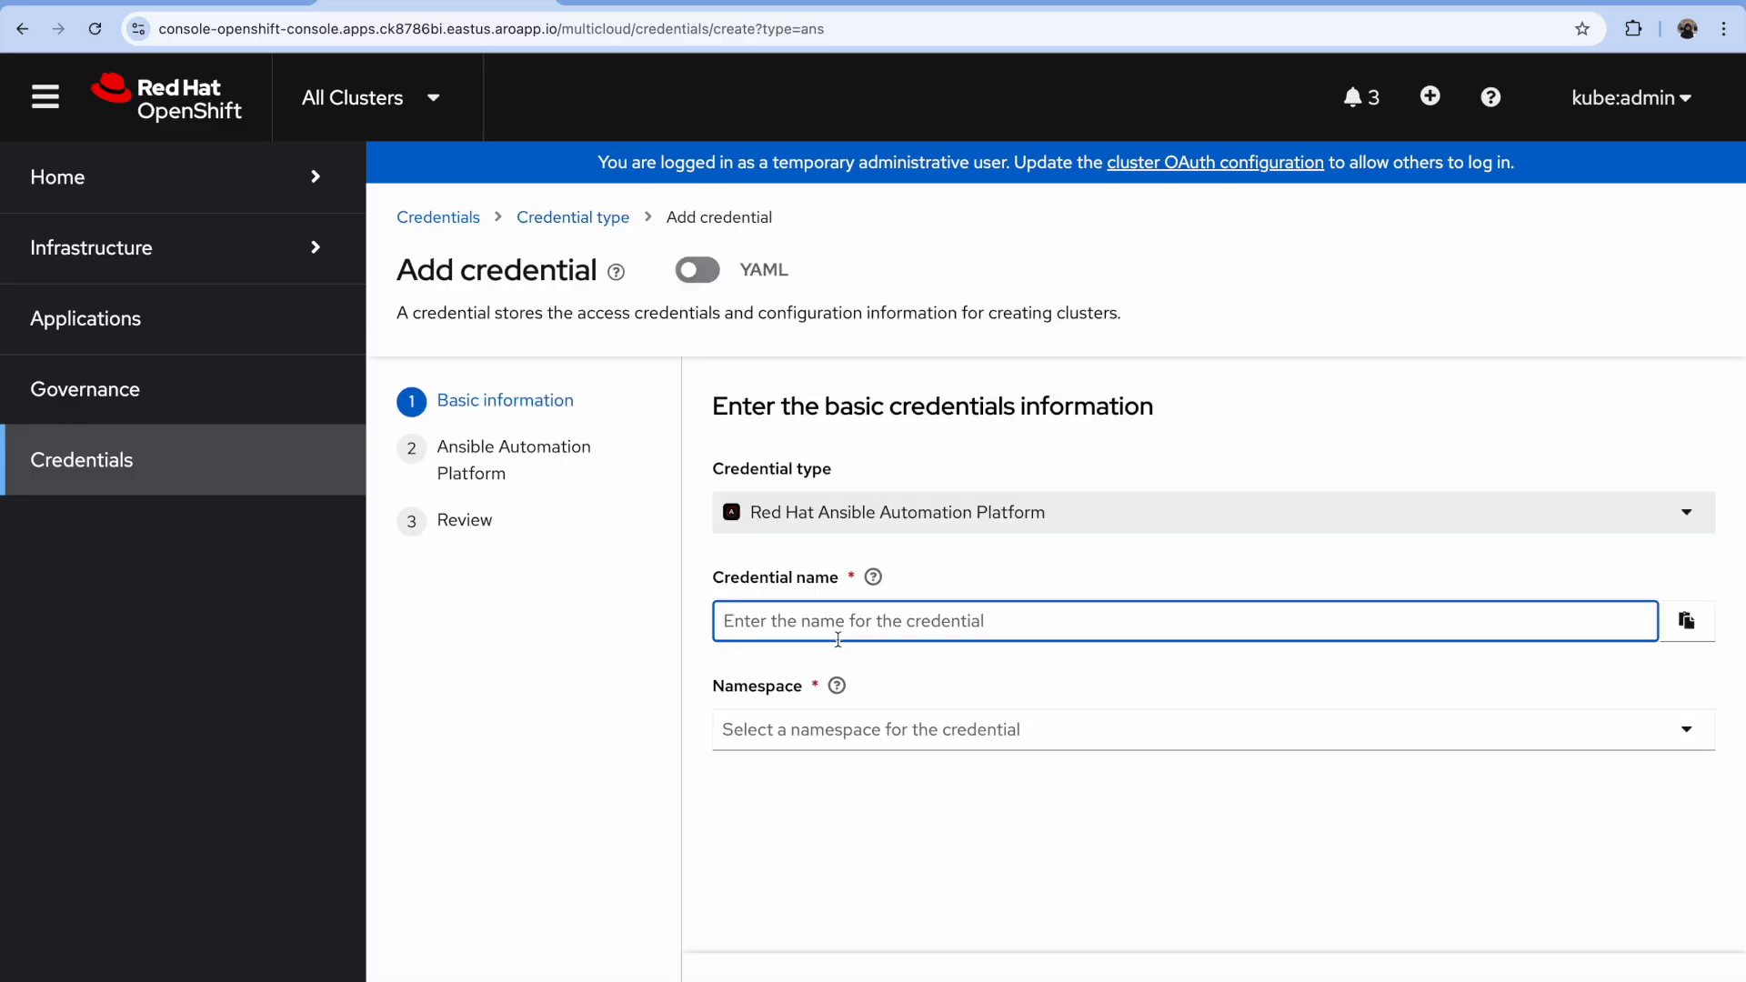
pyautogui.write('aap-credentua')
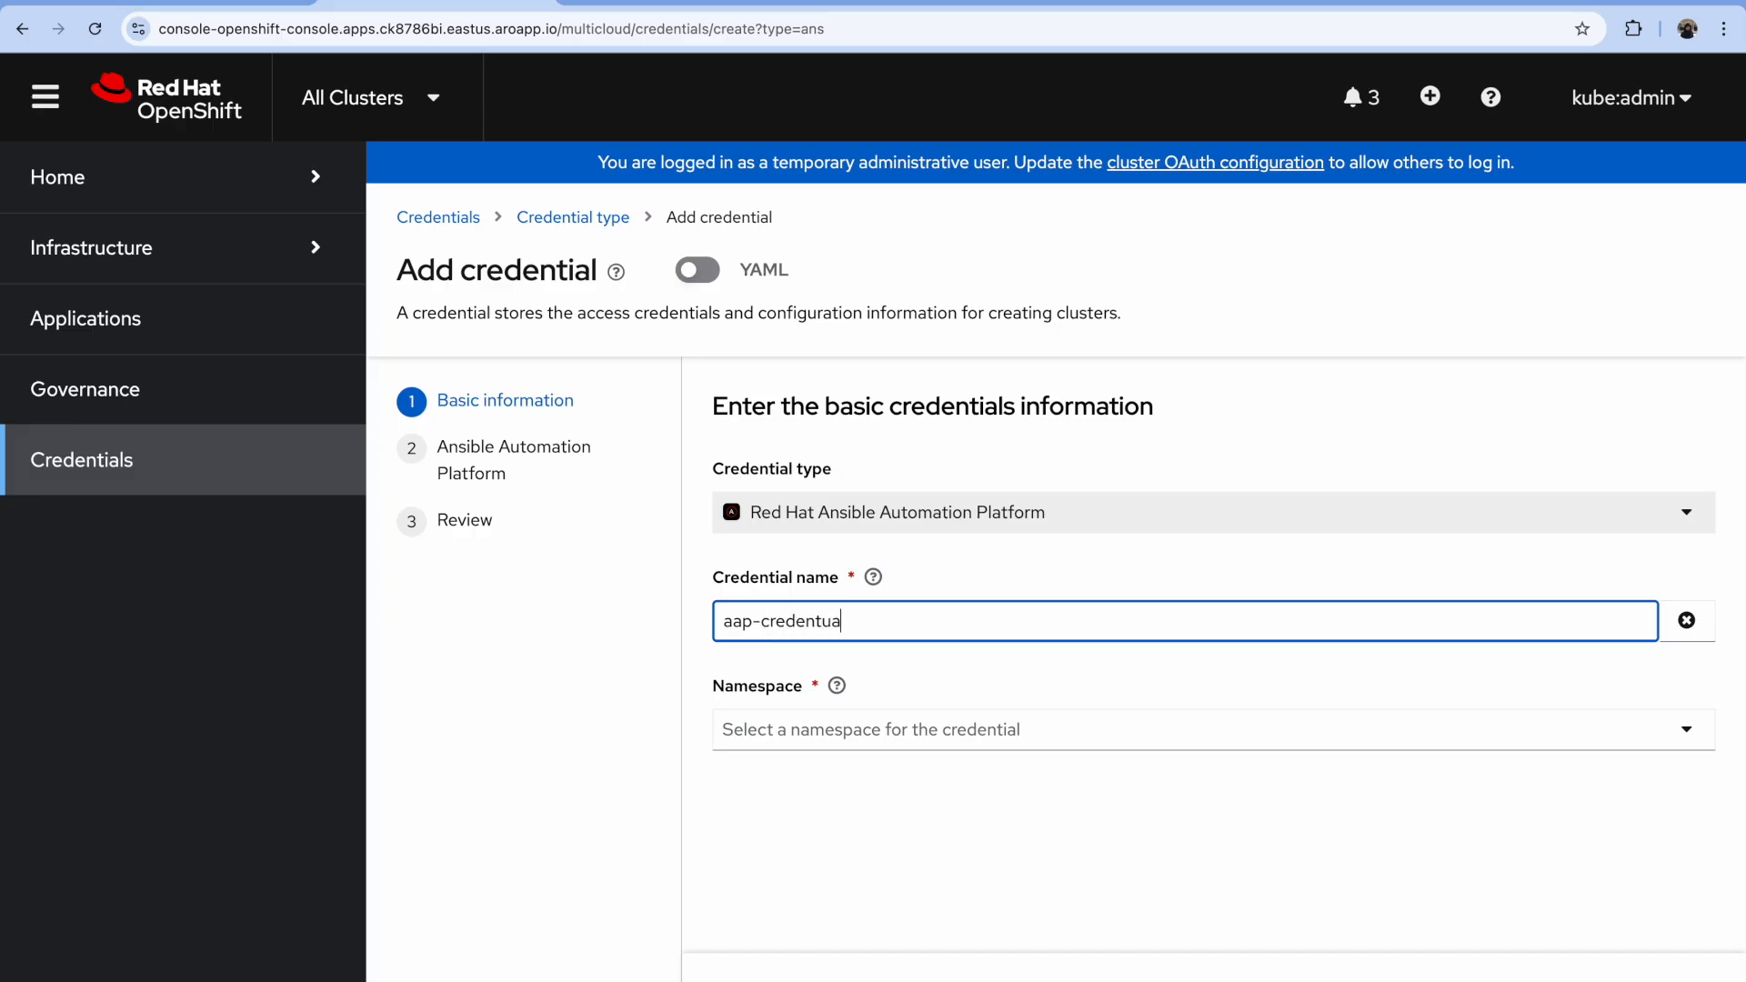
pyautogui.press('BackSpace')
pyautogui.press('BackSpace')
pyautogui.write('ials')
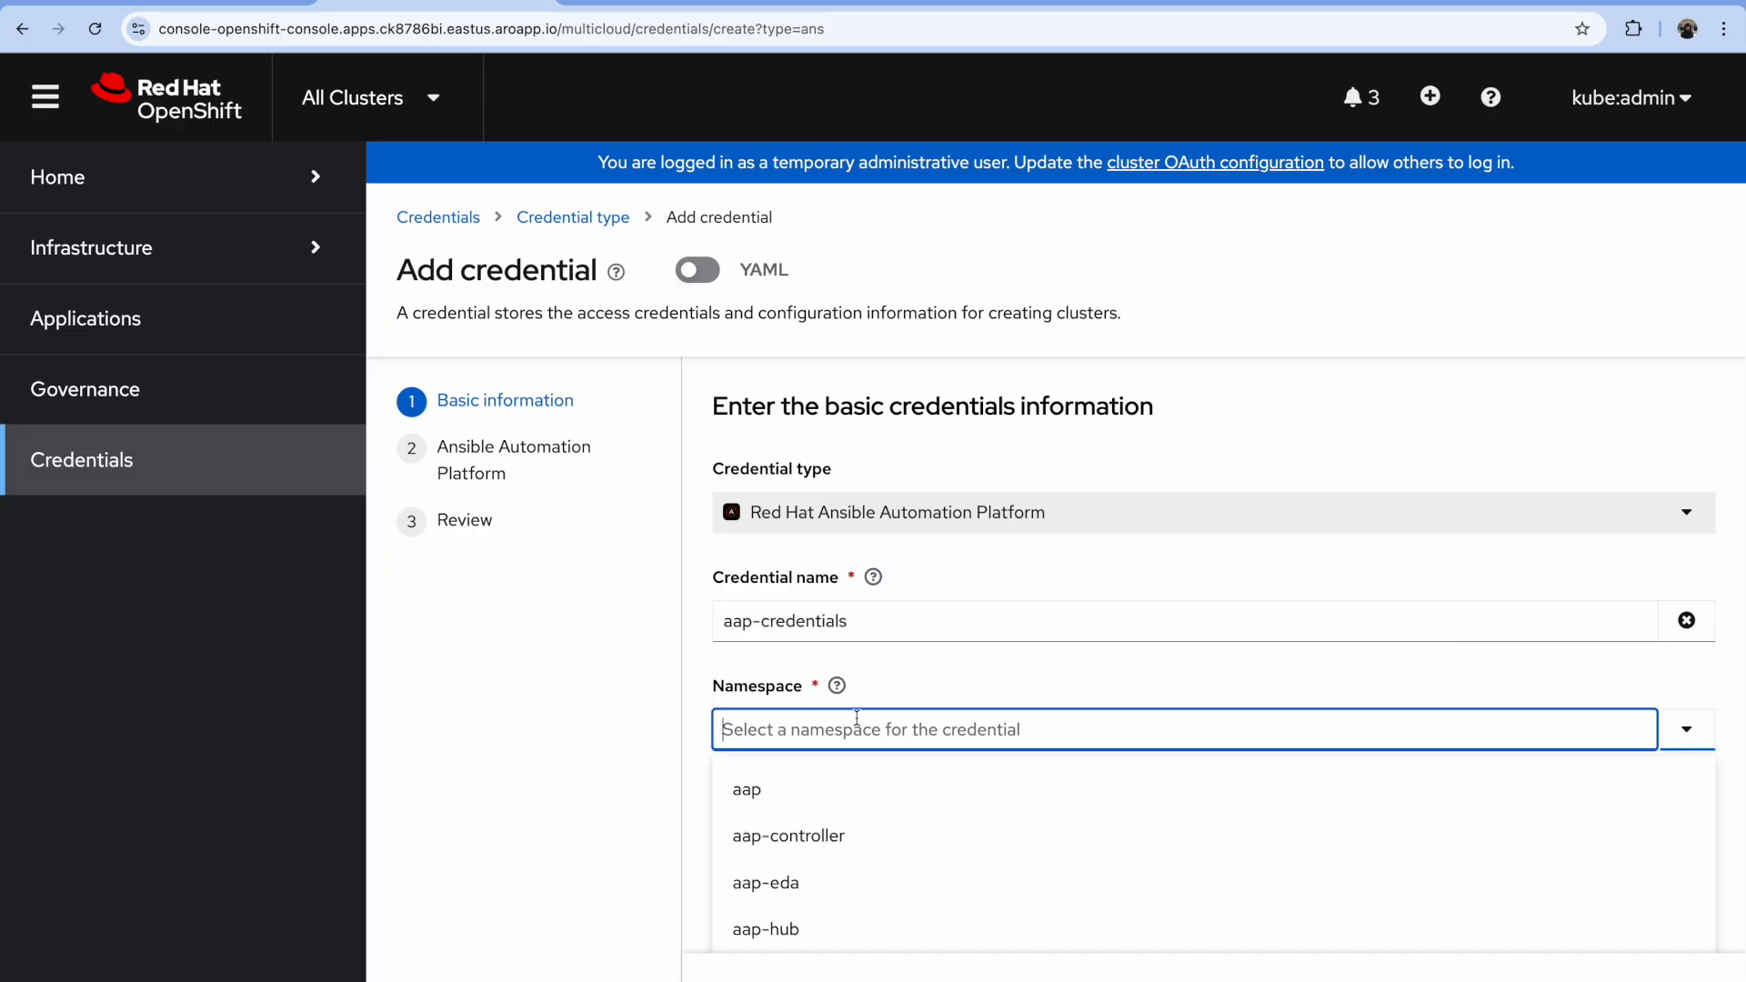
pyautogui.click(863, 724)
pyautogui.write('ope')
pyautogui.click(834, 790)
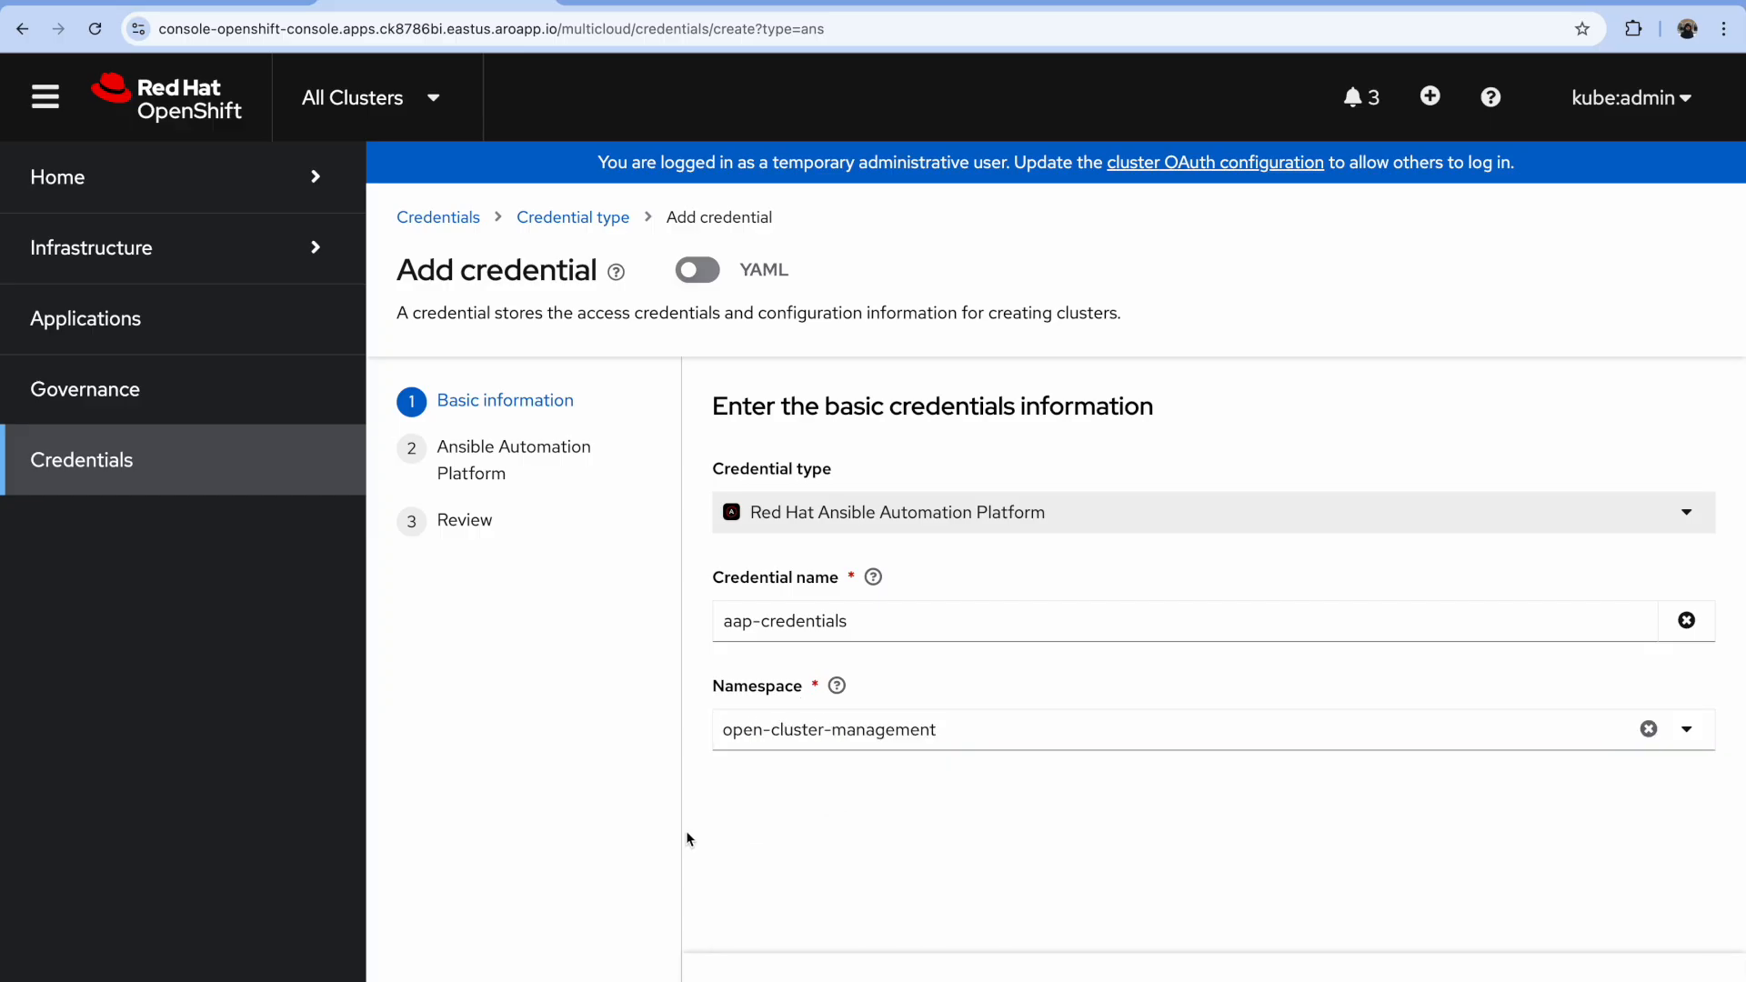
pyautogui.click(741, 980)
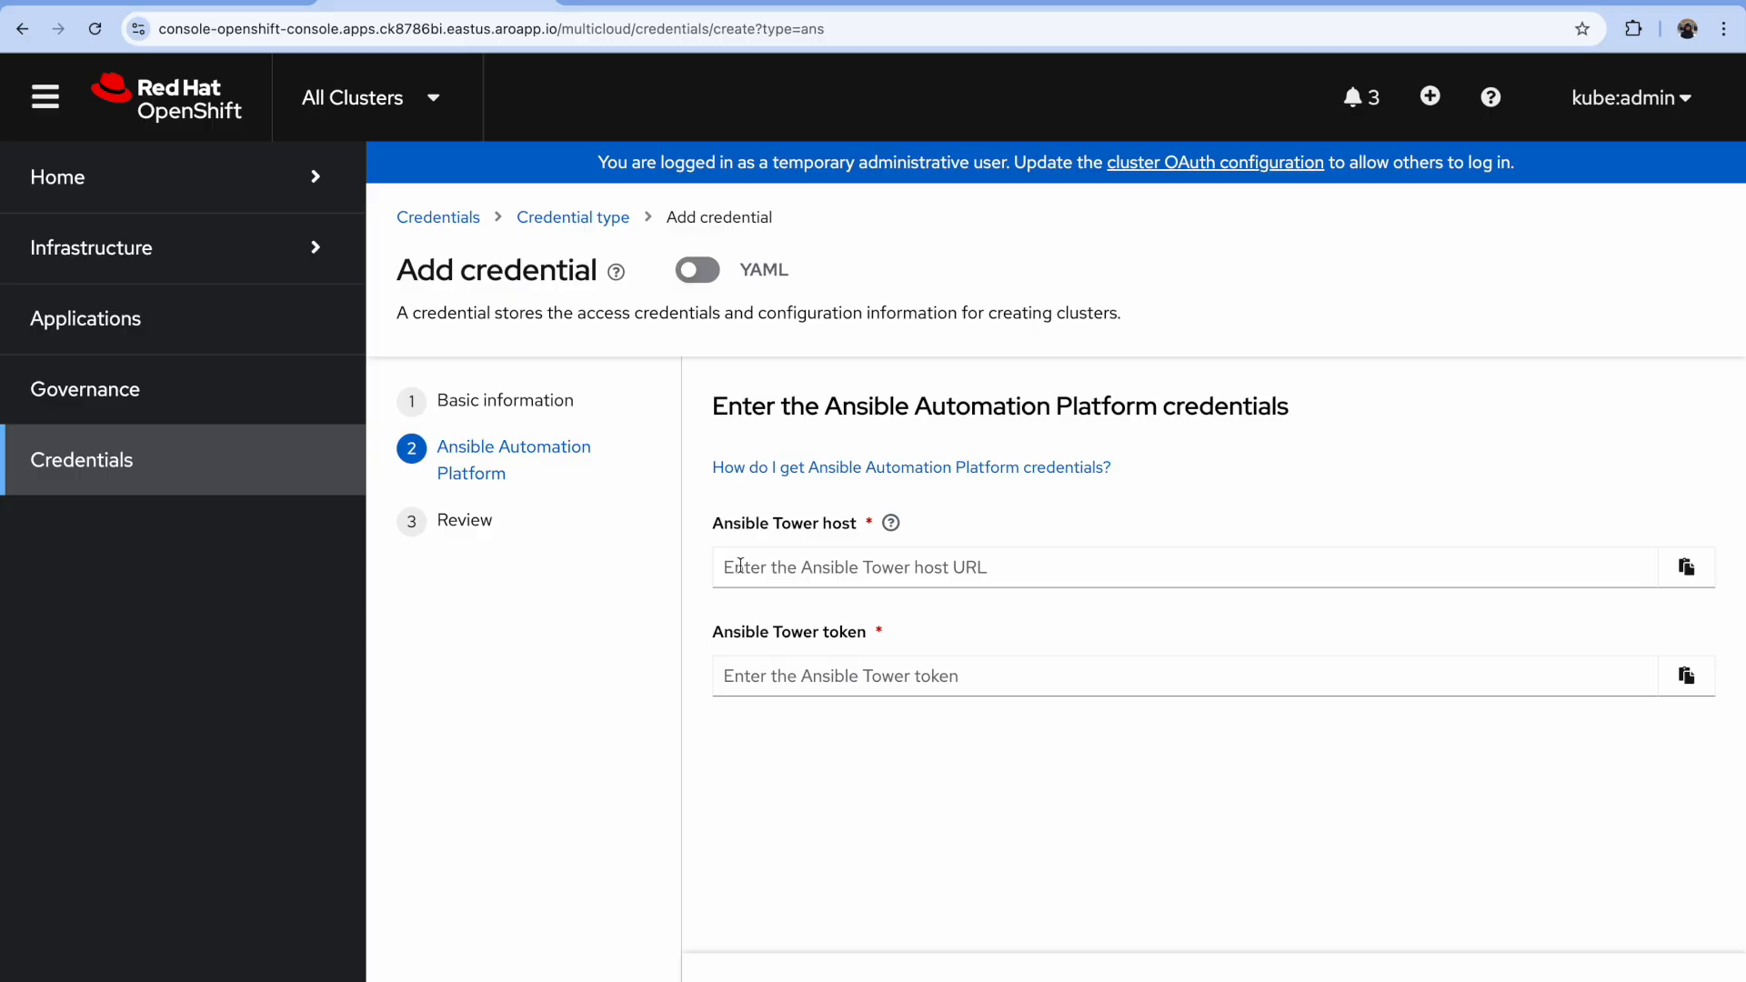
# Step: Switch to the Ansible Automation Platform console and open the admin user's tokens
pyautogui.click(787, 561)
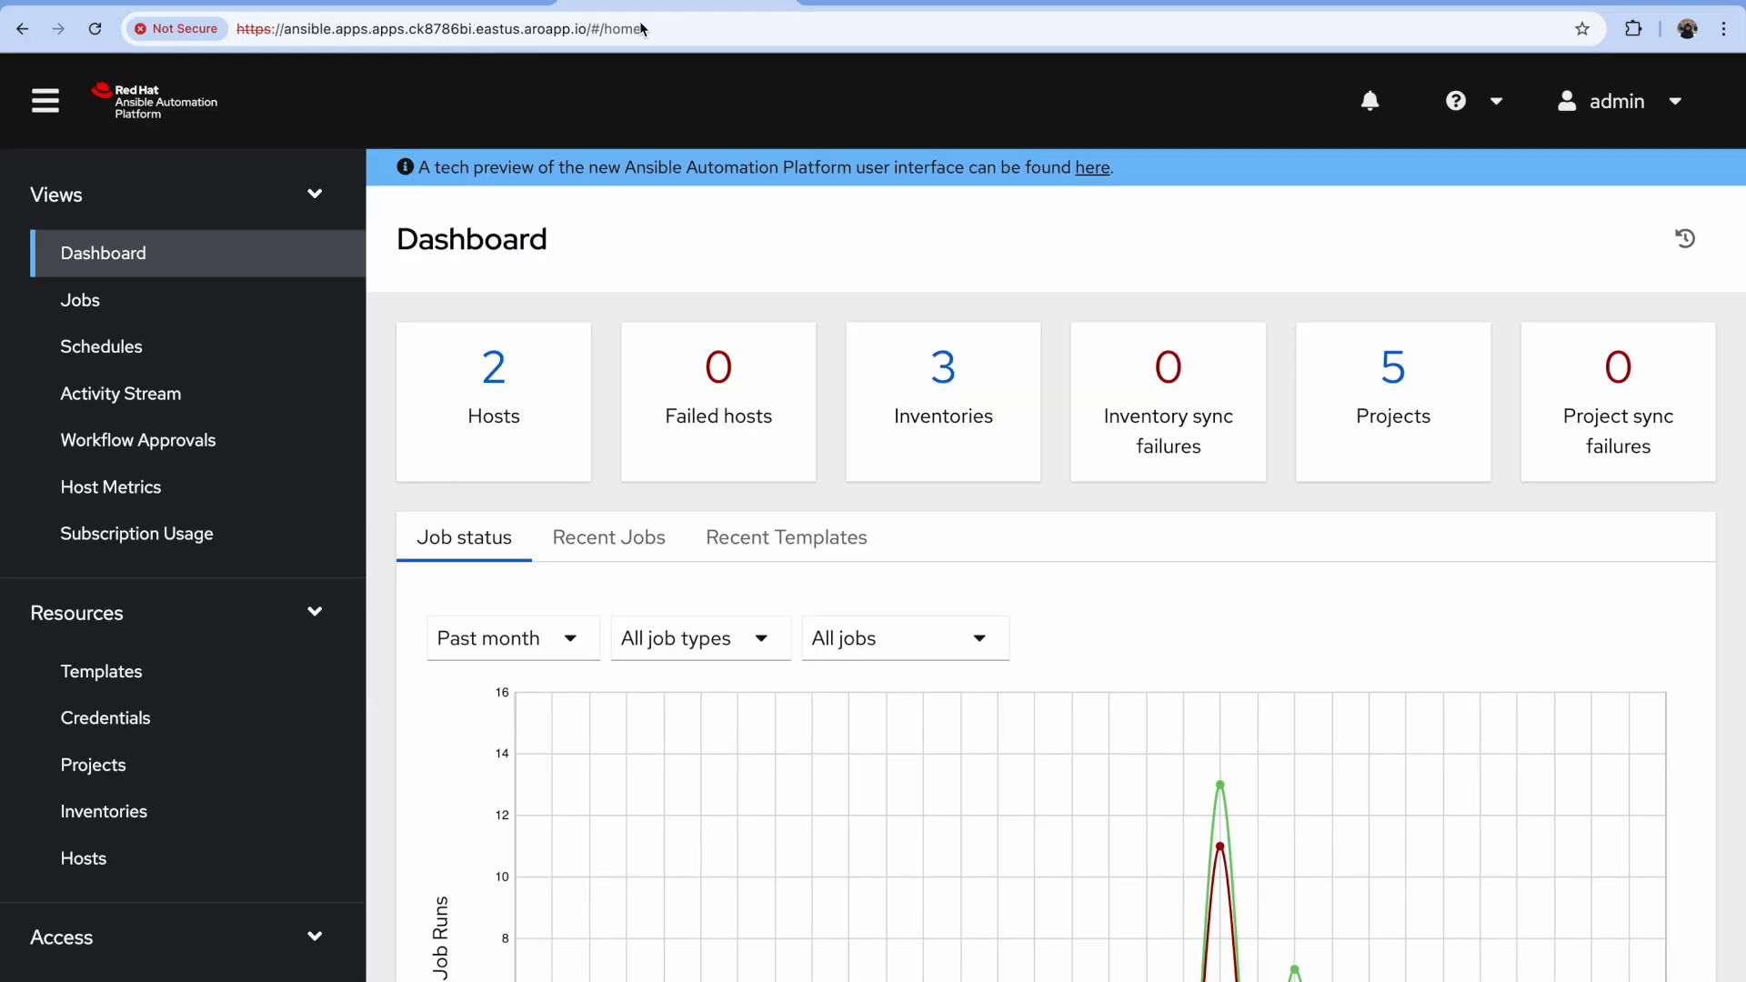
pyautogui.scroll(-5, 295, 787)
pyautogui.scroll(-1, 296, 788)
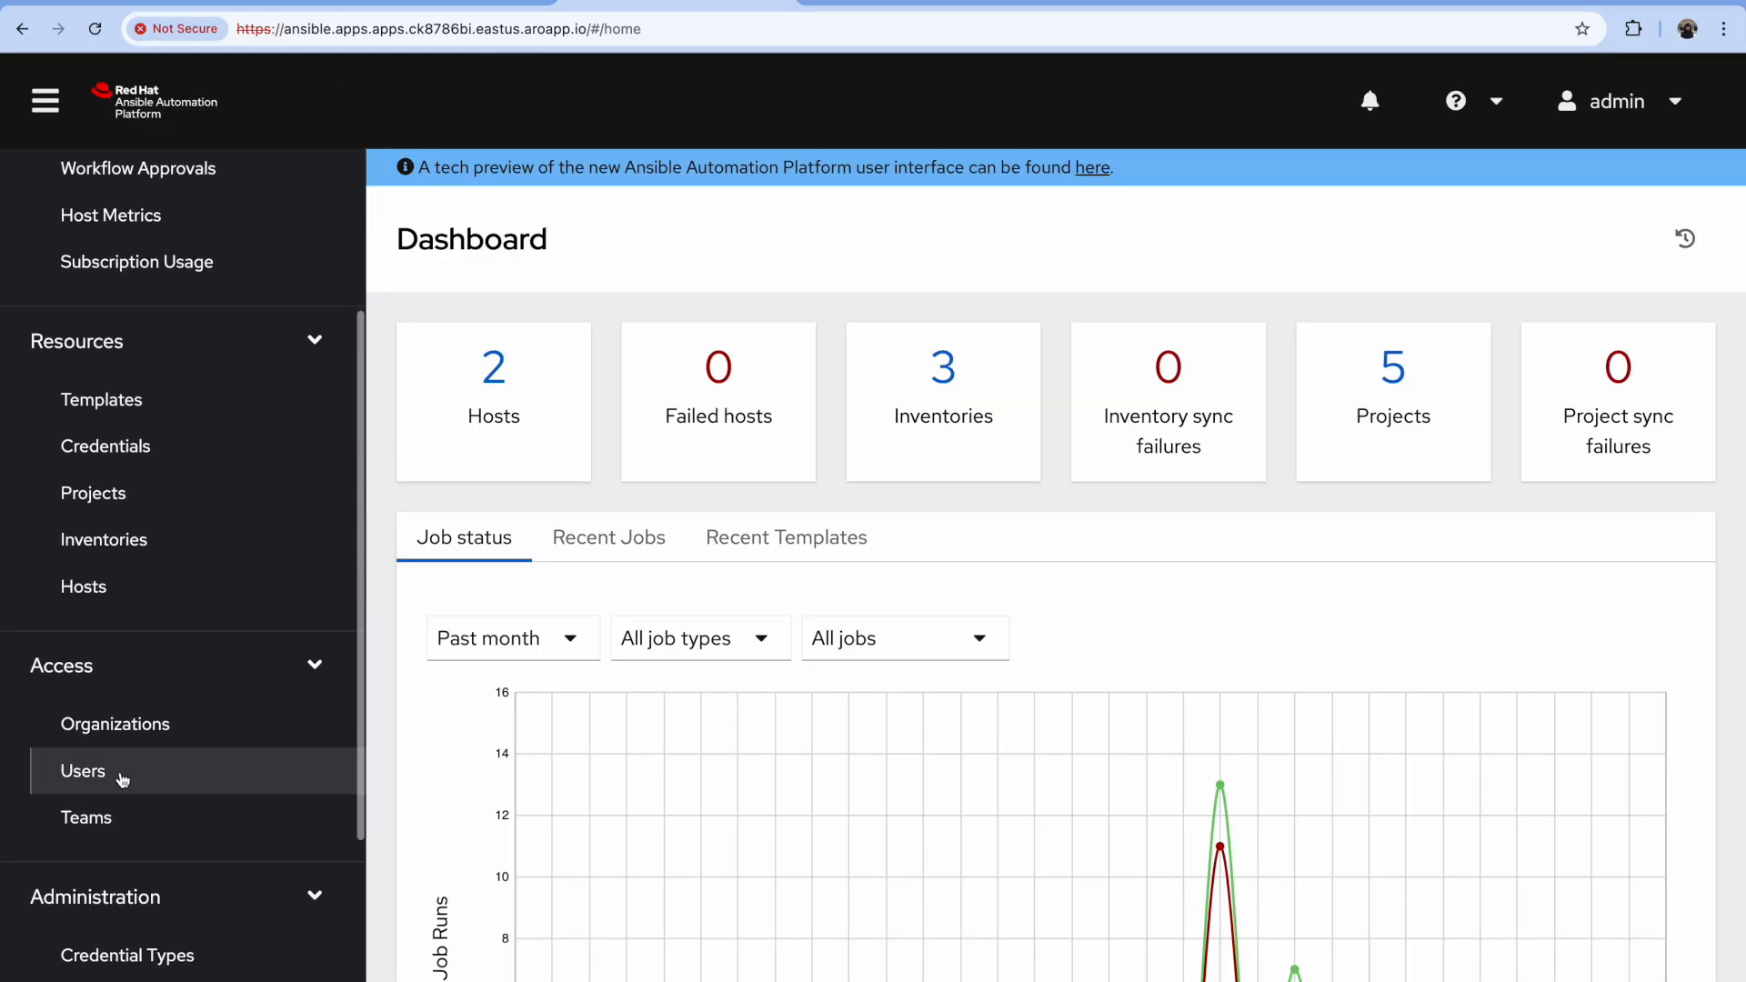
pyautogui.click(117, 773)
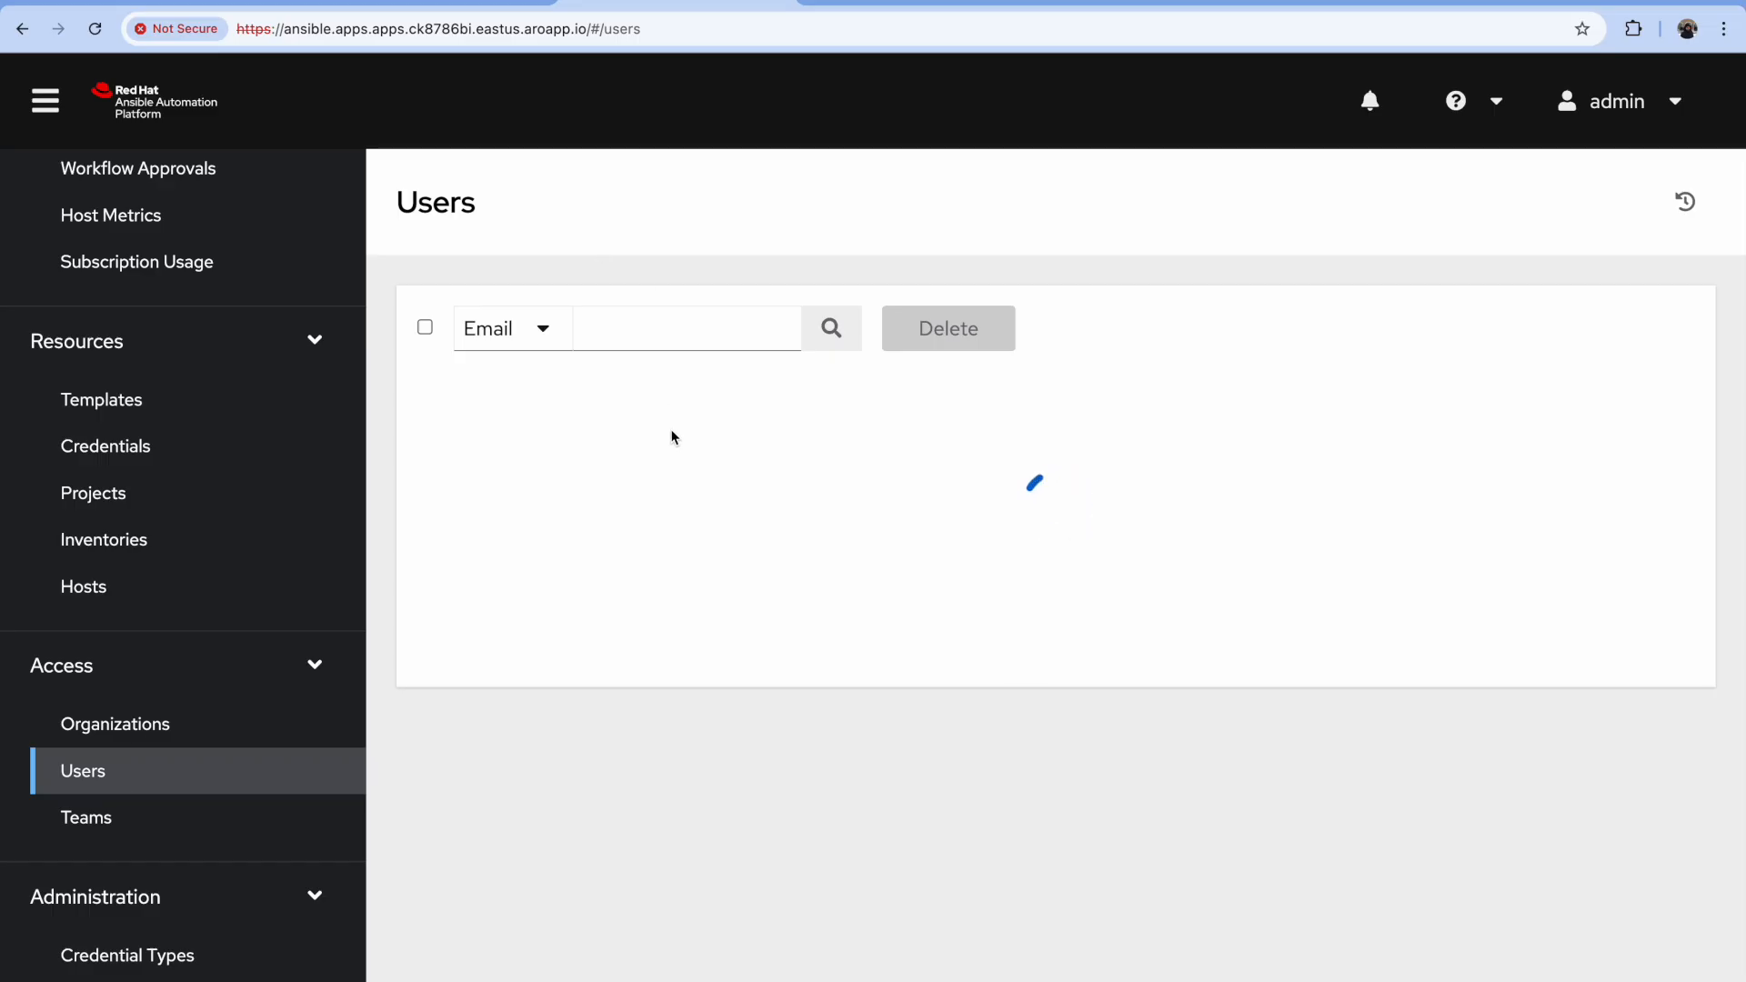
pyautogui.click(525, 505)
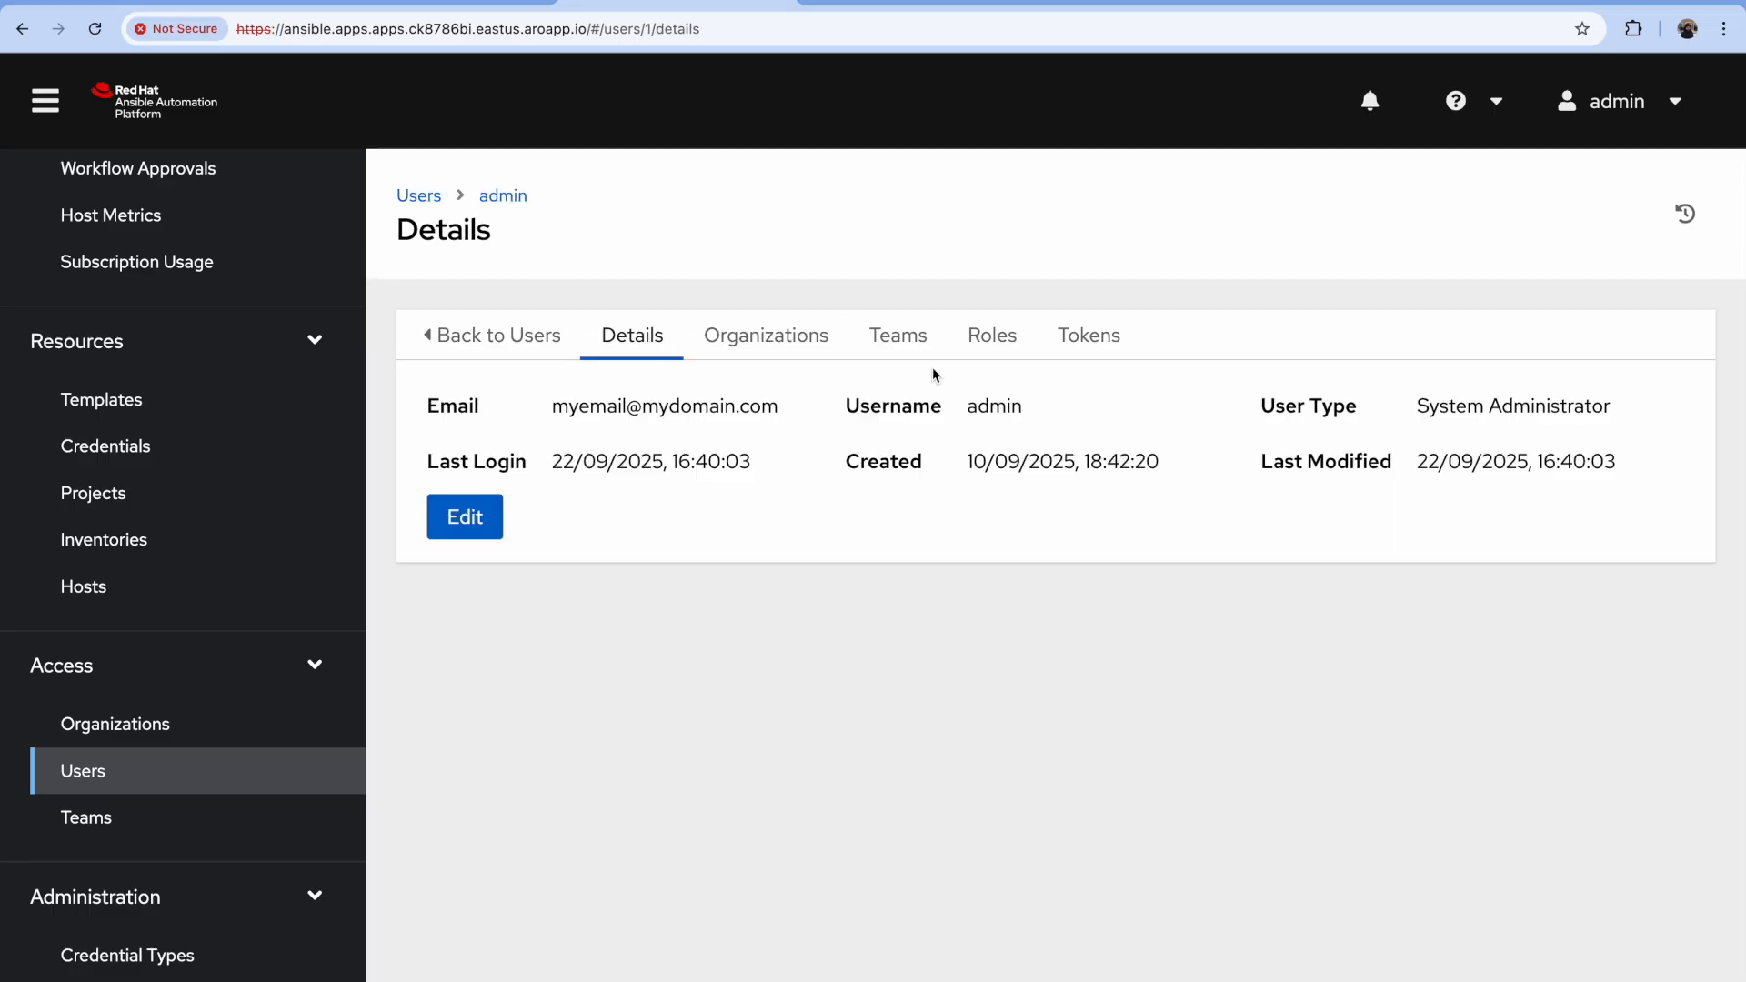
pyautogui.click(1084, 338)
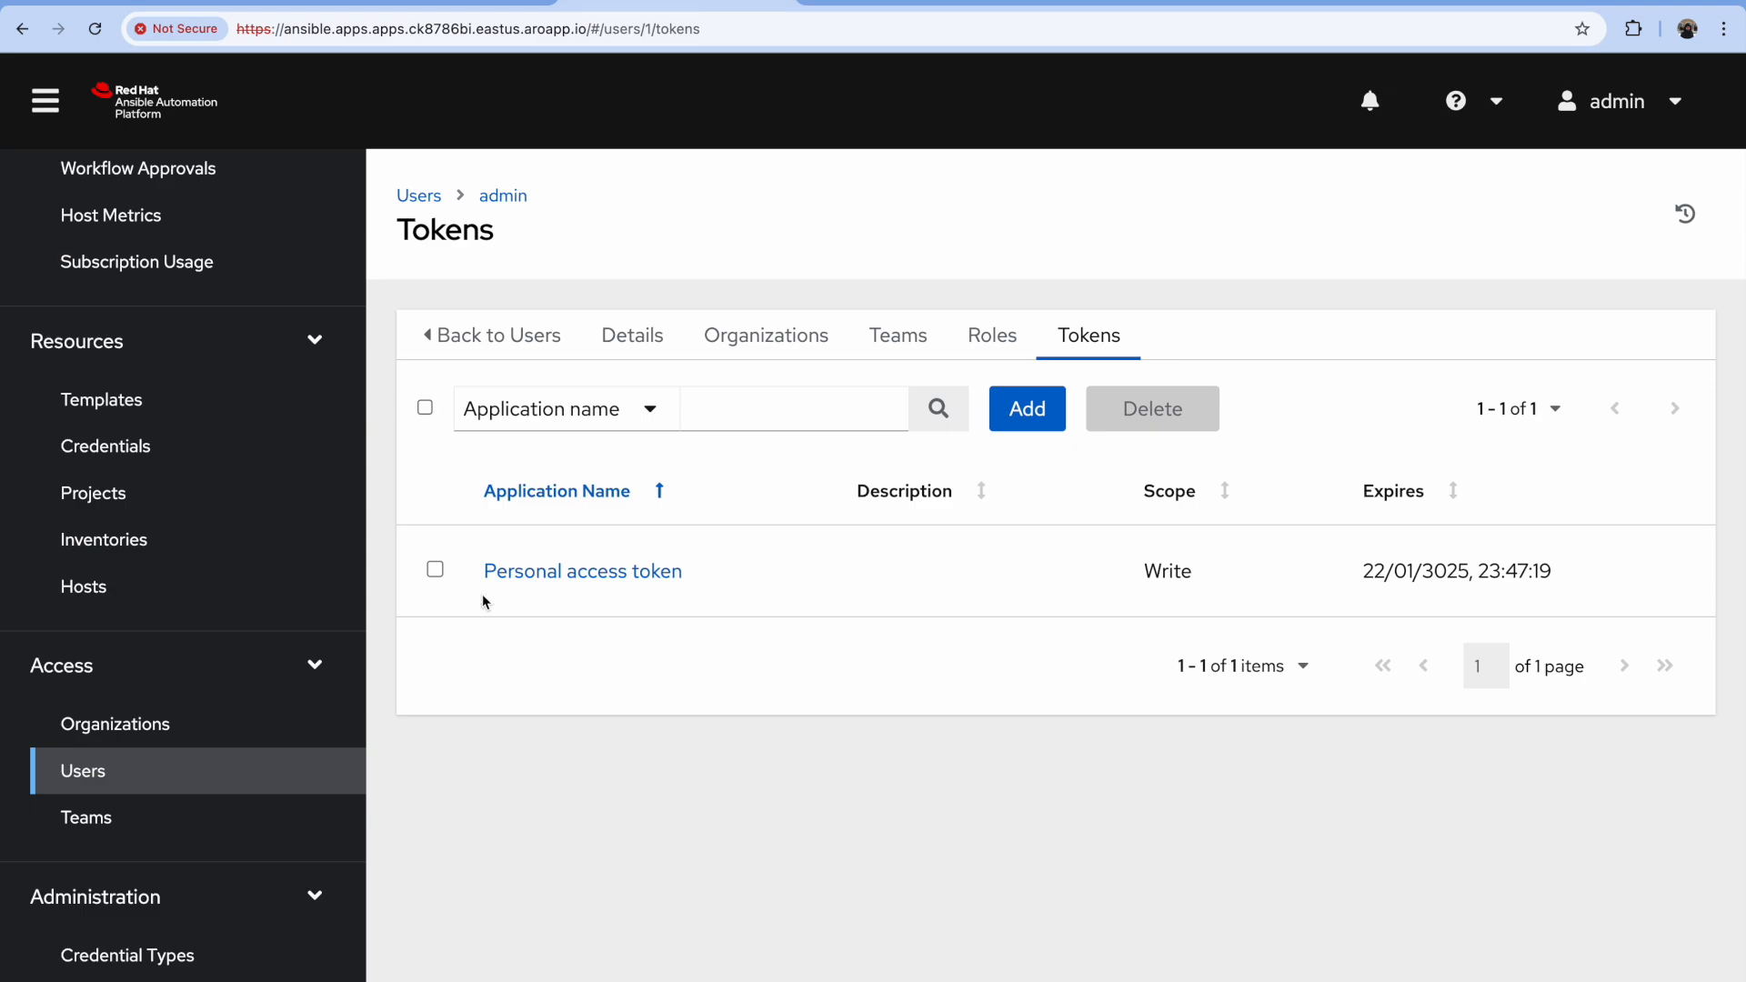
# Step: Delete the existing personal access token of the admin user
pyautogui.click(436, 573)
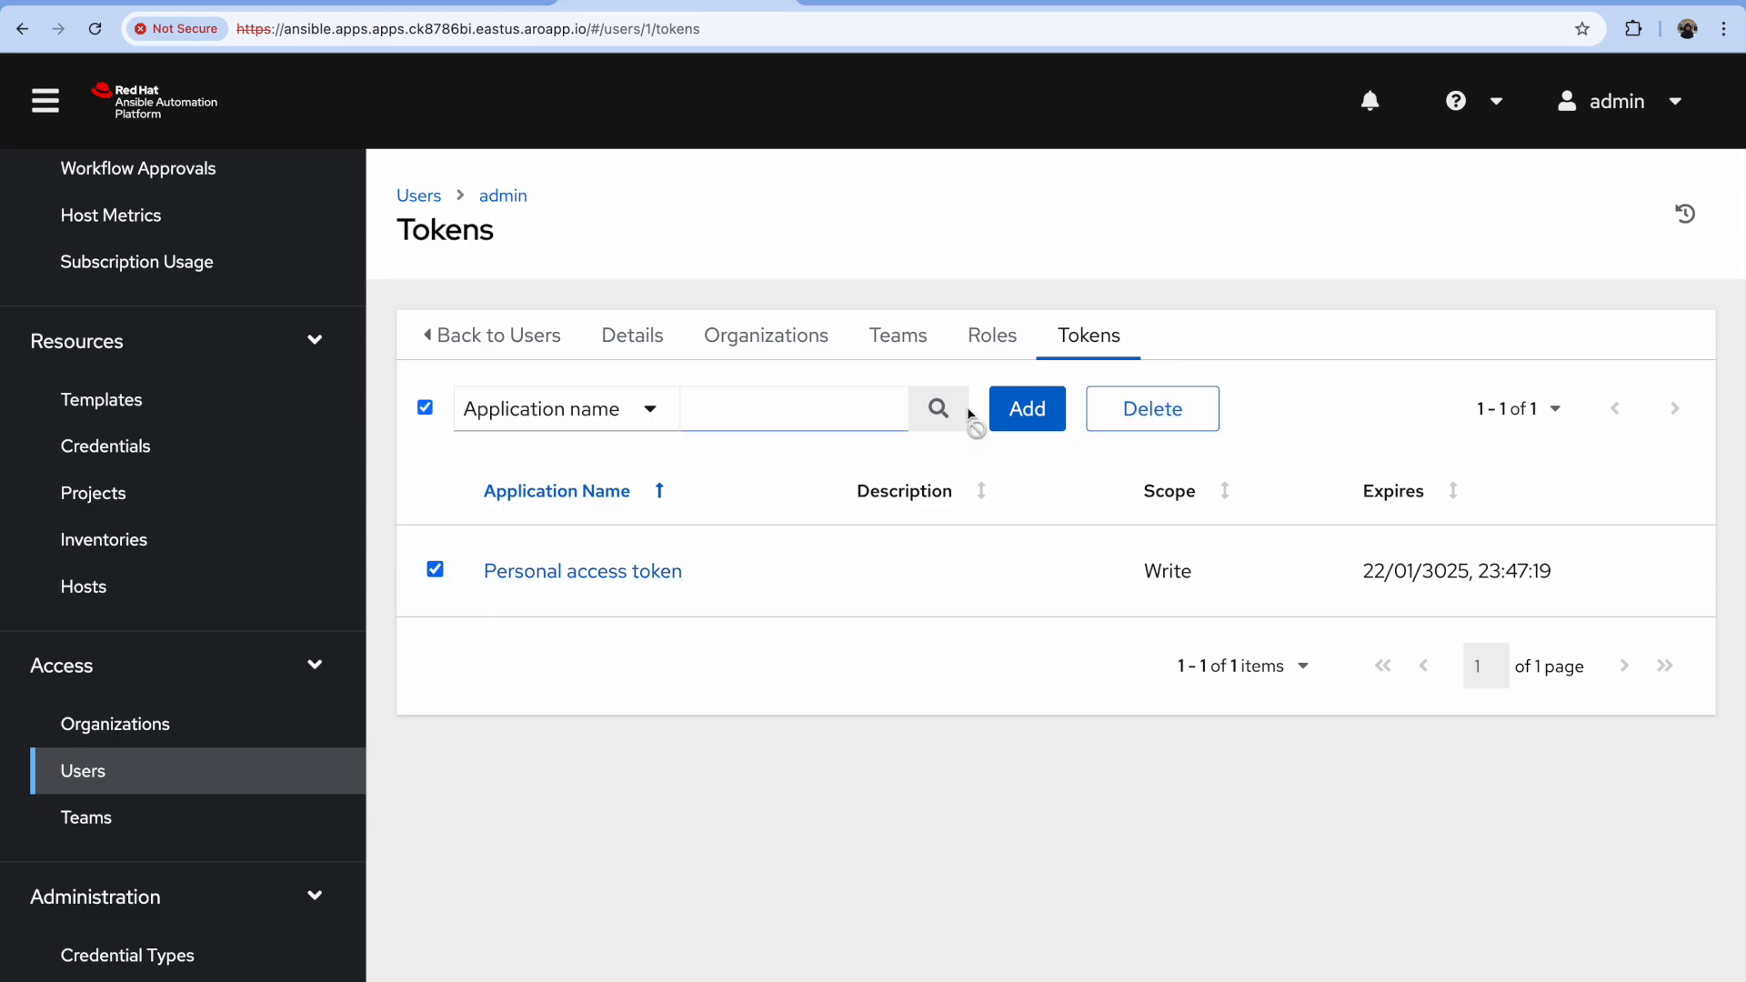
pyautogui.click(1102, 407)
pyautogui.click(597, 630)
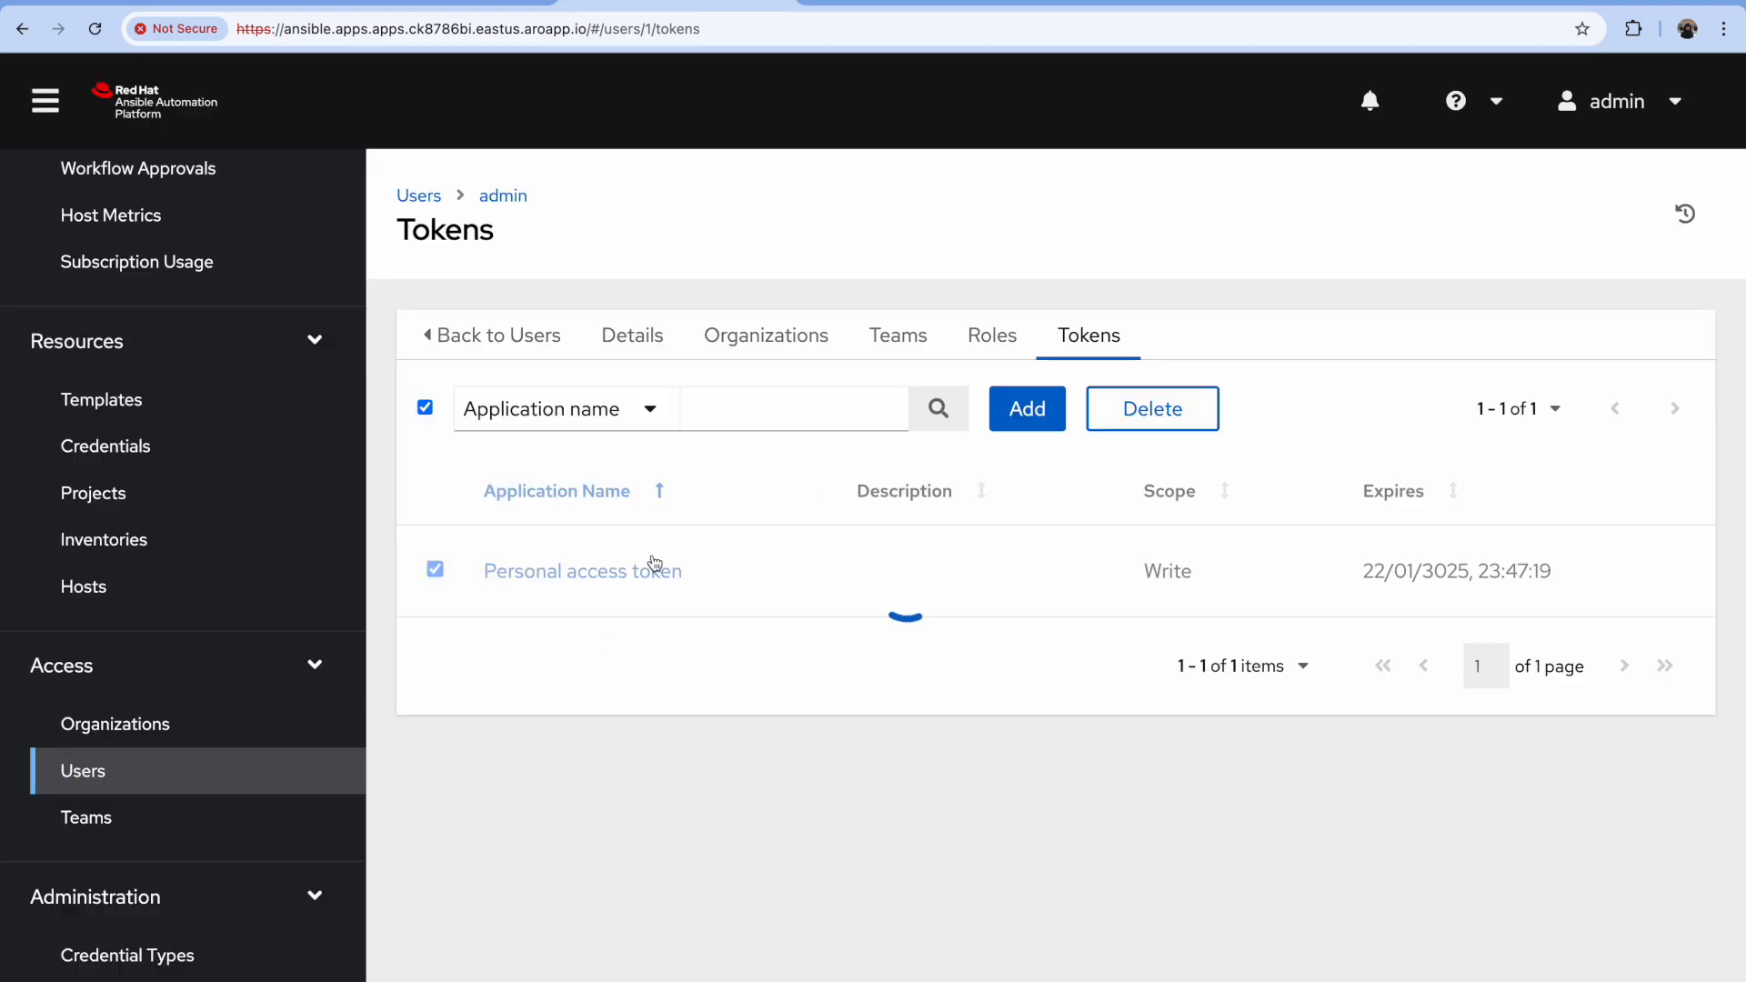
# Step: Create a user token for admin with Write scope and copy its value
pyautogui.click(1028, 406)
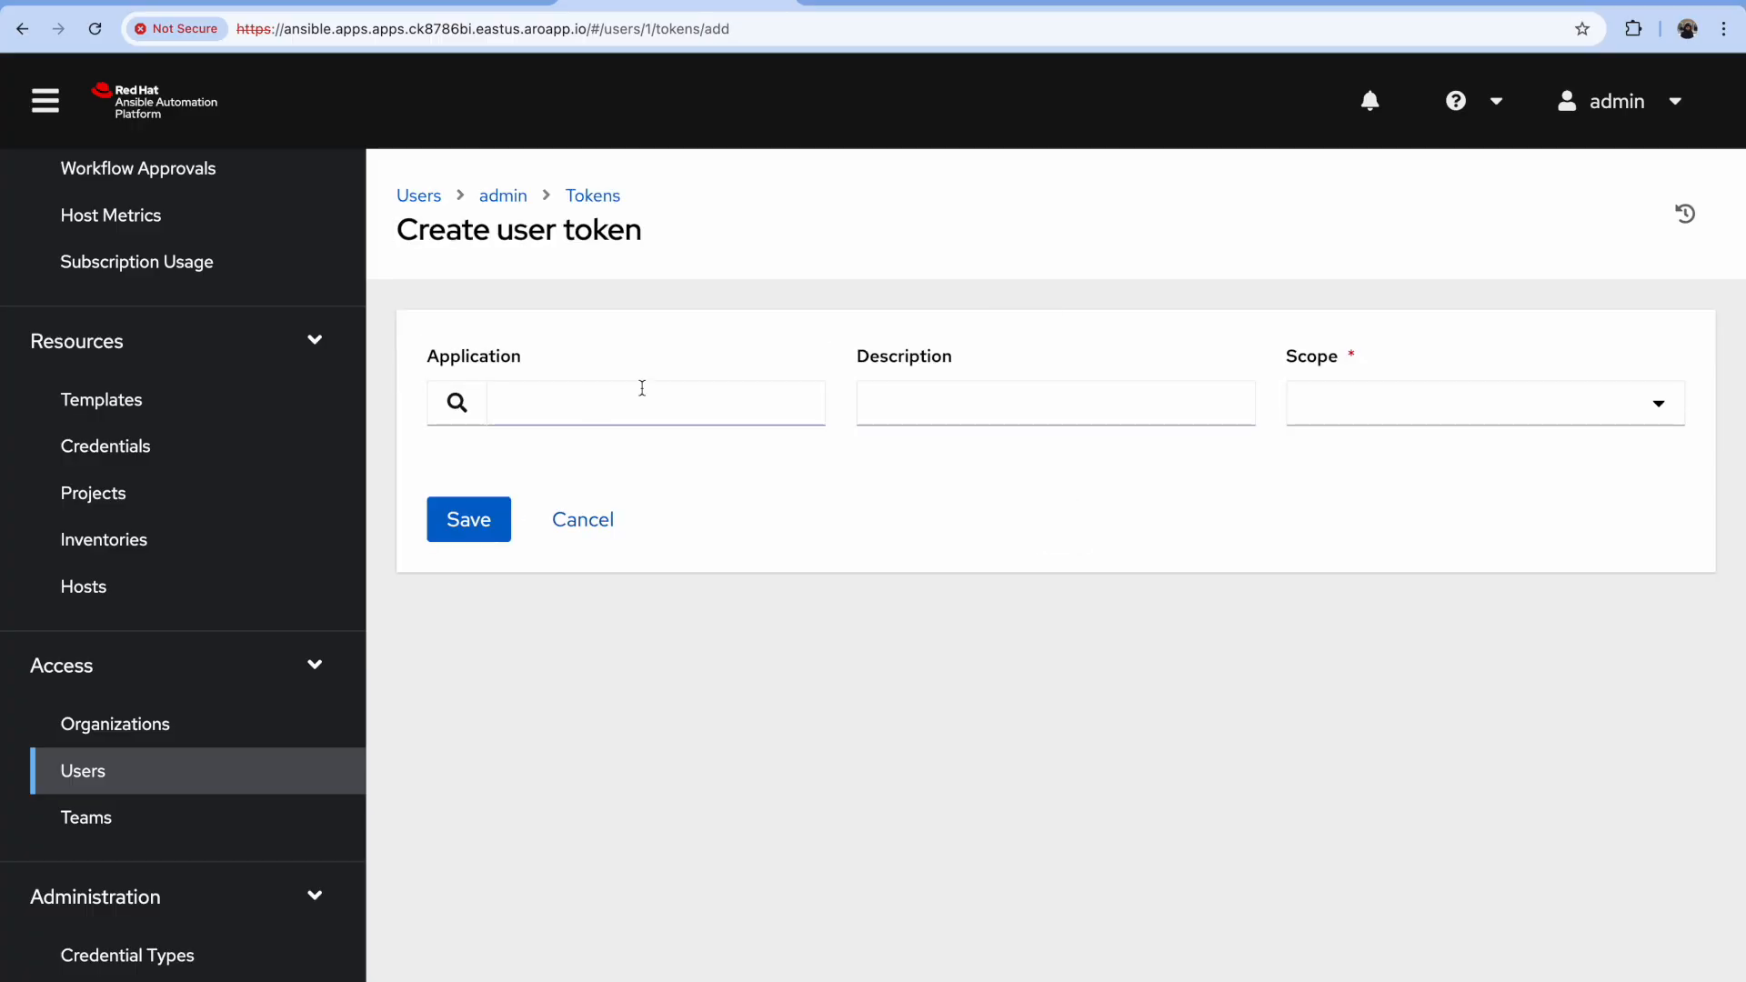
pyautogui.click(1345, 425)
pyautogui.click(1343, 466)
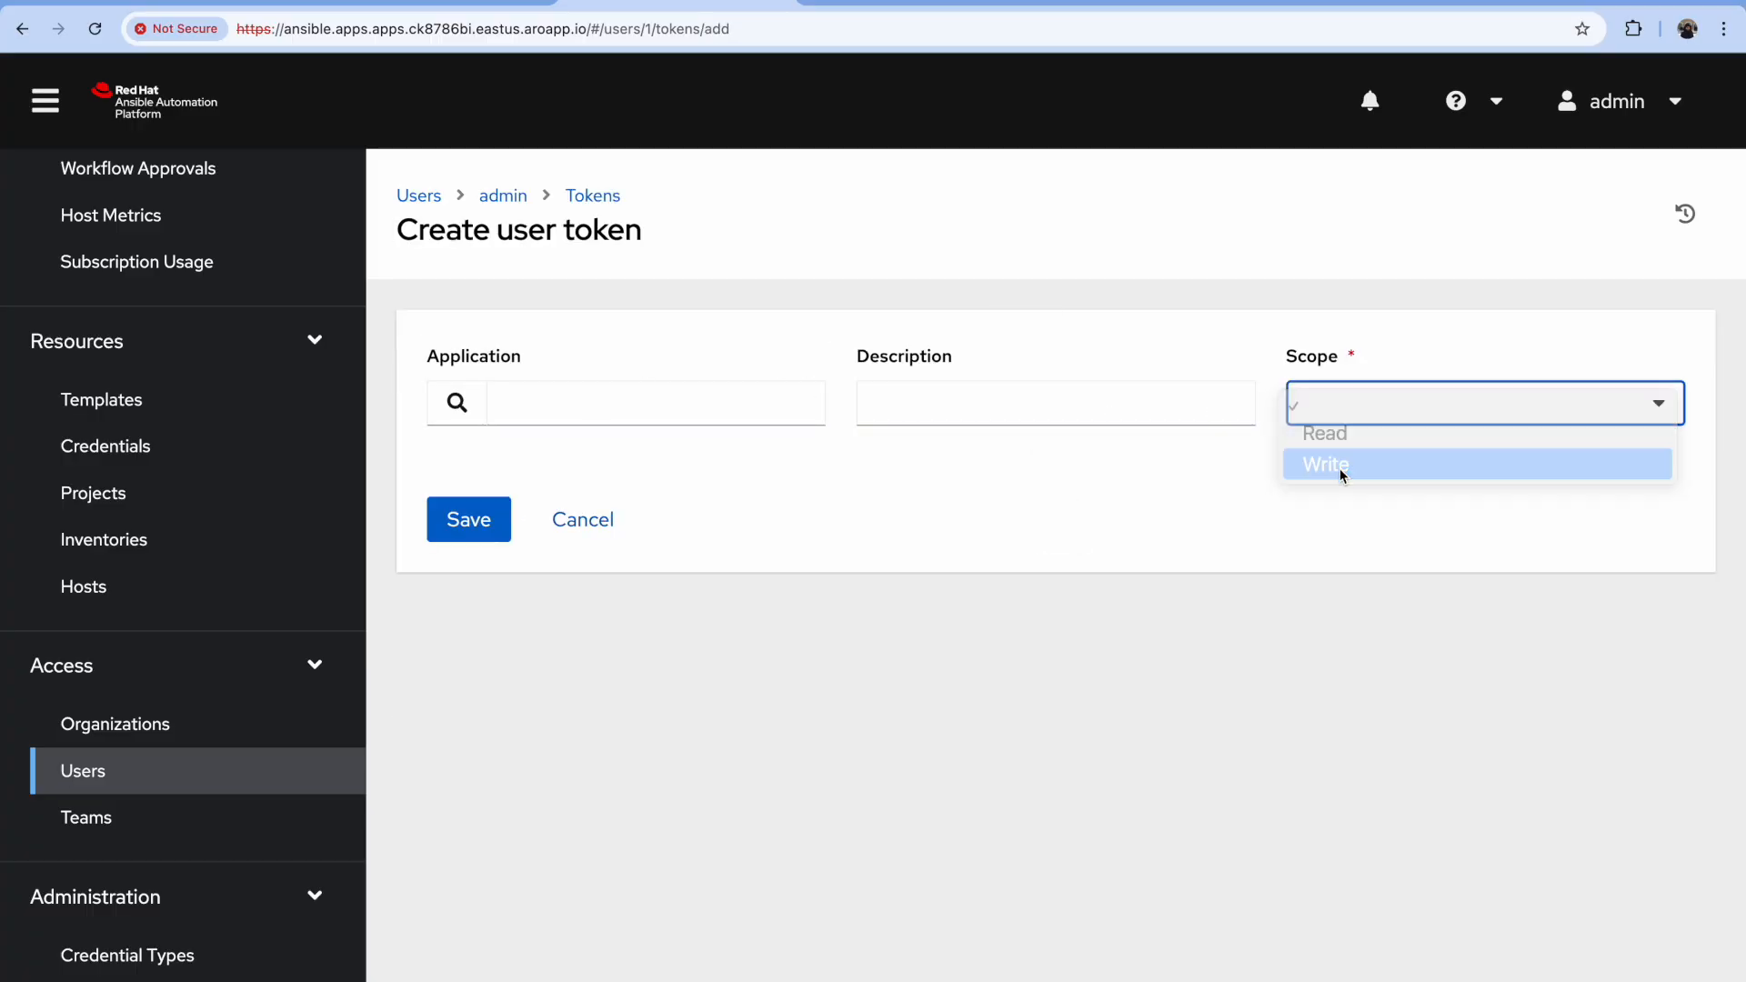
pyautogui.click(461, 526)
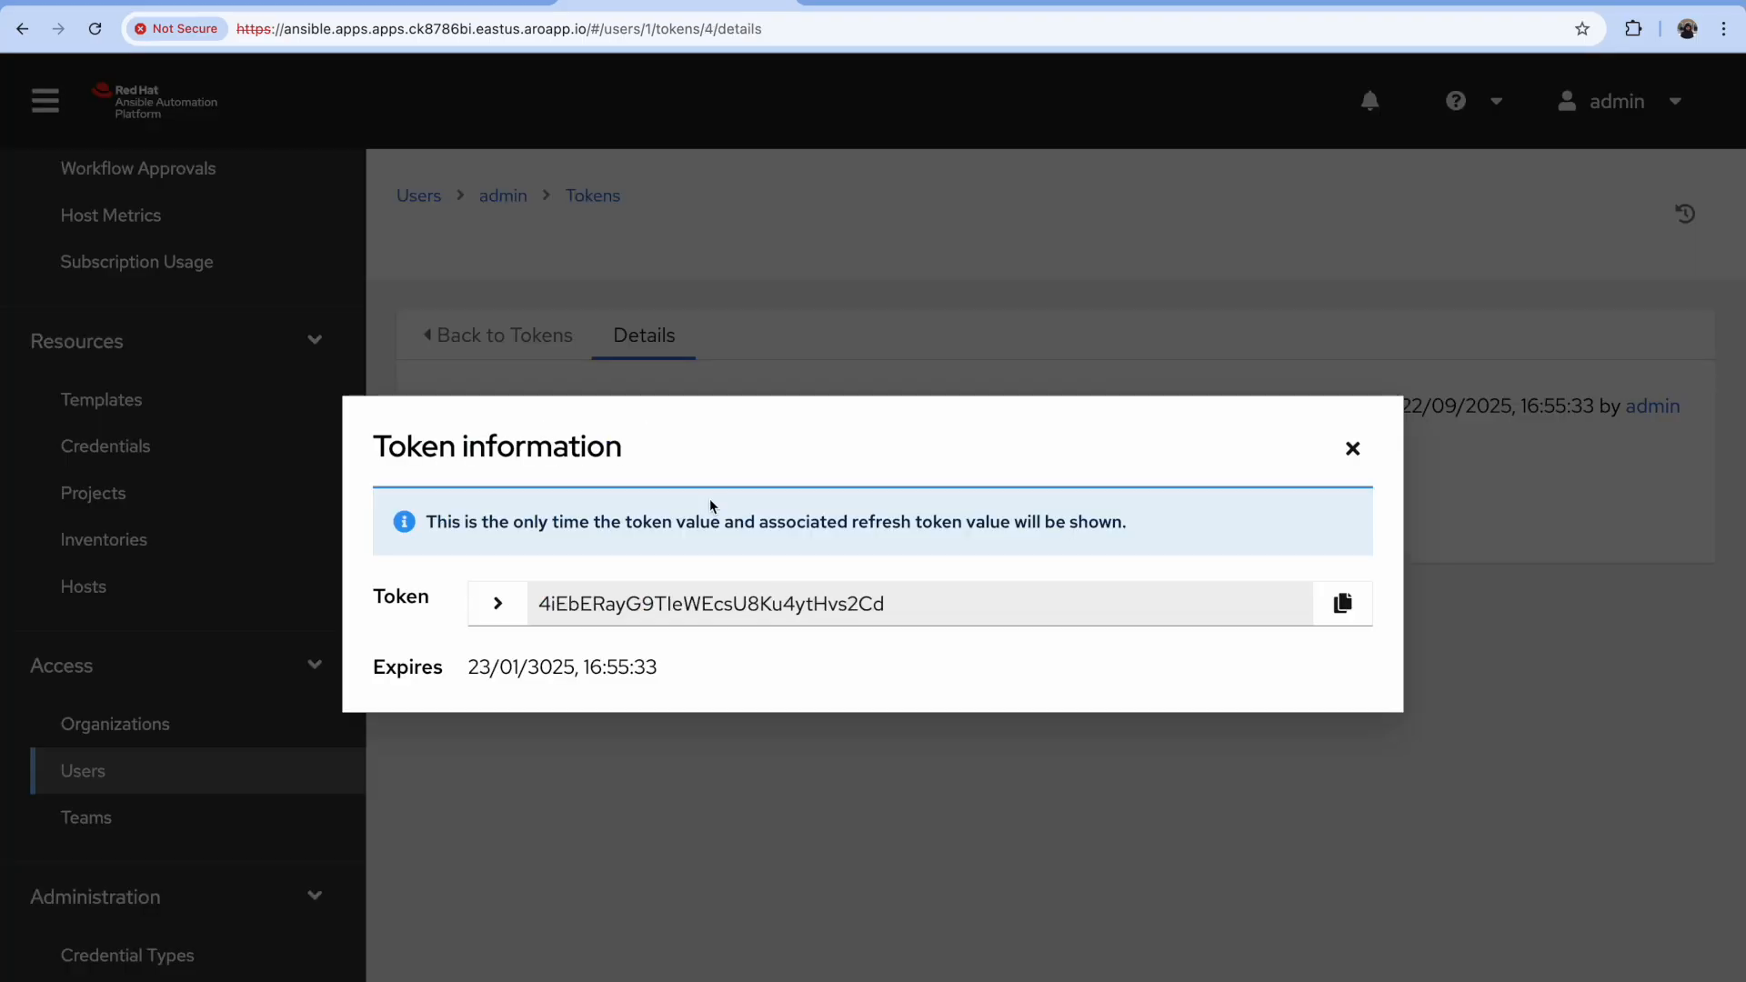
pyautogui.click(1344, 608)
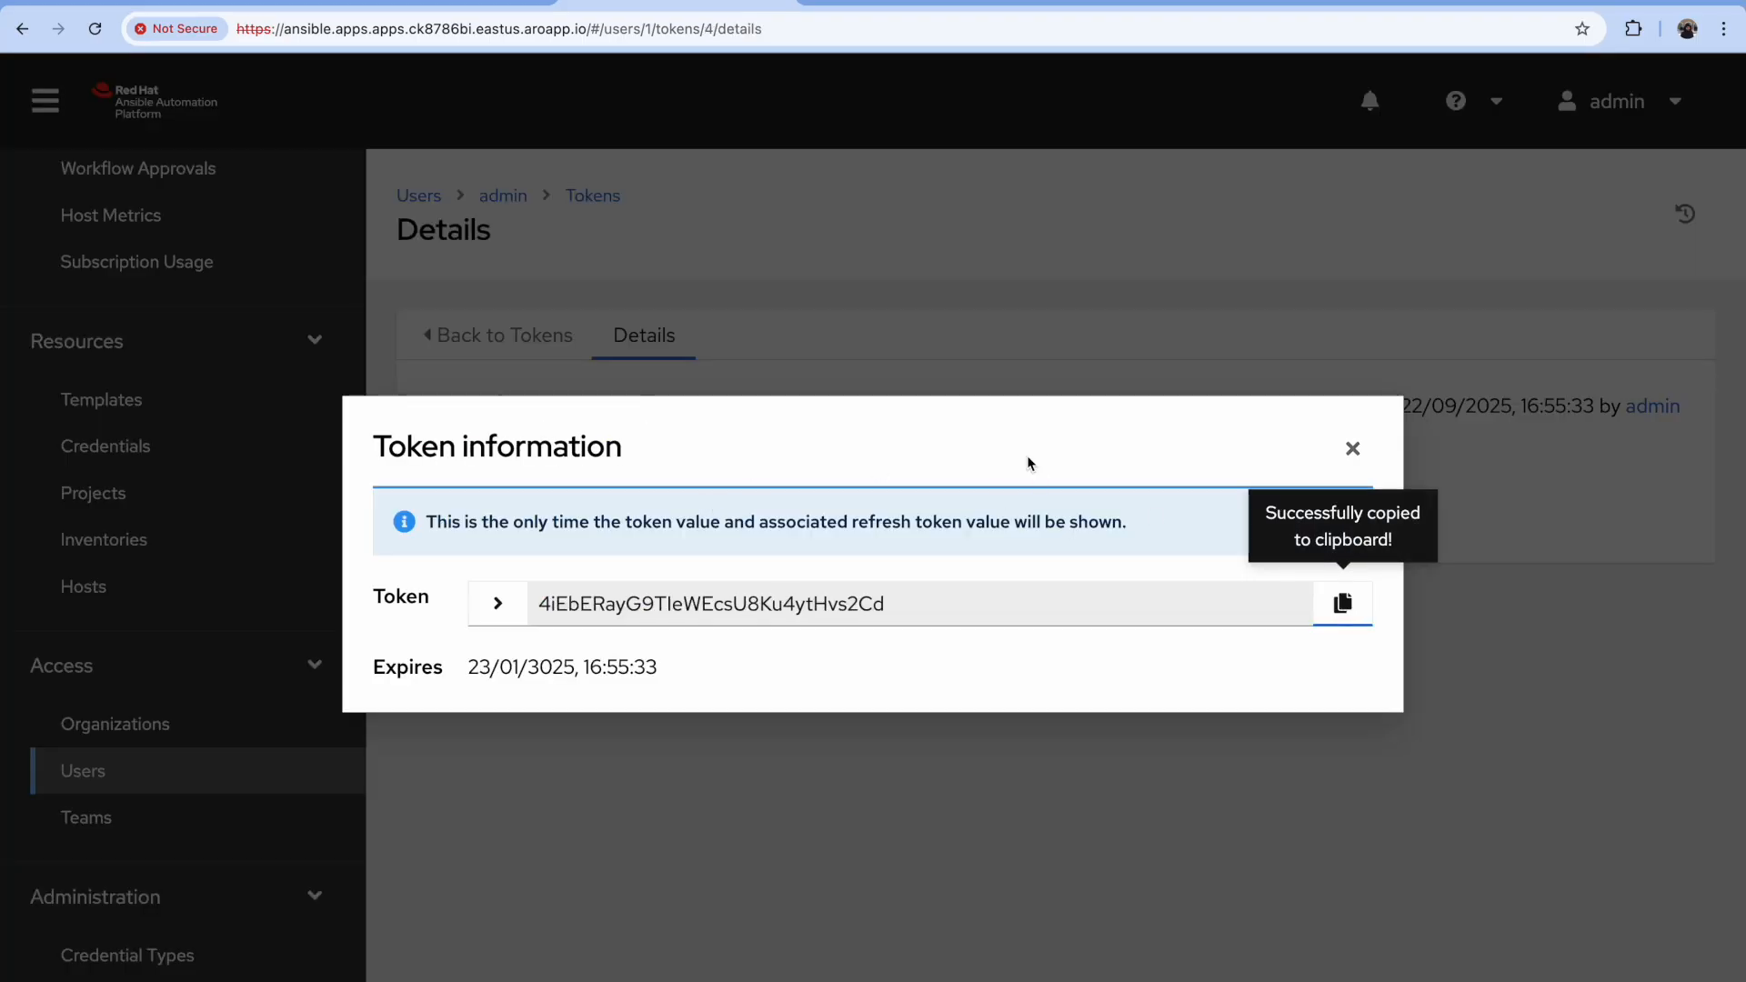
# Step: Switch to Sublime Text and paste the copied access token on its own line below the existing notes
pyautogui.press('super+Tab')
pyautogui.press('super+Tab')
pyautogui.press('super+Tab')
pyautogui.press('super+Tab')
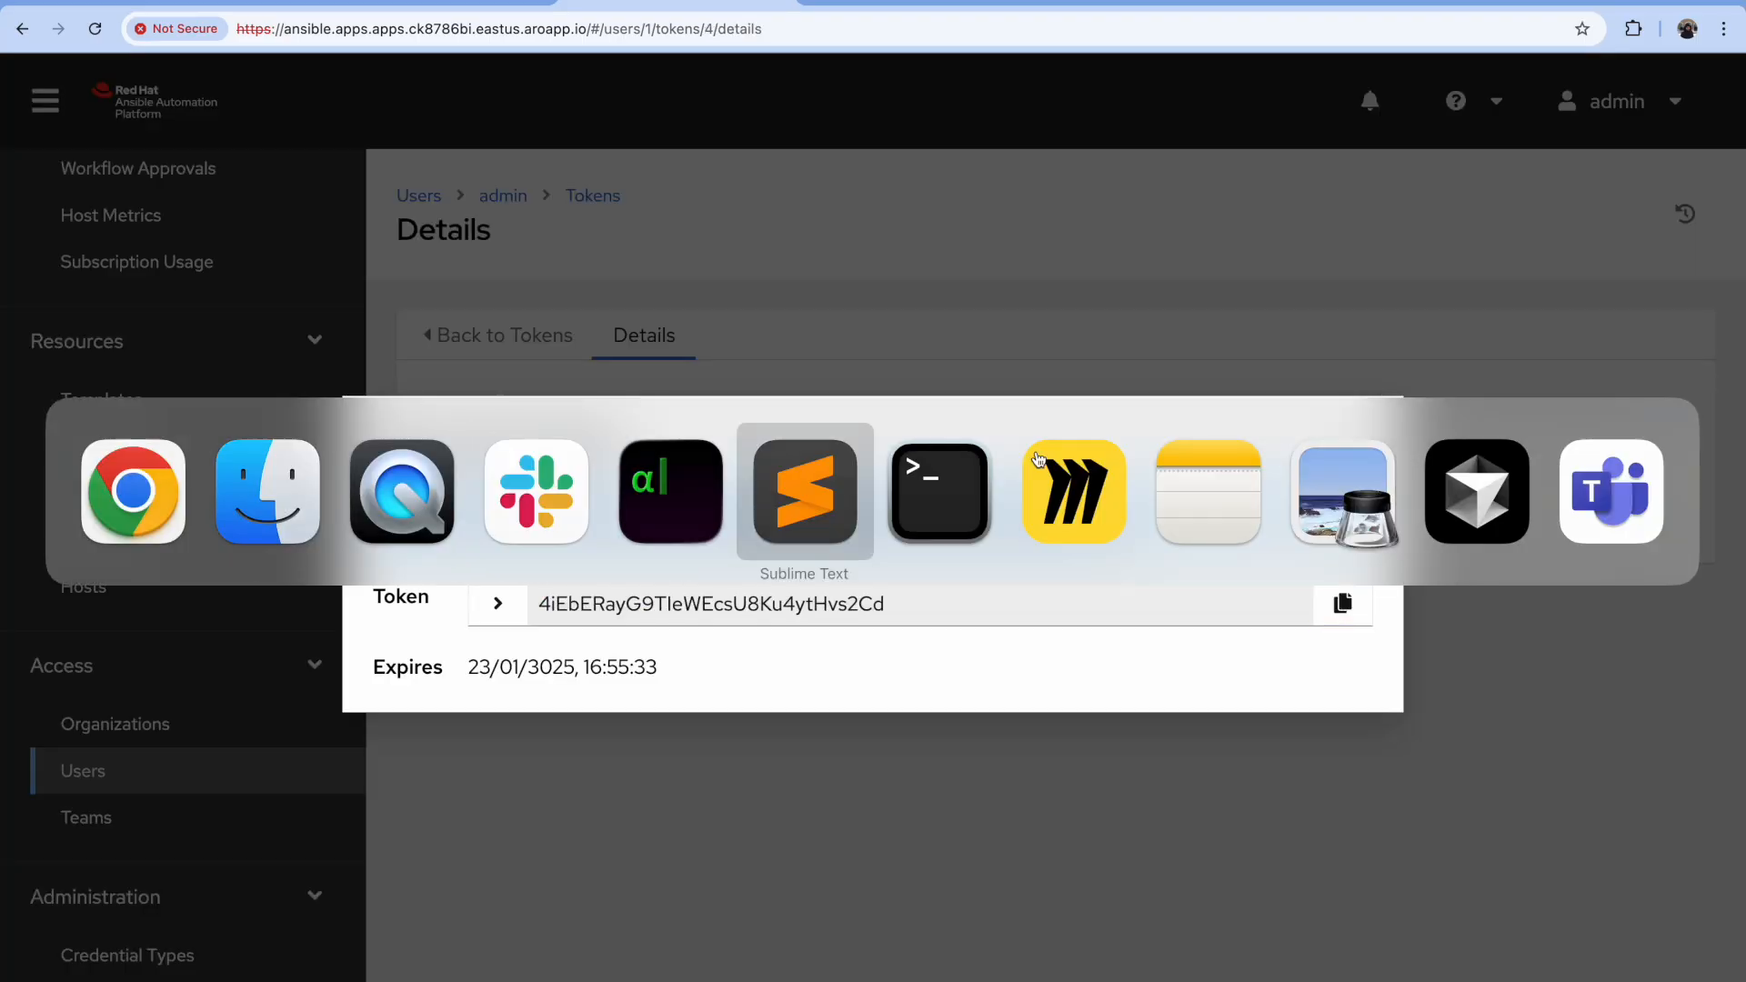
pyautogui.press('Return')
pyautogui.press('Return')
pyautogui.press('Return')
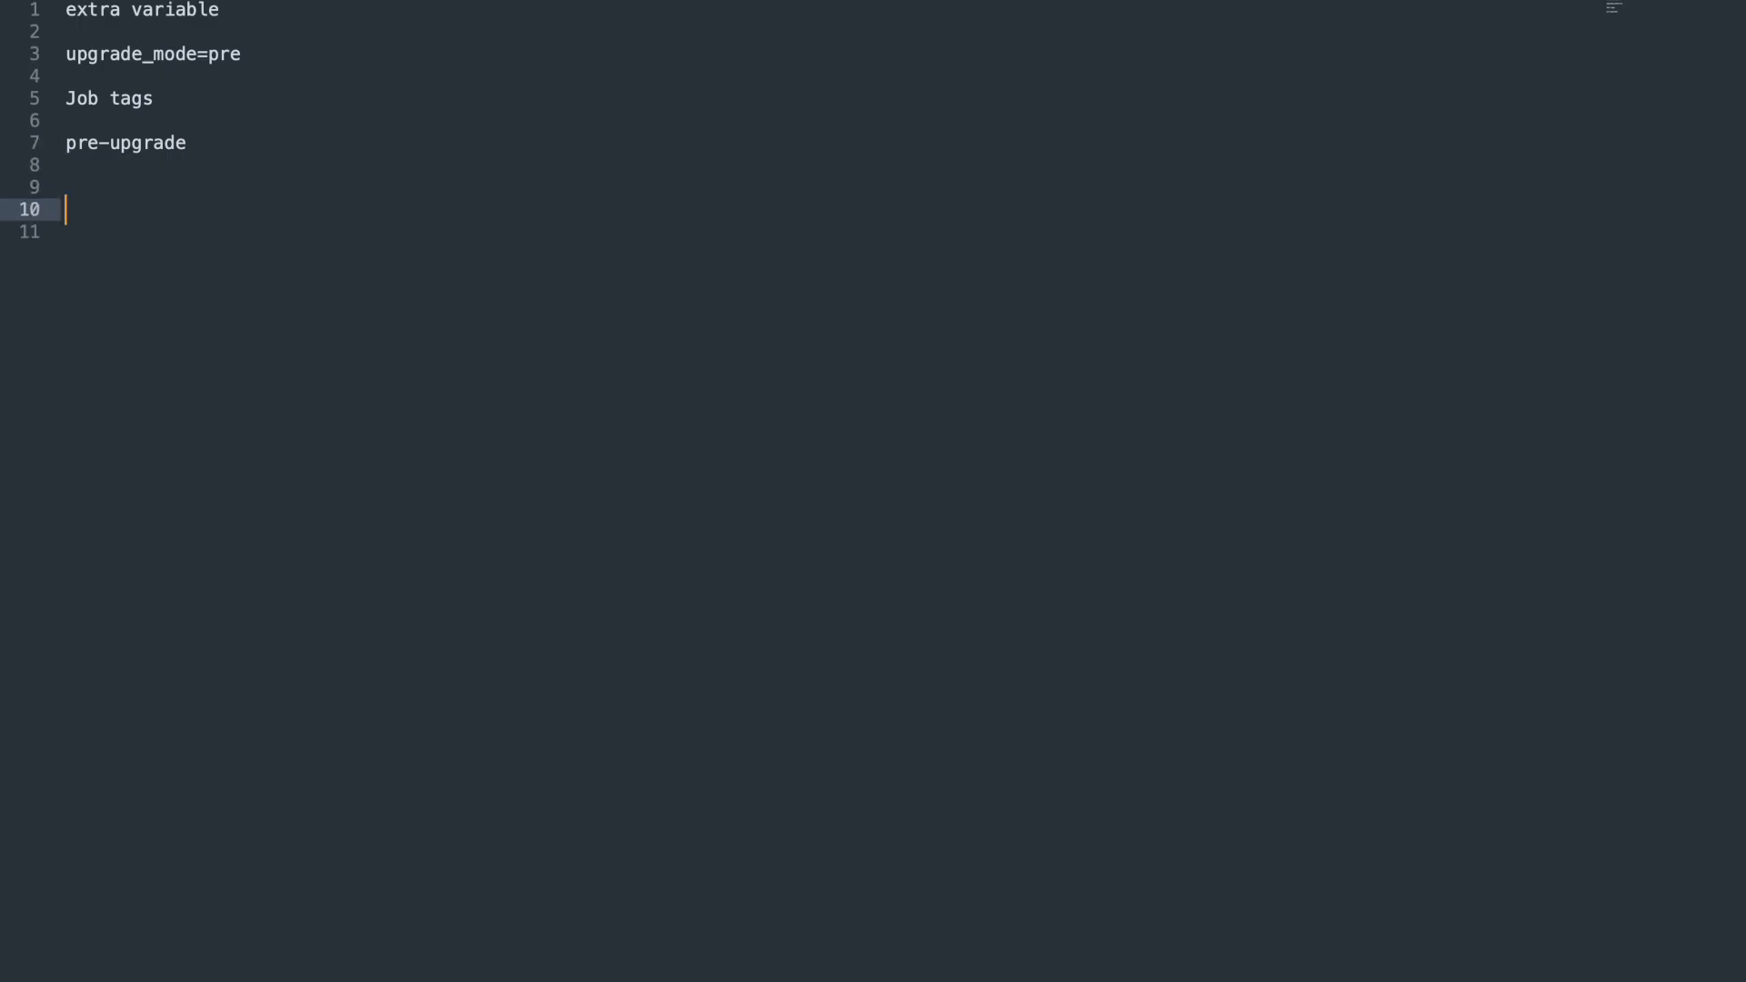
pyautogui.press('super+v')
pyautogui.press('Return')
pyautogui.press('Return')
# Step: Return to the browser's Add credential form and paste the access token as the Ansible Tower token
pyautogui.press('super+Tab')
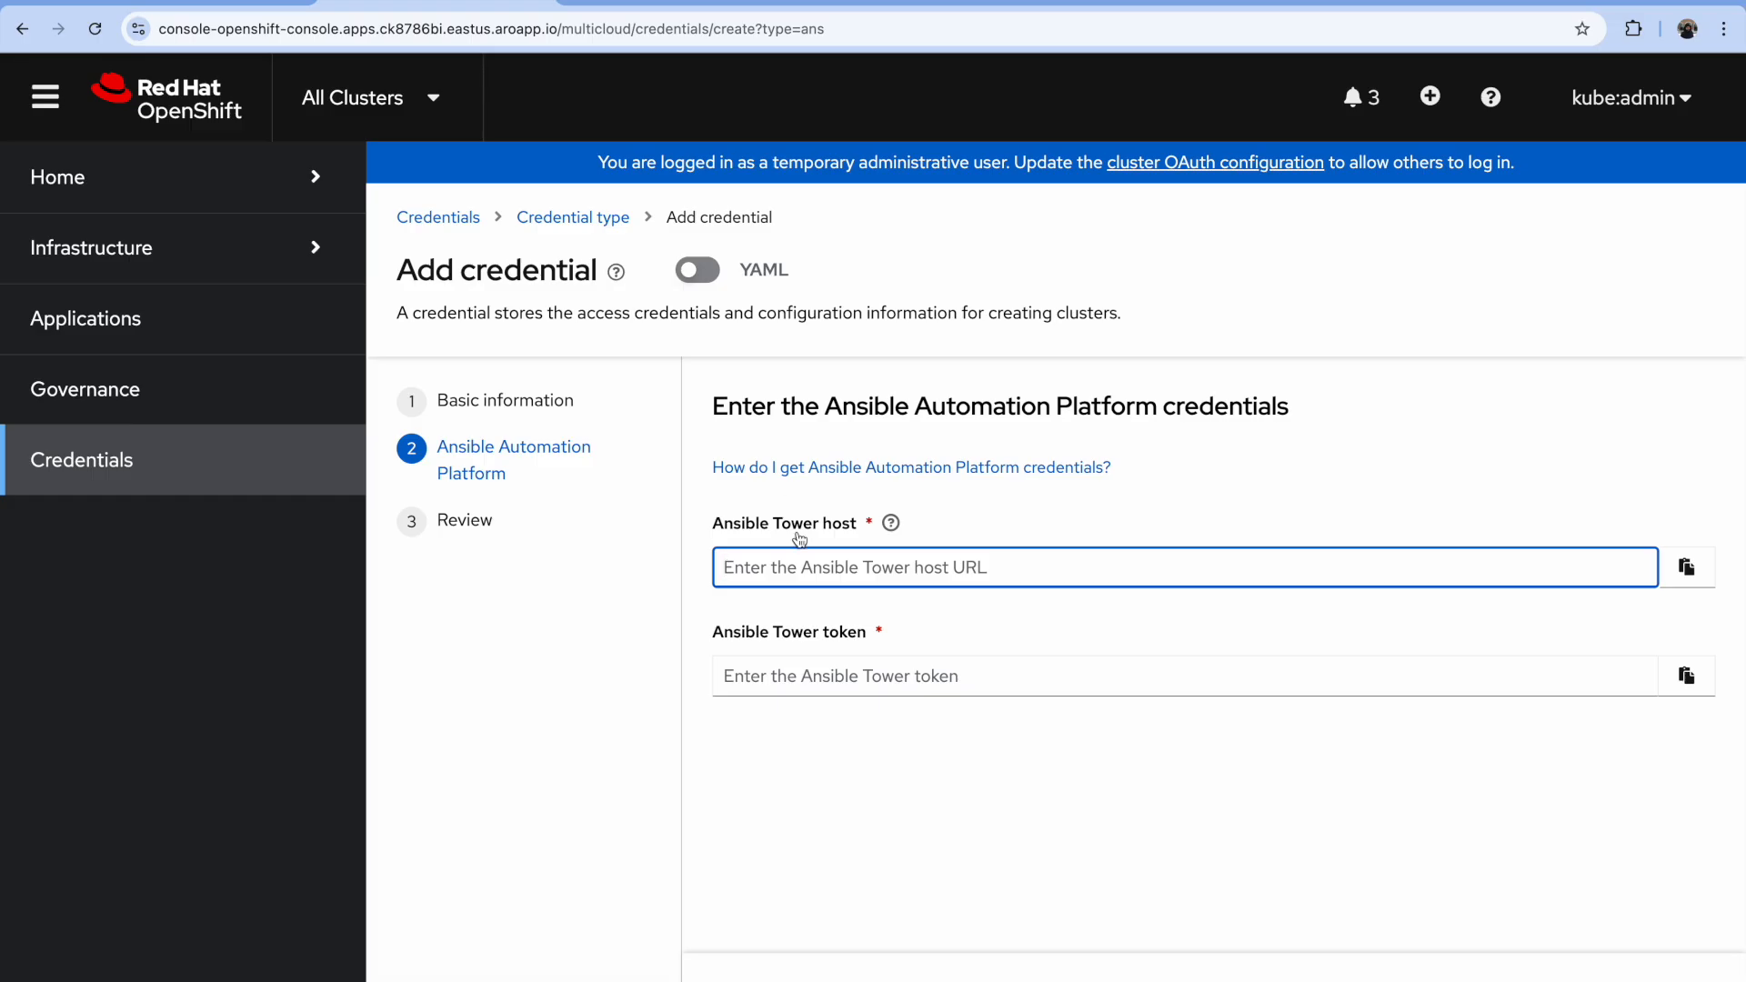
pyautogui.click(787, 684)
pyautogui.press('super+v')
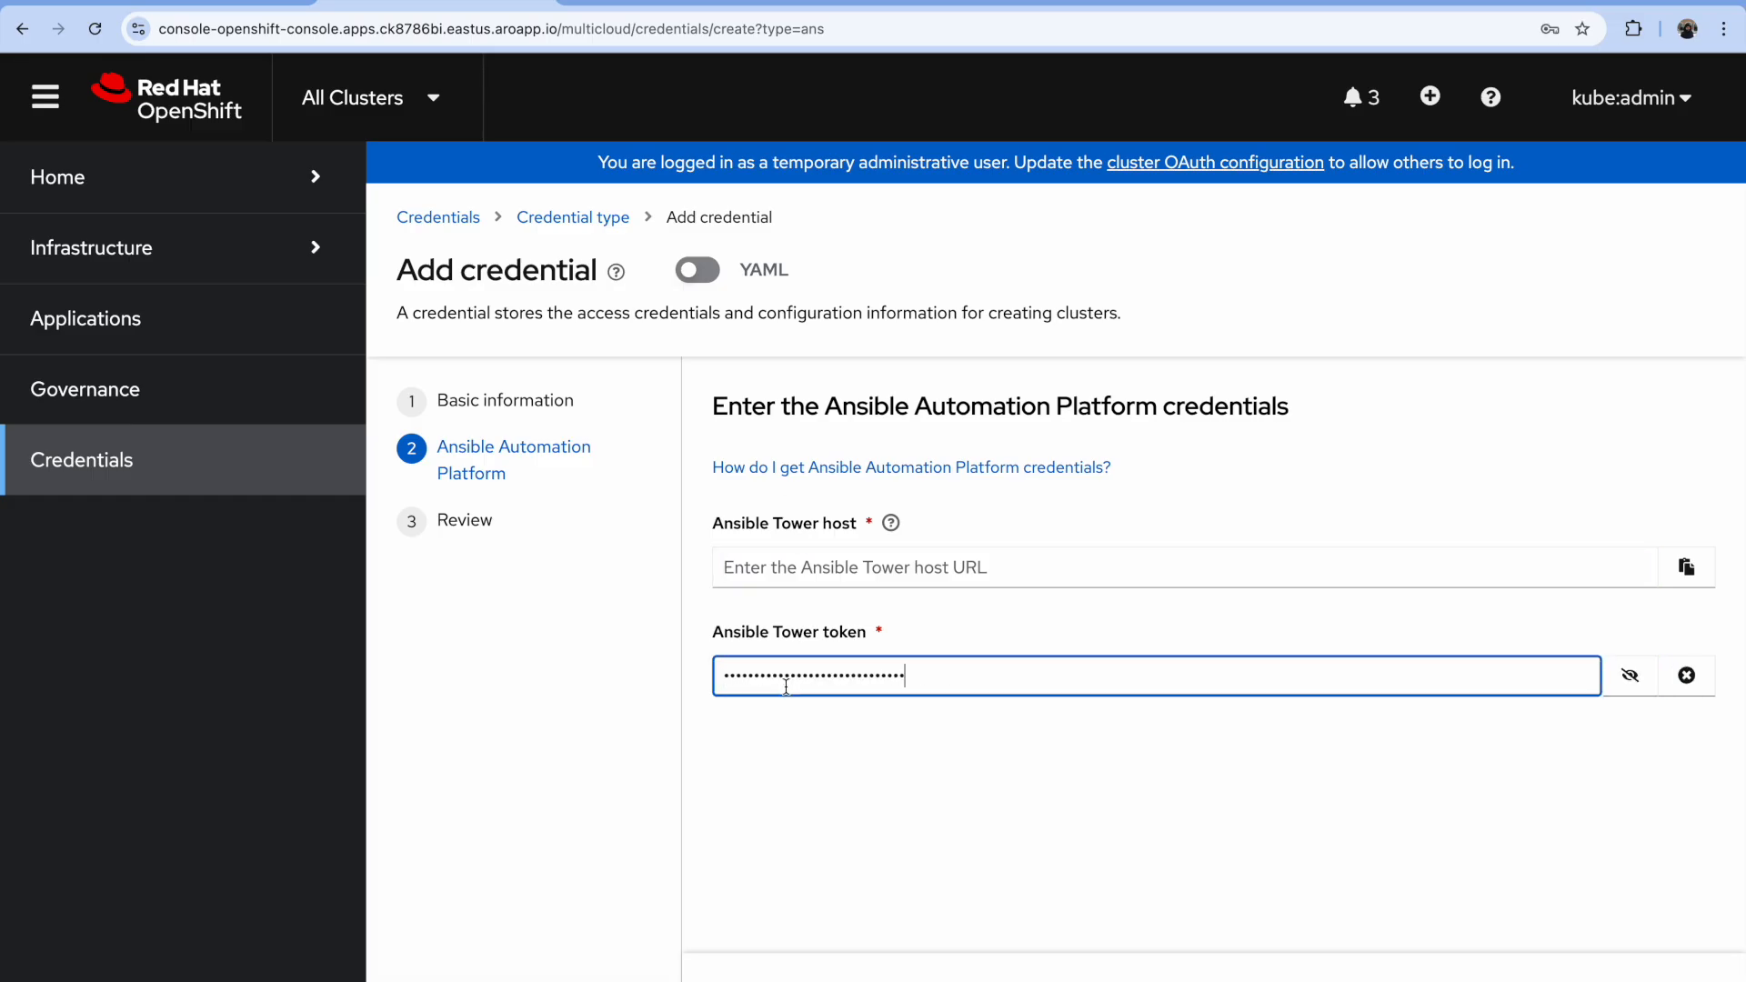
pyautogui.click(784, 565)
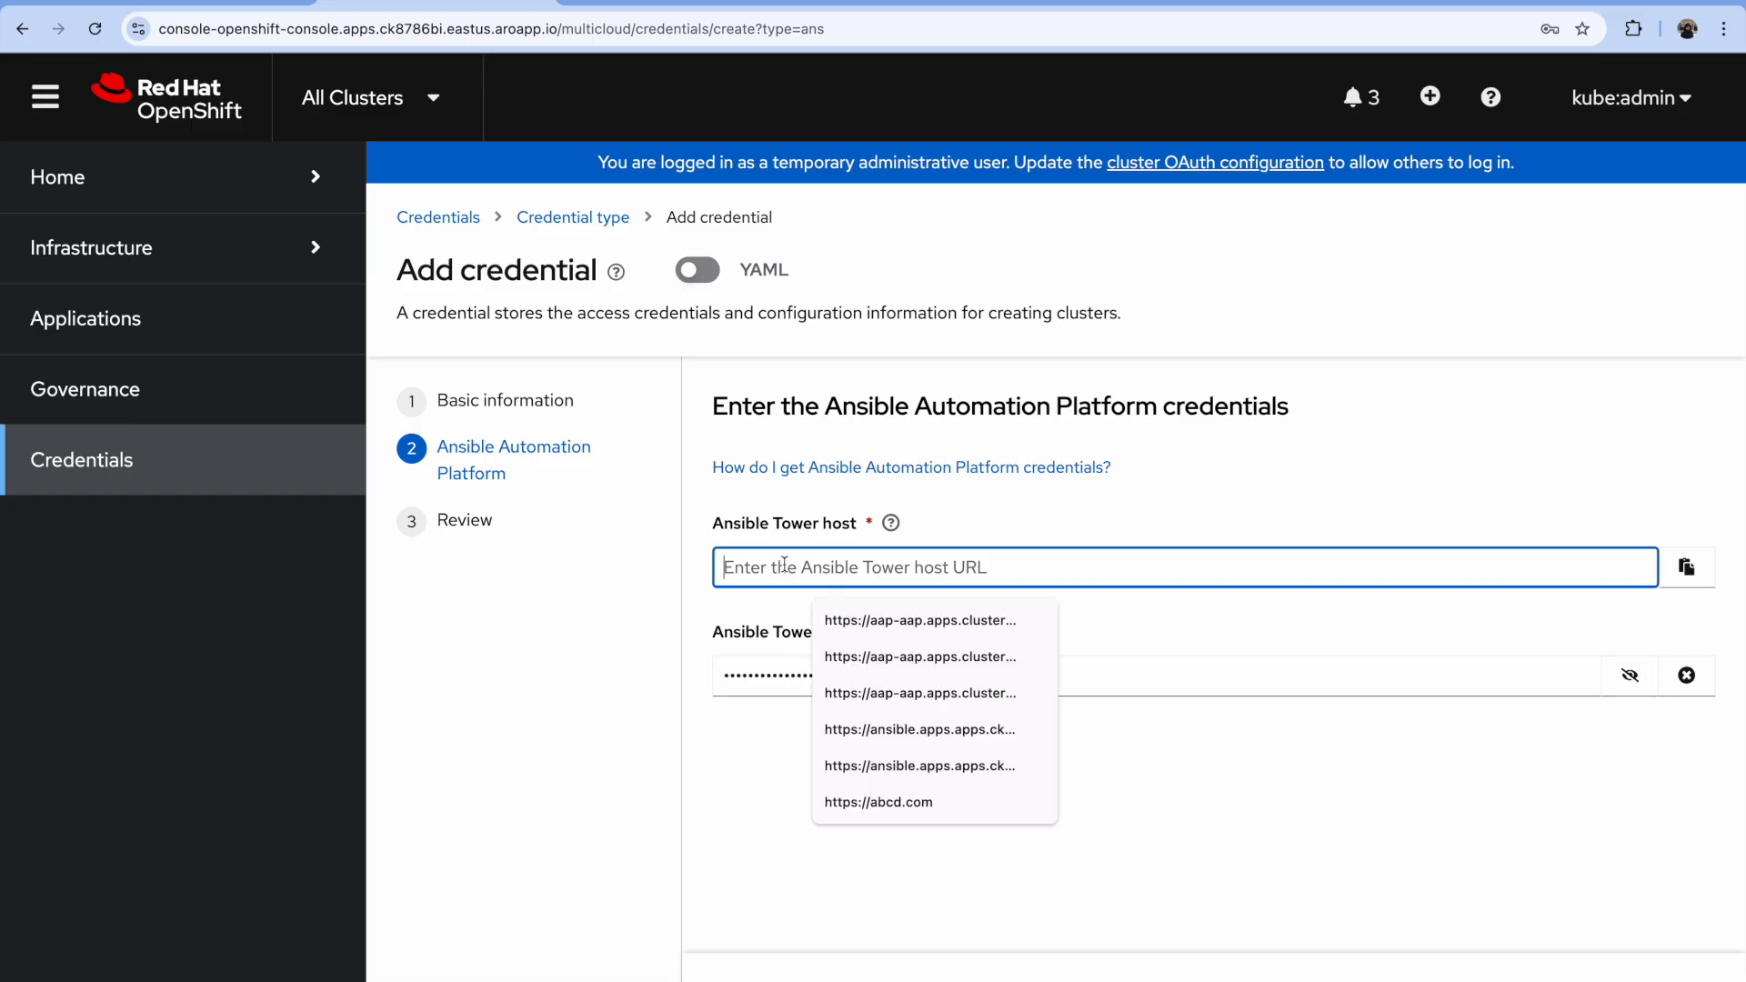
pyautogui.click(657, 2)
pyautogui.click(585, 35)
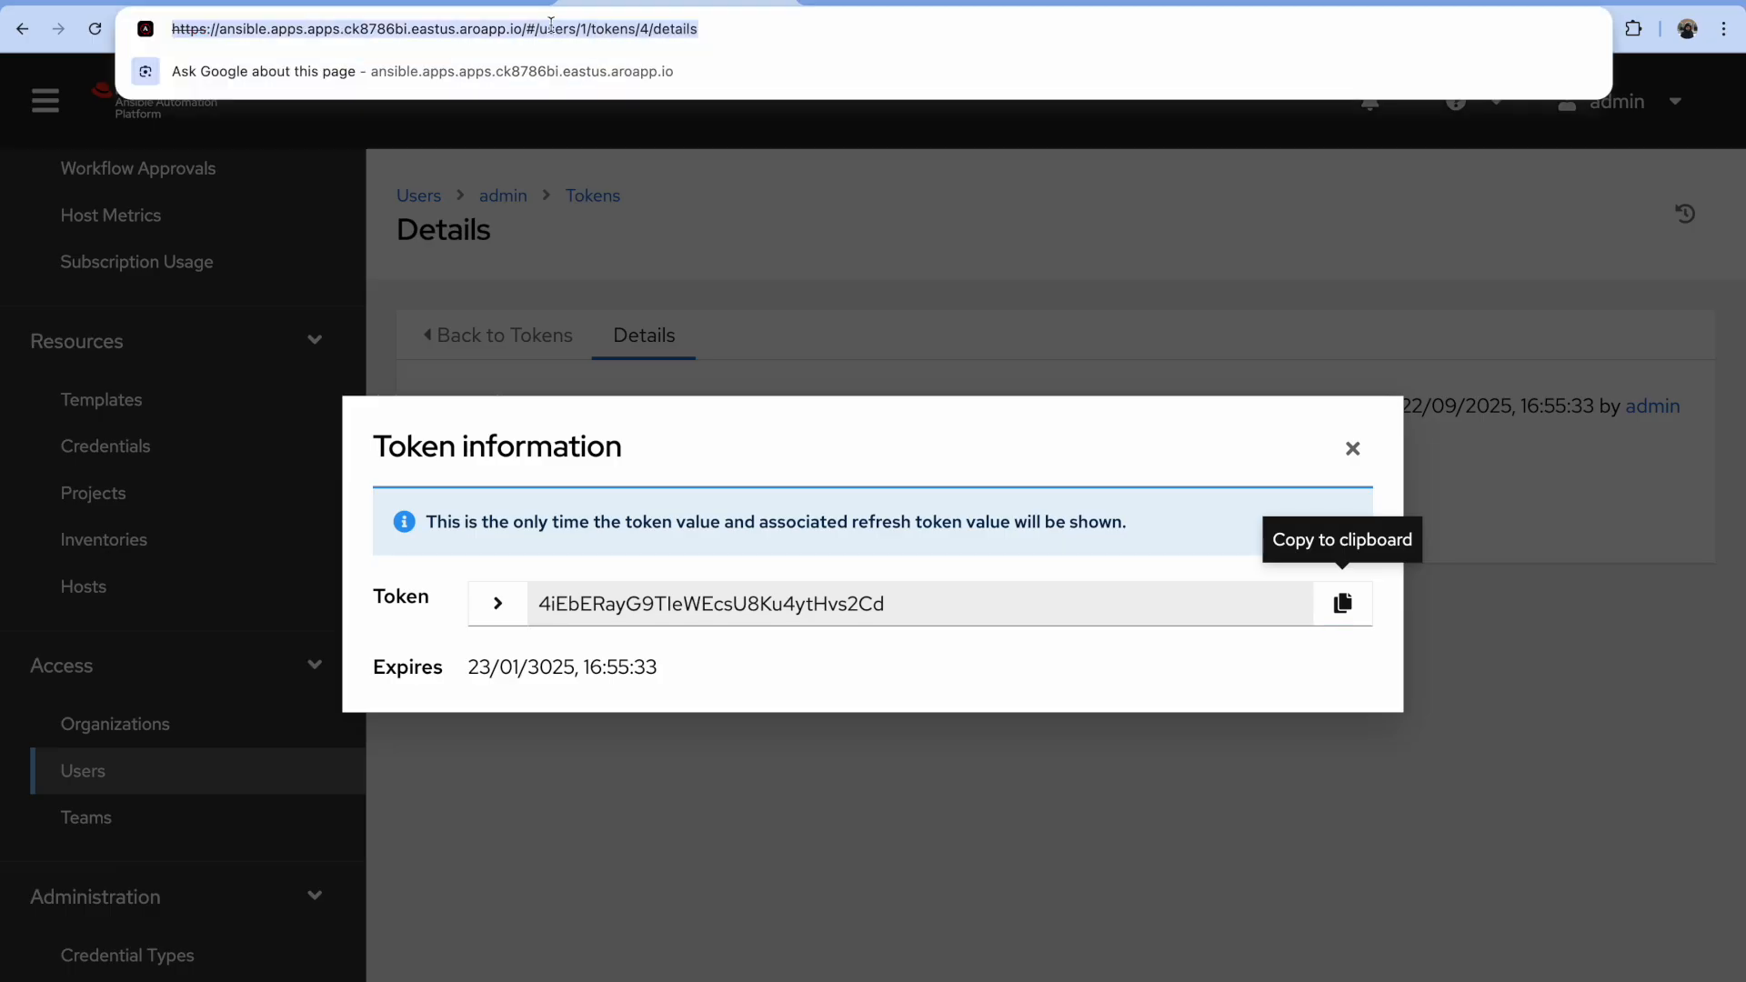
pyautogui.click(551, 24)
pyautogui.moveTo(528, 30); pyautogui.dragTo(169, 32)
pyautogui.hotkey('ctrl', 'c')
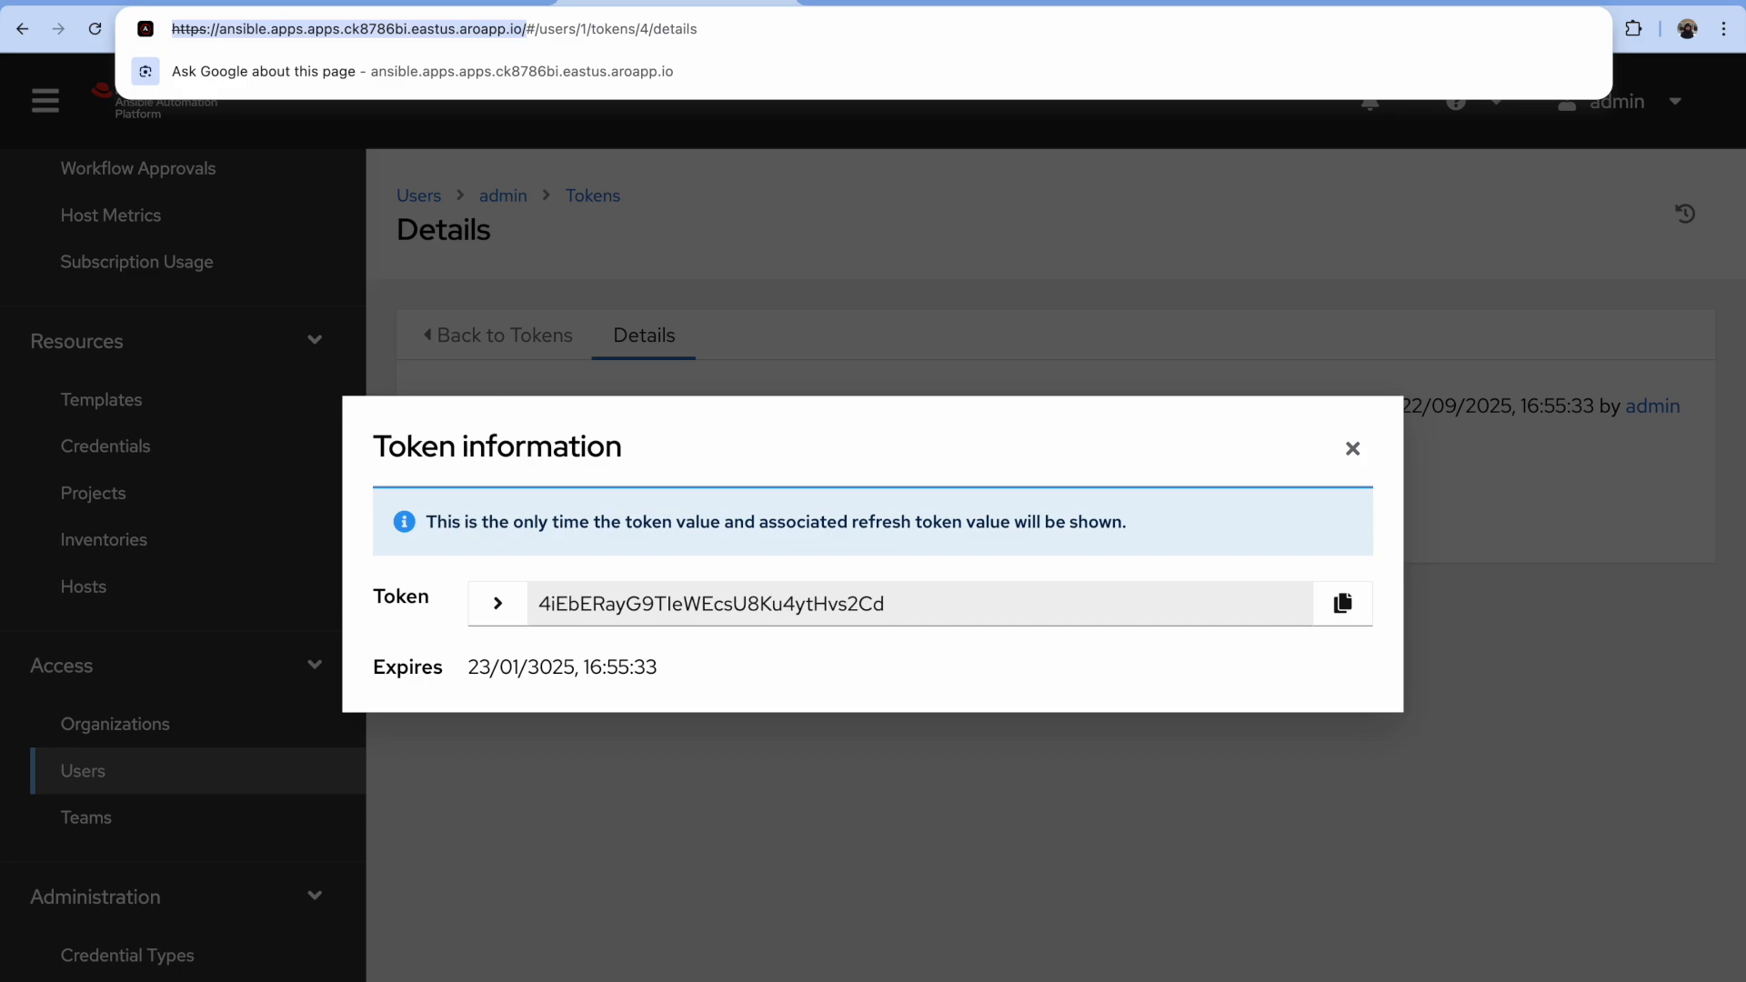
pyautogui.click(475, 2)
pyautogui.hotkey('ctrl', 'v')
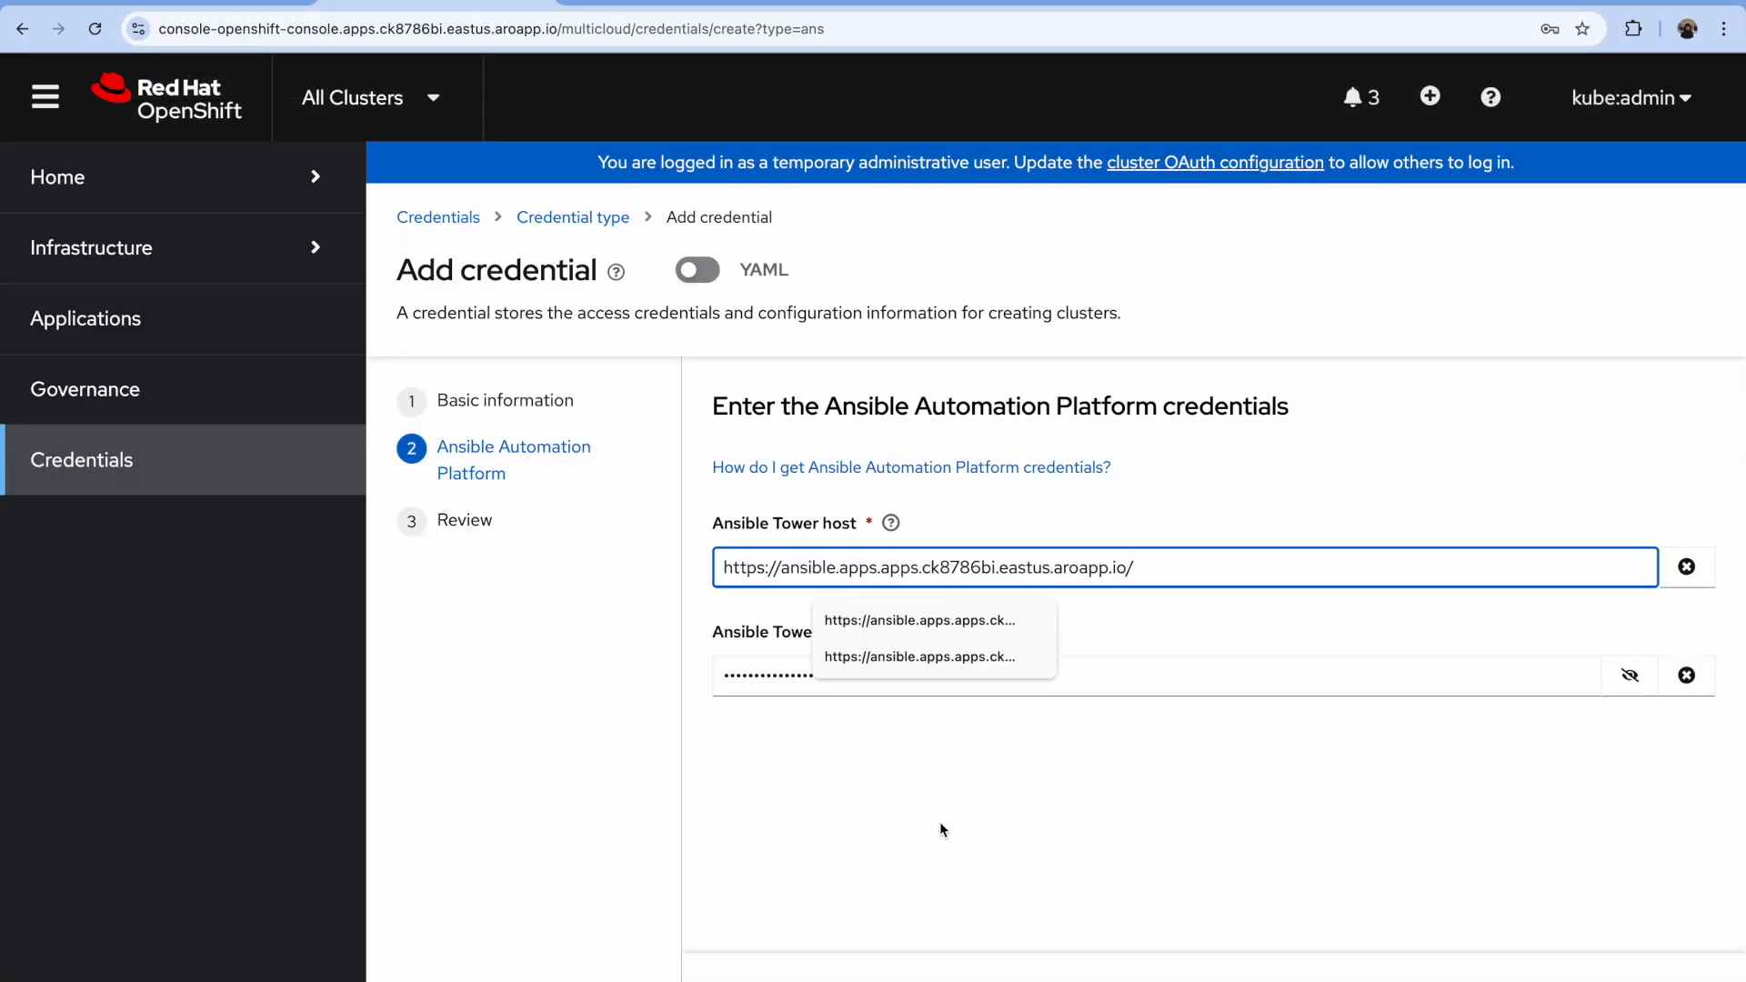
pyautogui.click(958, 789)
# Step: Review and add the aap-credentials credential, dismissing the browser's offer to save the password and the success notification
pyautogui.click(746, 980)
pyautogui.scroll(-2, 908, 742)
pyautogui.click(783, 957)
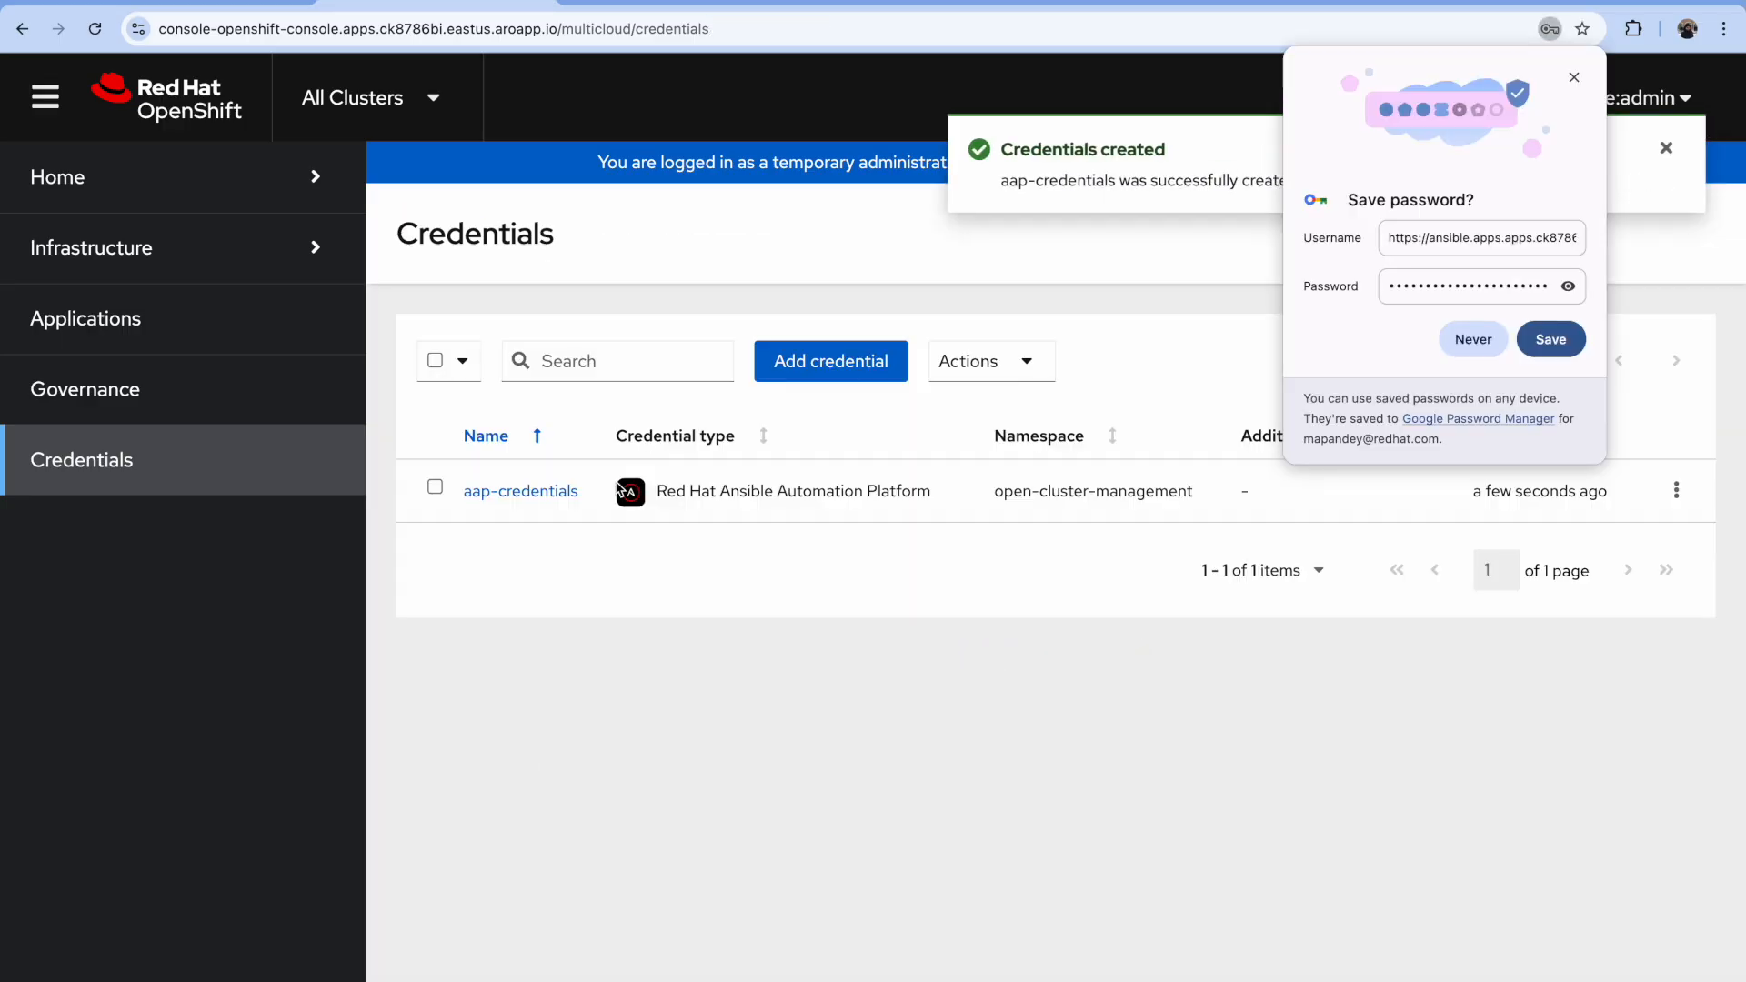
pyautogui.click(1574, 77)
pyautogui.click(1667, 151)
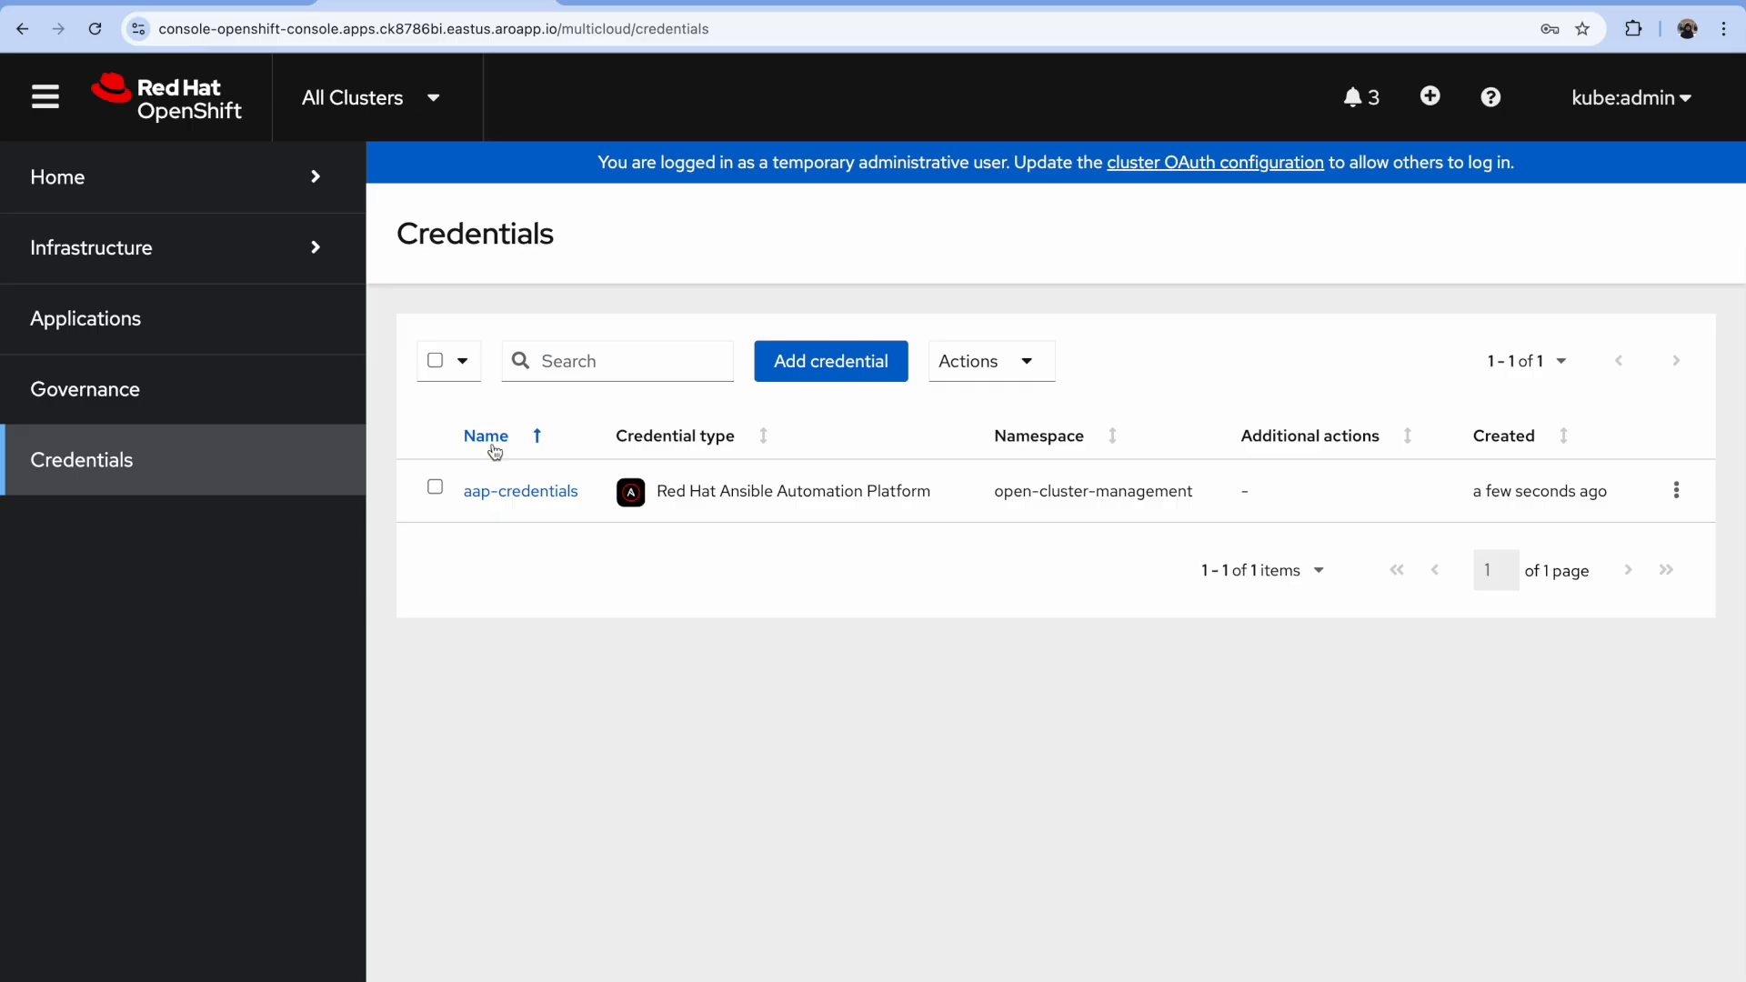
# Step: Start a new automation template under the infrastructure automation settings and name it upgrade-template
pyautogui.click(168, 328)
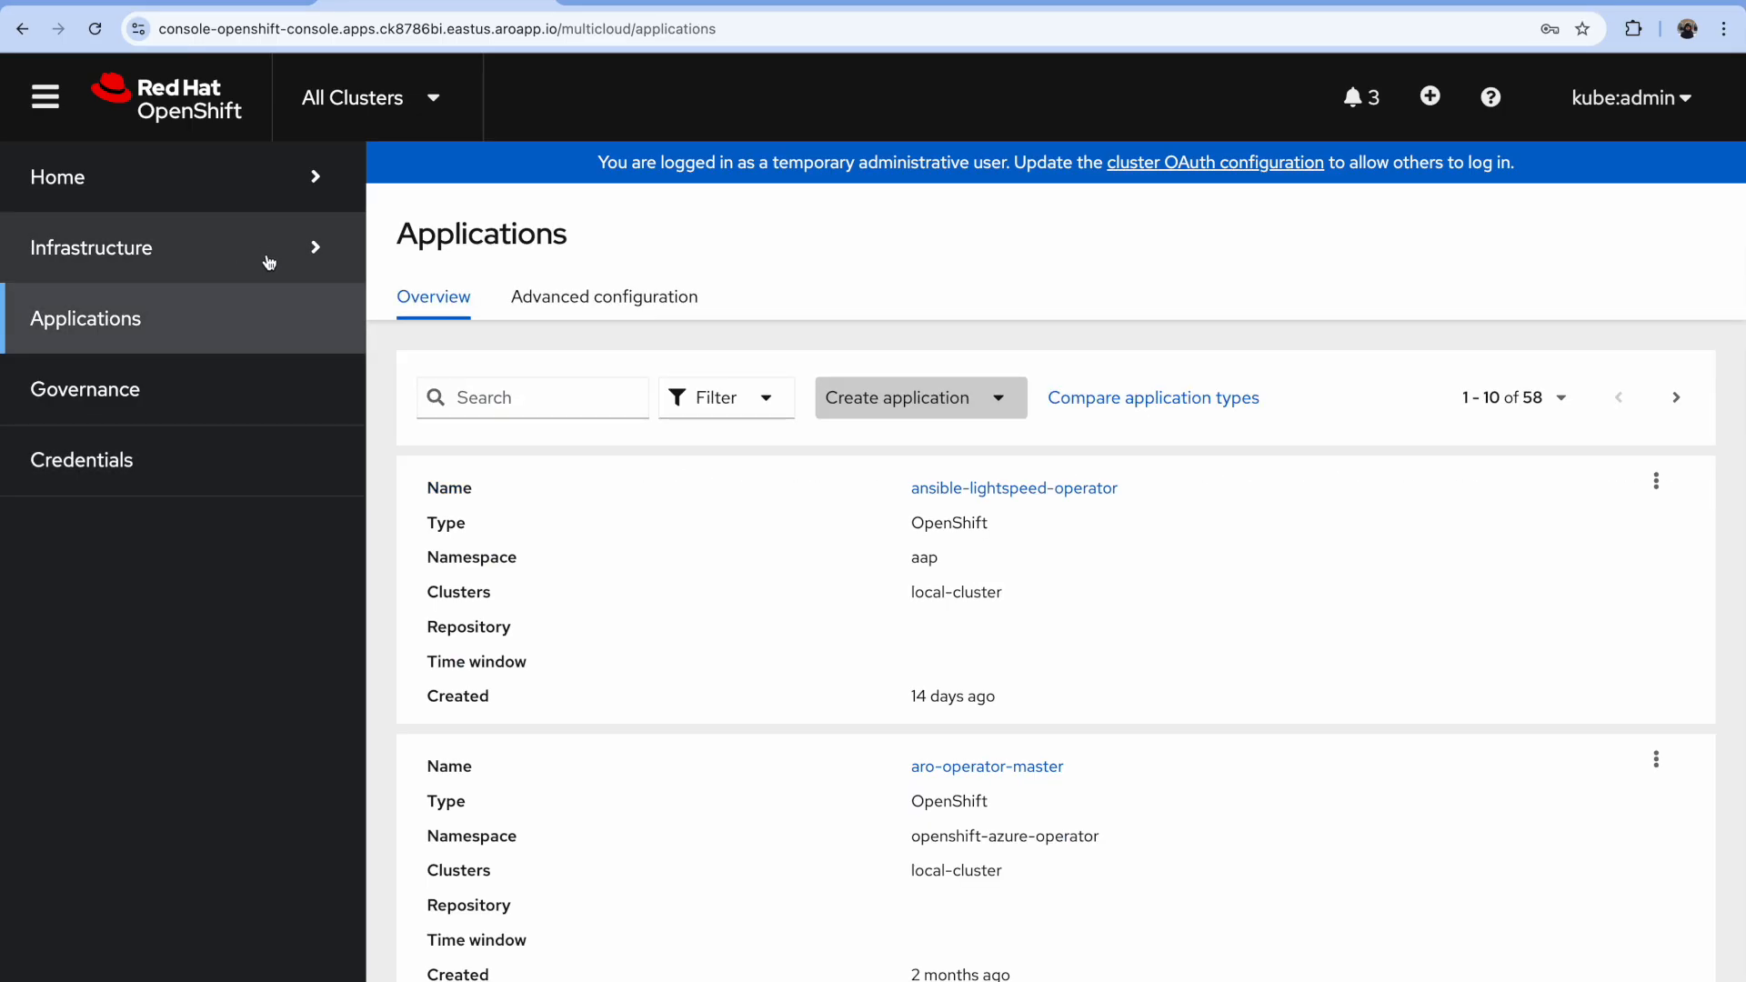
pyautogui.click(262, 262)
pyautogui.click(169, 362)
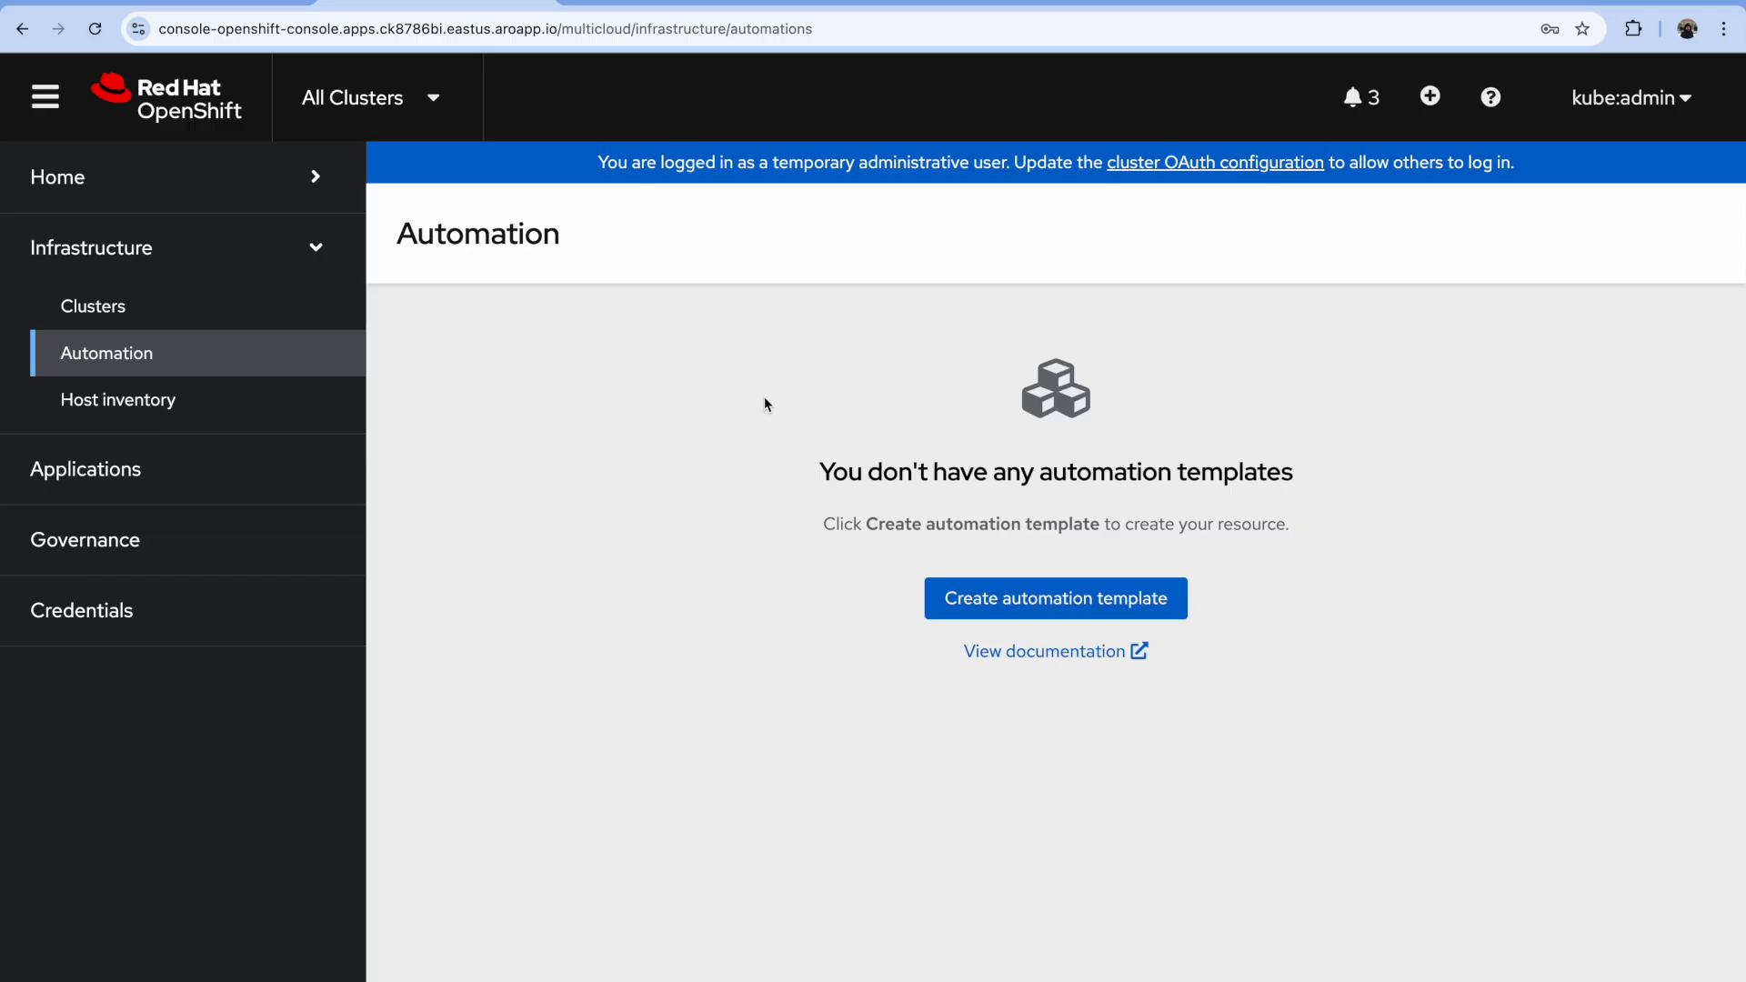
pyautogui.click(986, 610)
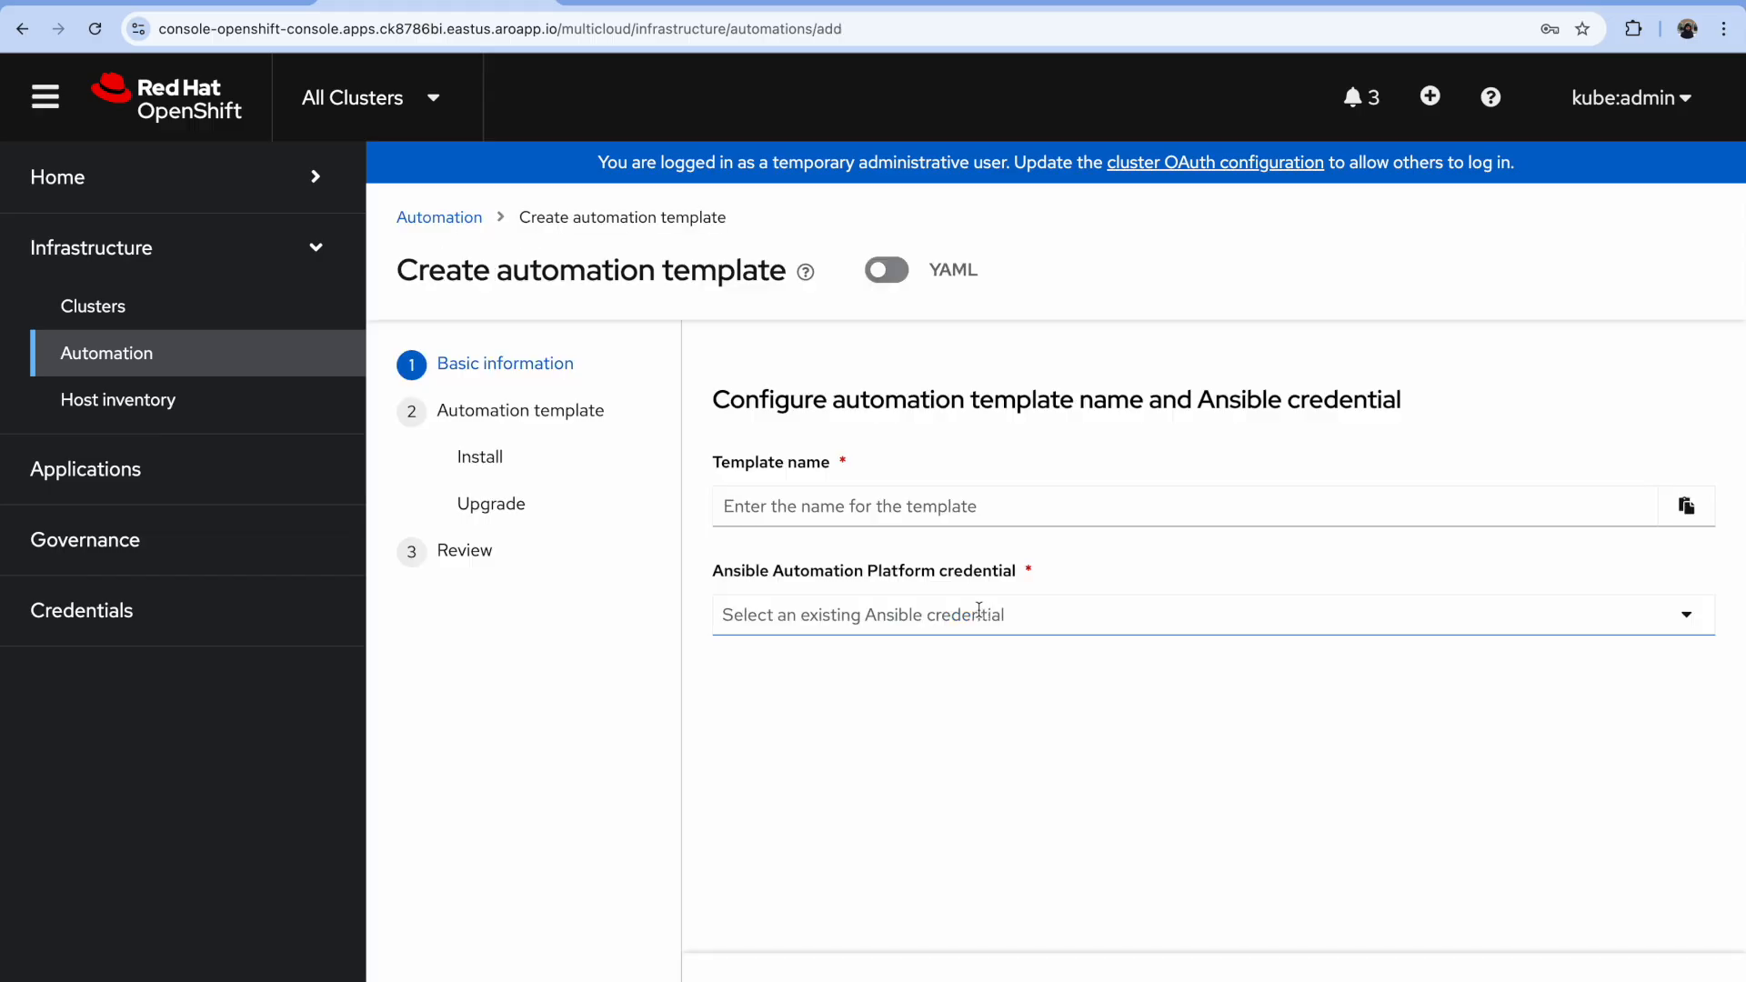
pyautogui.click(780, 506)
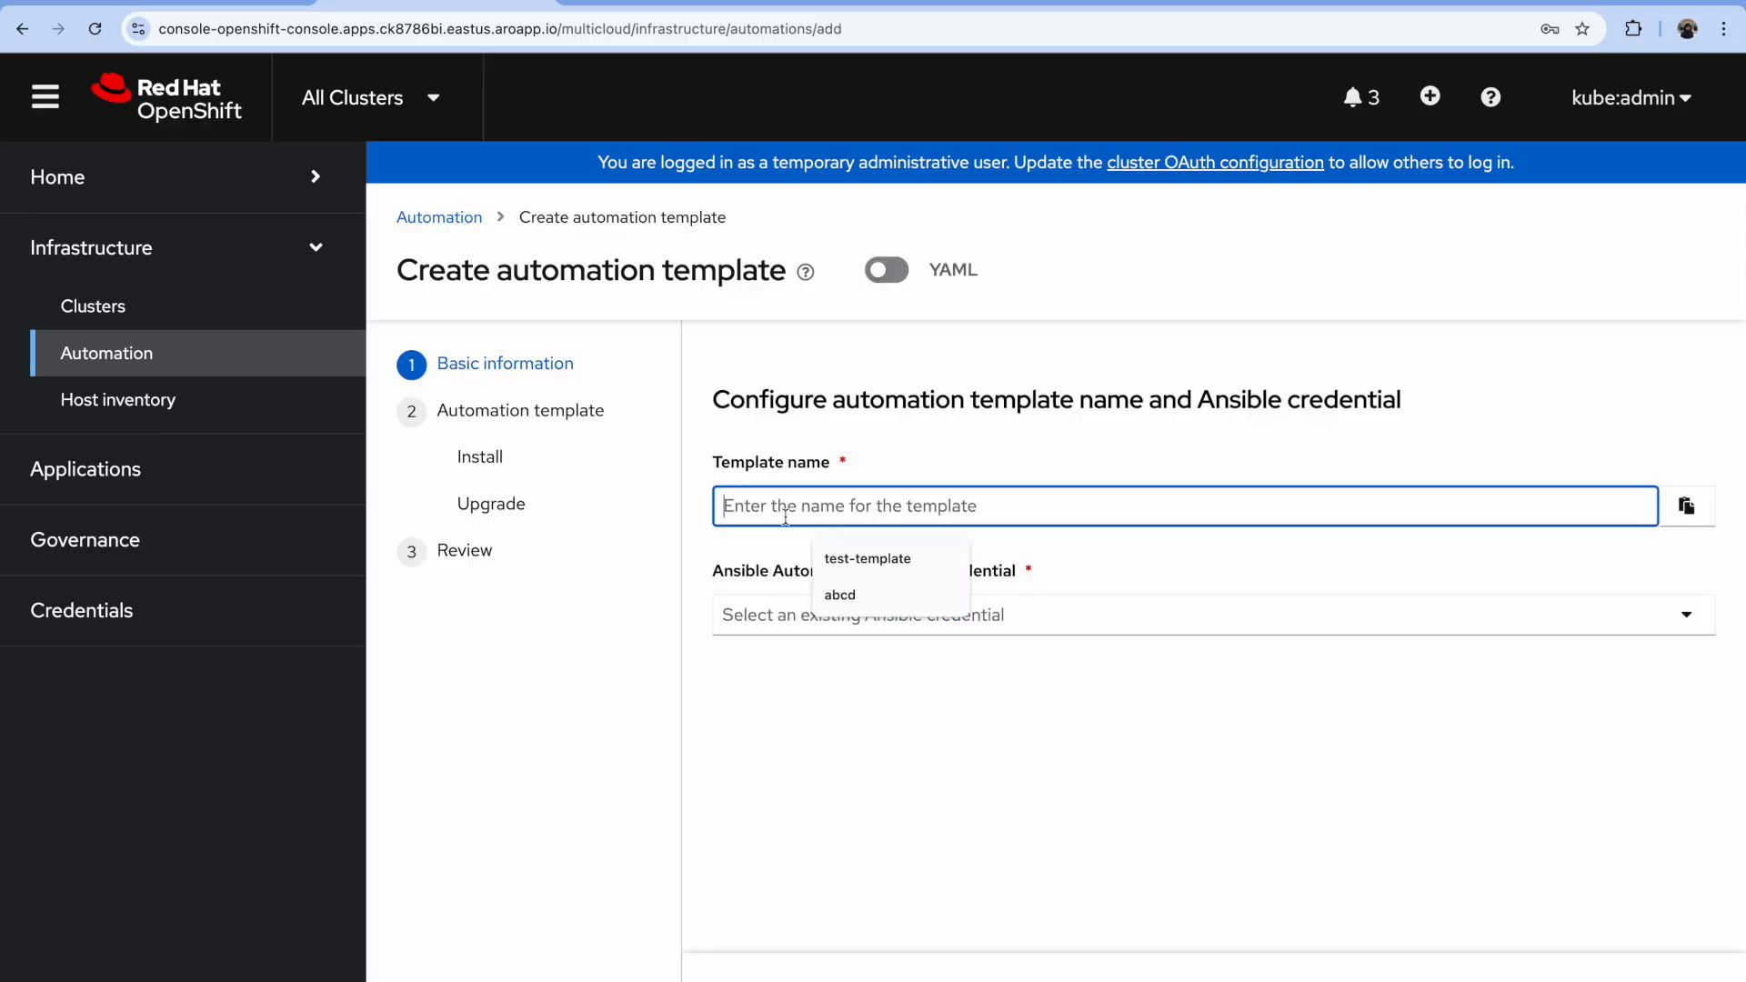
pyautogui.write('upgrade-template')
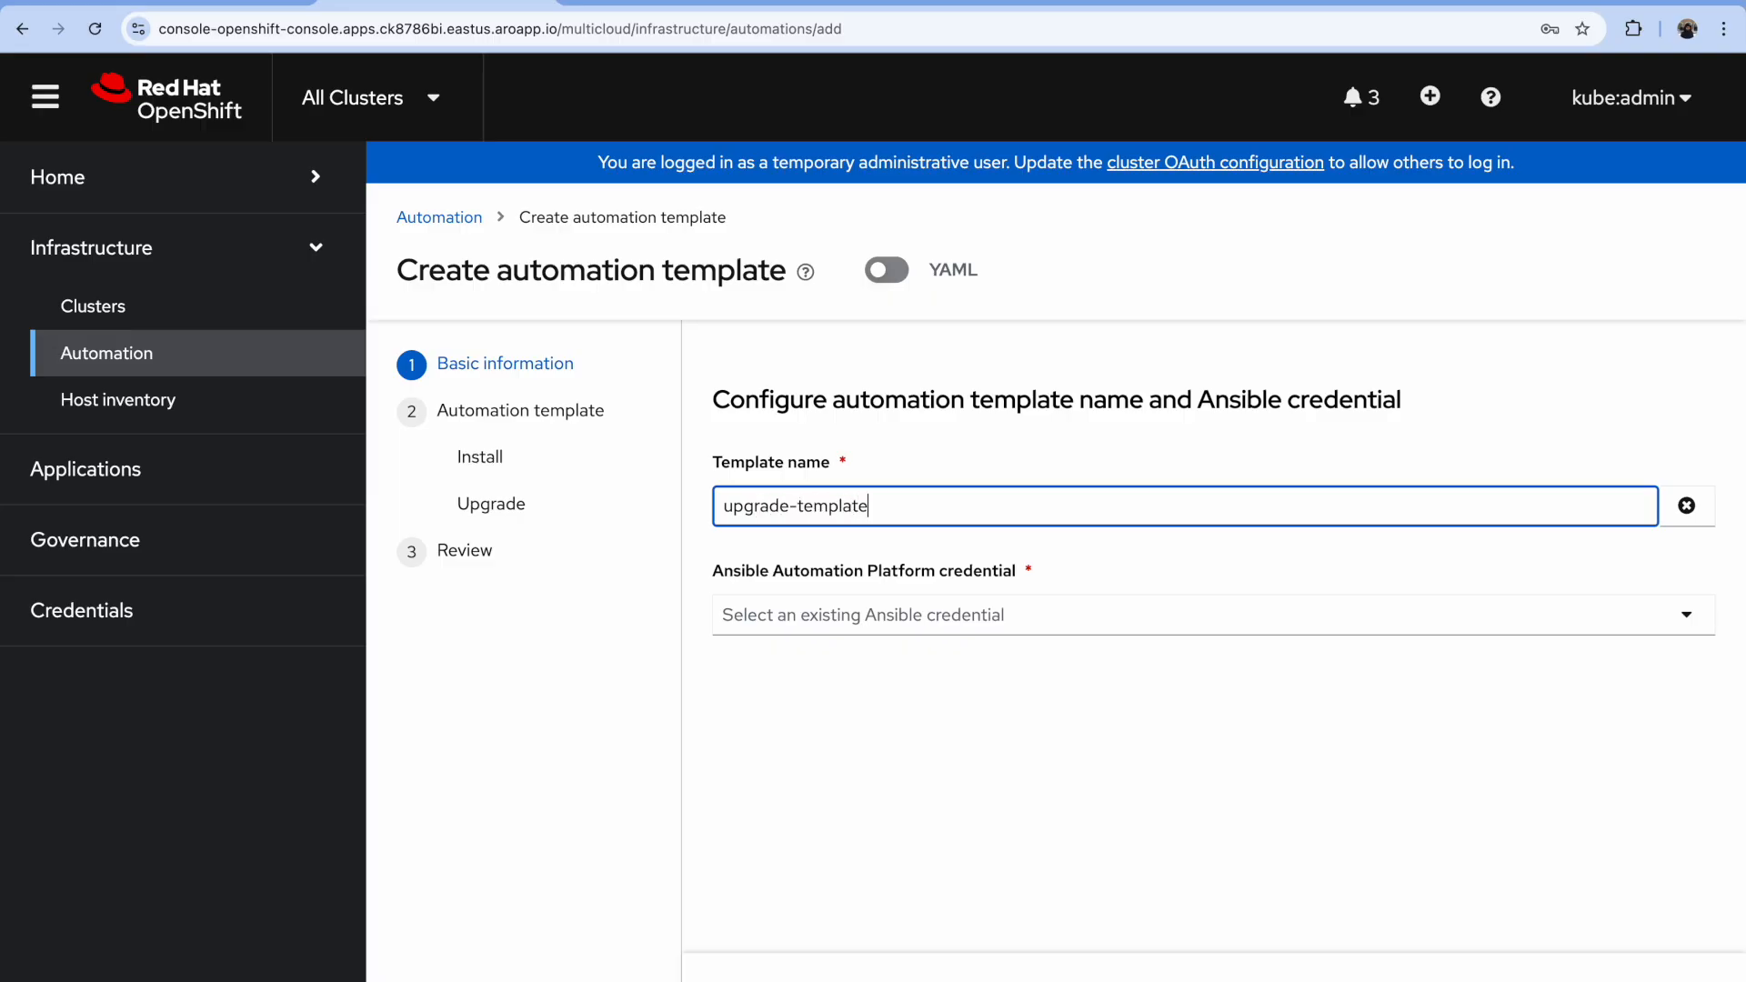
# Step: Select aap-credentials as the Ansible credential and OpenShift Upgrade Inventory as the inventory, and continue past the install templates without adding any
pyautogui.click(859, 616)
pyautogui.click(846, 674)
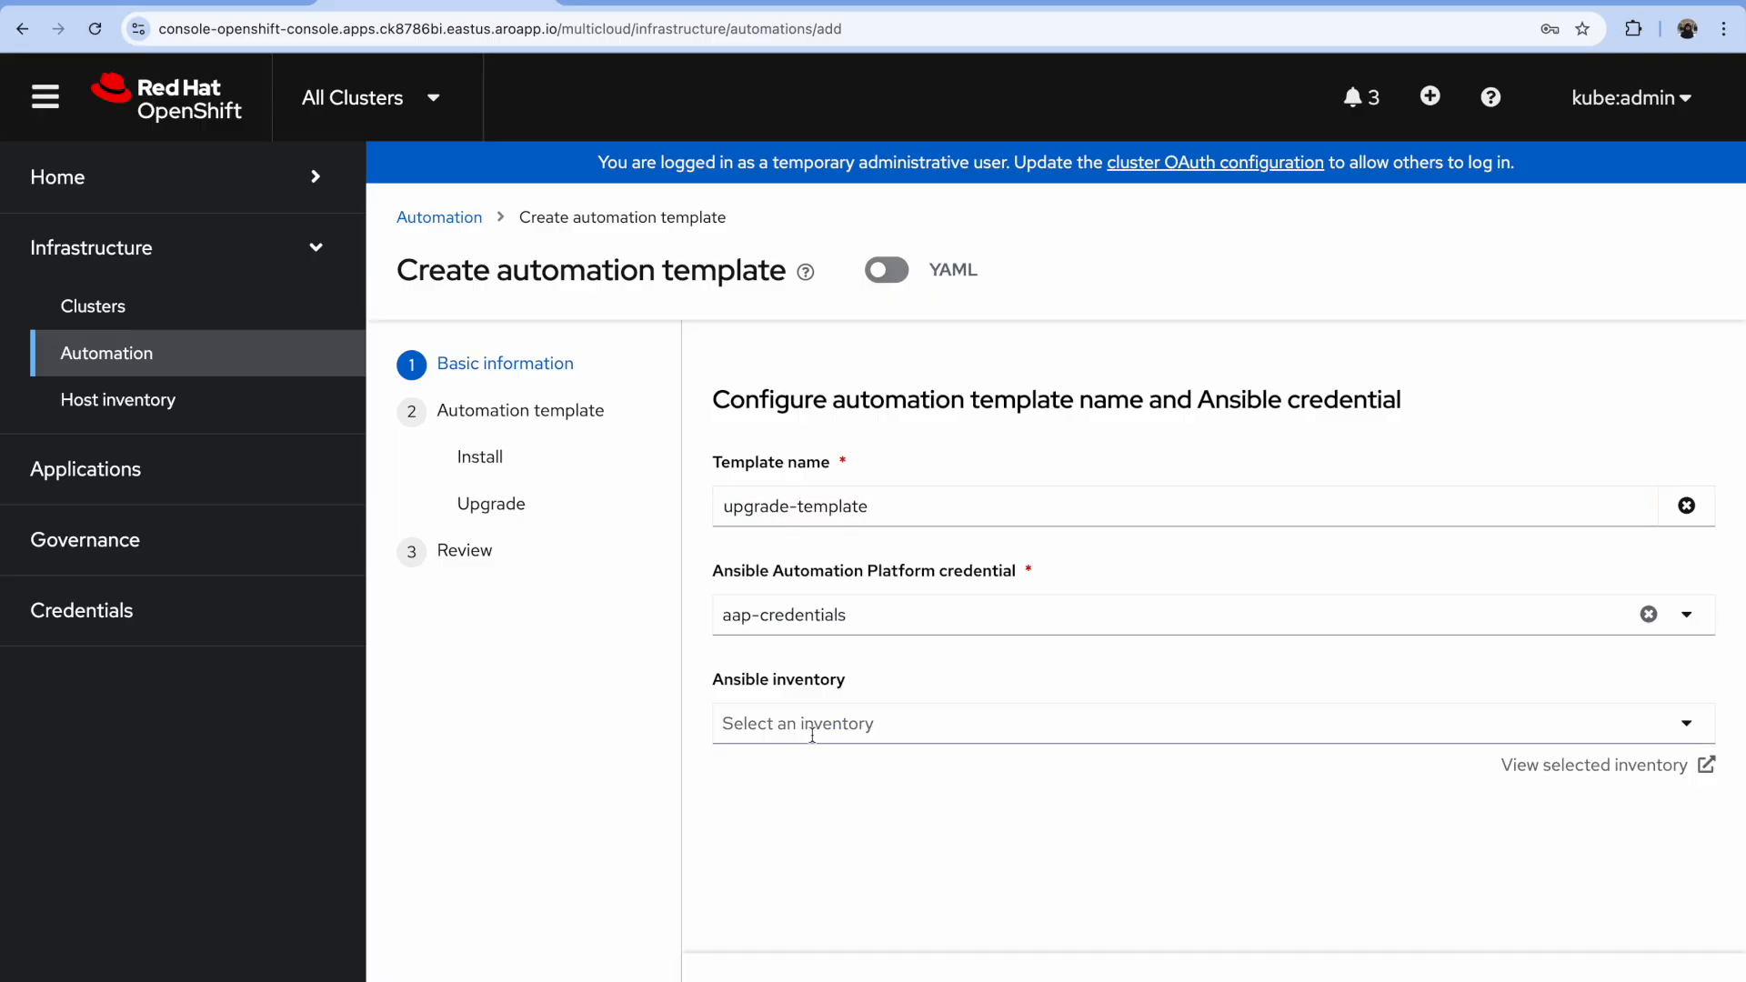
pyautogui.click(807, 729)
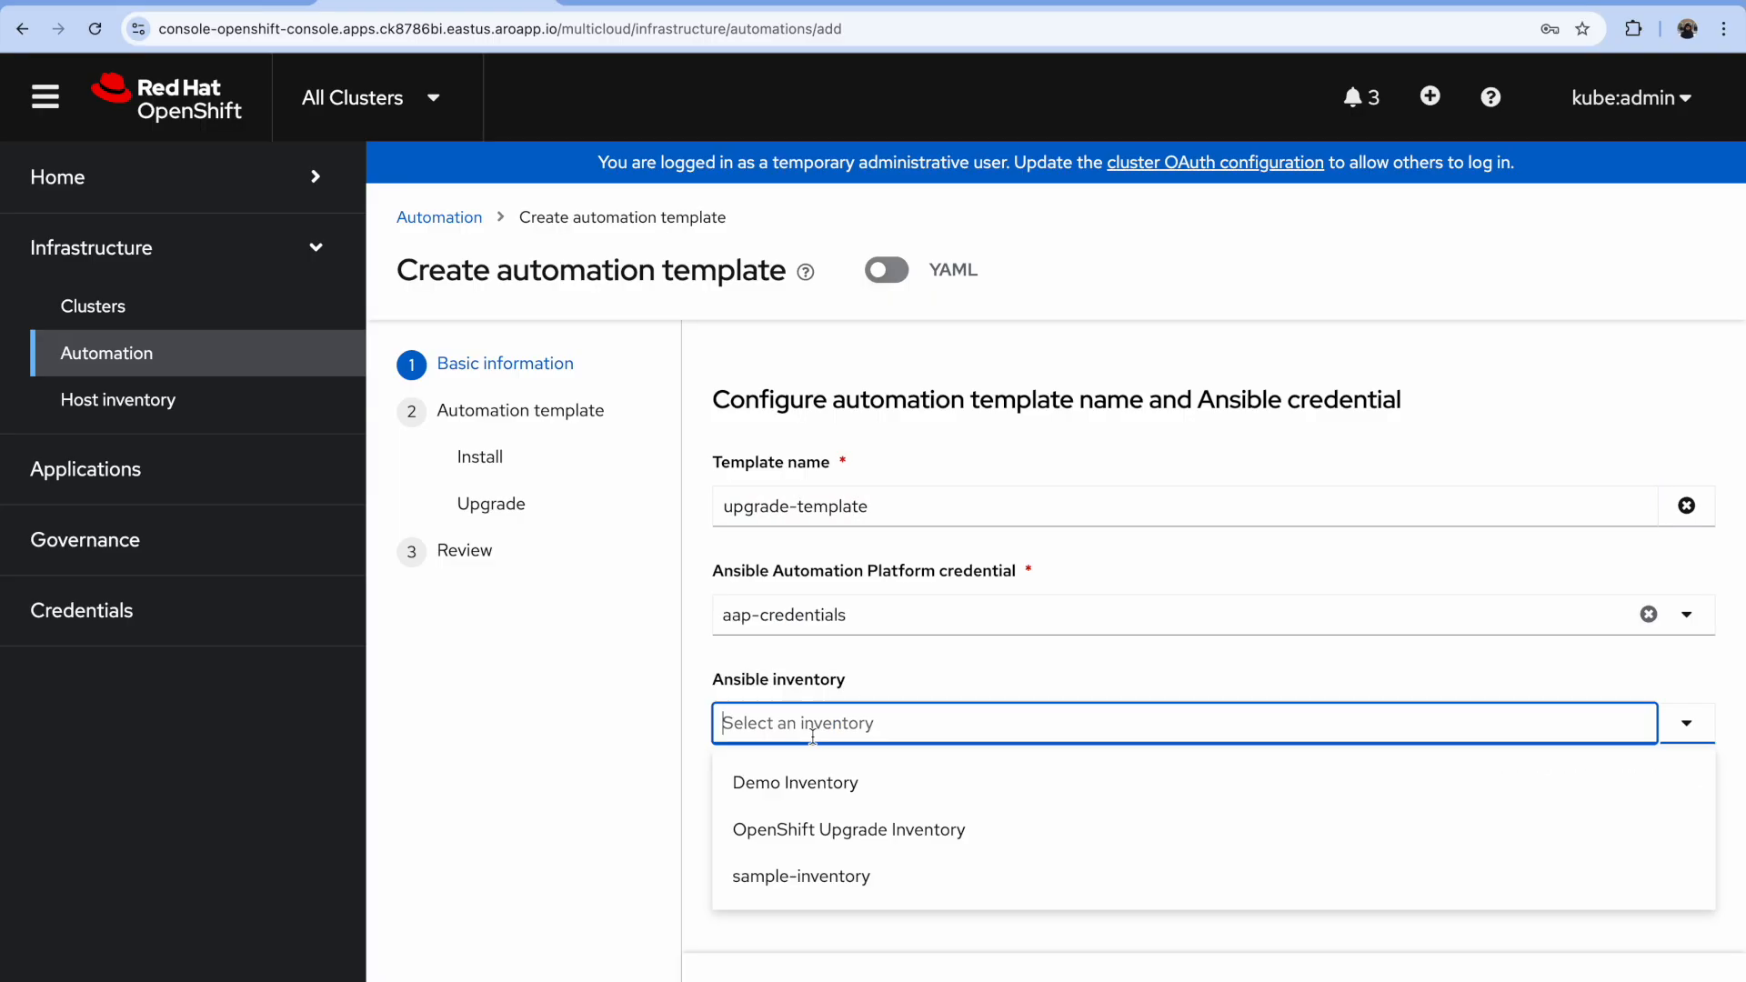
pyautogui.click(828, 833)
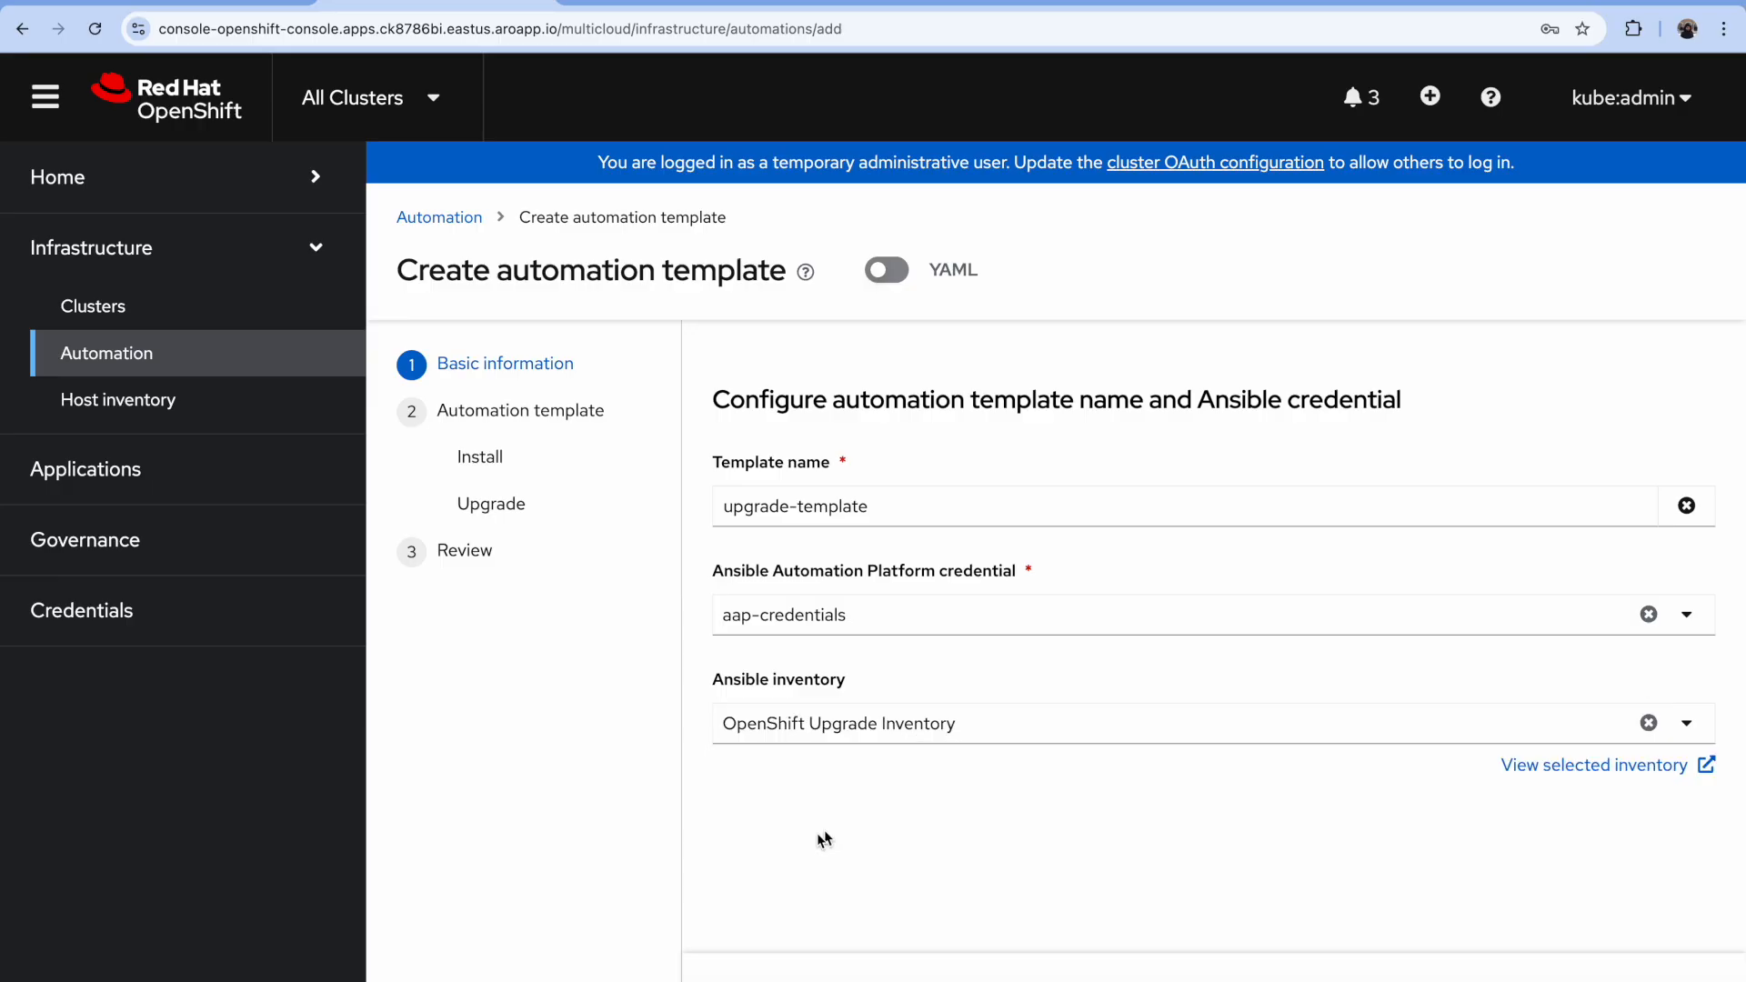
pyautogui.click(744, 980)
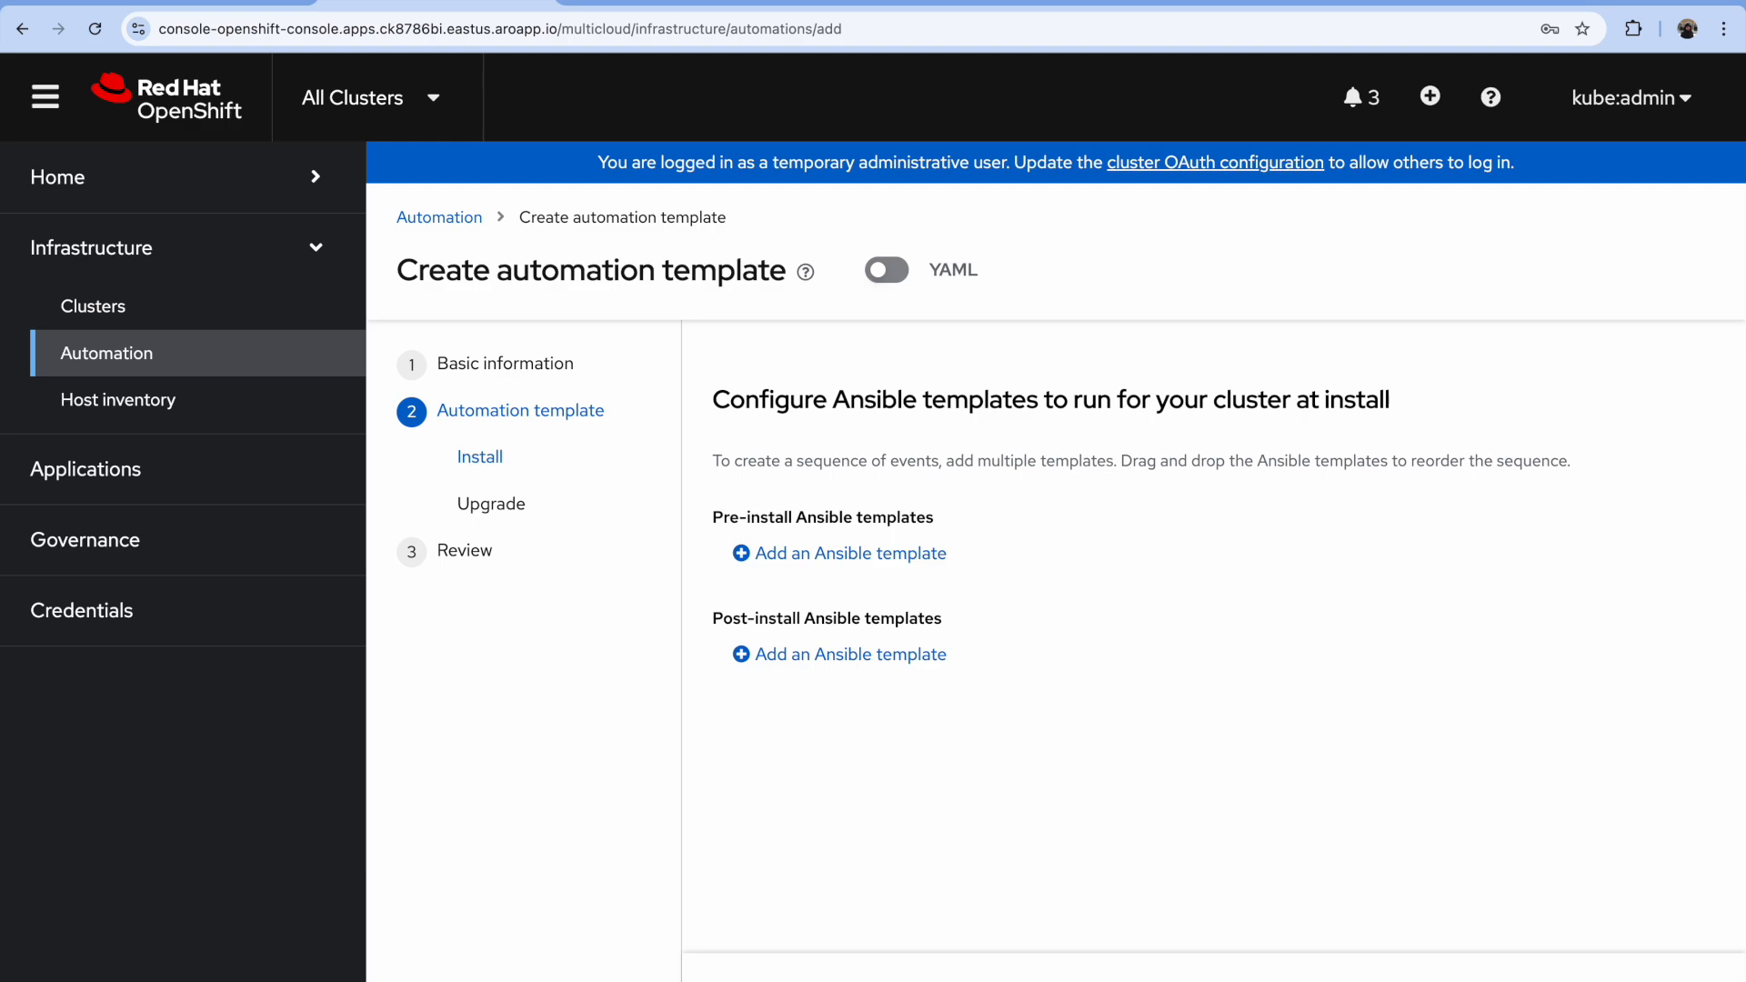
pyautogui.click(744, 980)
# Step: Add a pre-upgrade Ansible template using the job template ocp-pre-post-upgrade-job with the extra variable upgrade_mode=pre
pyautogui.click(855, 552)
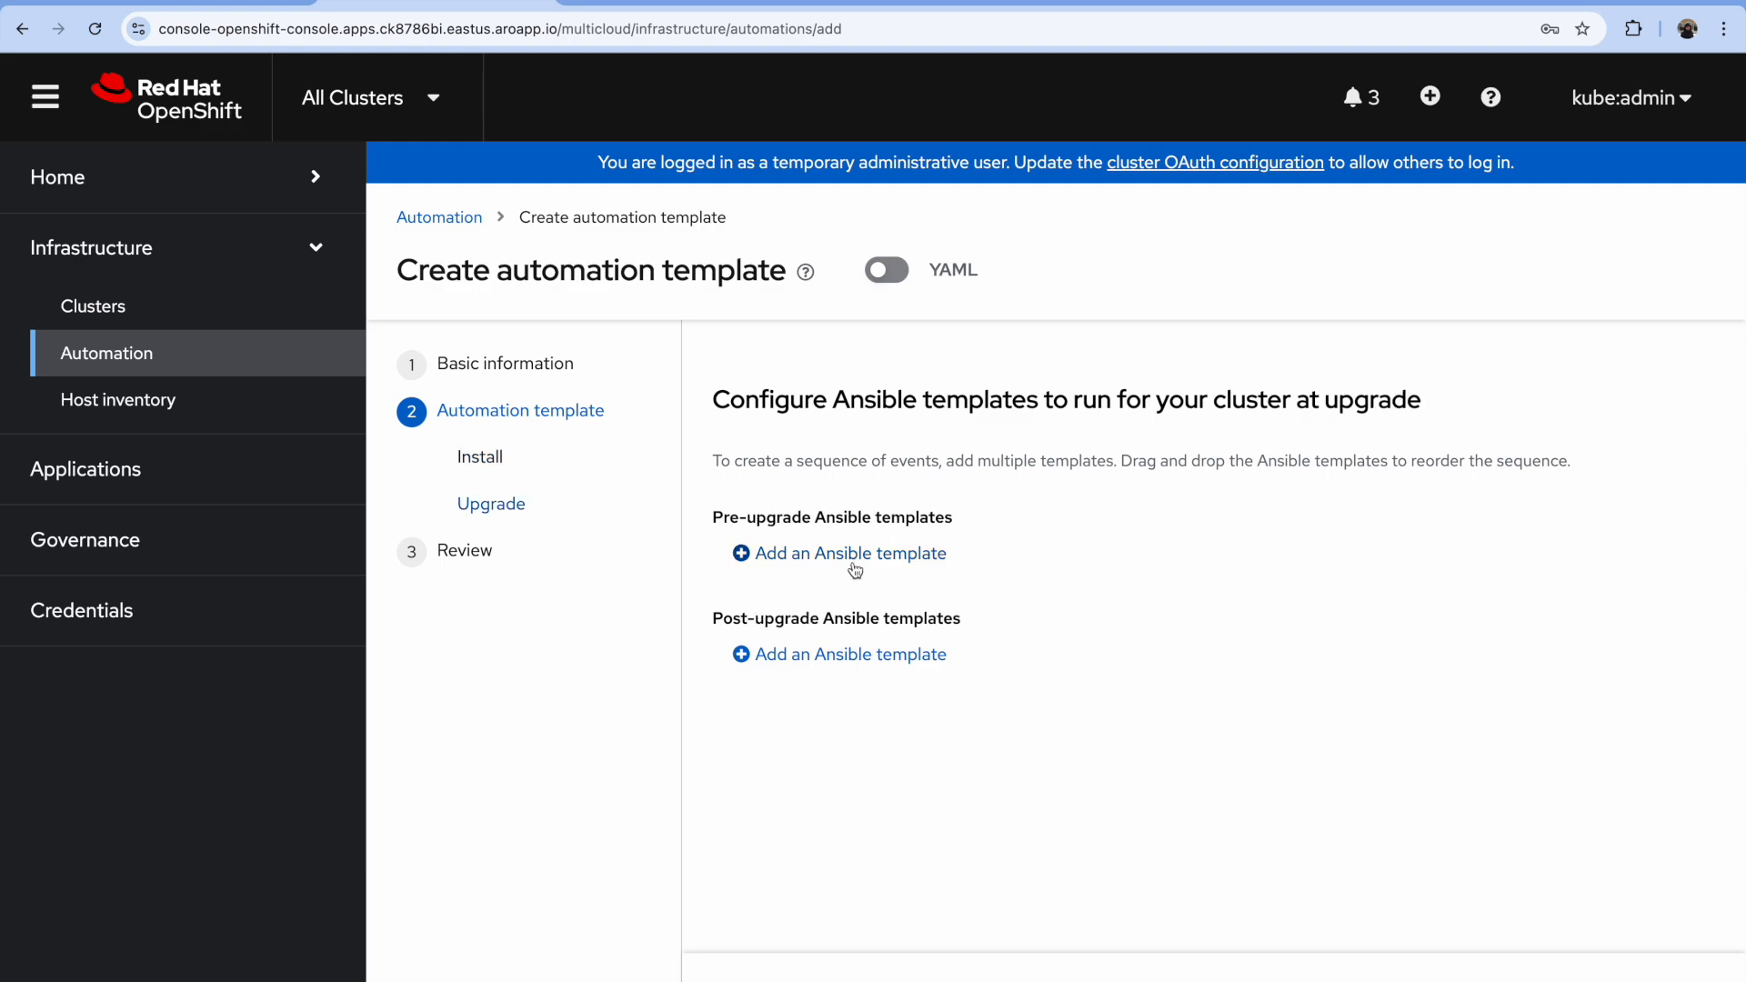
pyautogui.click(506, 429)
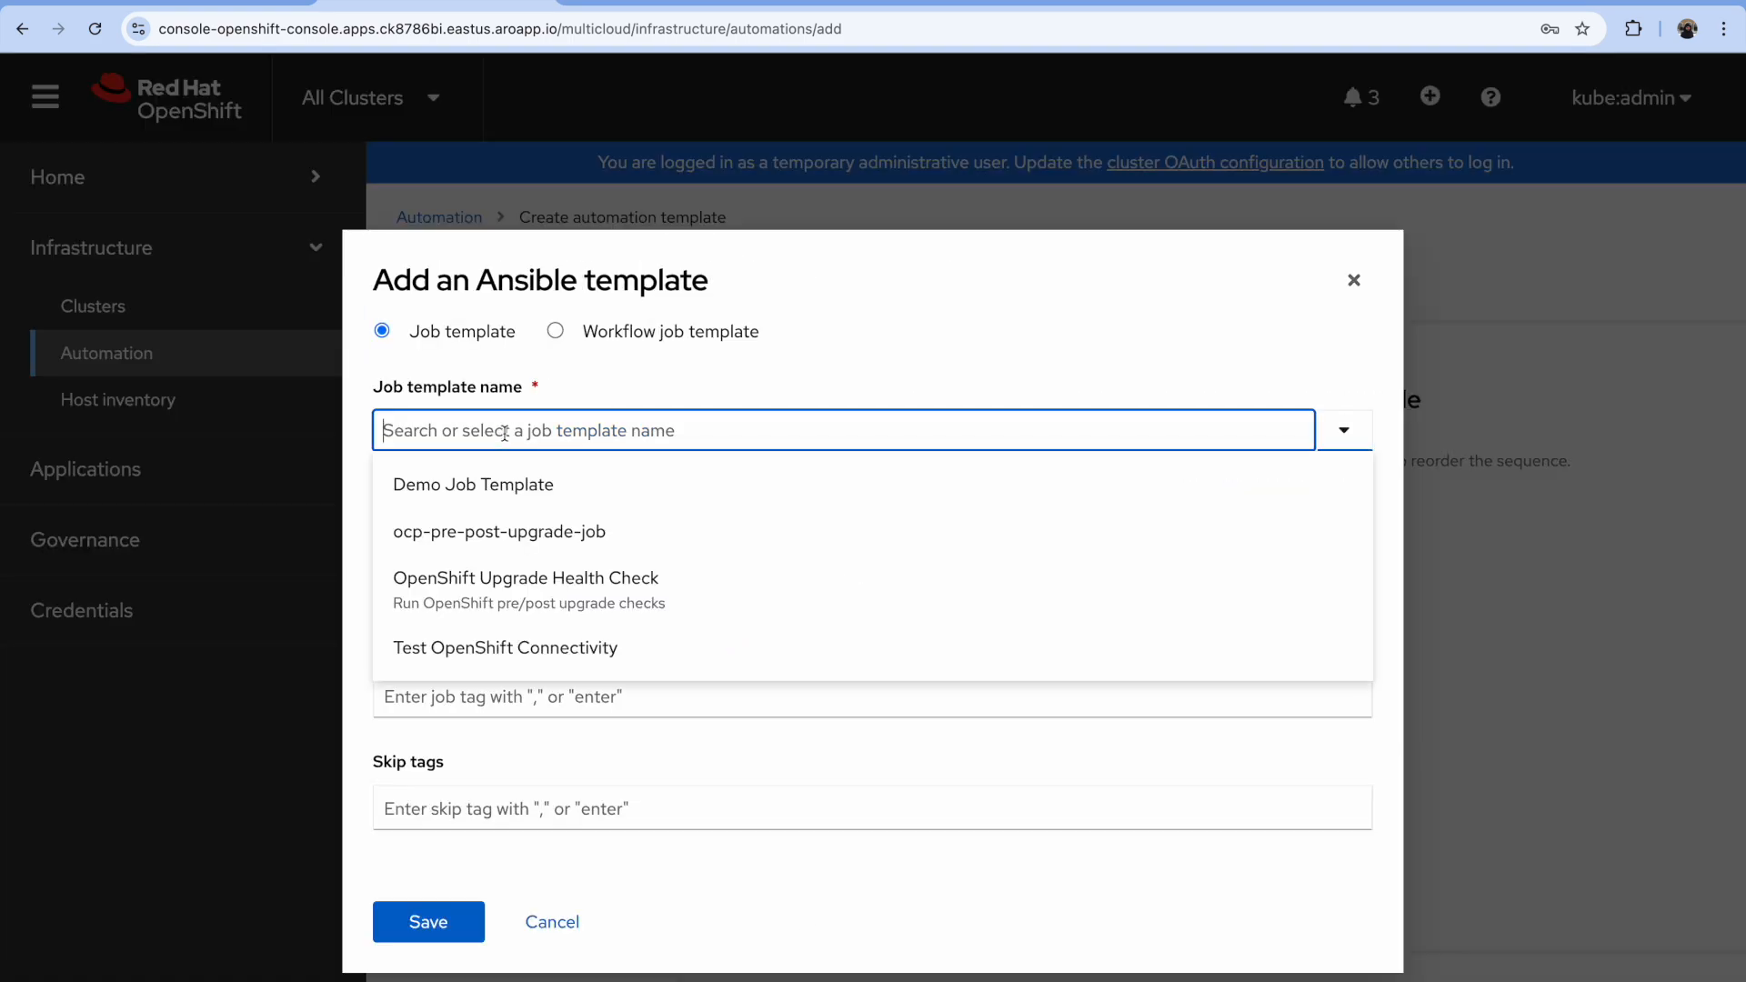
pyautogui.click(521, 535)
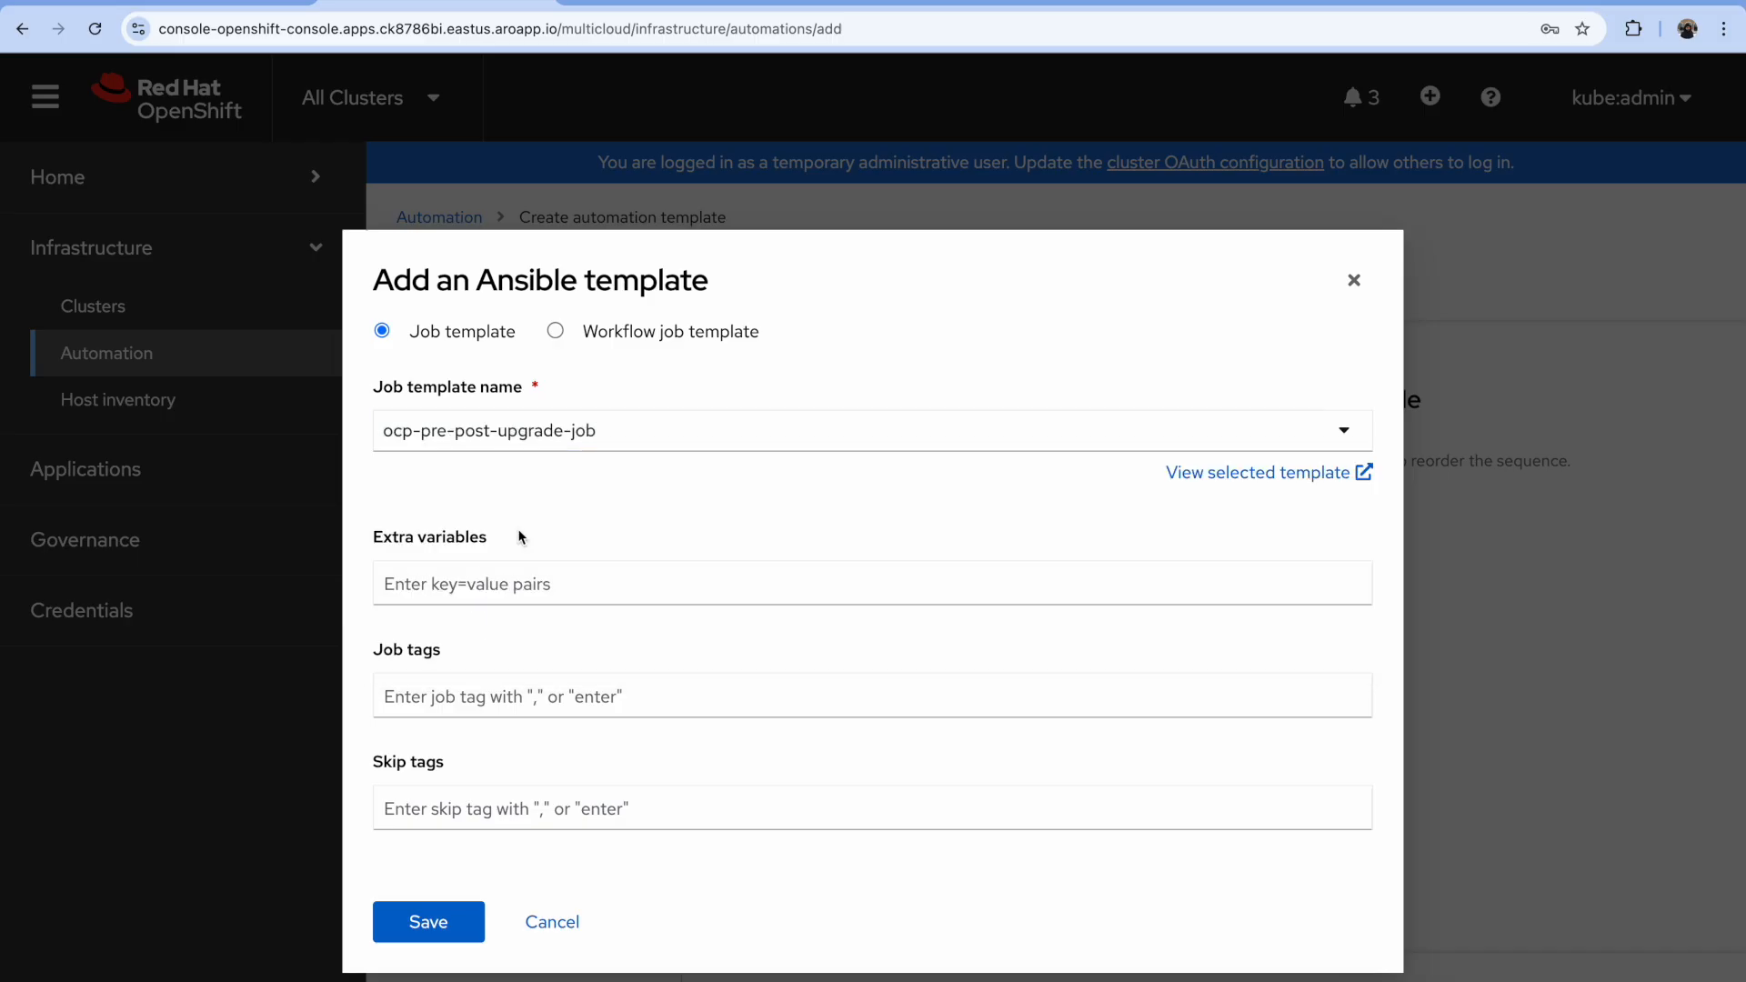
pyautogui.click(503, 587)
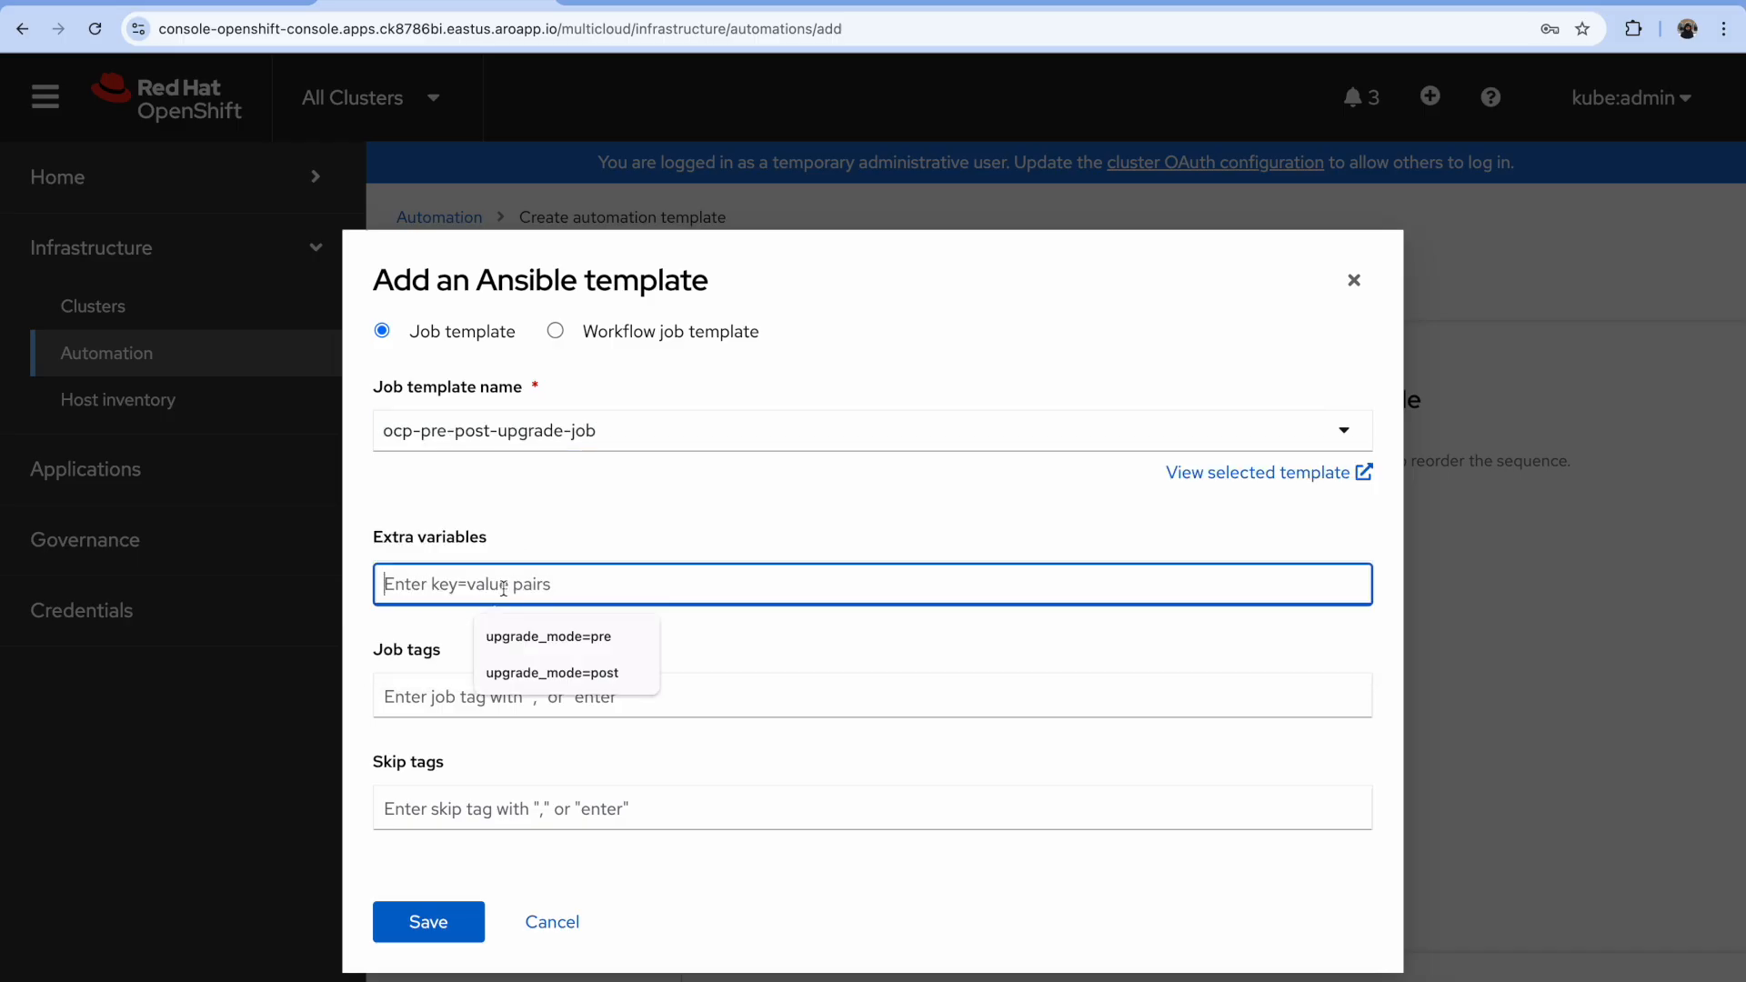
pyautogui.click(537, 636)
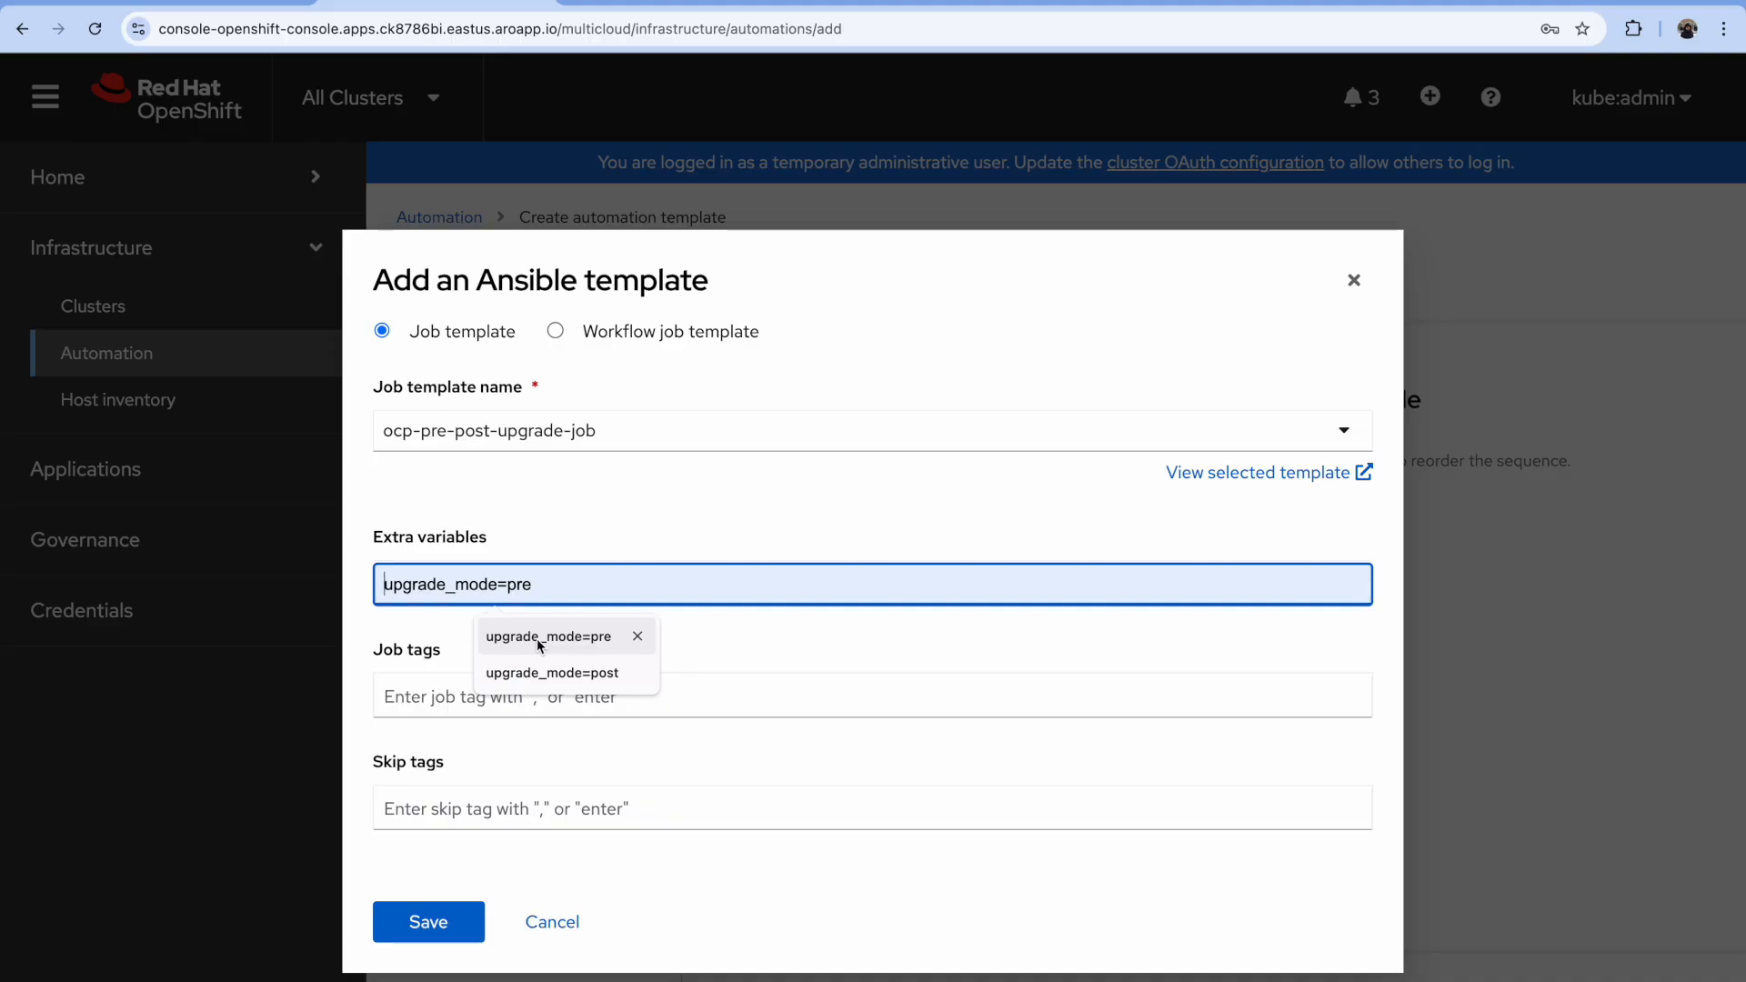
# Step: Give the pre-upgrade Ansible template the job tag pre-upgrade and save it
pyautogui.click(503, 710)
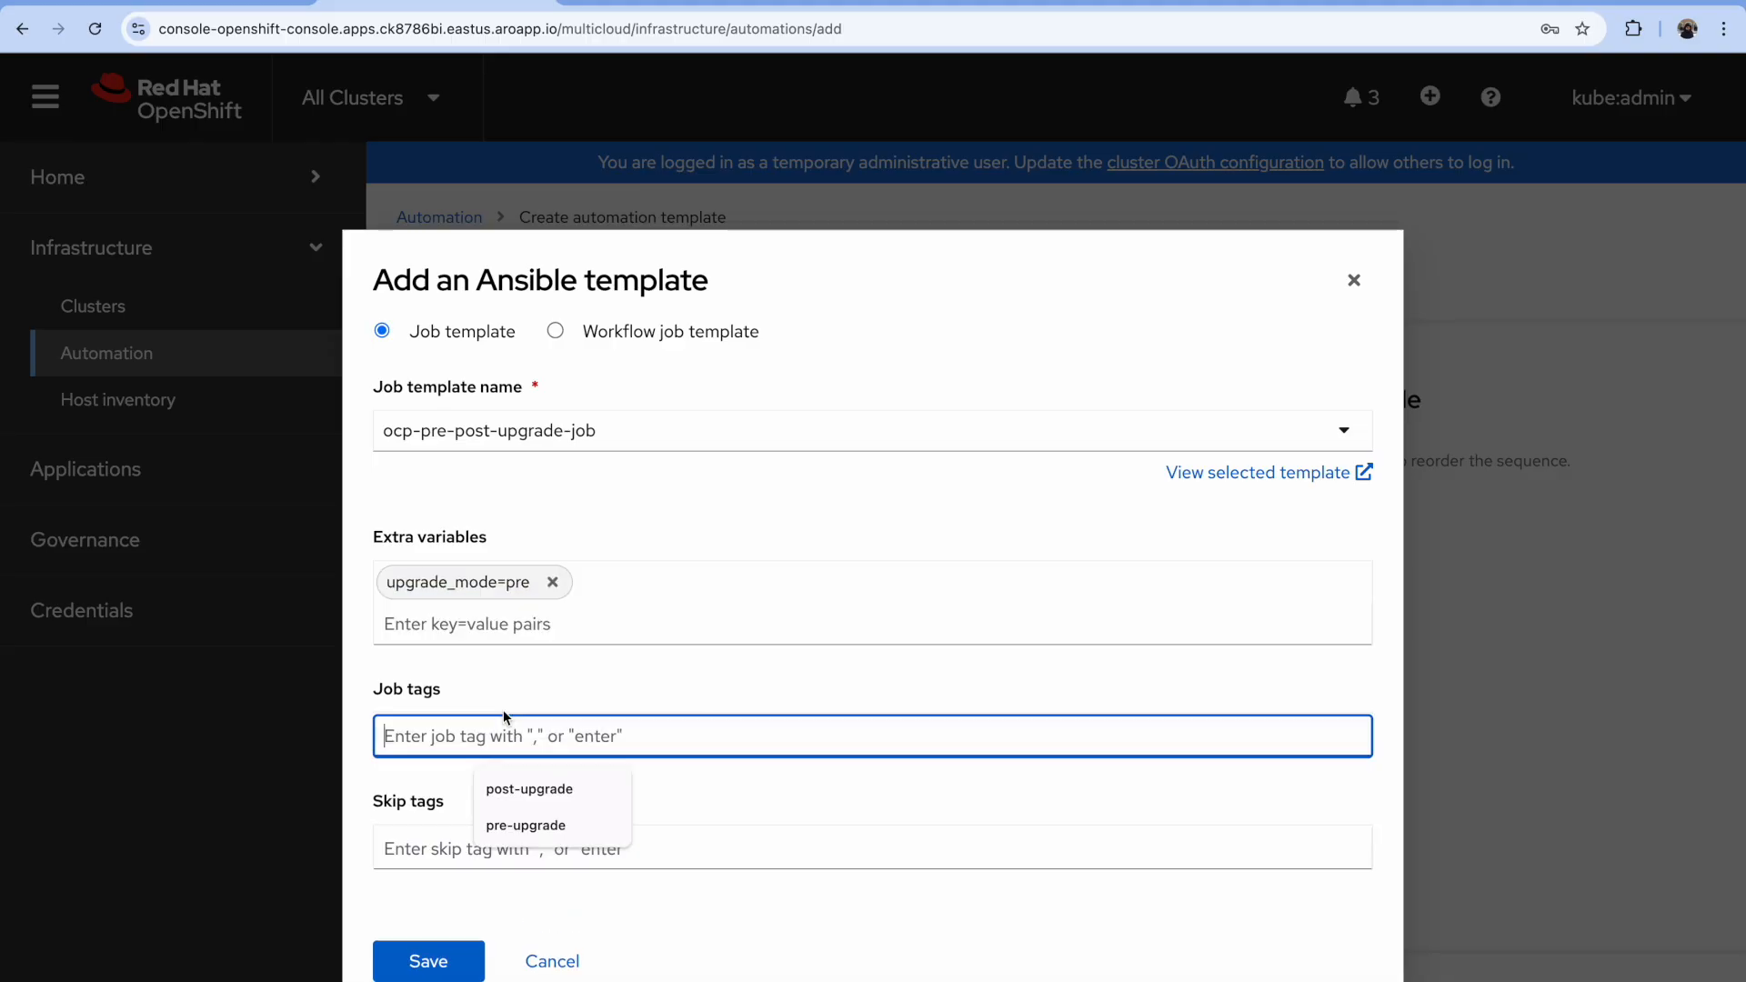
pyautogui.click(526, 789)
pyautogui.click(525, 825)
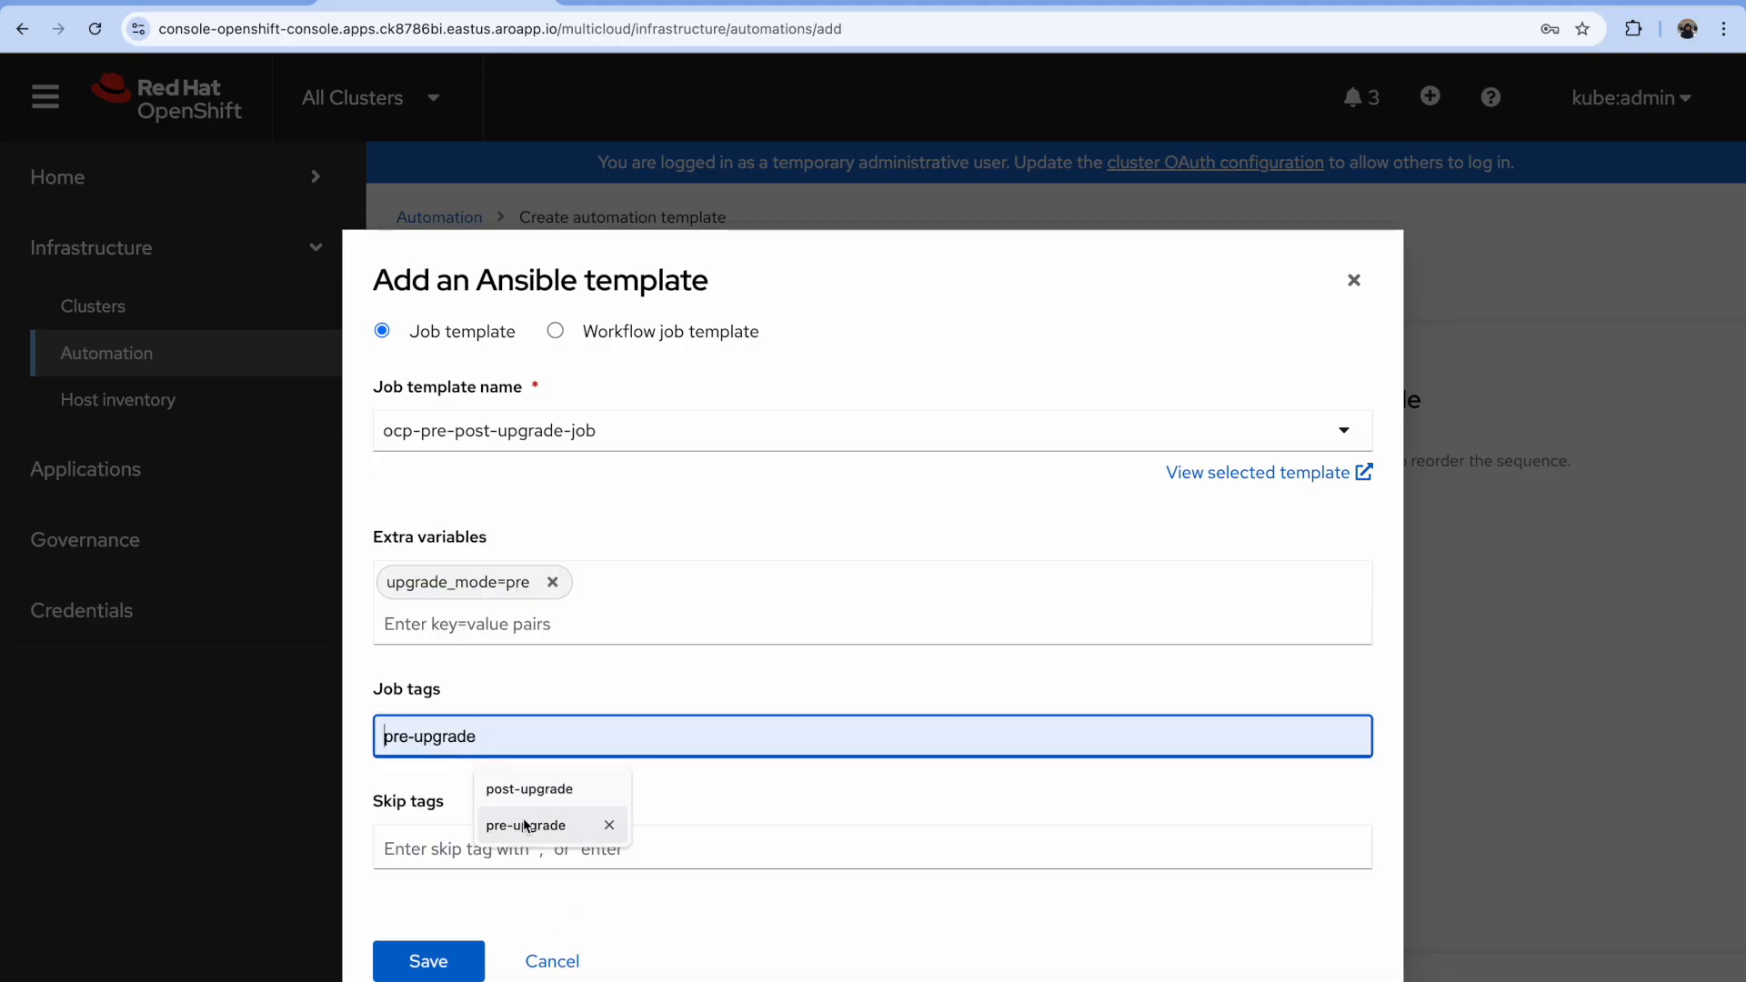
pyautogui.scroll(-1, 571, 805)
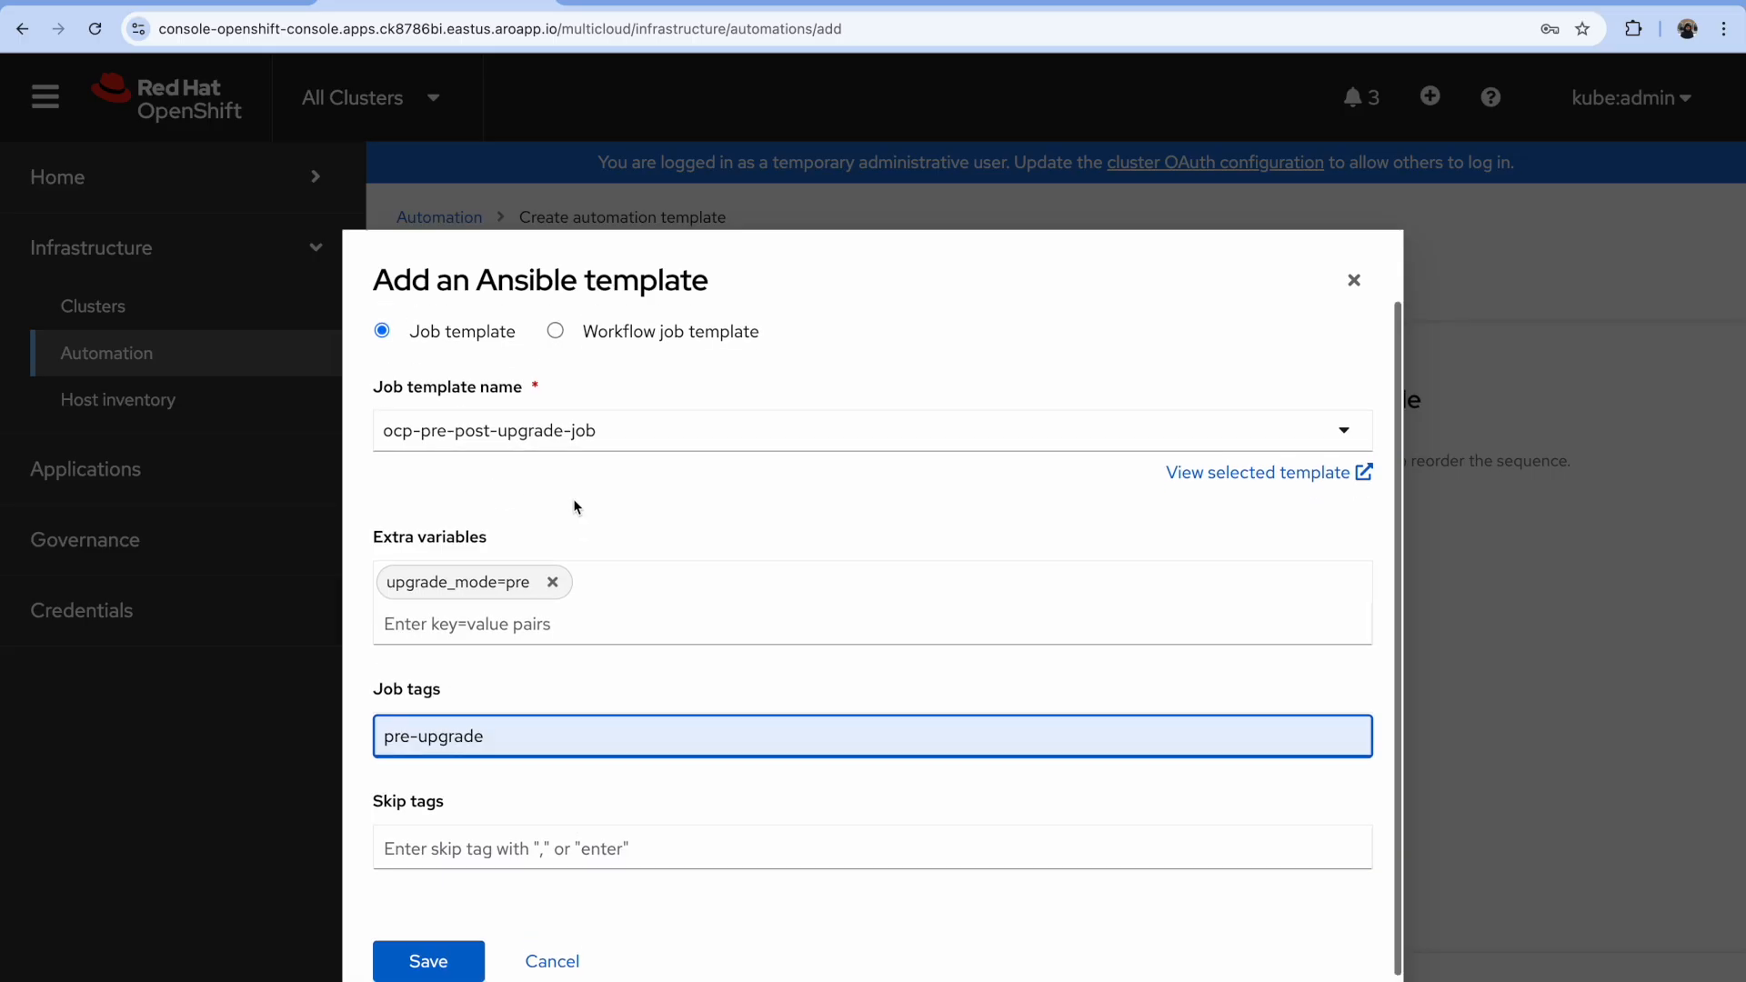
pyautogui.press('Return')
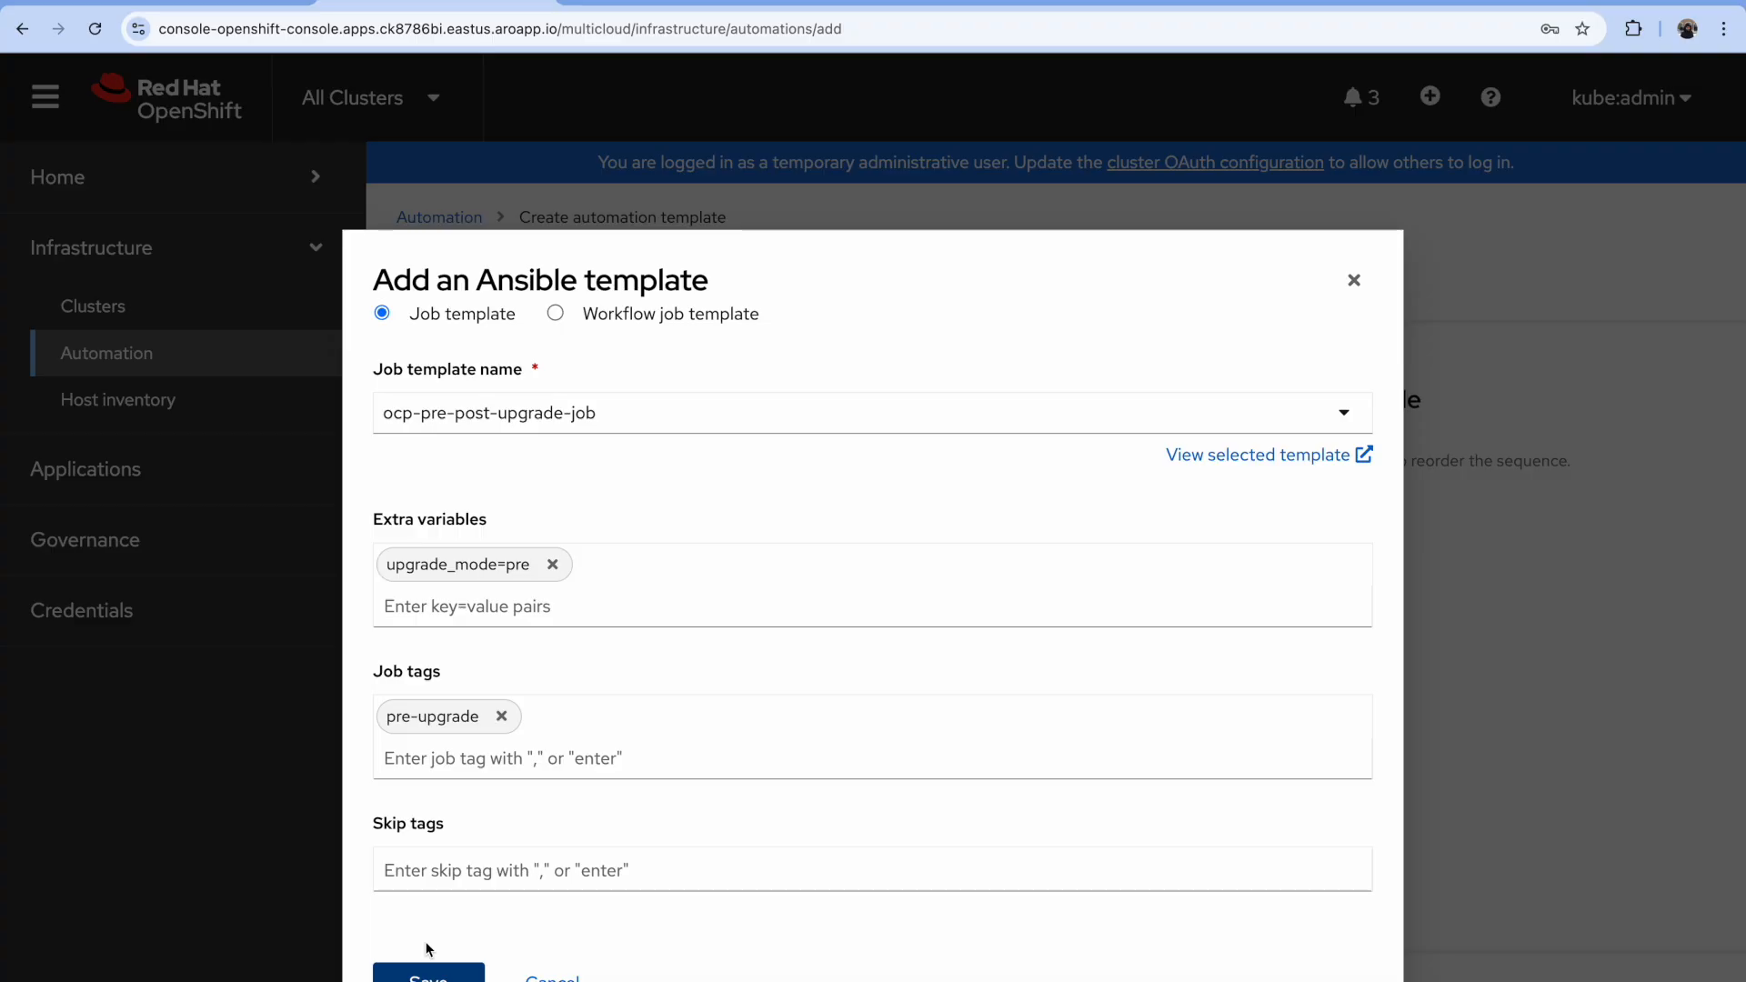
pyautogui.scroll(-2, 566, 748)
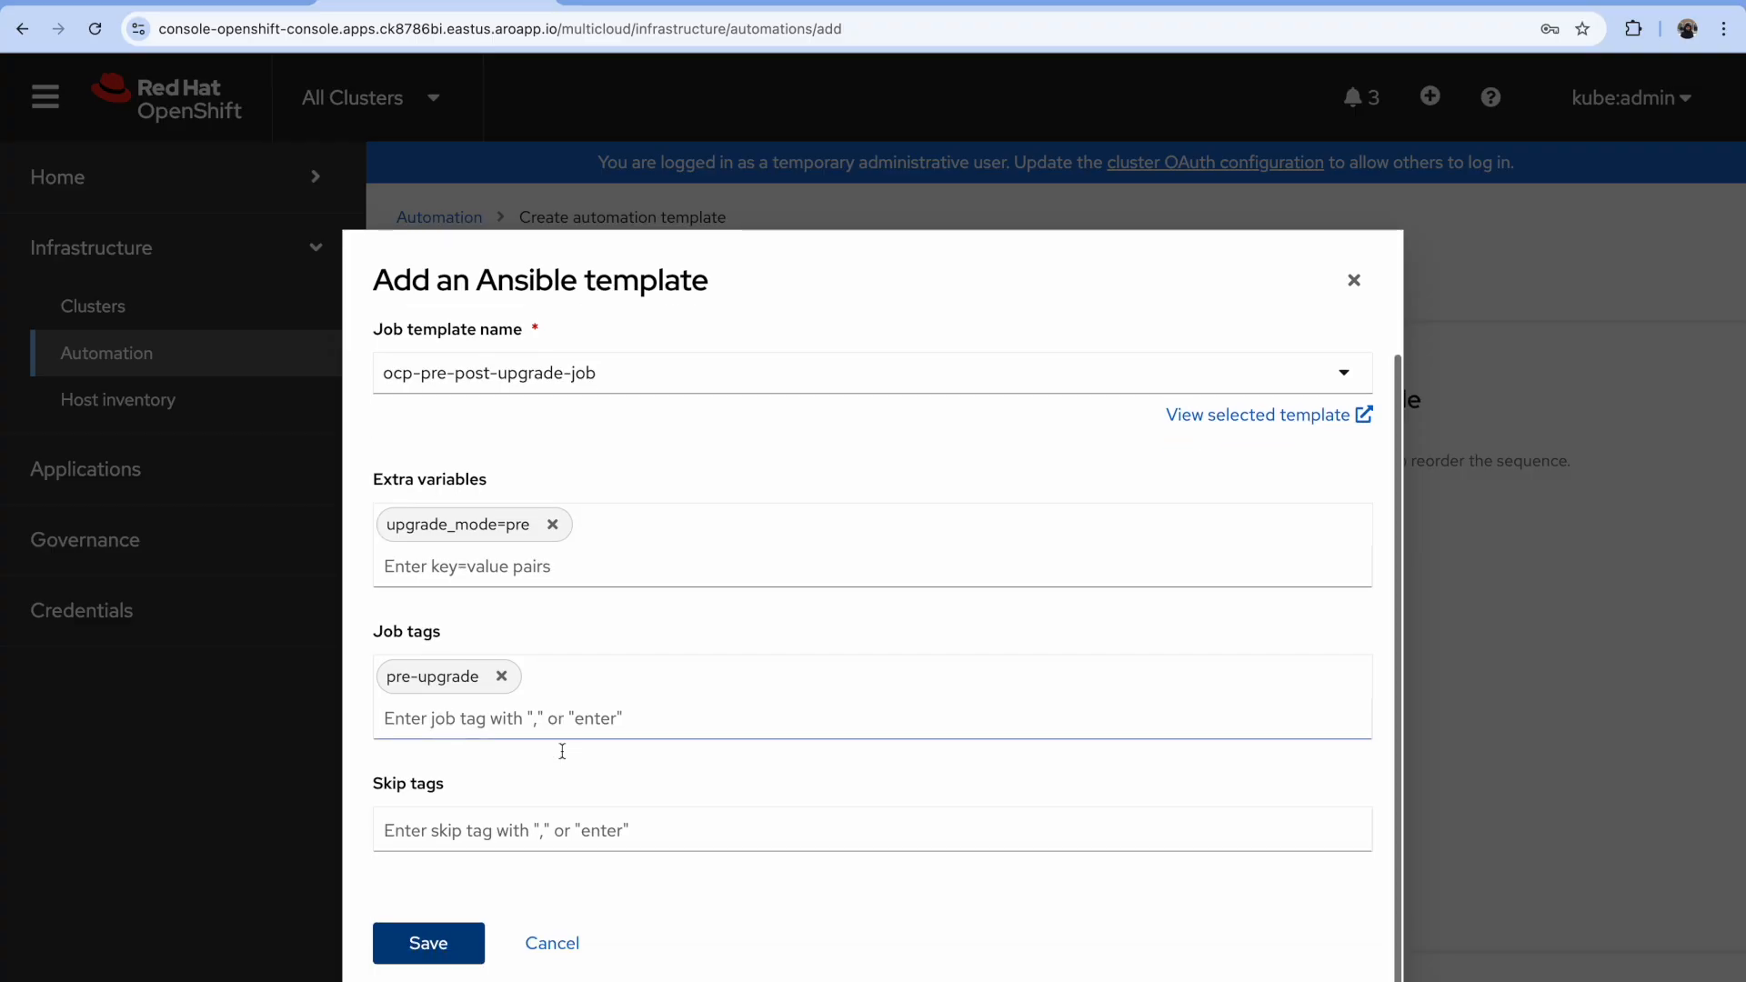
pyautogui.click(432, 942)
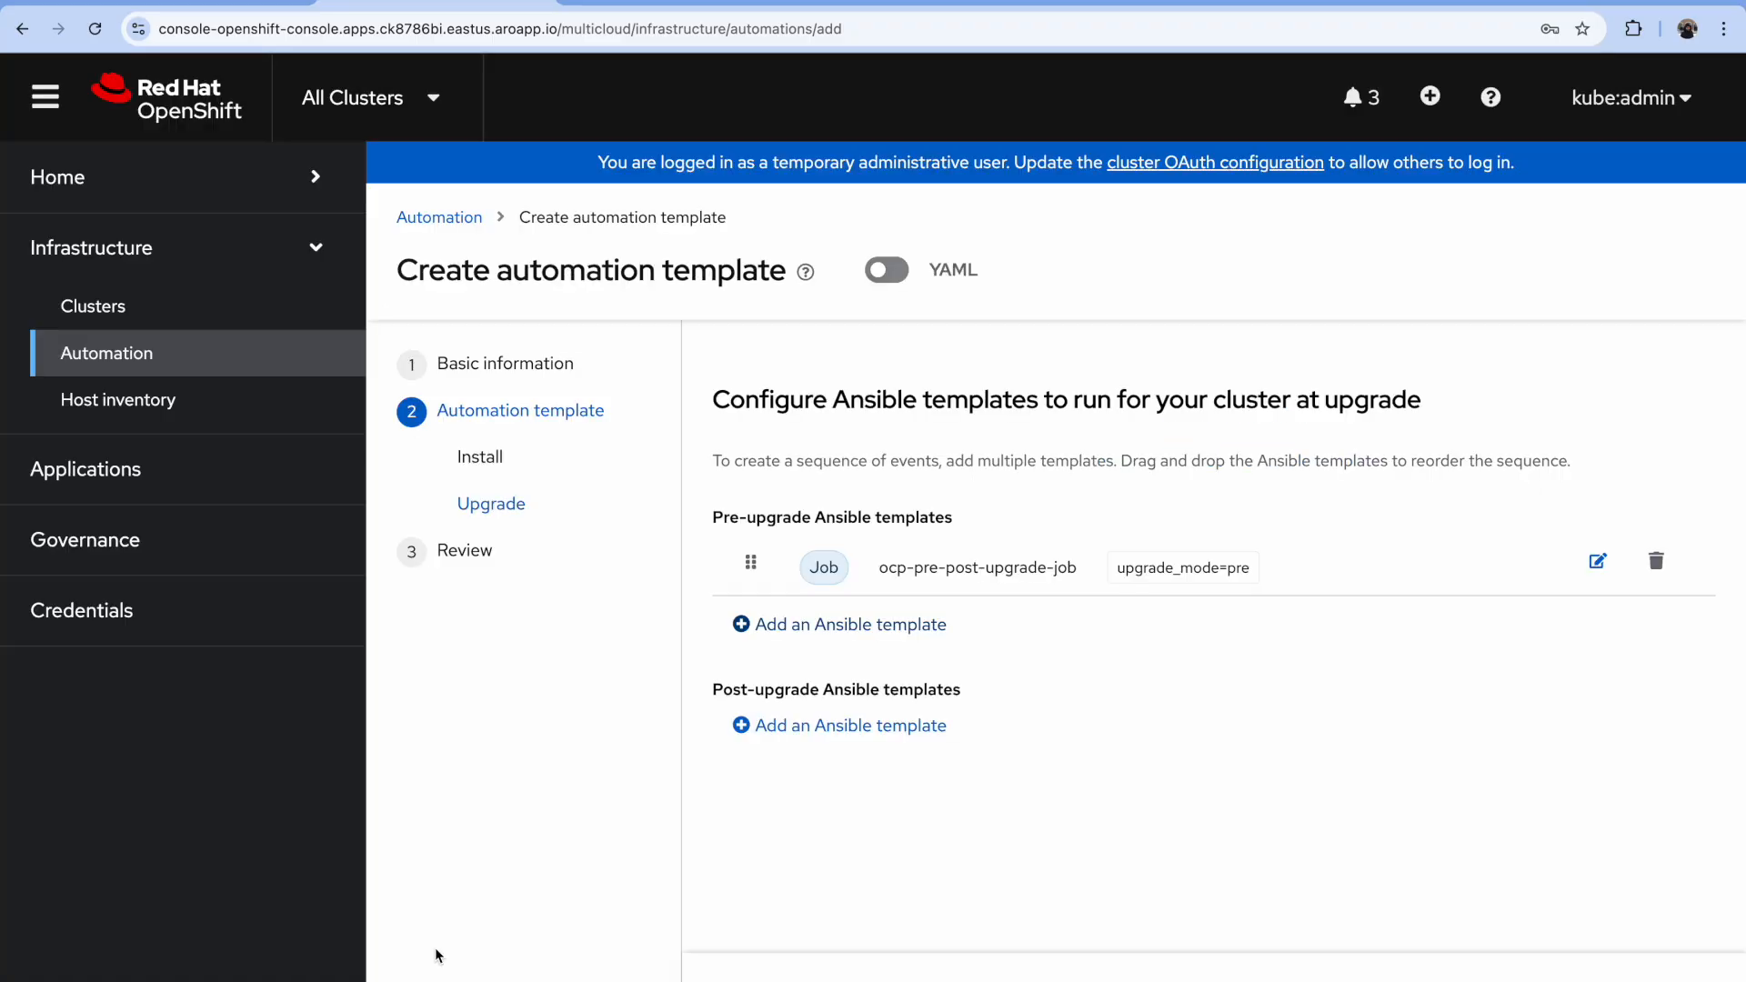
# Step: Add a post-upgrade Ansible template using the job template ocp-pre-post-upgrade-job with the extra variable upgrade_mode=post
pyautogui.click(780, 735)
pyautogui.click(549, 434)
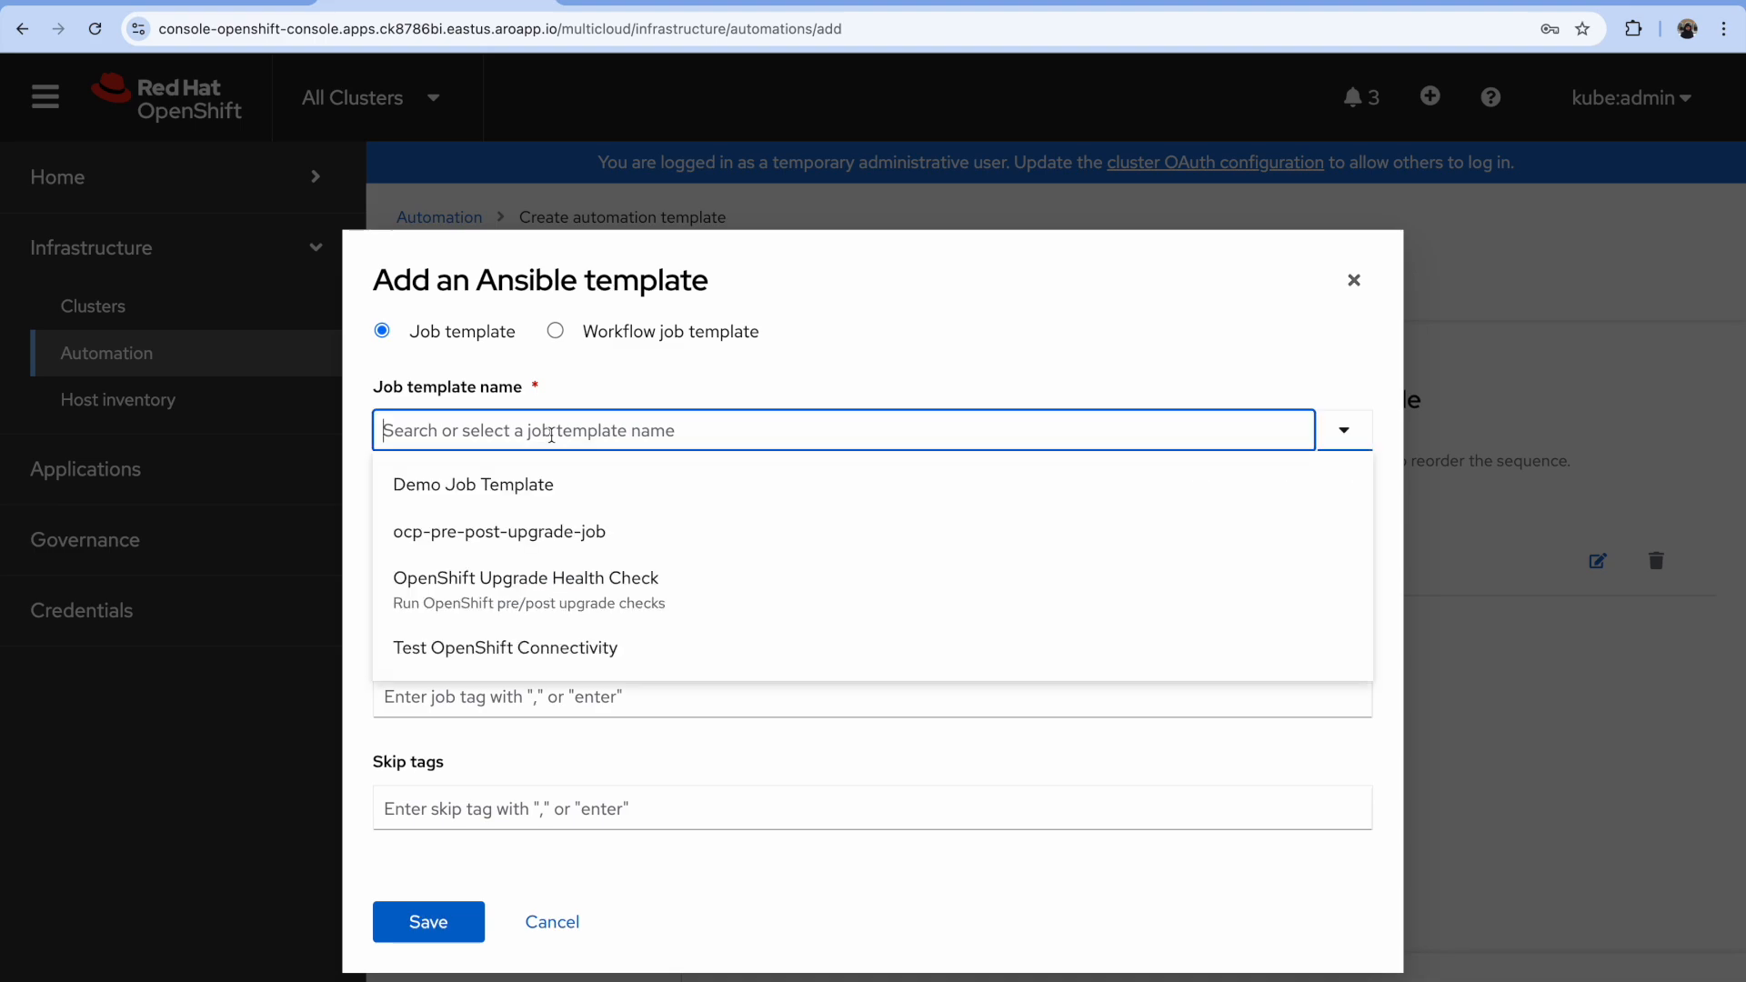
pyautogui.click(528, 549)
pyautogui.click(529, 584)
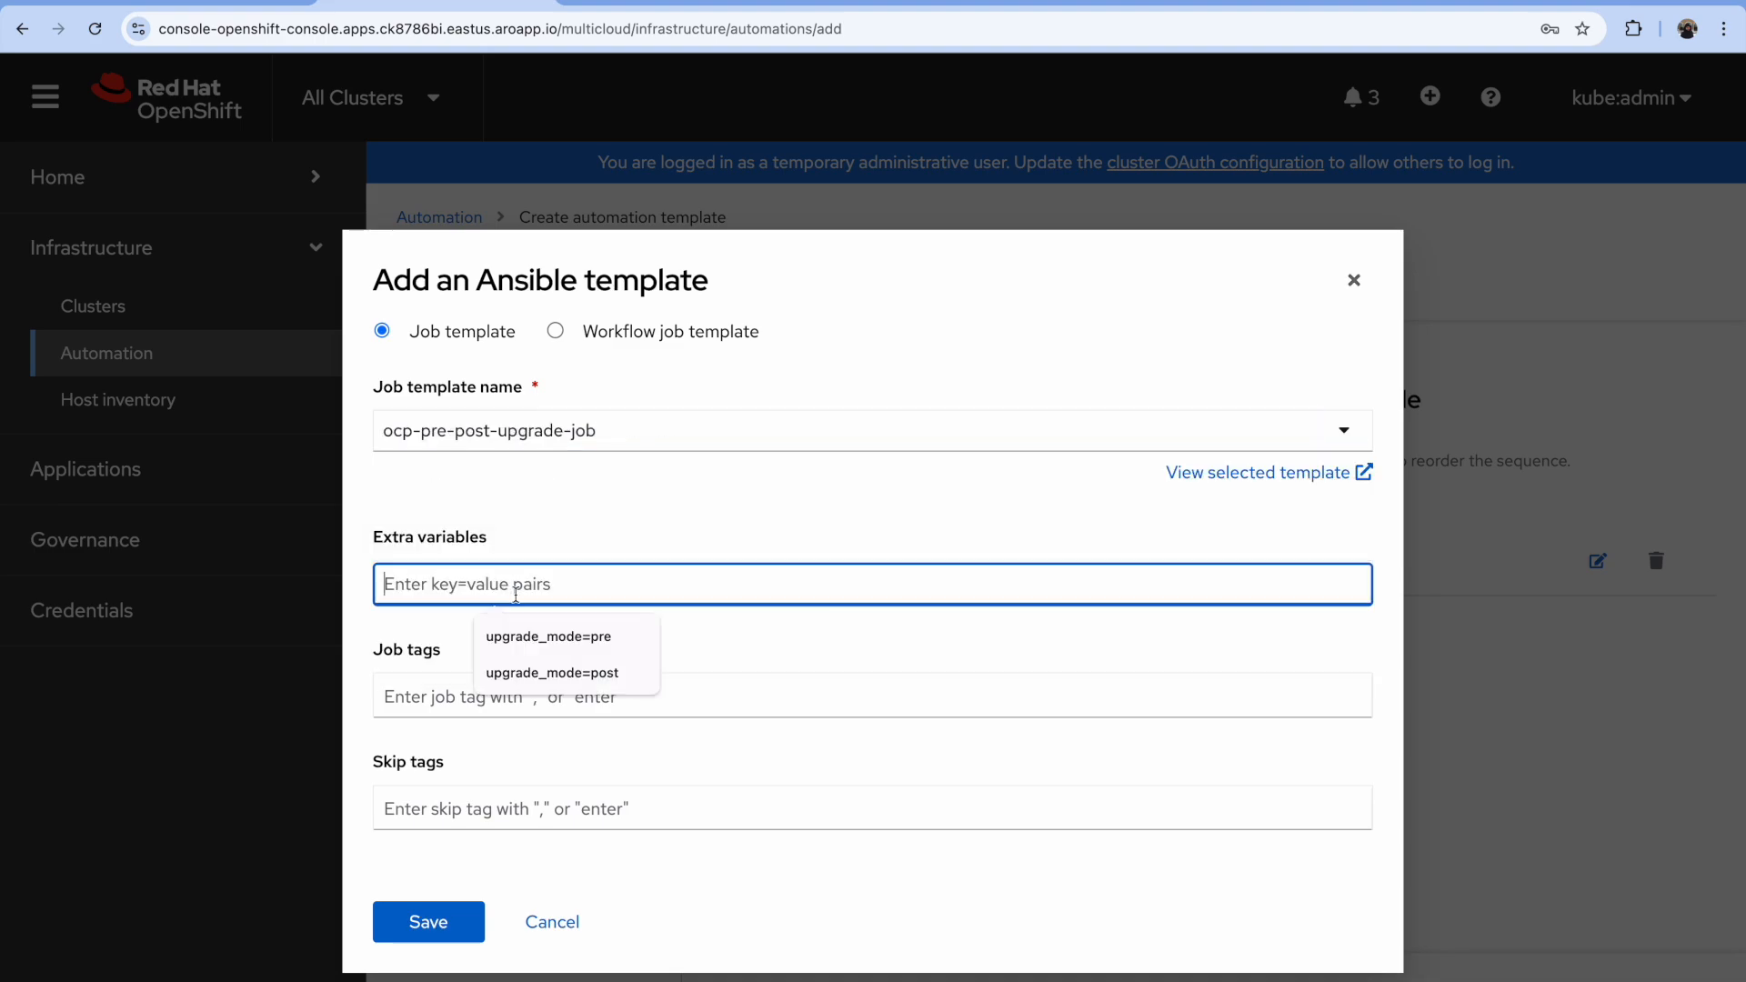
pyautogui.click(535, 675)
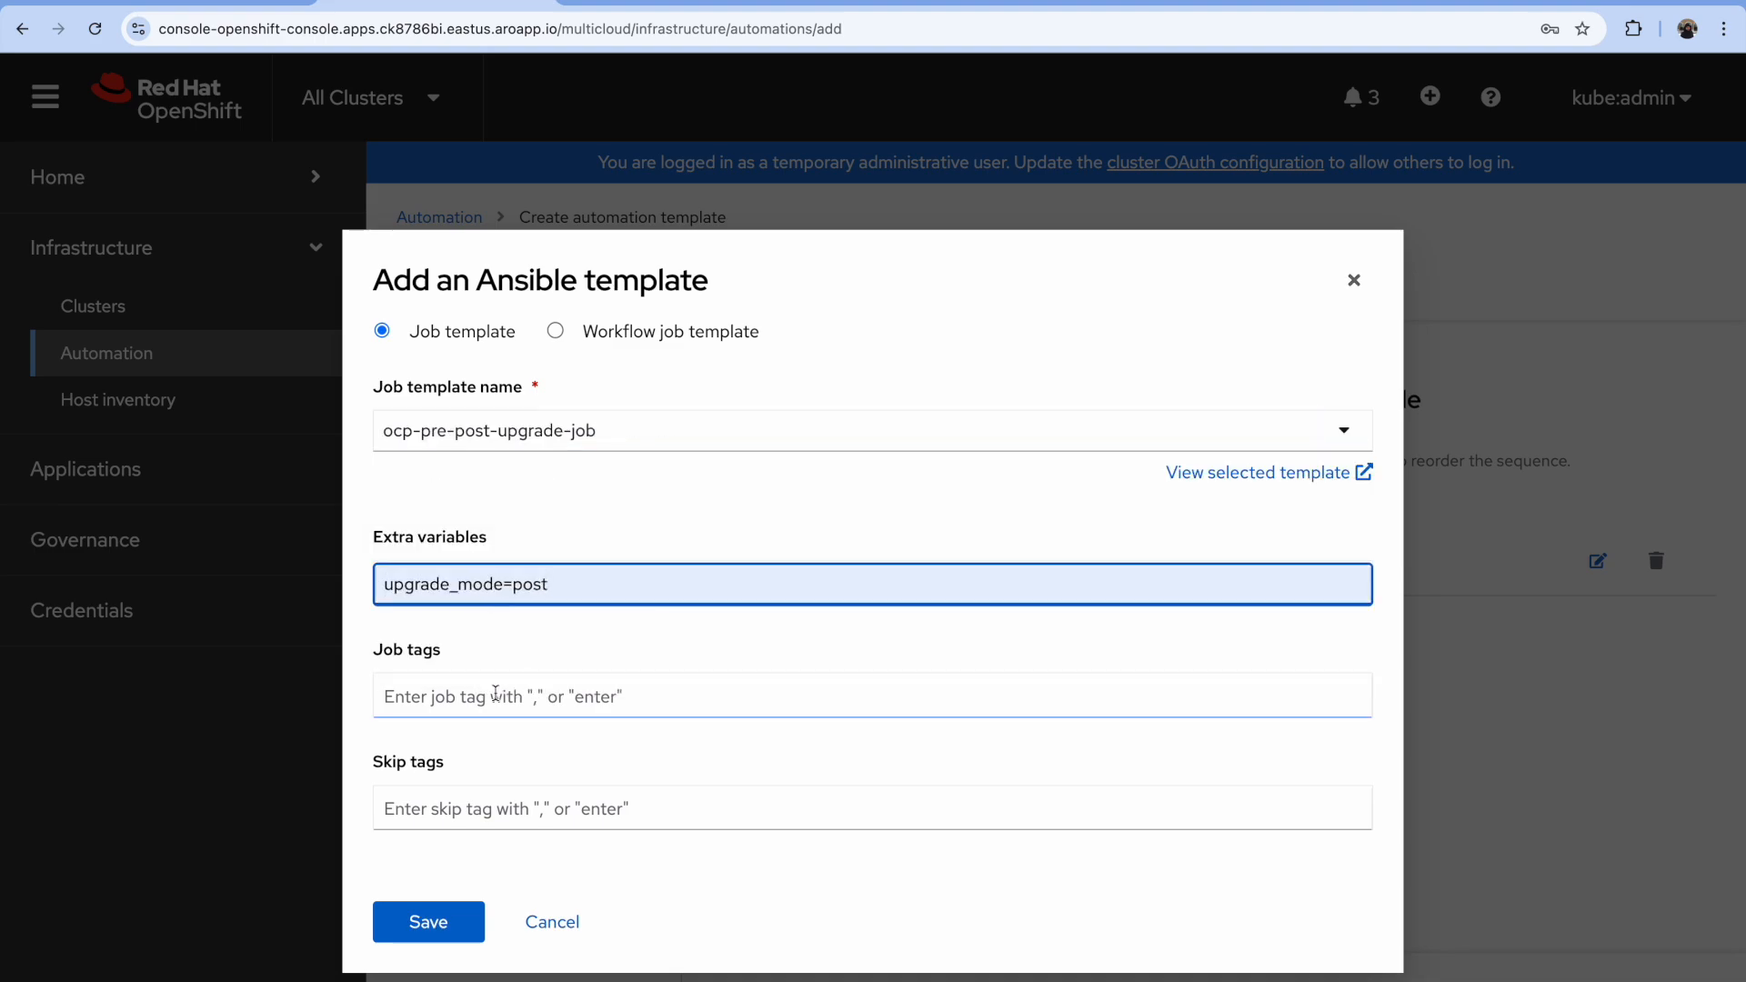
# Step: Give the post-upgrade Ansible template the job tag post-upgrade and save it
pyautogui.click(495, 694)
pyautogui.click(509, 826)
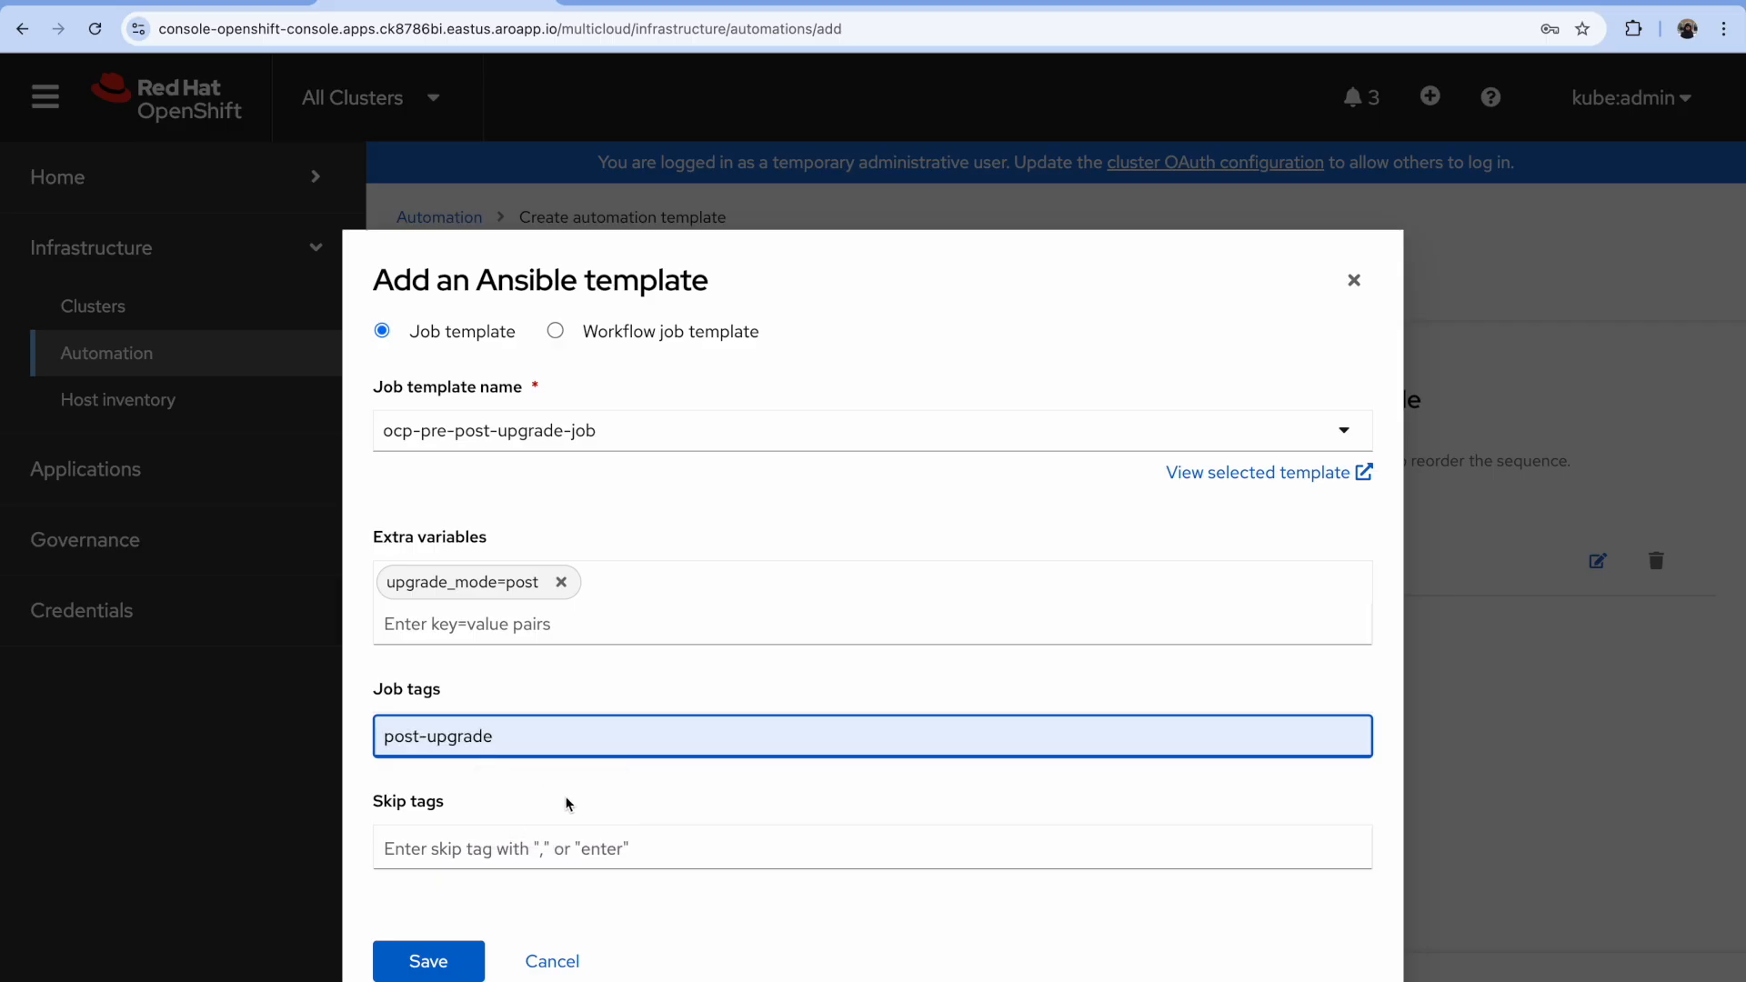
pyautogui.click(433, 959)
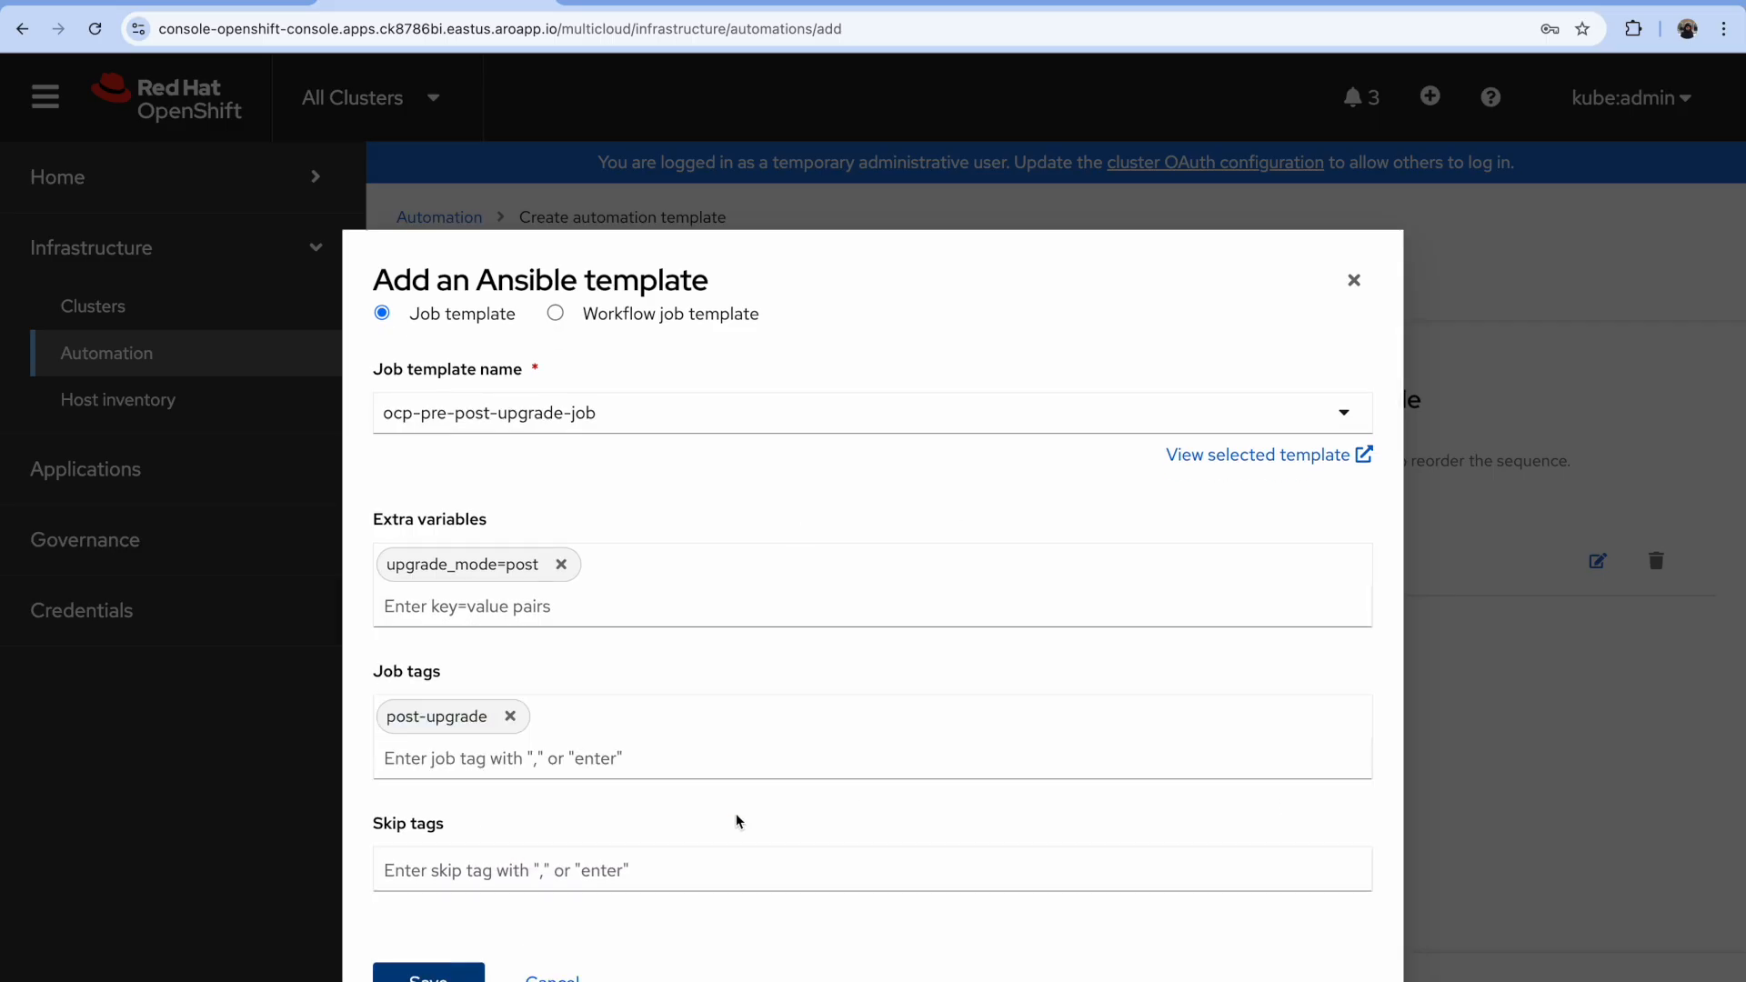
pyautogui.scroll(-1, 546, 873)
pyautogui.click(438, 948)
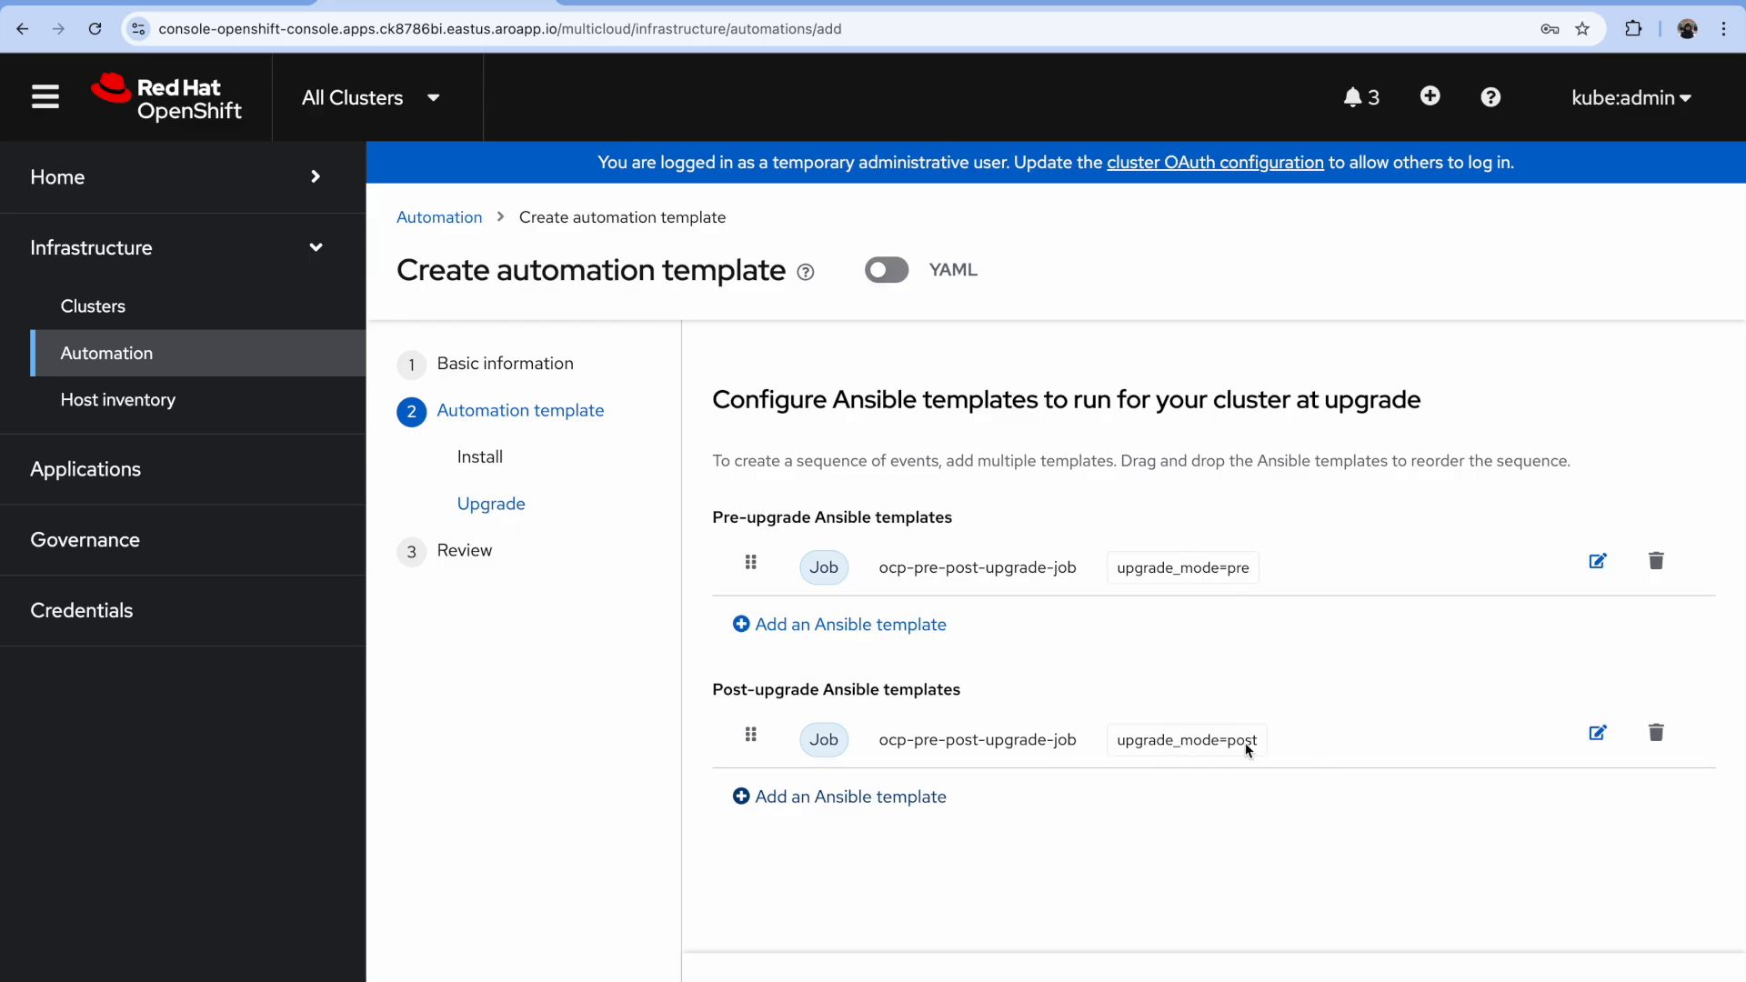
# Step: Review the basic information and upgrade jobs of upgrade-template and create the automation template
pyautogui.click(752, 981)
pyautogui.scroll(-2, 926, 751)
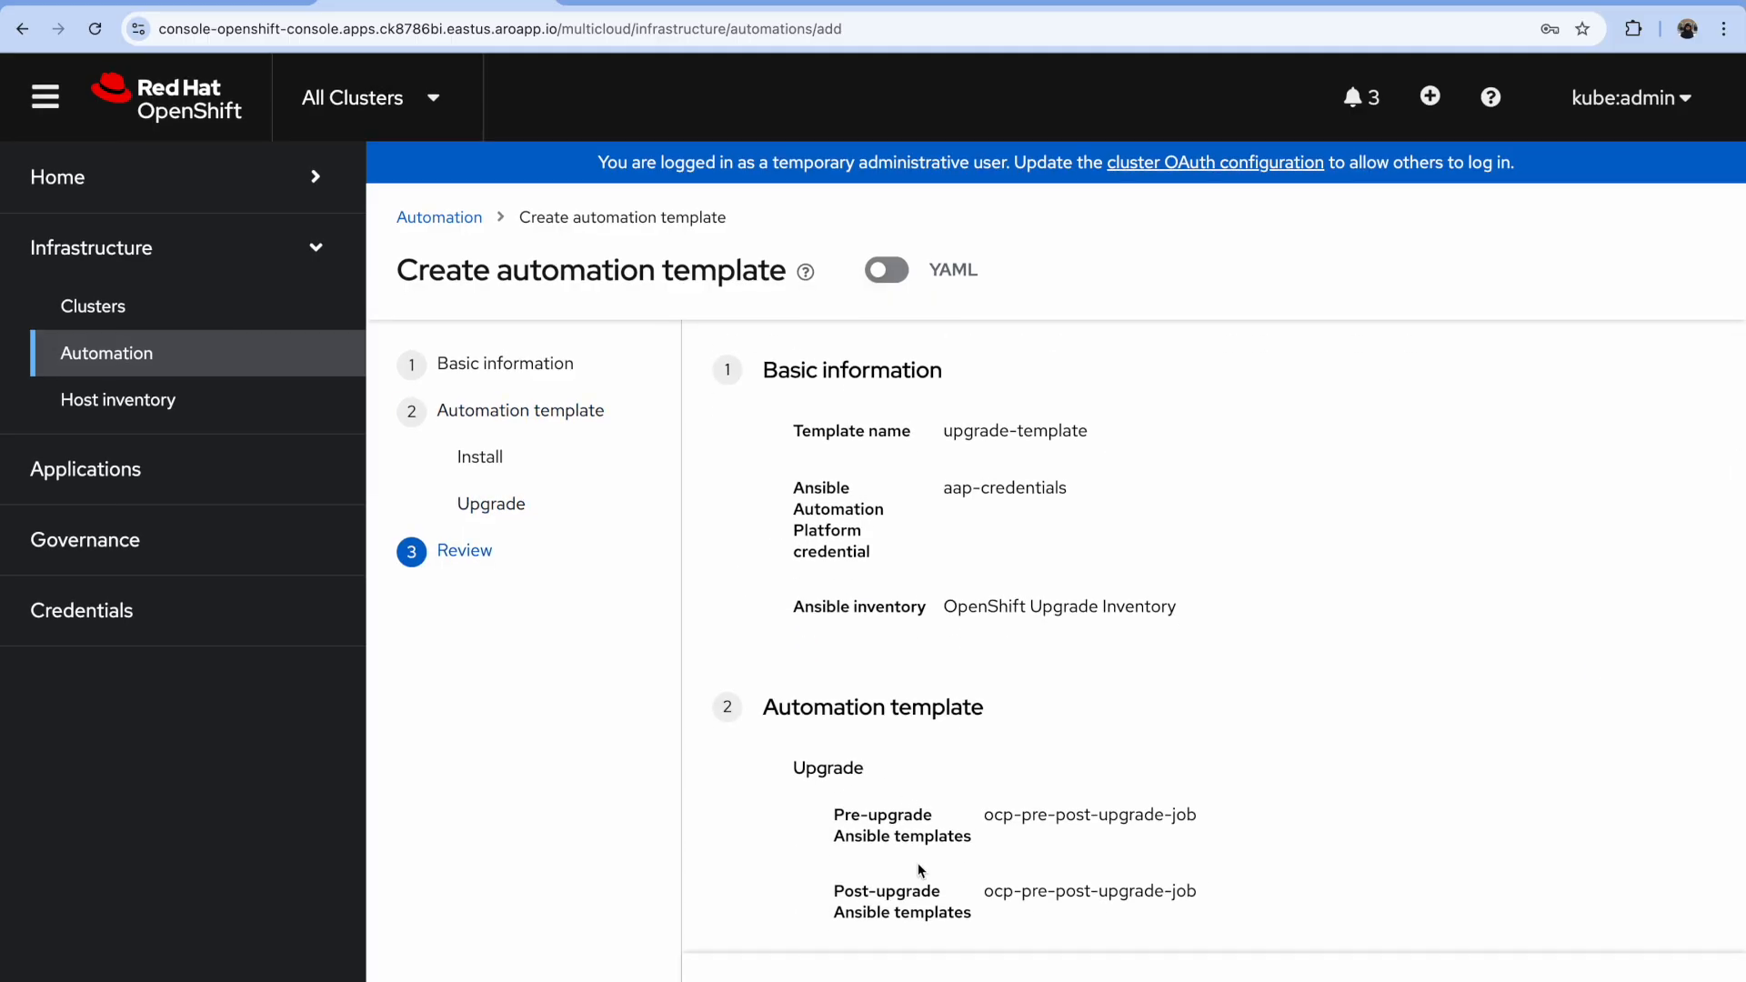
pyautogui.scroll(2, 919, 871)
pyautogui.scroll(-2, 920, 870)
pyautogui.click(752, 980)
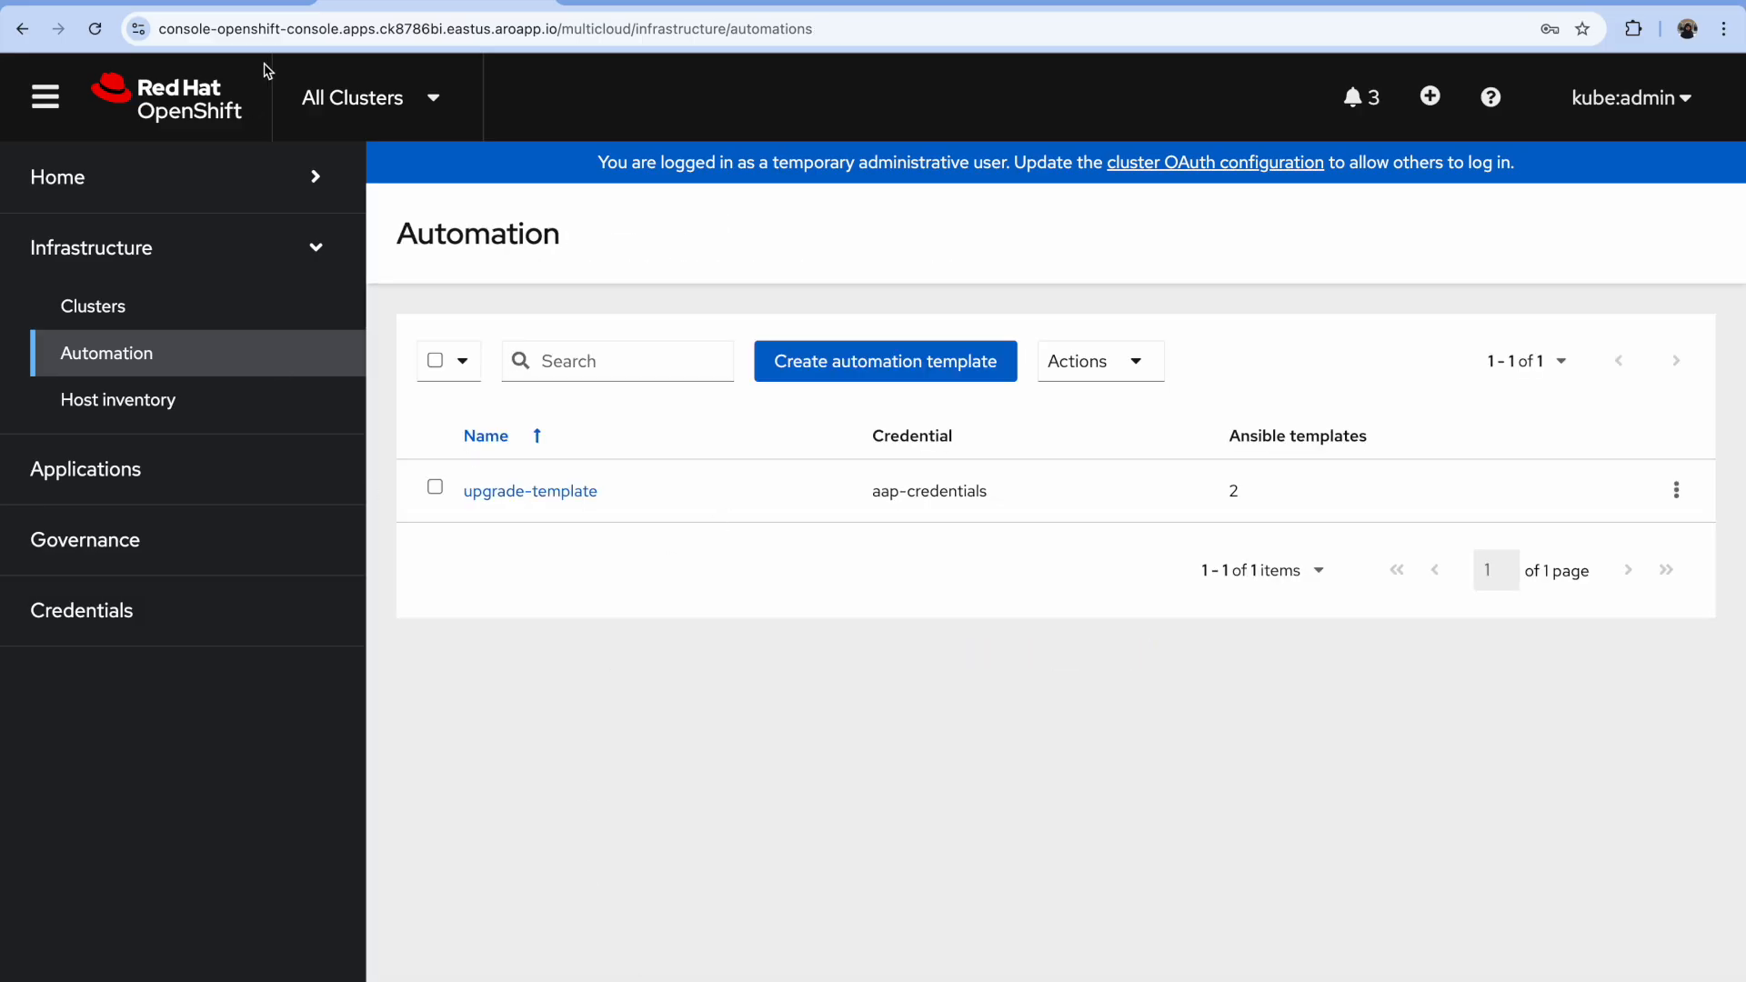
# Step: Return to the Import an existing cluster page, choose upgrade-template as the automation template, and create the aws-cluster import
pyautogui.click(209, 9)
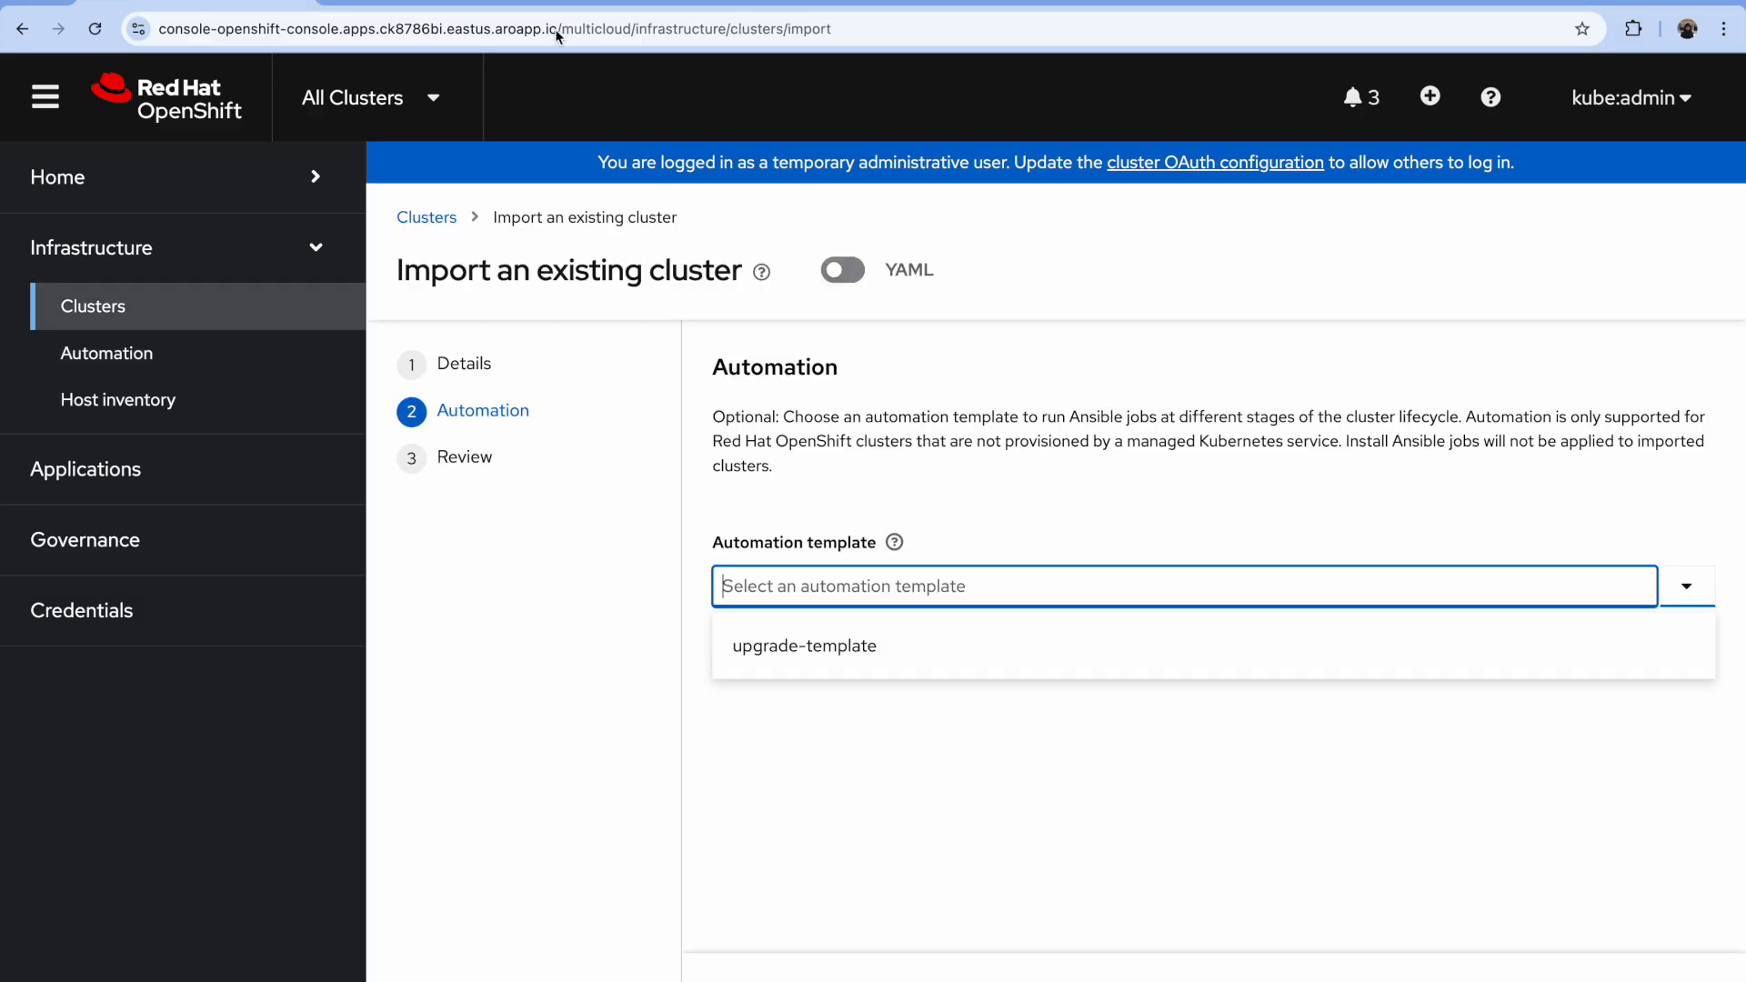
pyautogui.click(791, 653)
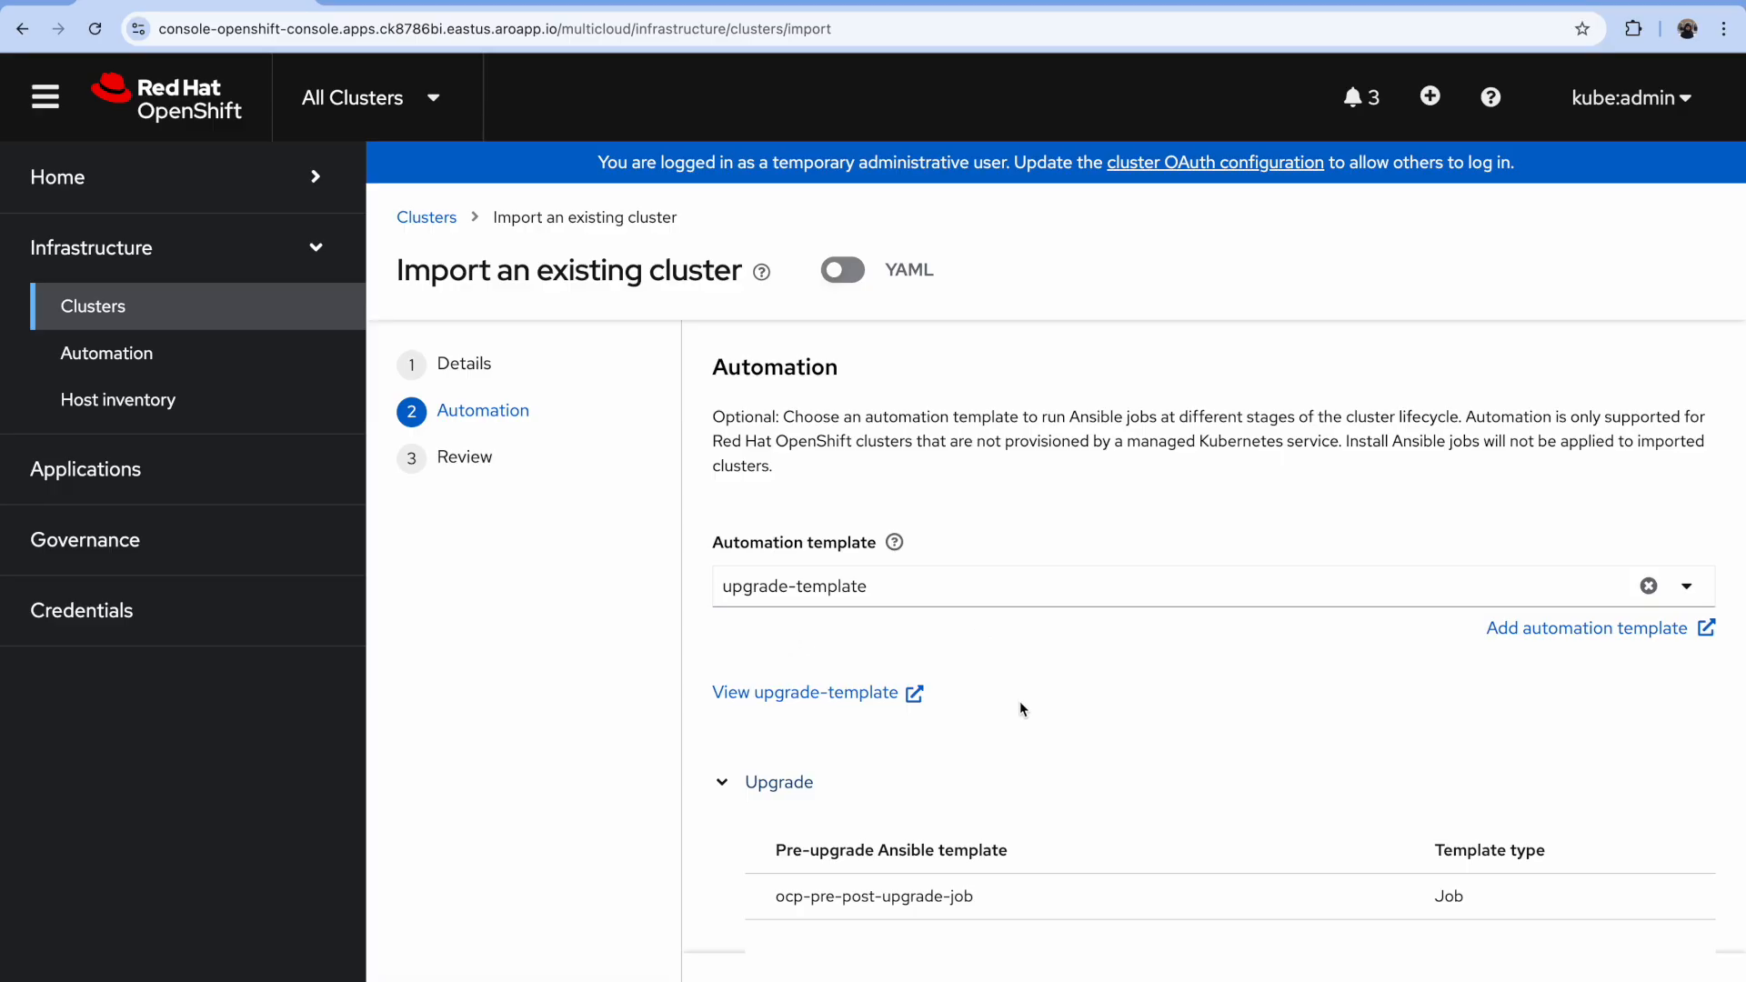
pyautogui.scroll(-2, 1019, 701)
pyautogui.scroll(2, 888, 741)
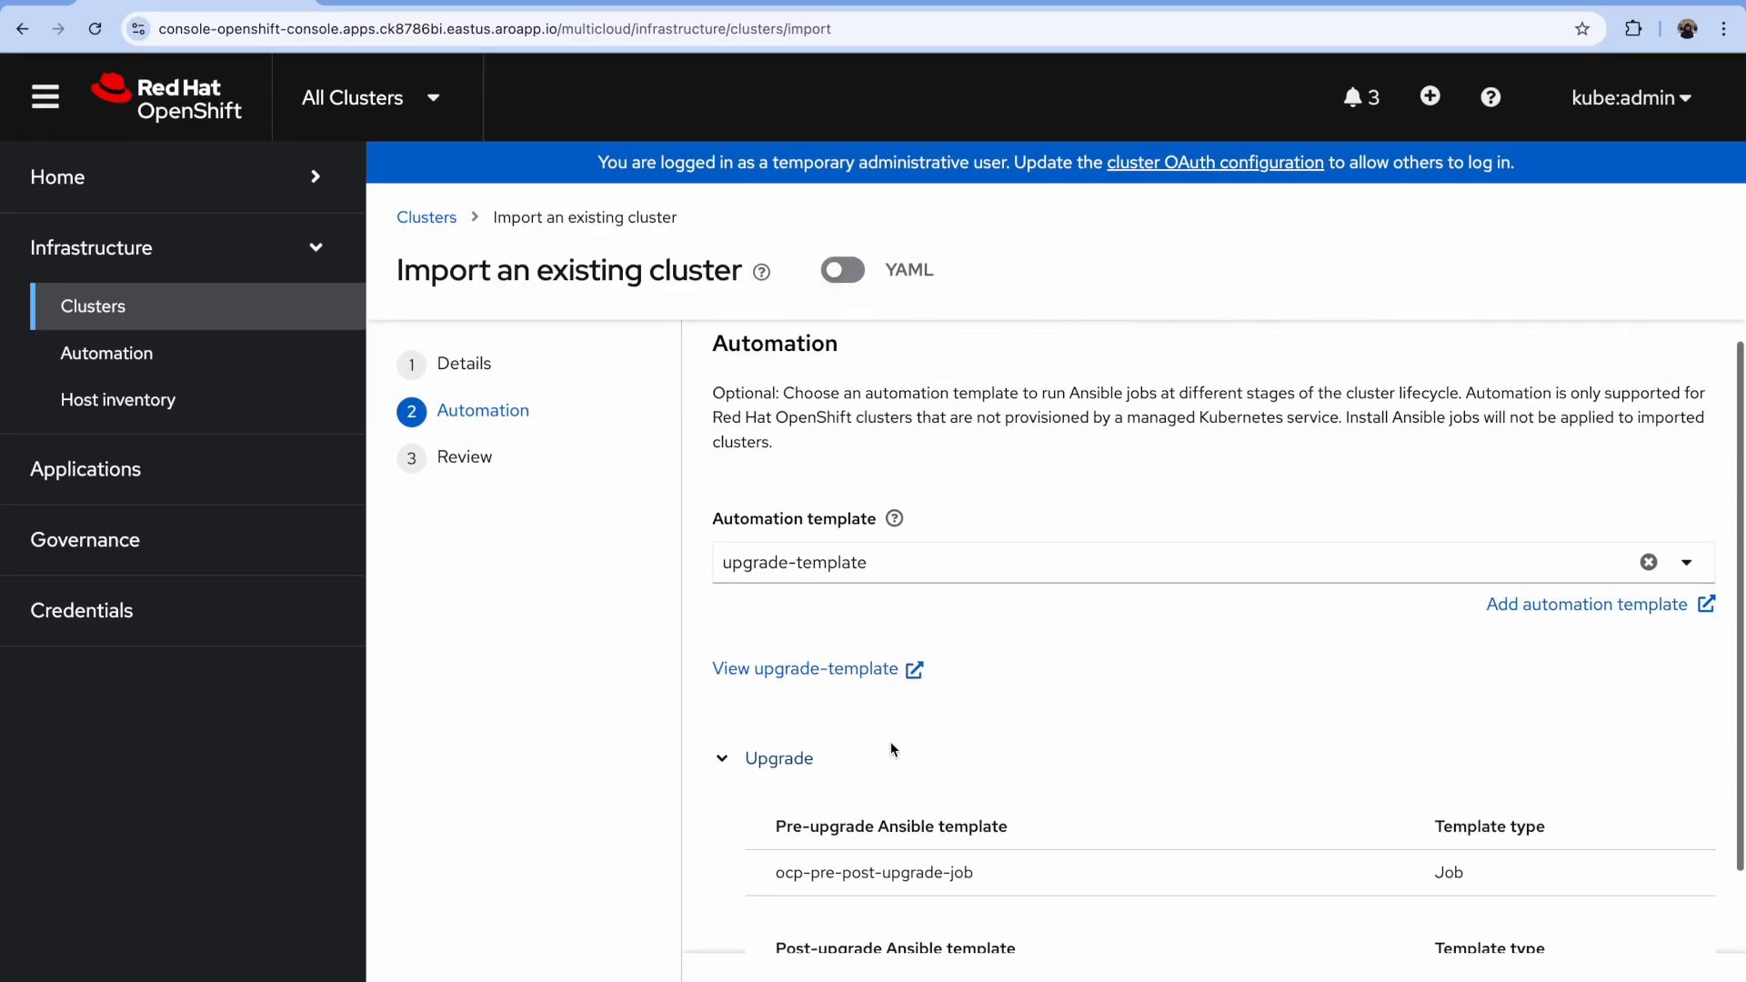
pyautogui.scroll(-2, 825, 549)
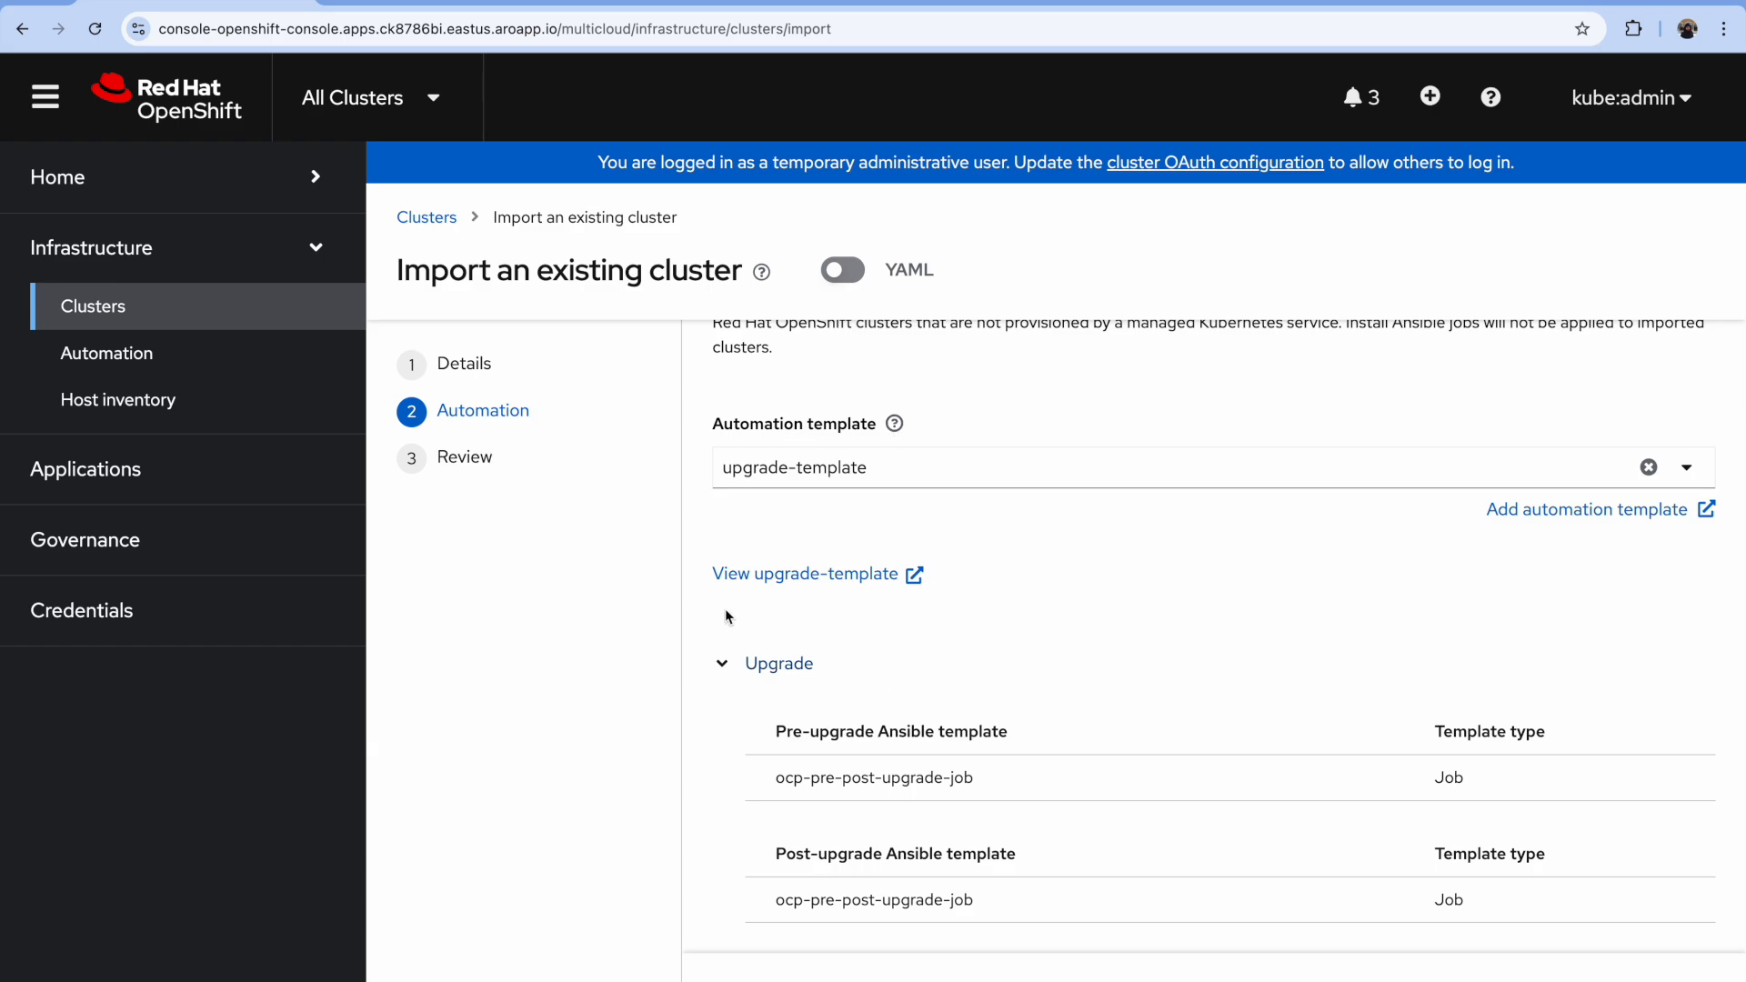
pyautogui.scroll(-1, 845, 848)
pyautogui.click(748, 981)
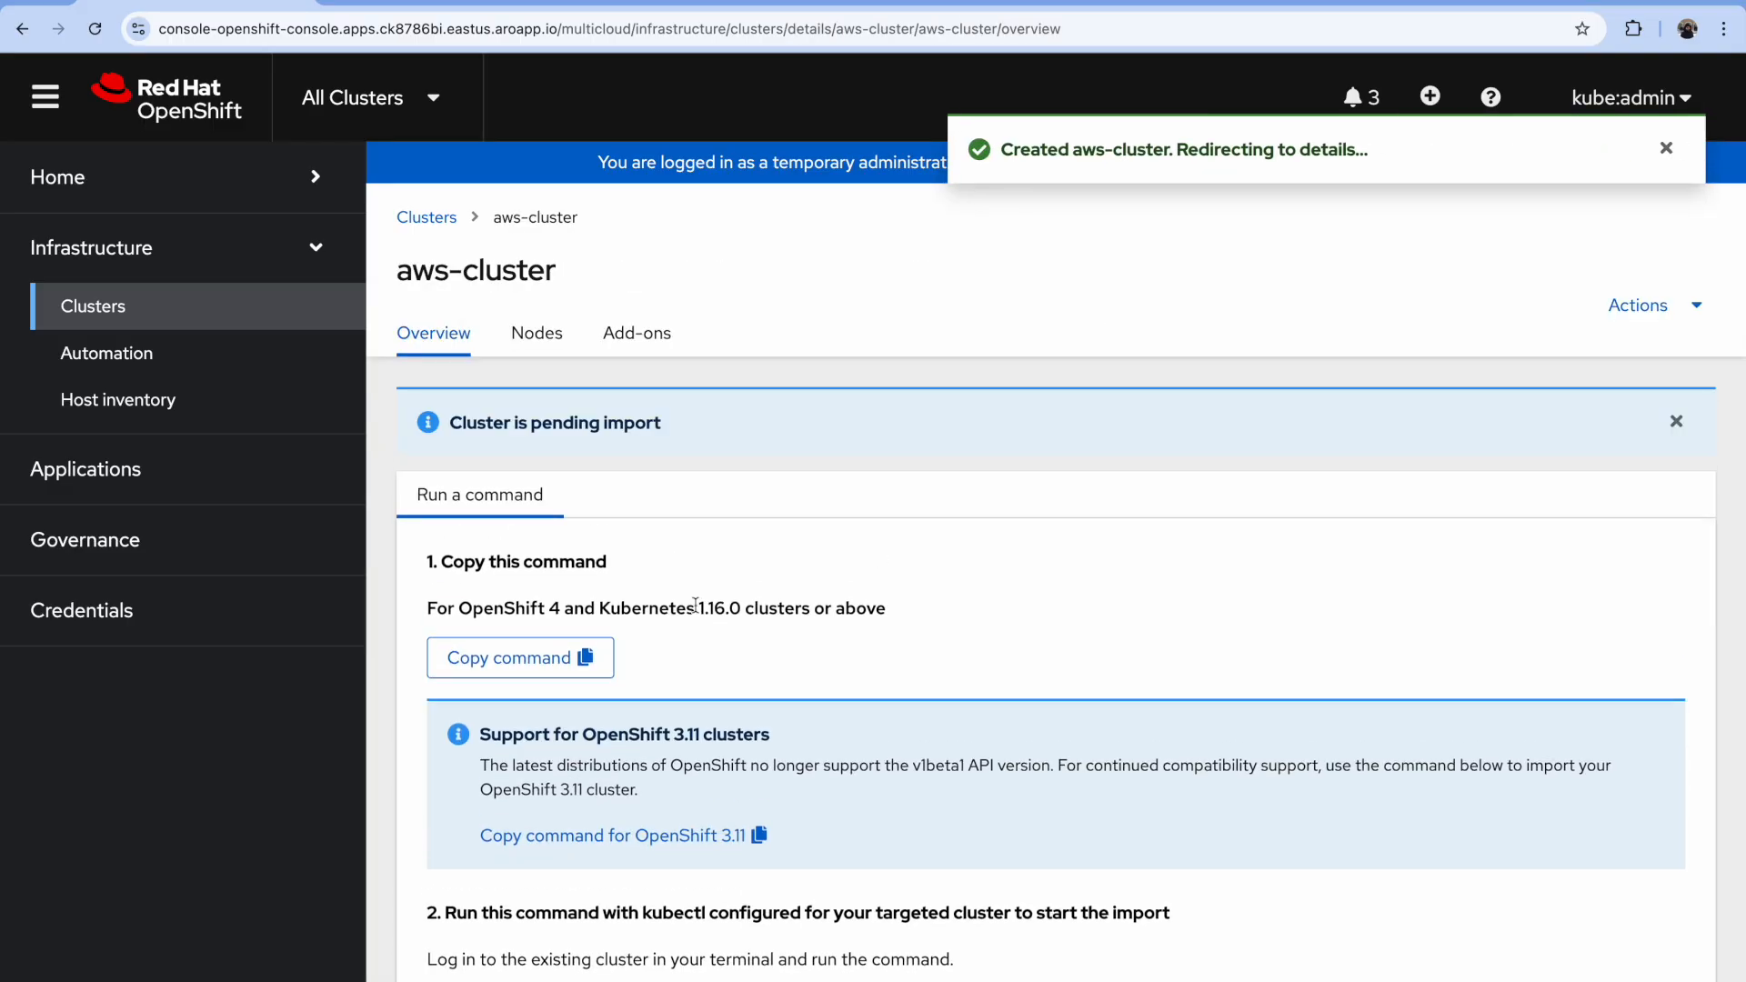
# Step: Copy the aws-cluster import command for OpenShift 4 and Kubernetes 1.16.0 or above, switch to the terminal and paste it at the prompt
pyautogui.click(588, 662)
pyautogui.press('super+Tab')
pyautogui.press('super+Tab')
pyautogui.press('super+Tab')
pyautogui.press('super+Tab')
pyautogui.press('super+Tab')
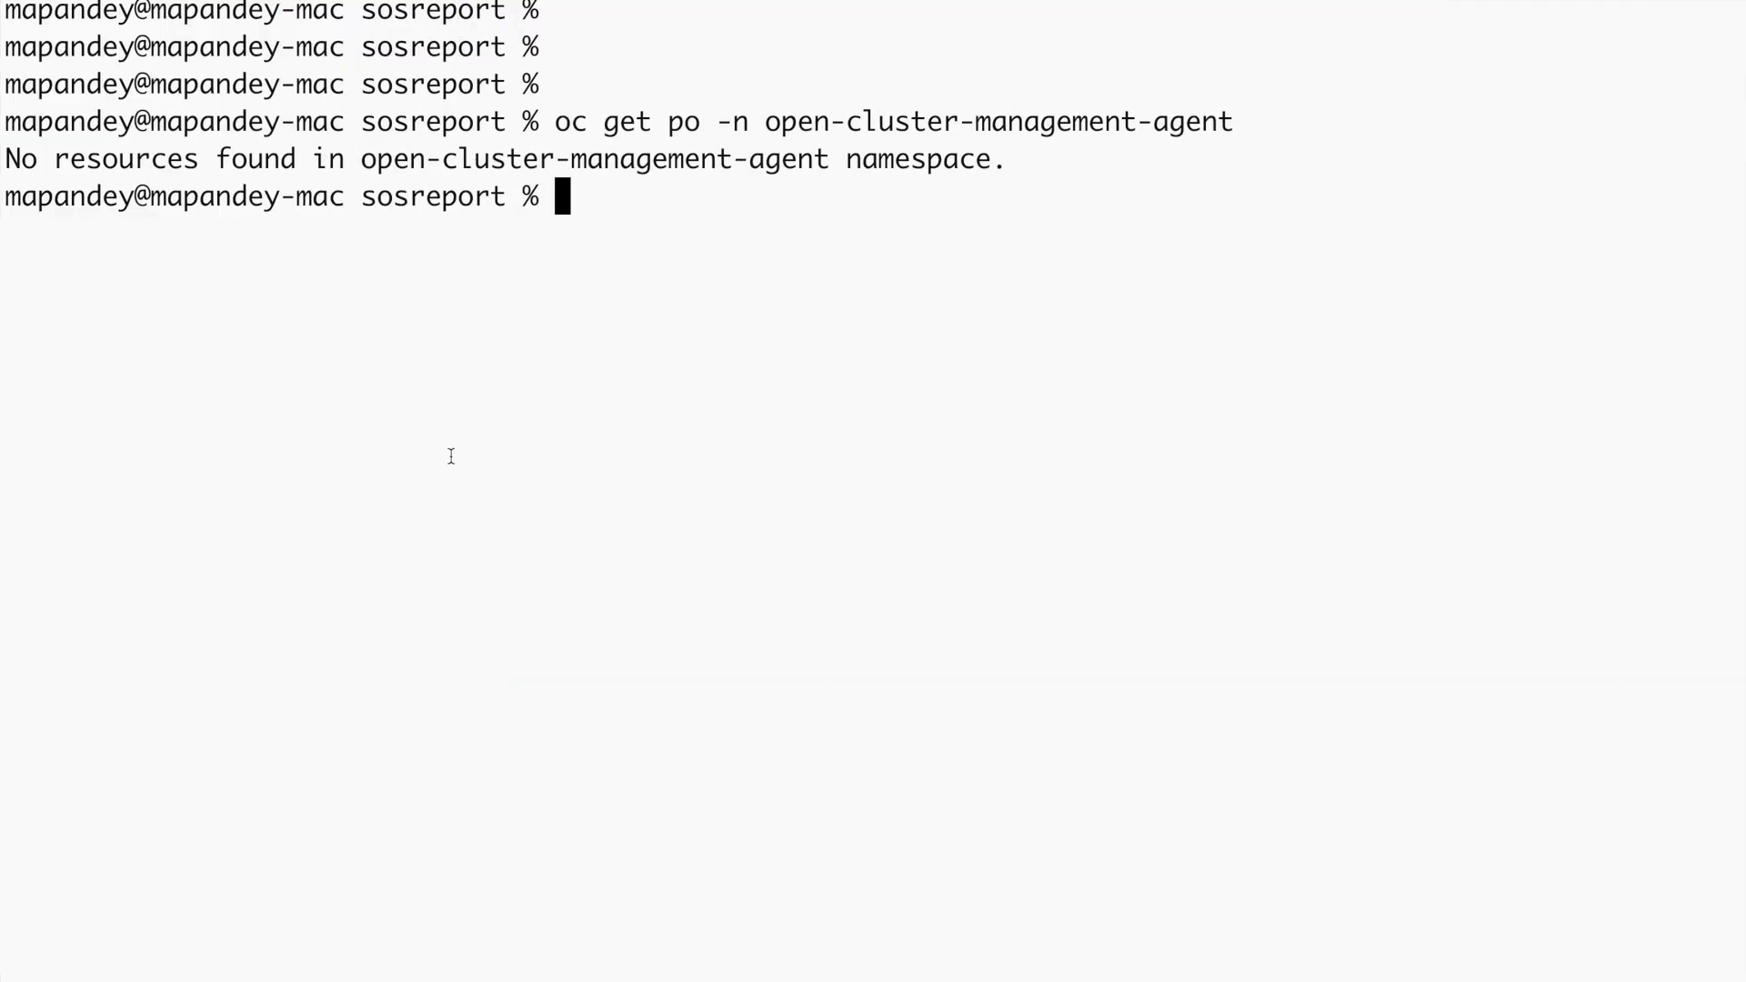
pyautogui.press('super+v')
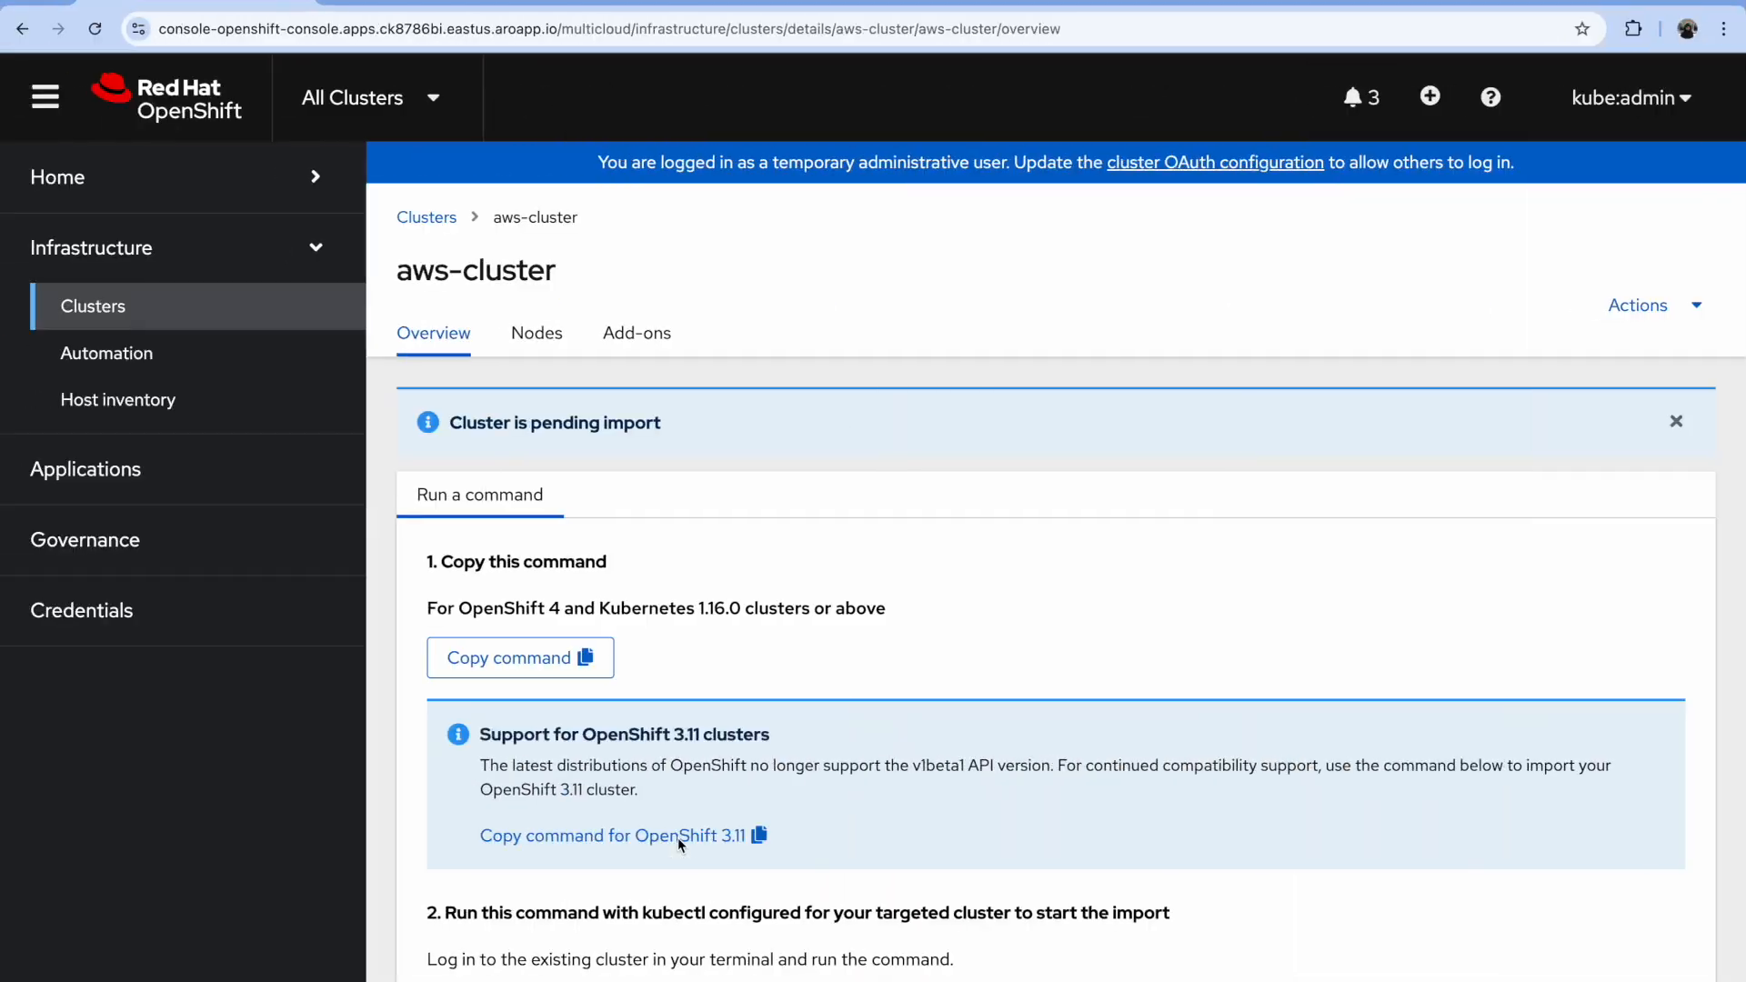
# Step: Return to the cluster list and run oc get po -n open-cluster-management-agent in the terminal to list the agent pods
pyautogui.click(427, 218)
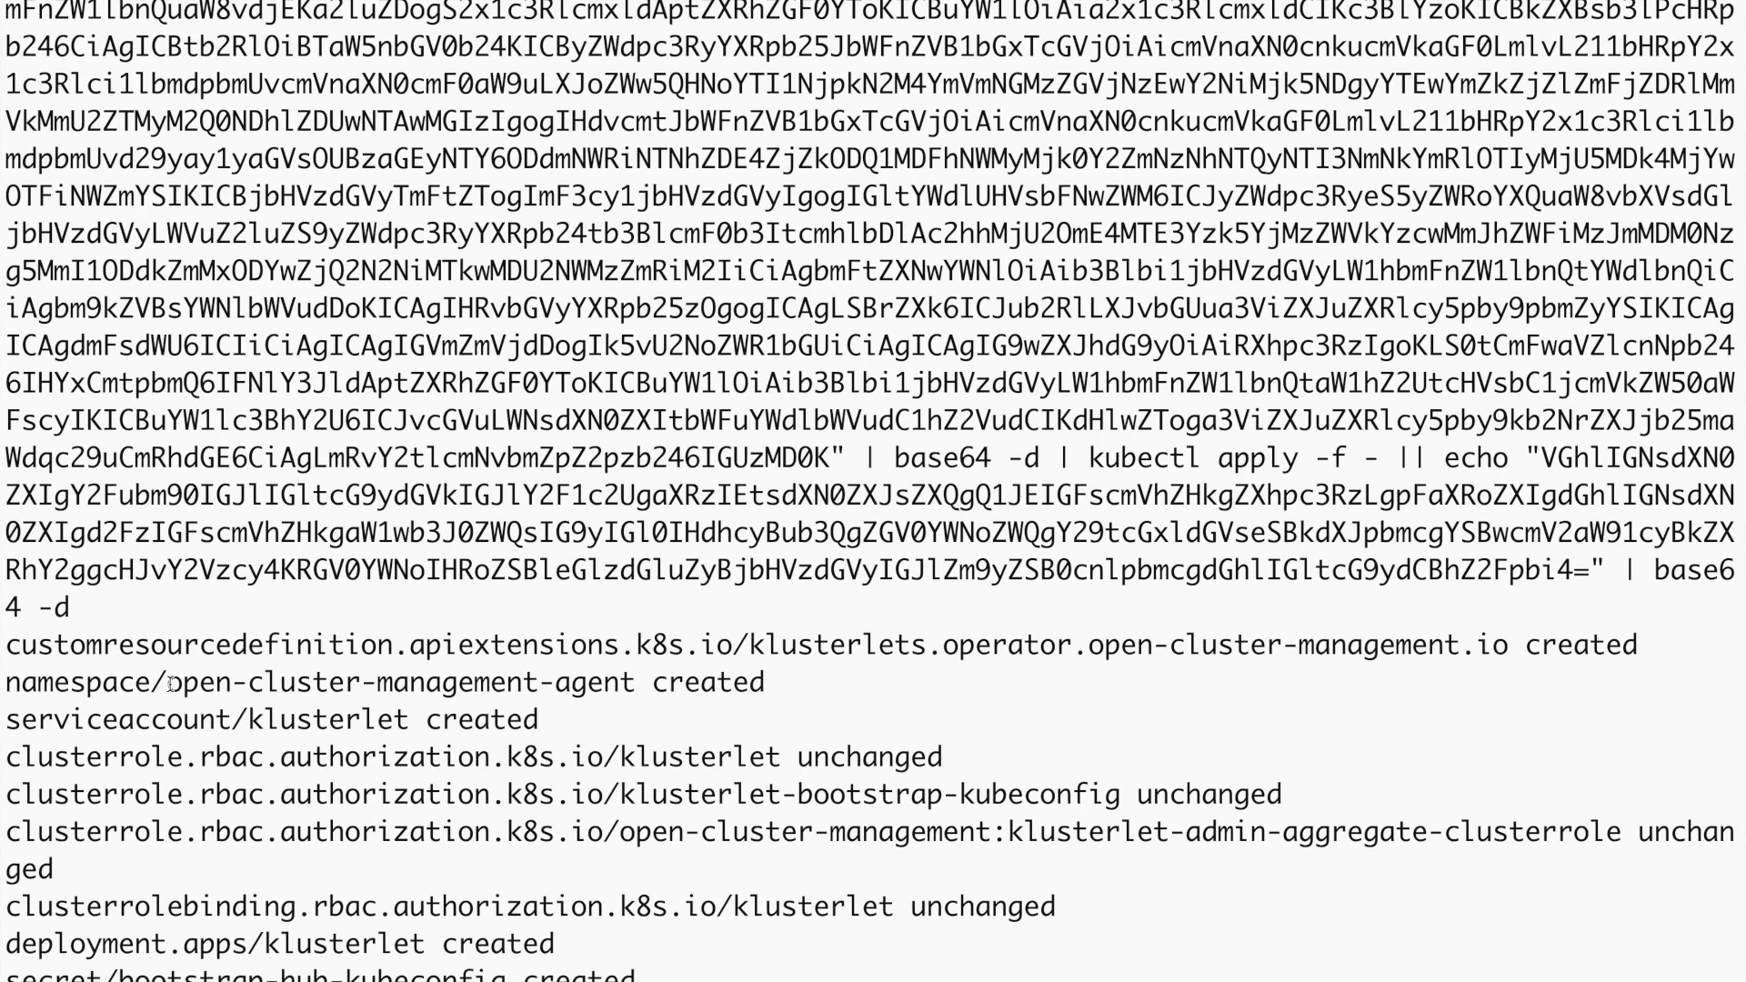
pyautogui.moveTo(169, 683); pyautogui.dragTo(639, 684)
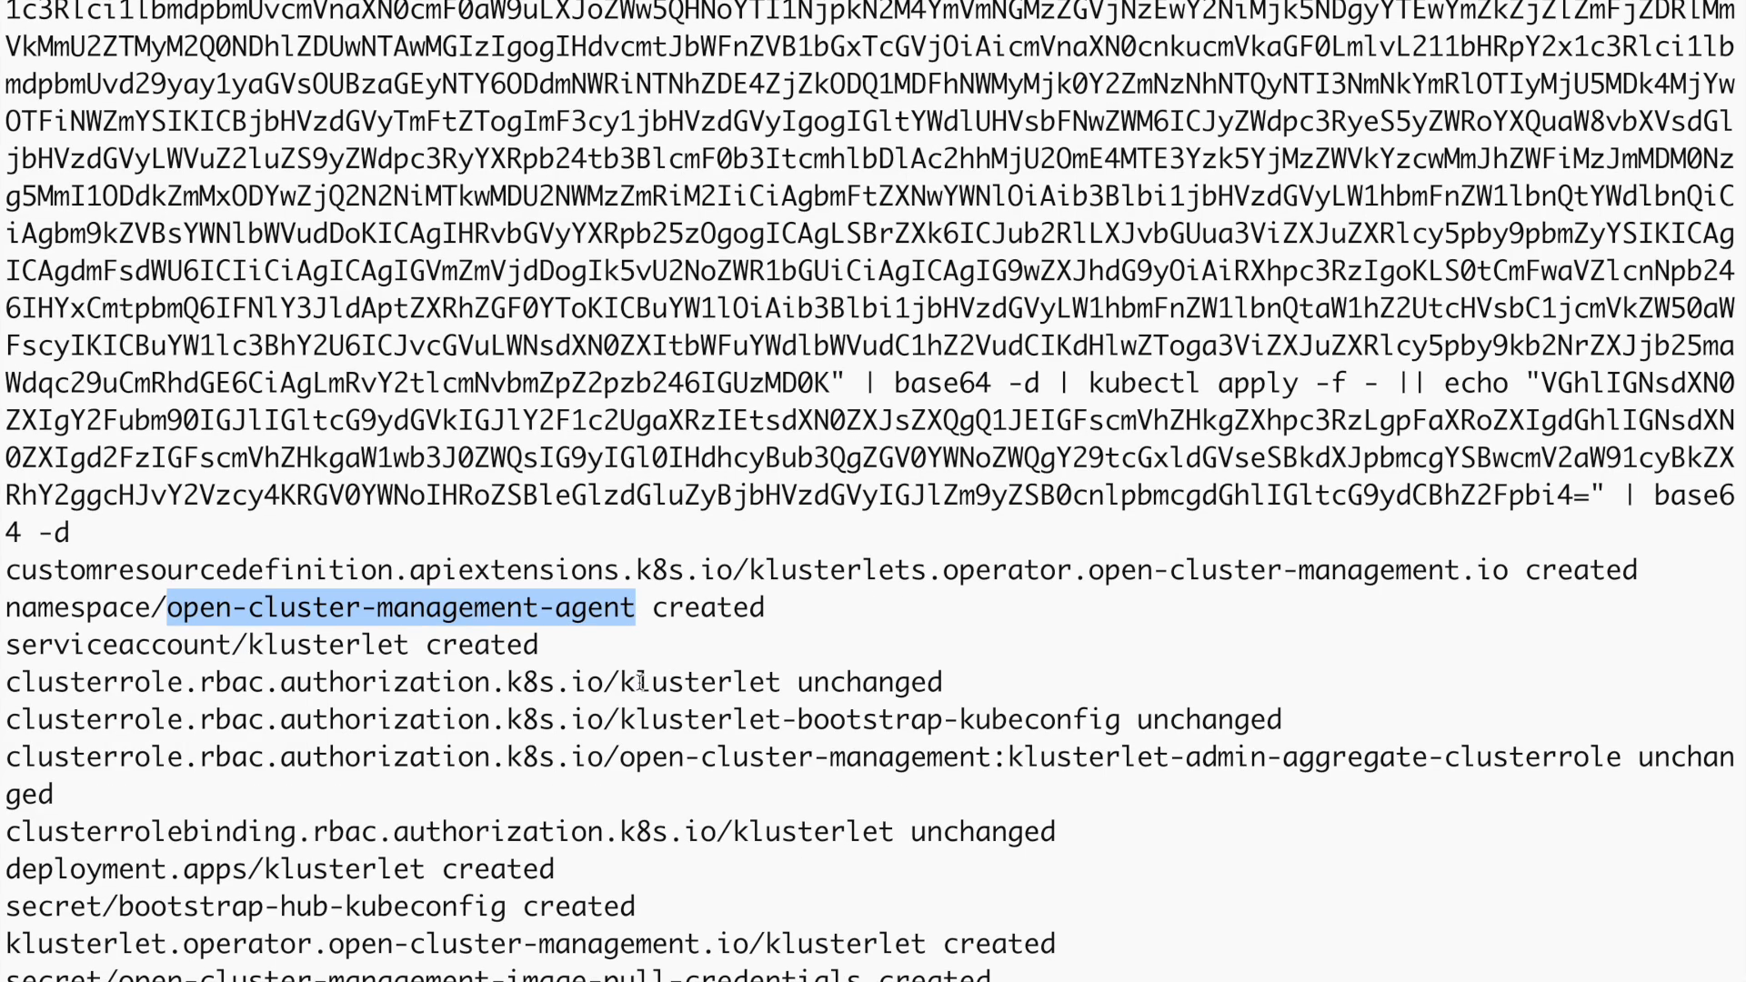
pyautogui.write('oc get po -')
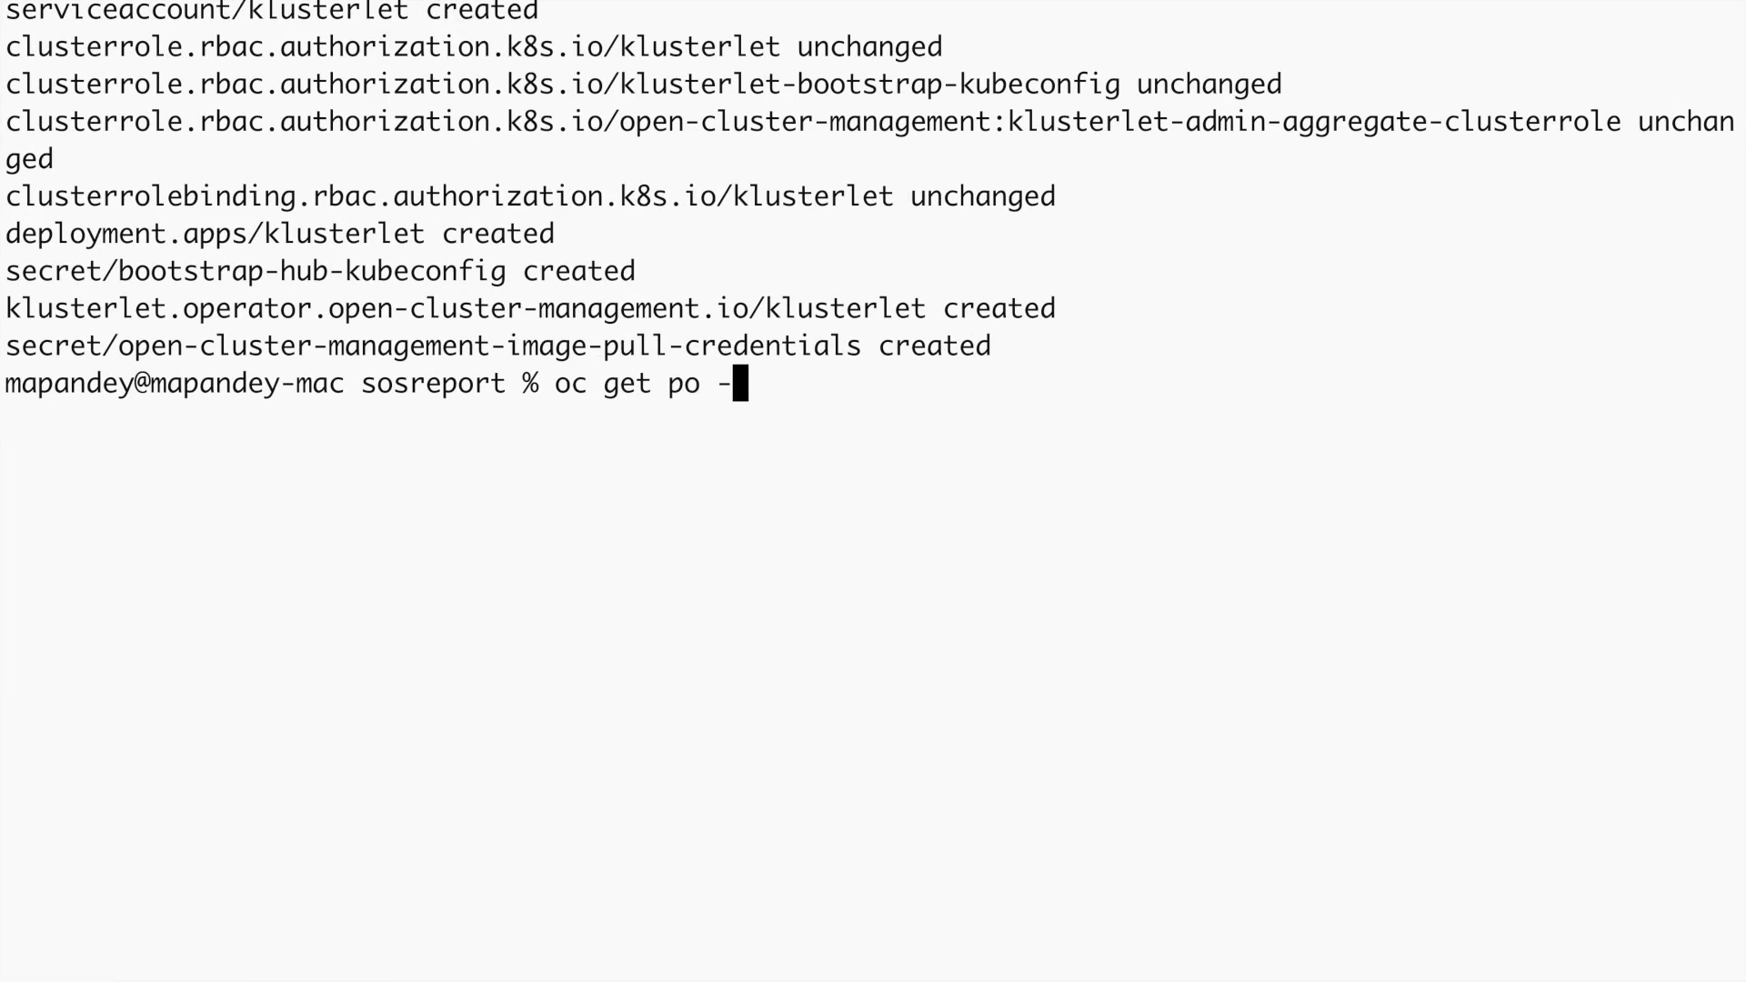
pyautogui.write('n')
pyautogui.press('super+v')
pyautogui.press('Return')
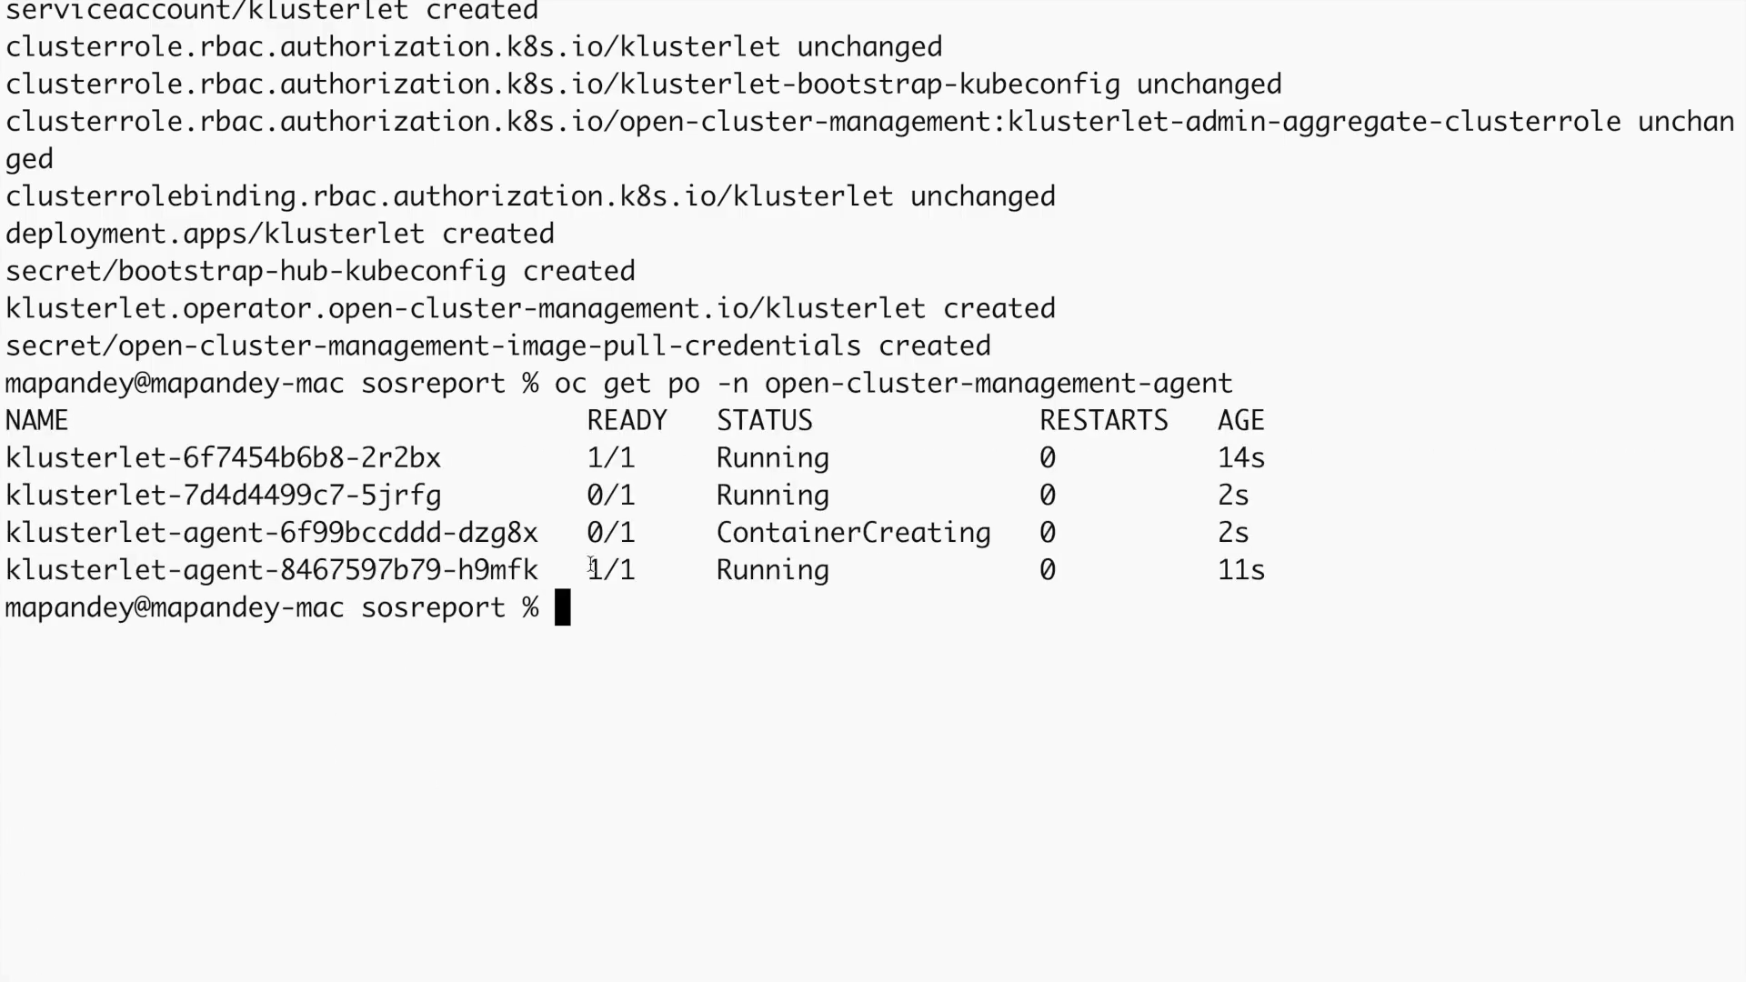
# Step: Switch back to the OpenShift console and check the import status of aws-cluster and local-cluster in the cluster list
pyautogui.hotkey('ctrl', 'Left')
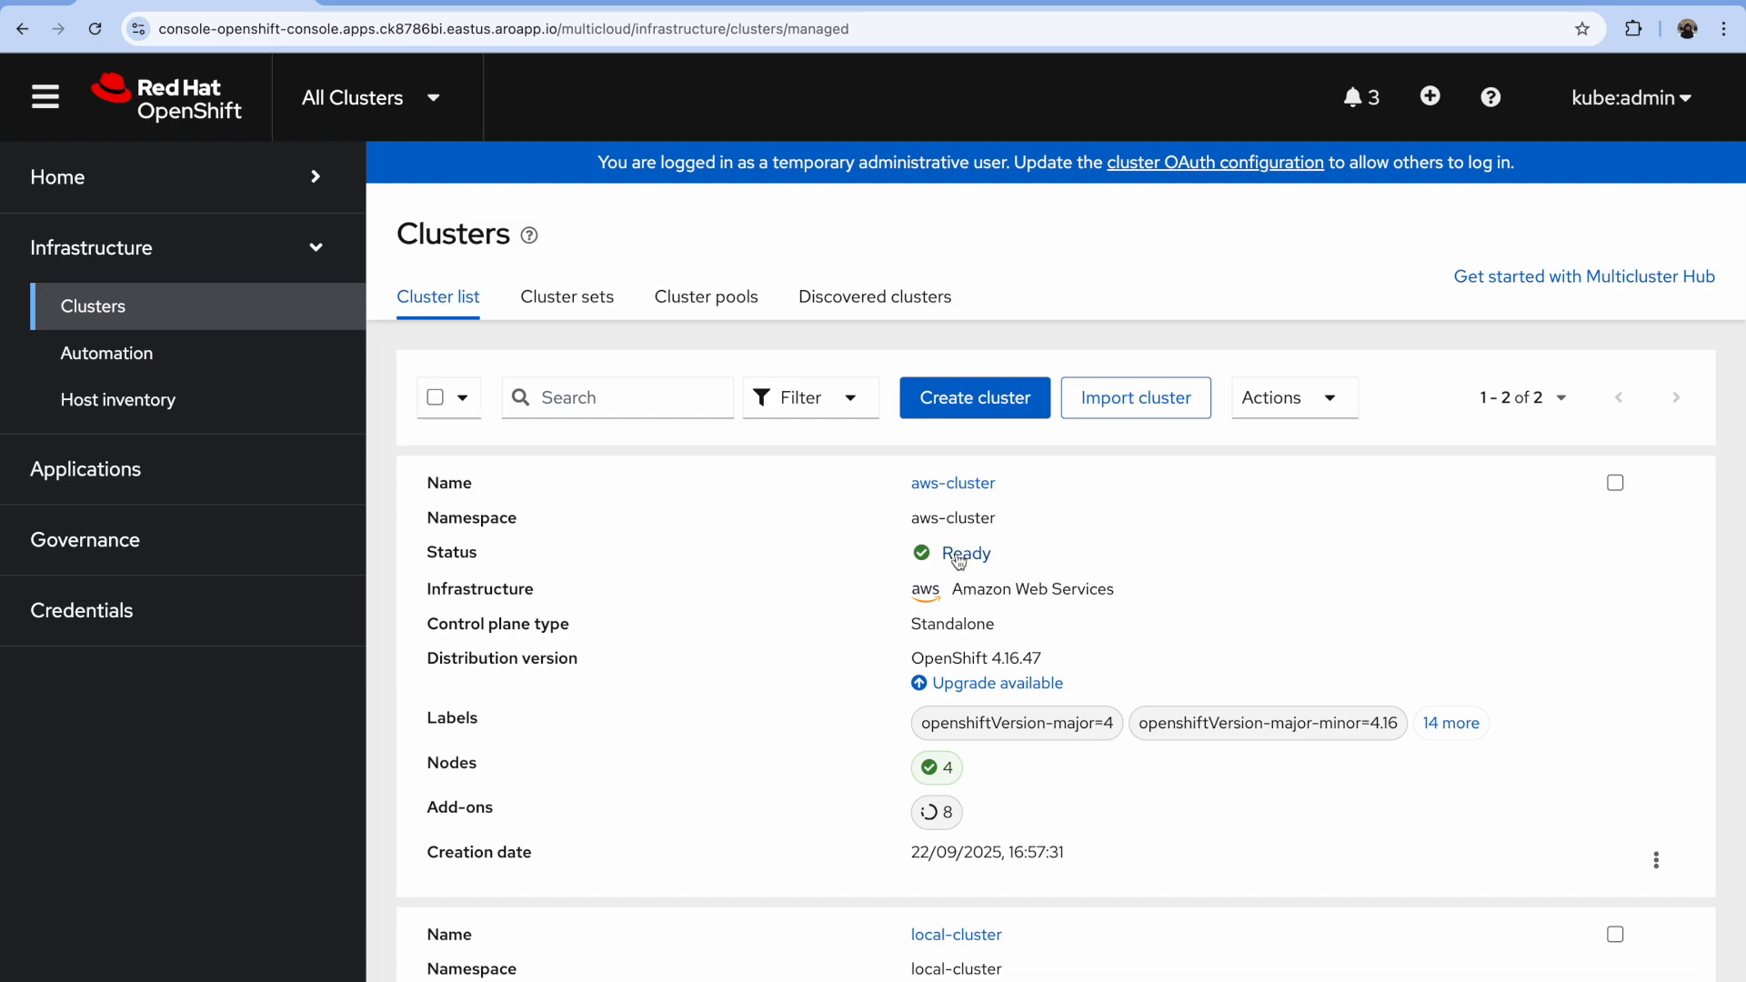
pyautogui.scroll(-5, 946, 675)
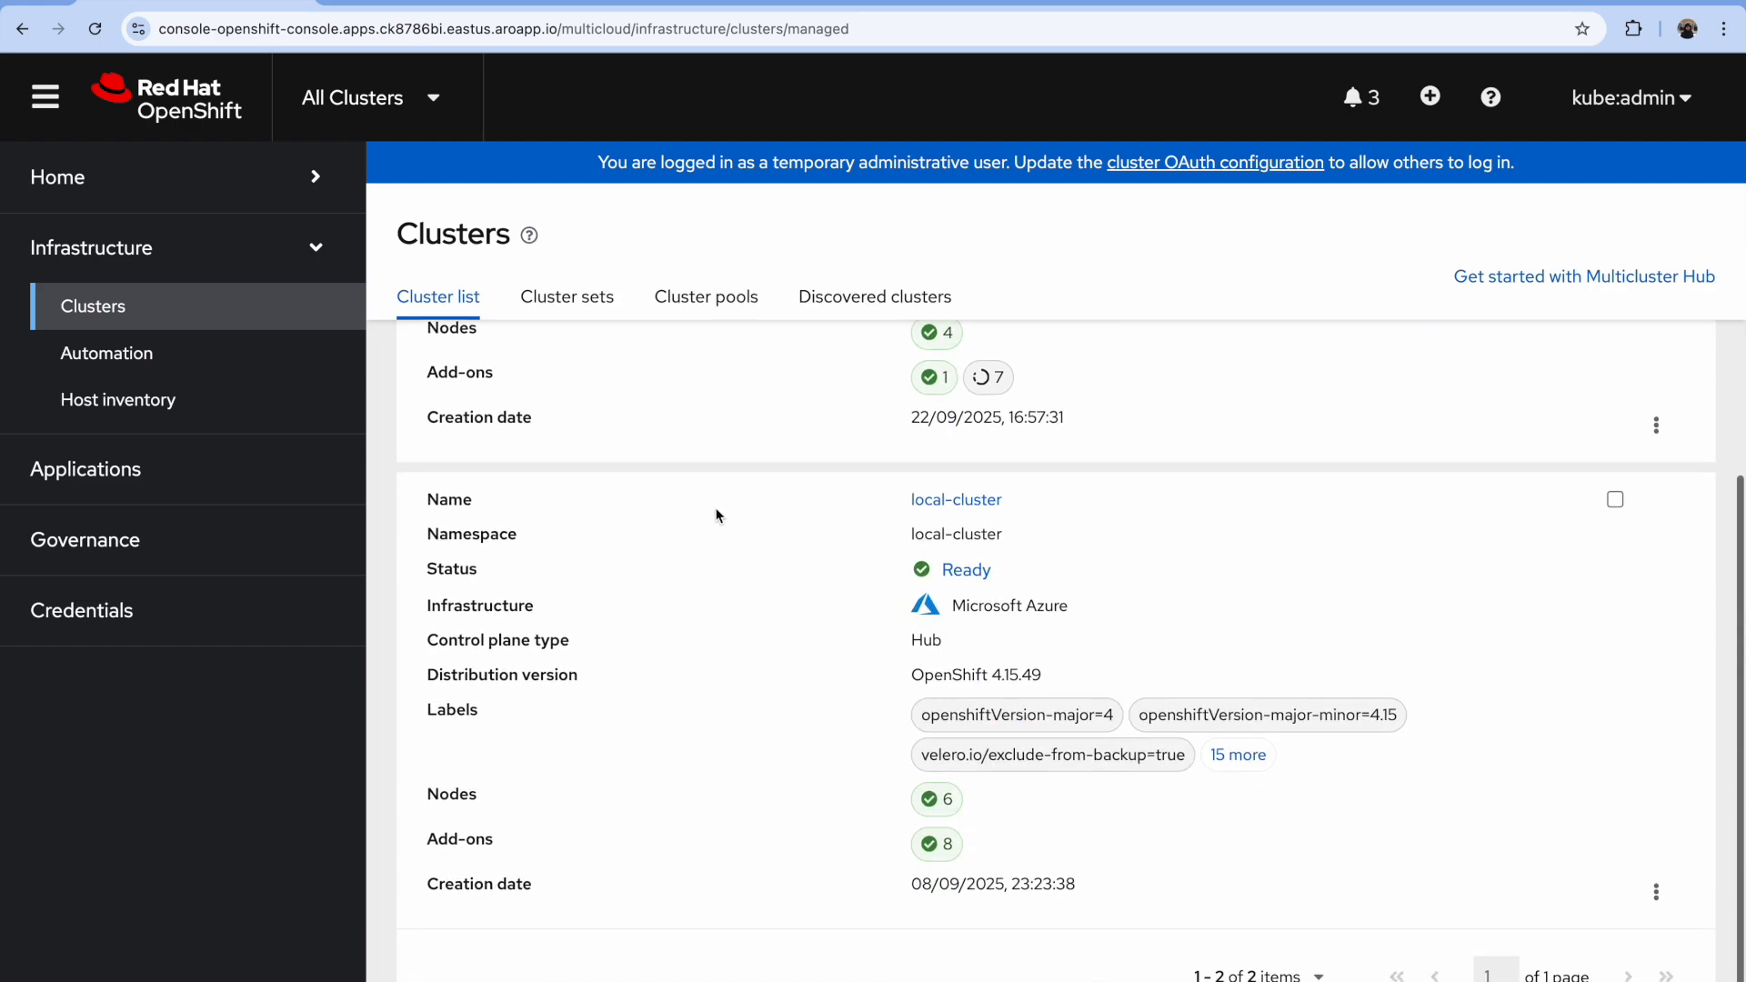
pyautogui.scroll(5, 716, 516)
pyautogui.scroll(-3, 715, 516)
pyautogui.scroll(3, 716, 516)
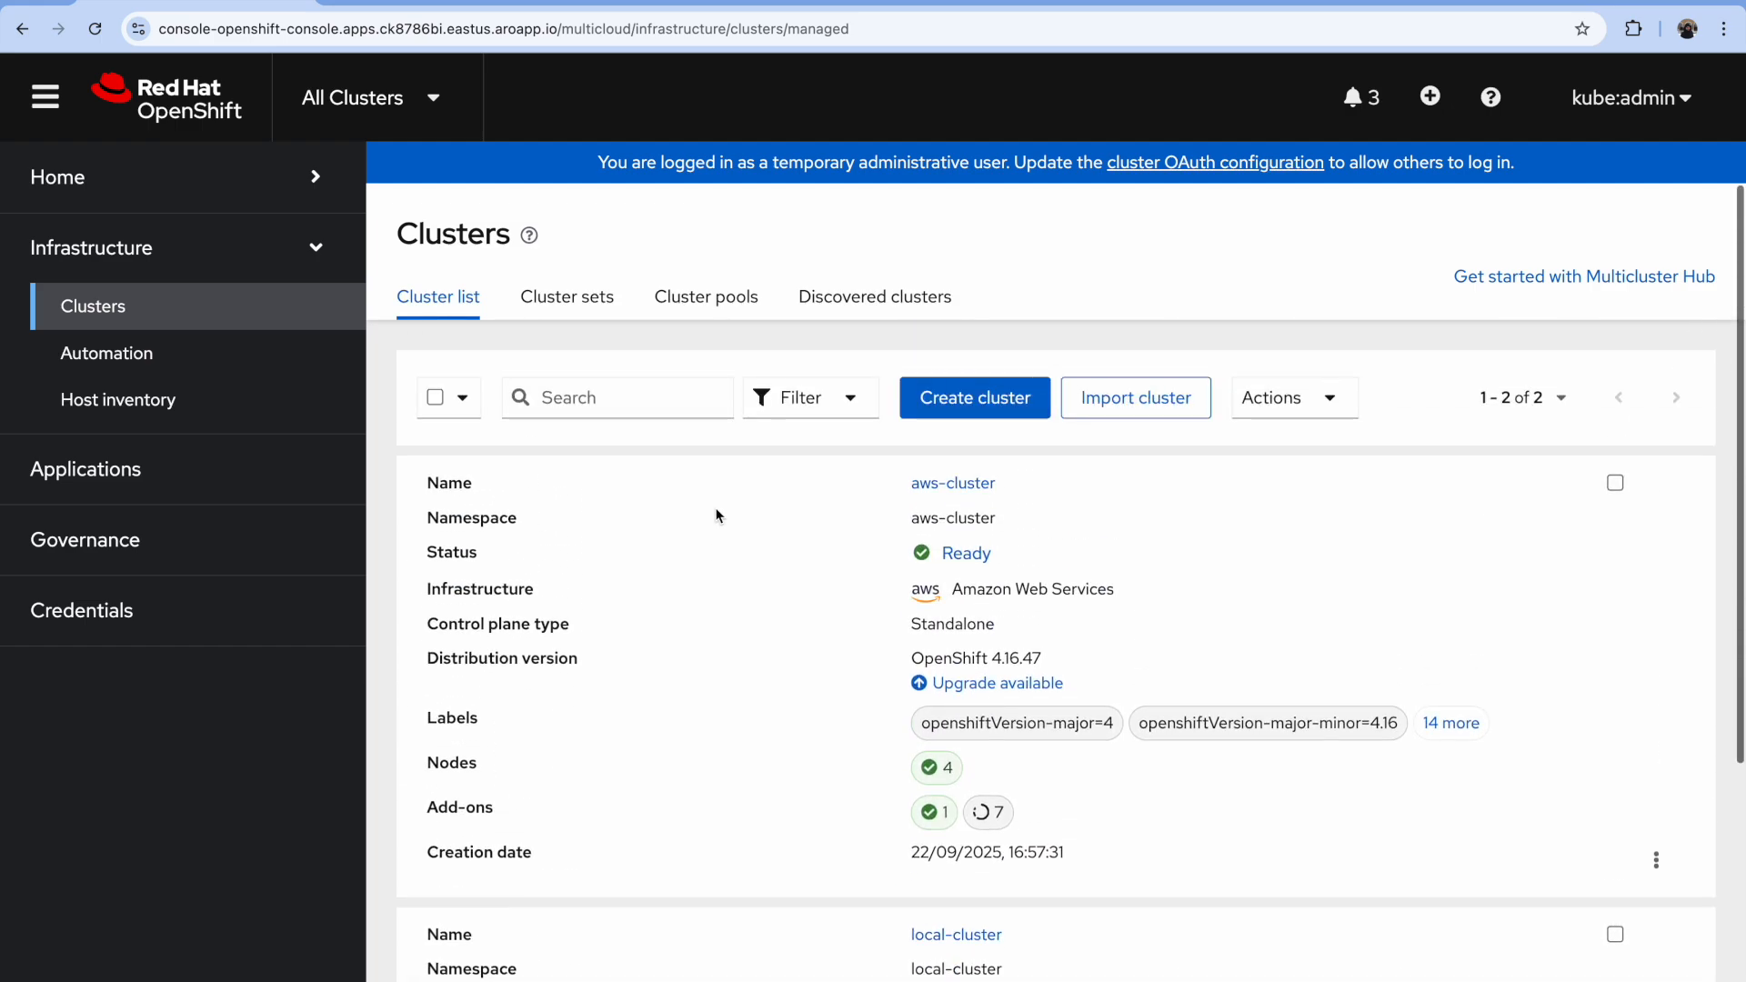
# Step: Switch to the terminal and list the pods in the open-cluster-management-agent namespace again
pyautogui.hotkey('ctrl', 'Right')
pyautogui.press('Up')
pyautogui.press('Return')
pyautogui.press('Return')
pyautogui.press('Return')
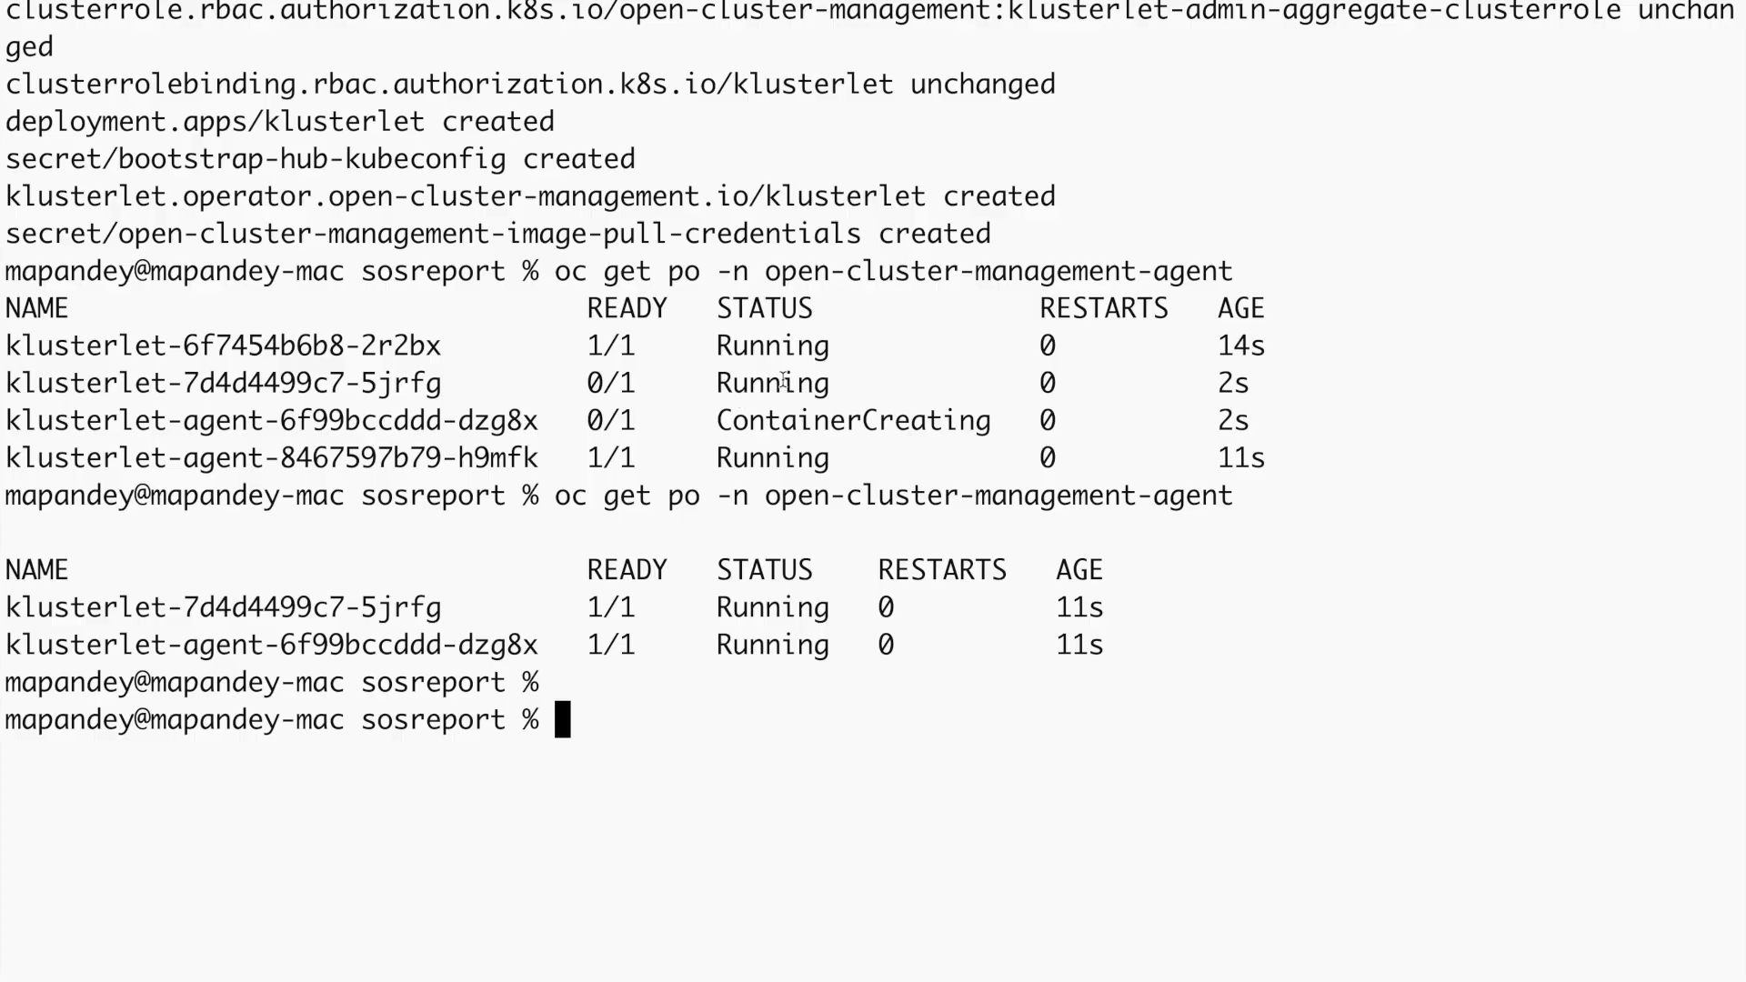
# Step: Switch back to the OpenShift console, open aws-cluster from the cluster list and review its details and status overview
pyautogui.hotkey('ctrl', 'Left')
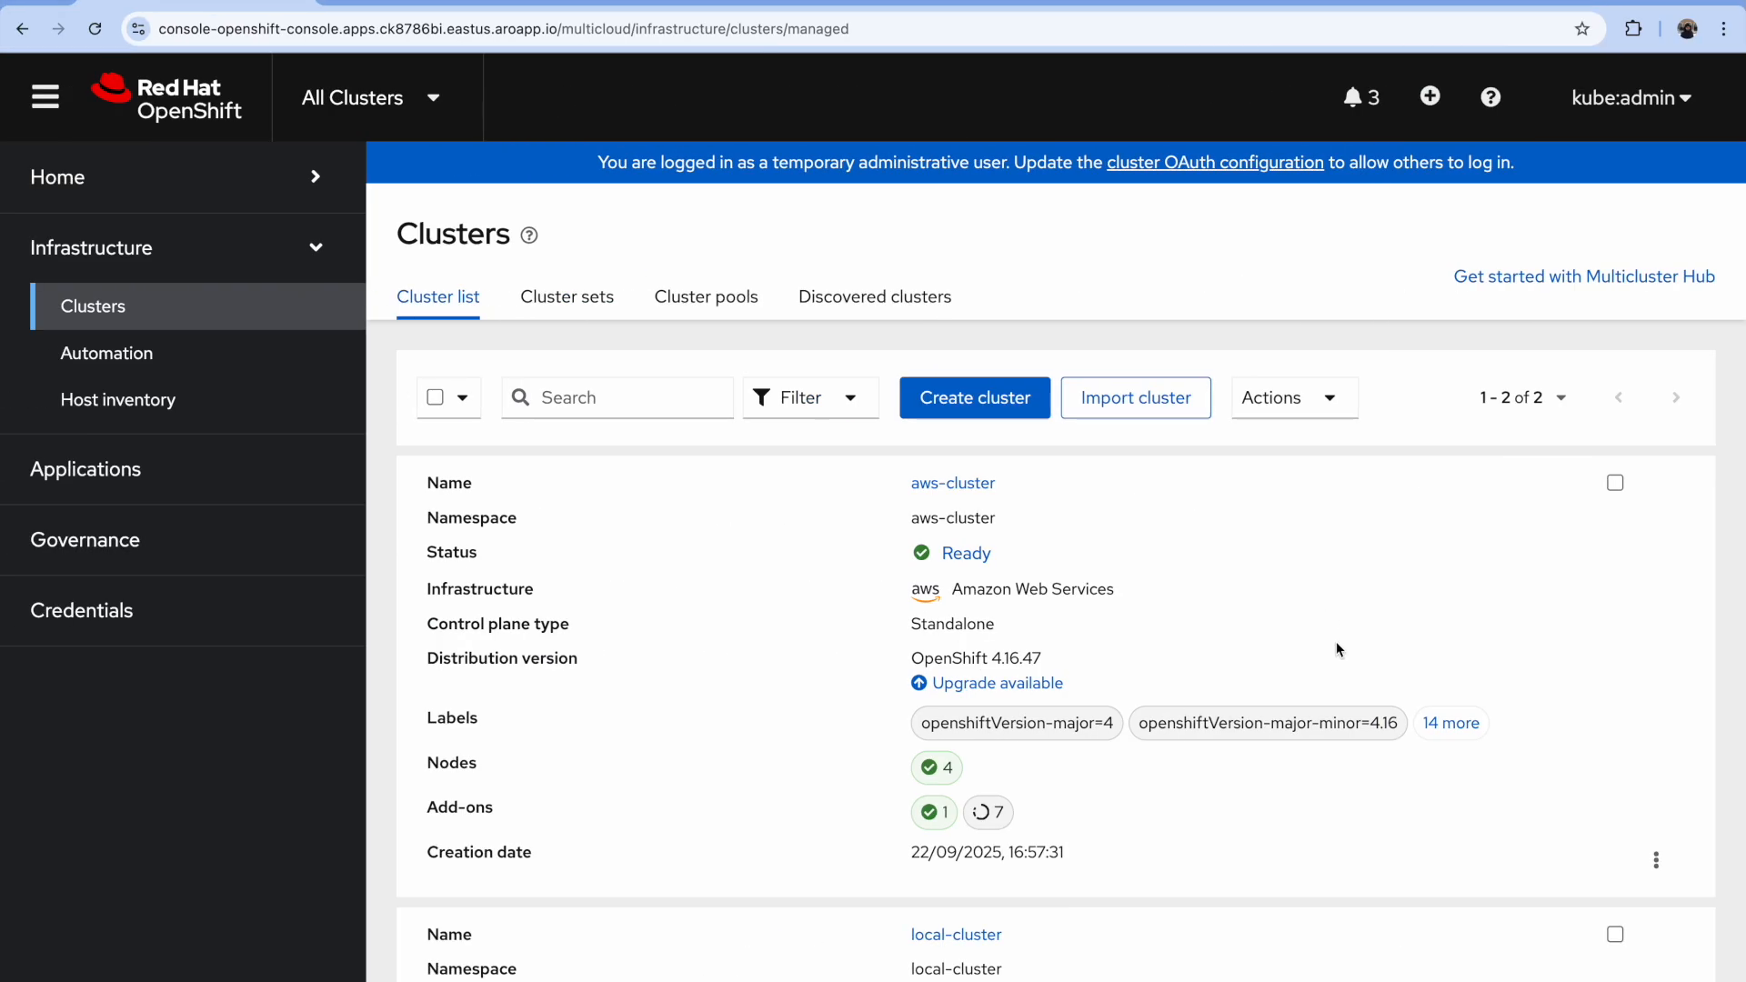
pyautogui.hotkey('ctrl', 'Right')
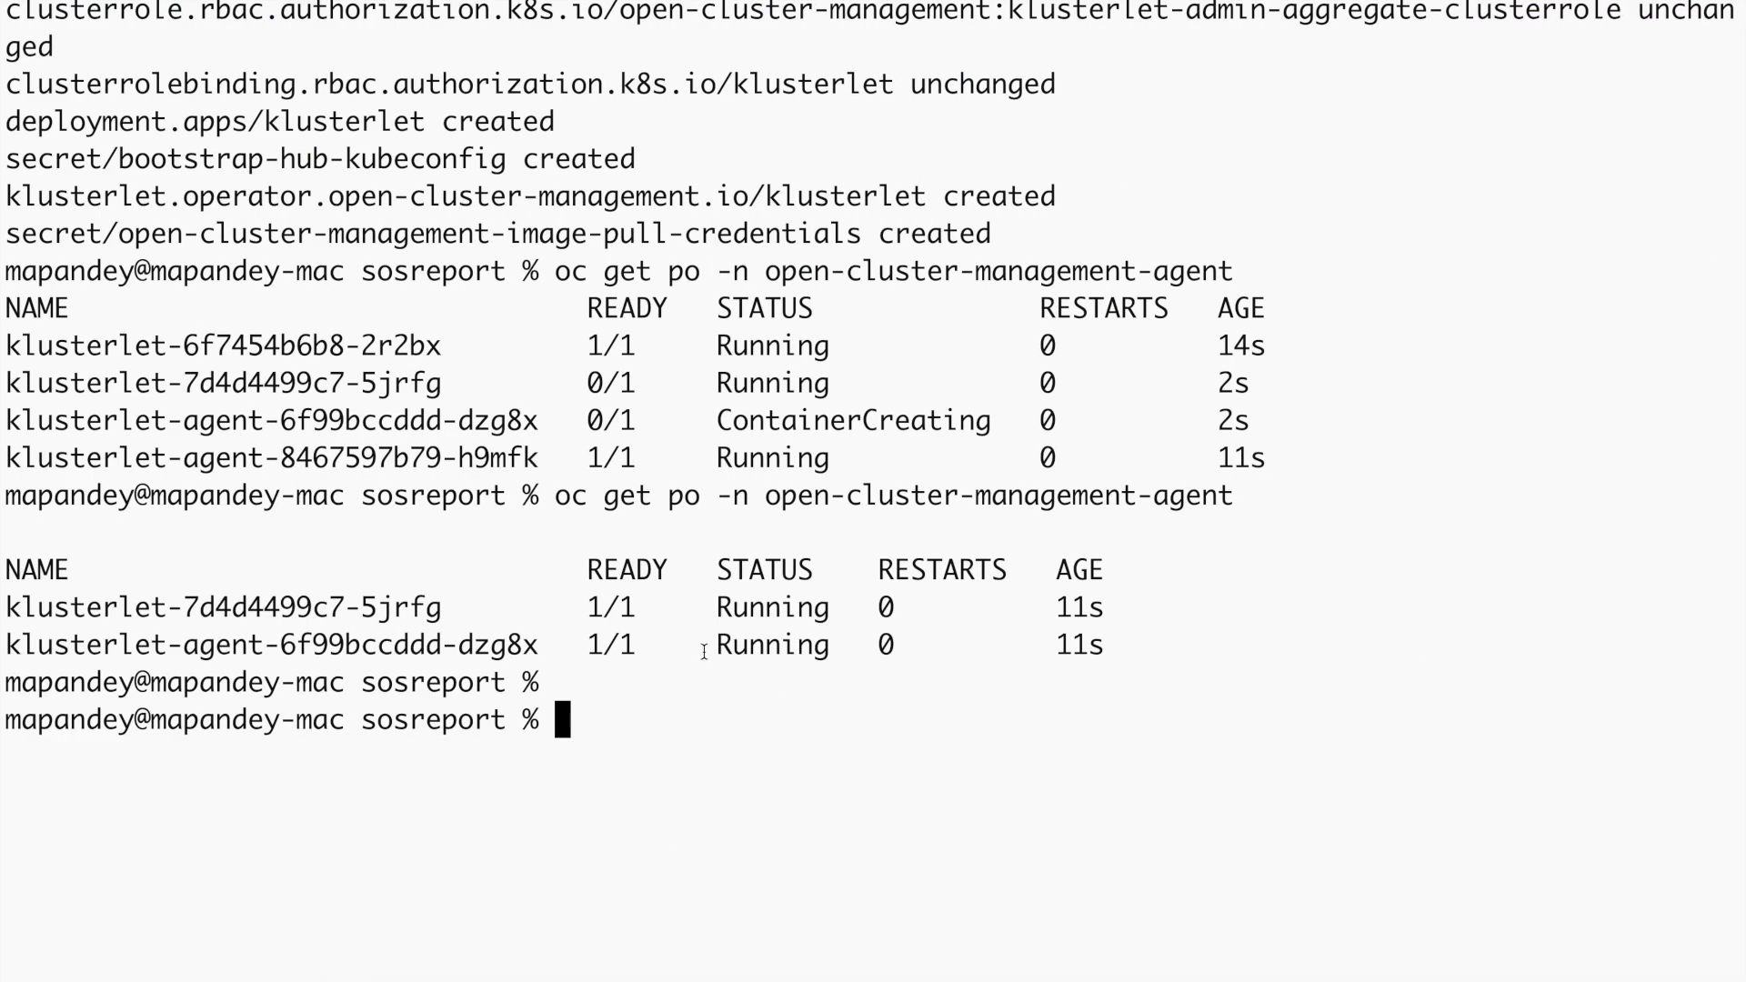
pyautogui.hotkey('ctrl', 'Left')
pyautogui.scroll(-2, 1465, 841)
pyautogui.scroll(3, 1364, 800)
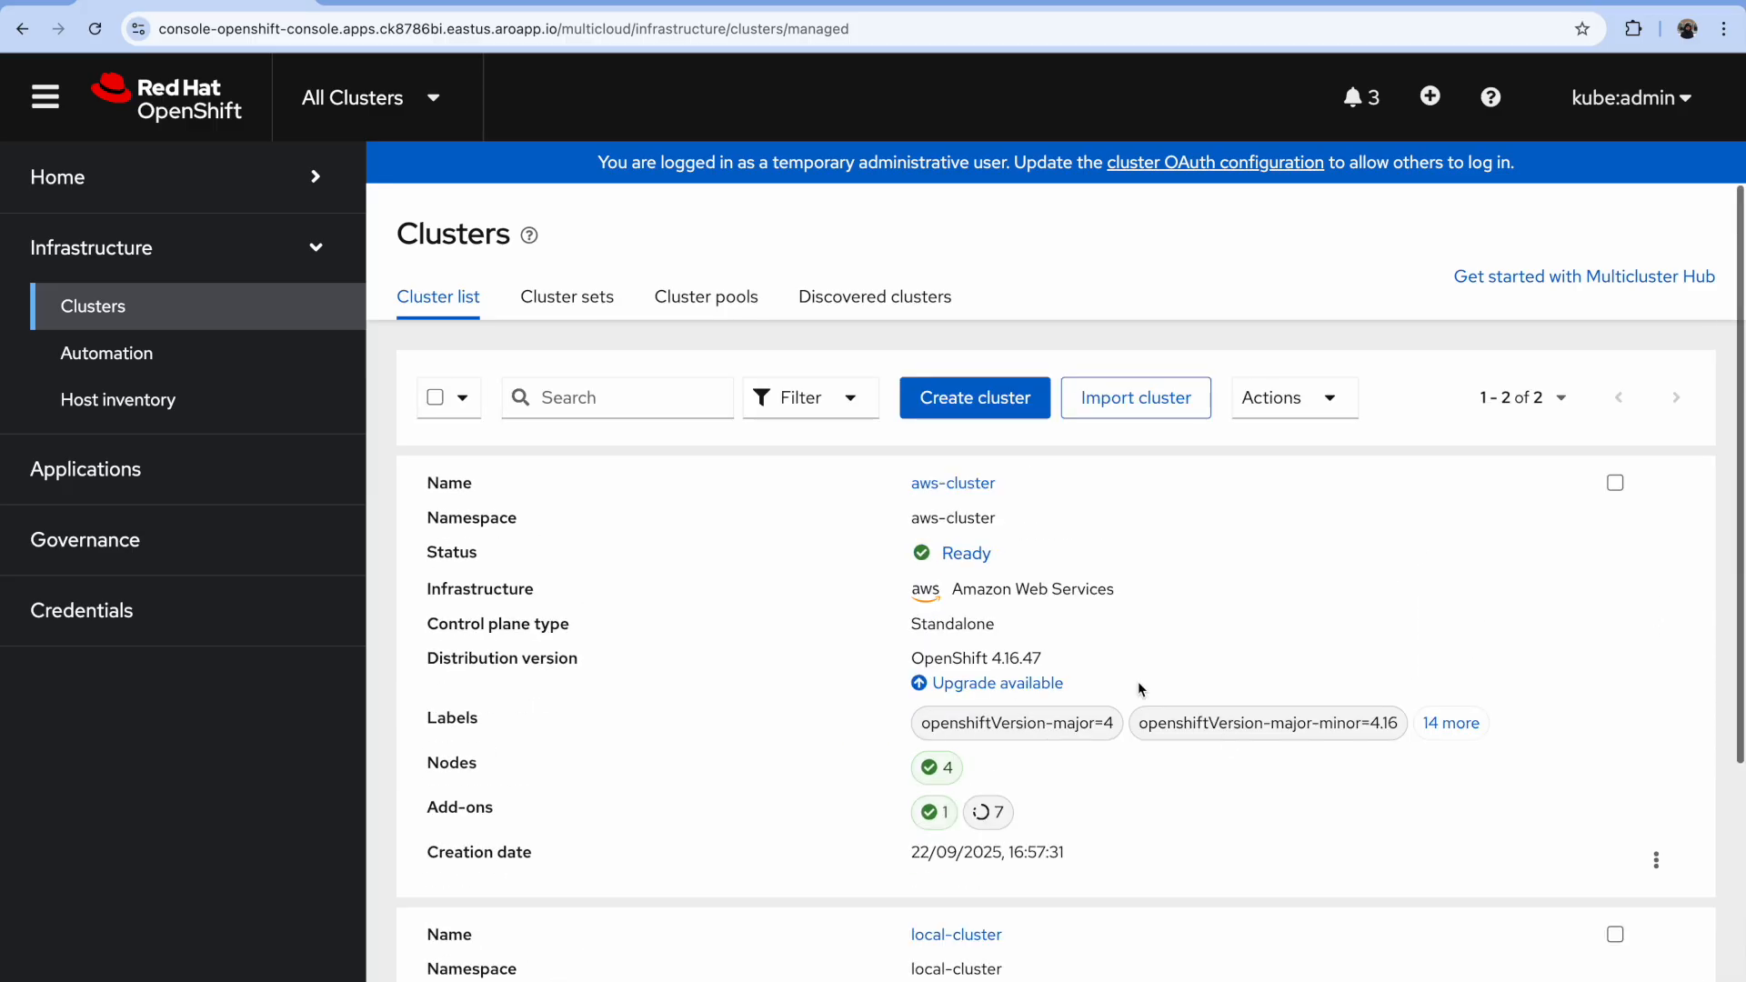
pyautogui.click(947, 483)
pyautogui.scroll(-8, 737, 634)
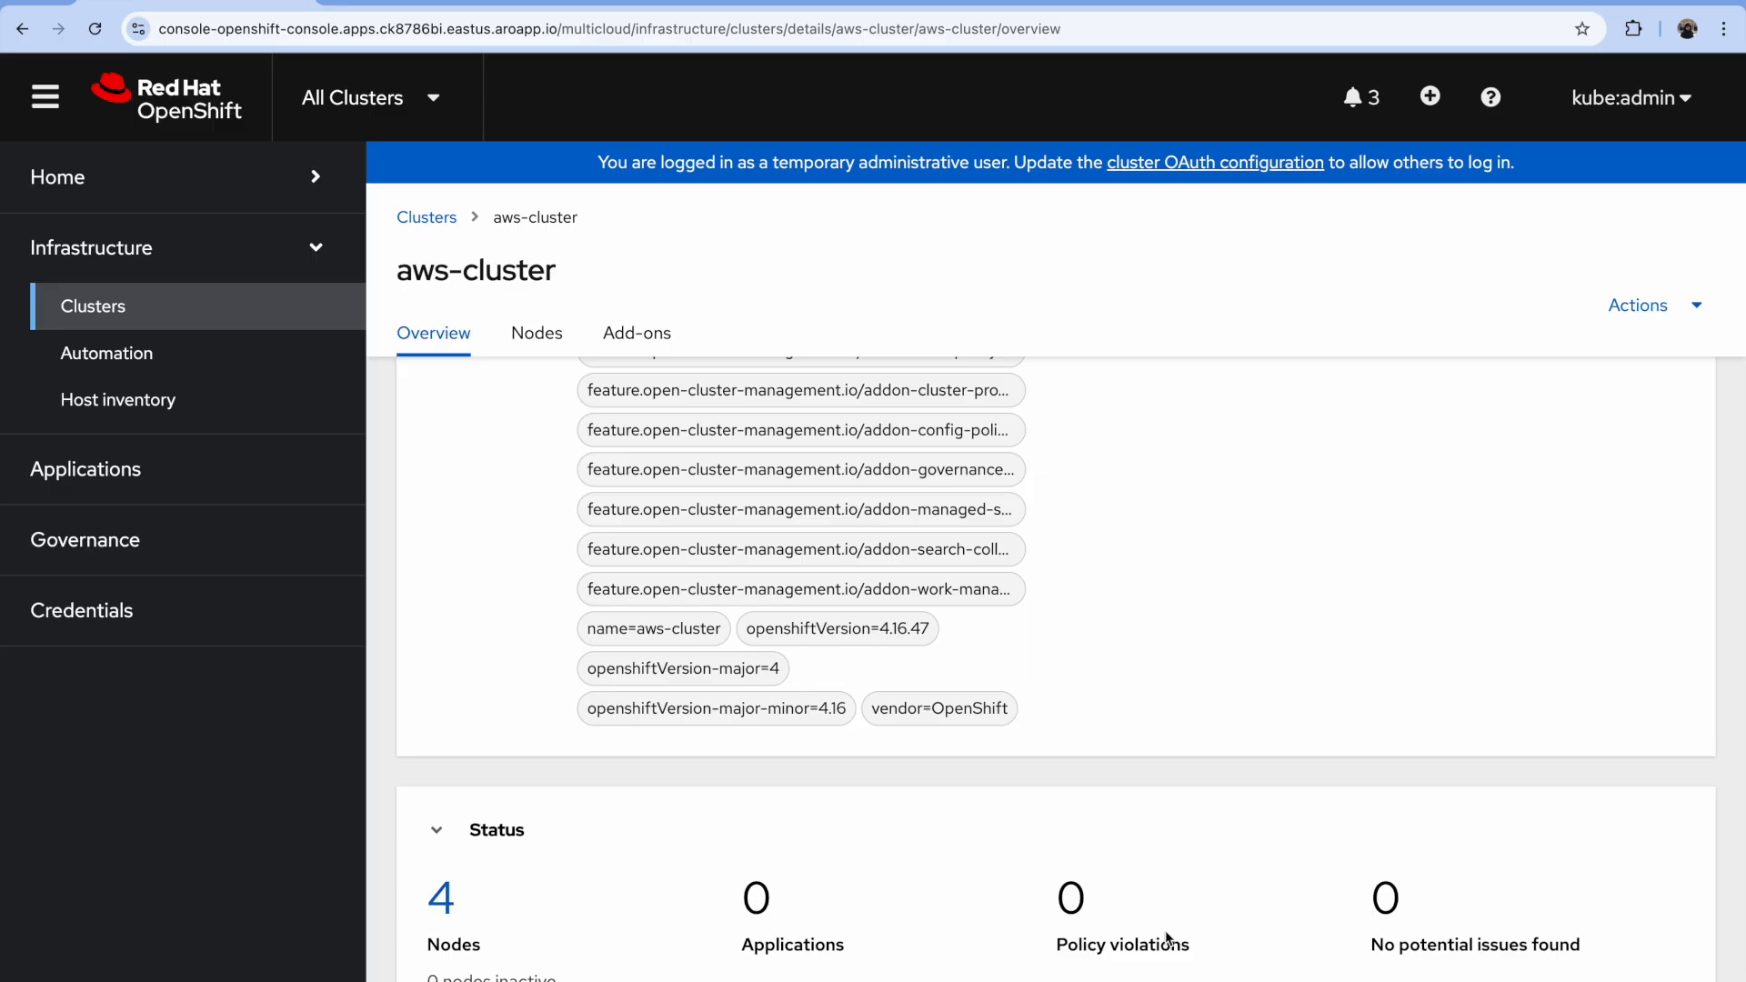
pyautogui.scroll(8, 960, 865)
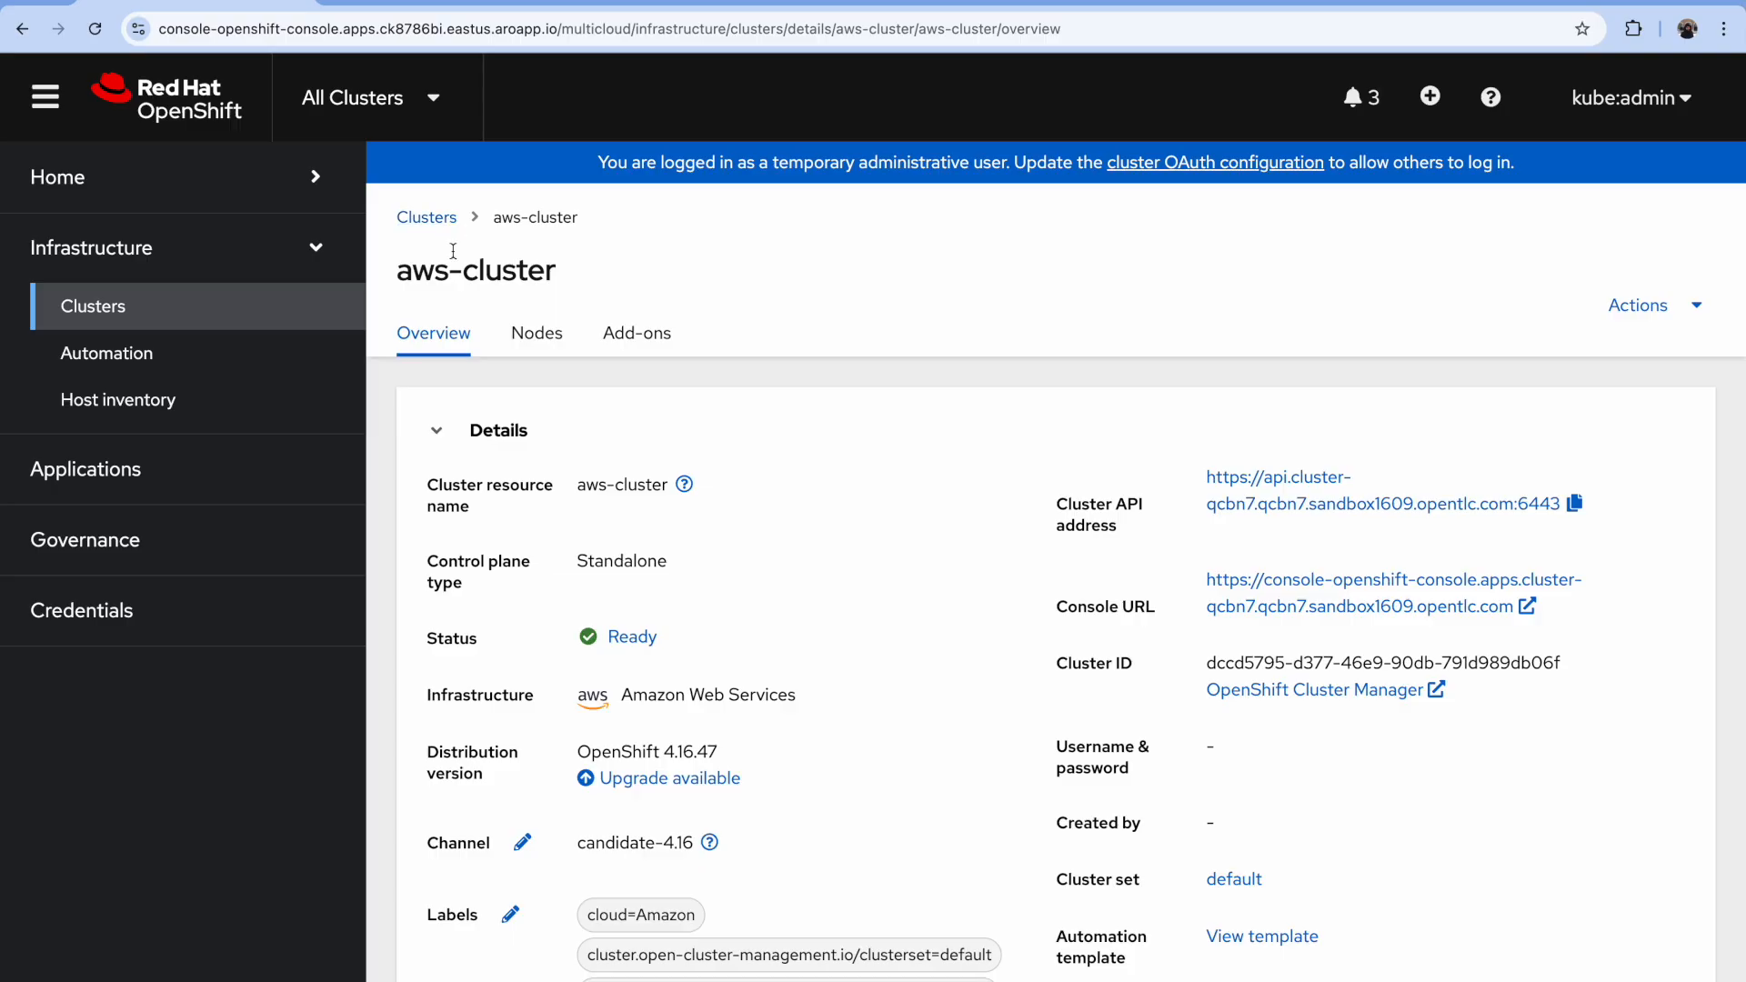
# Step: Return to the cluster list, select aws-cluster and update its automation template to upgrade-template
pyautogui.click(453, 221)
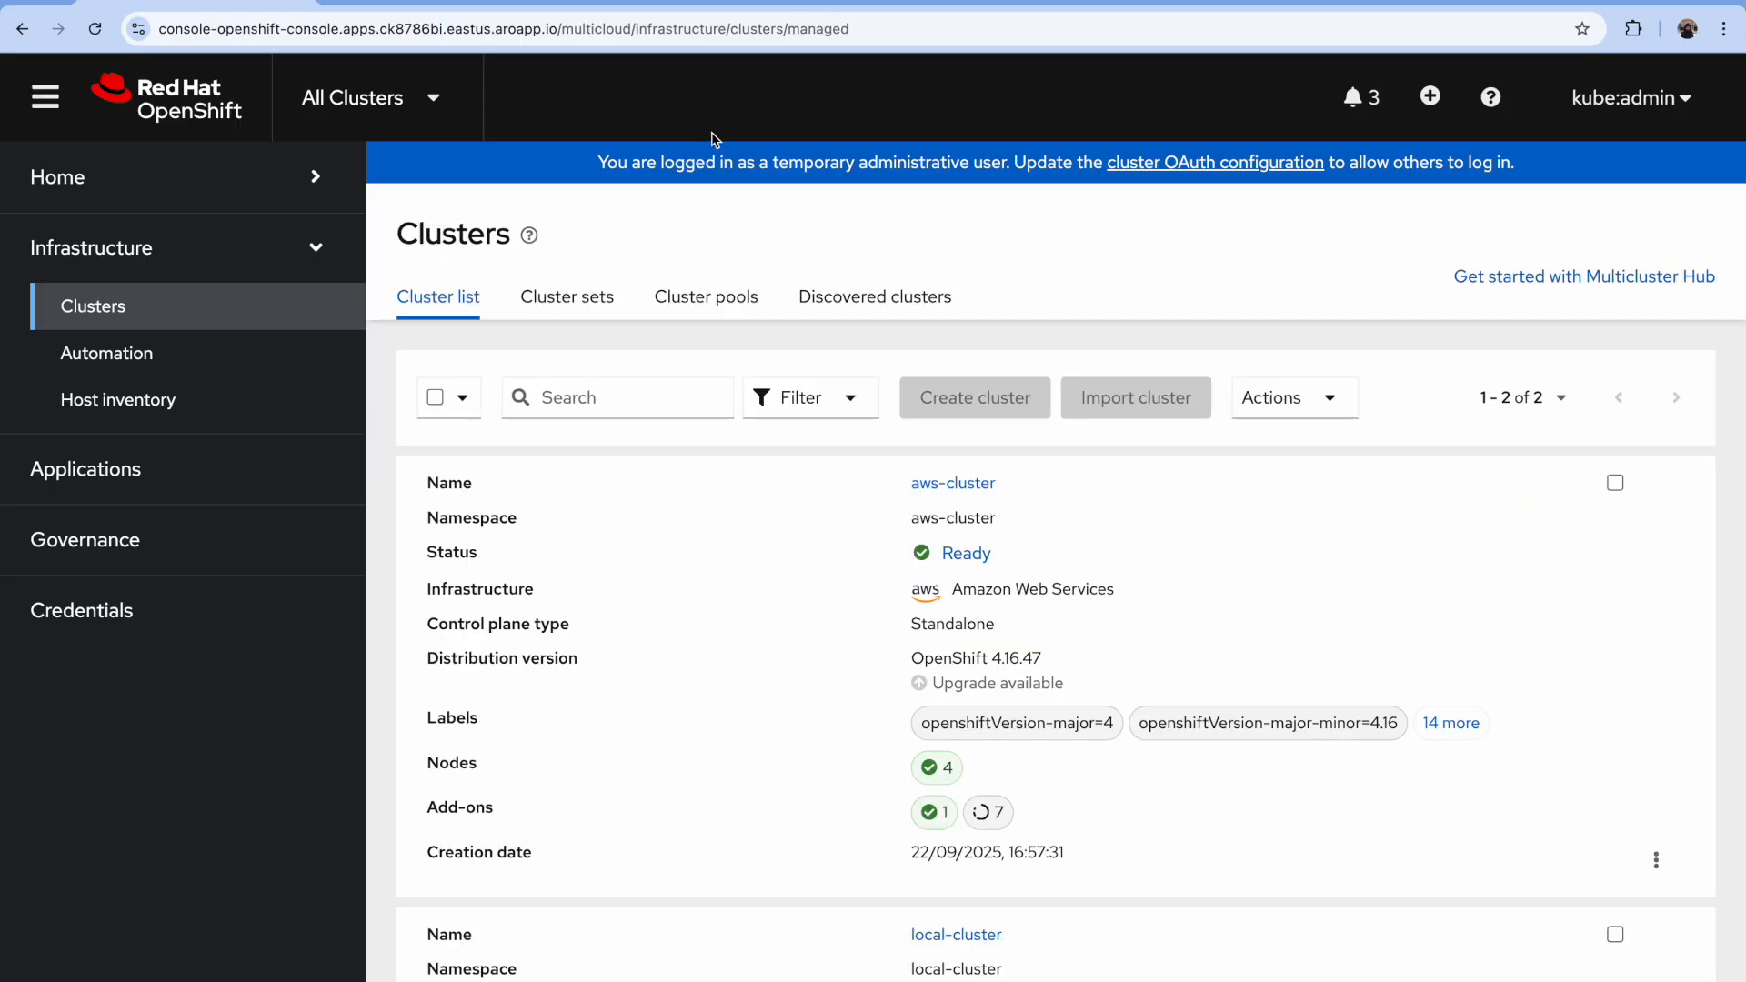
pyautogui.click(1616, 483)
pyautogui.click(1658, 864)
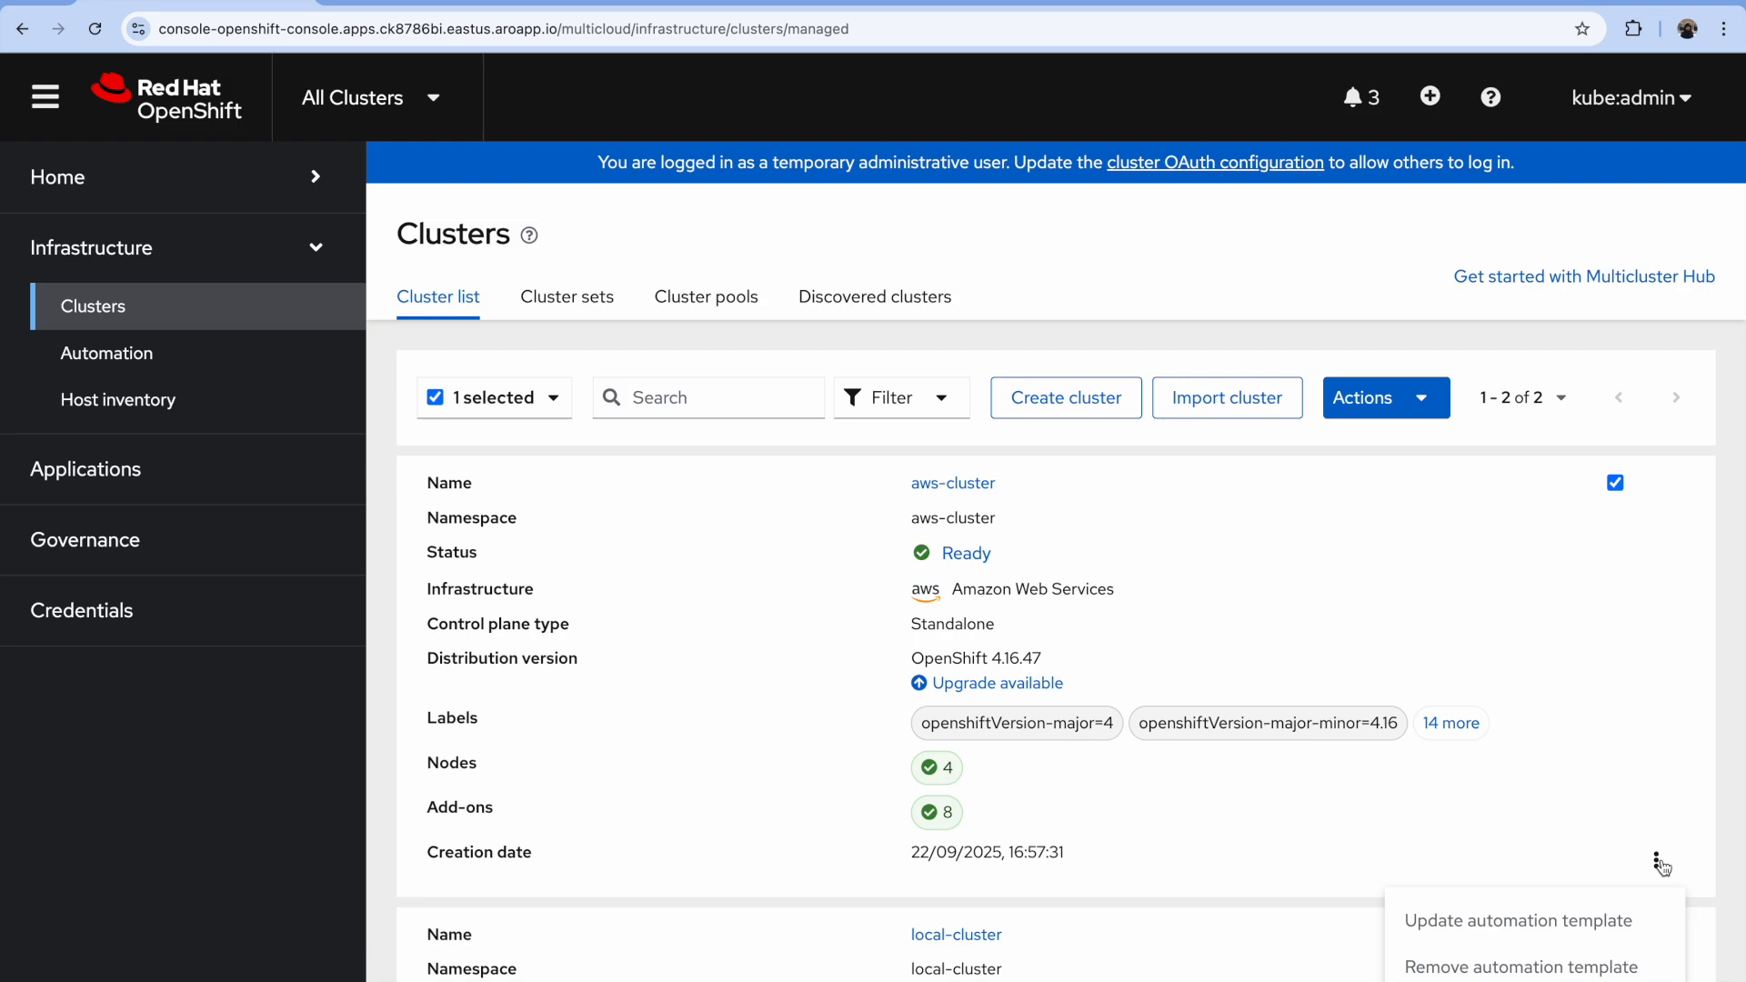
pyautogui.click(1486, 933)
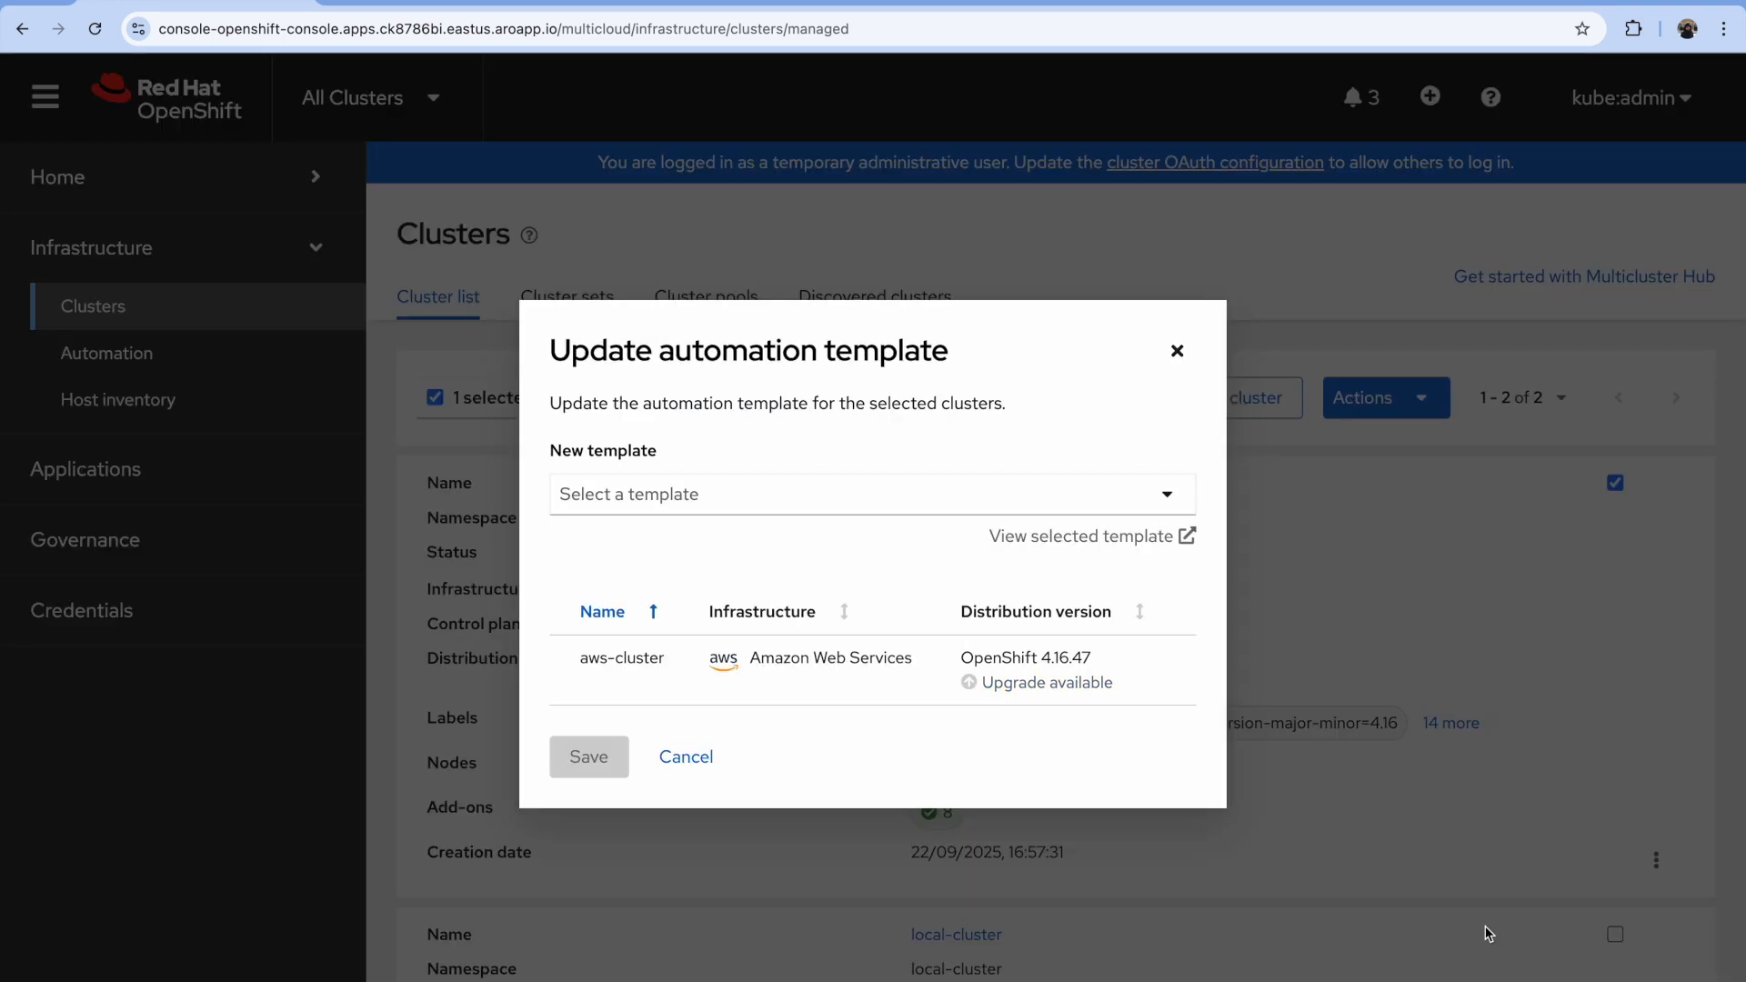
pyautogui.click(732, 497)
pyautogui.click(719, 546)
pyautogui.click(602, 758)
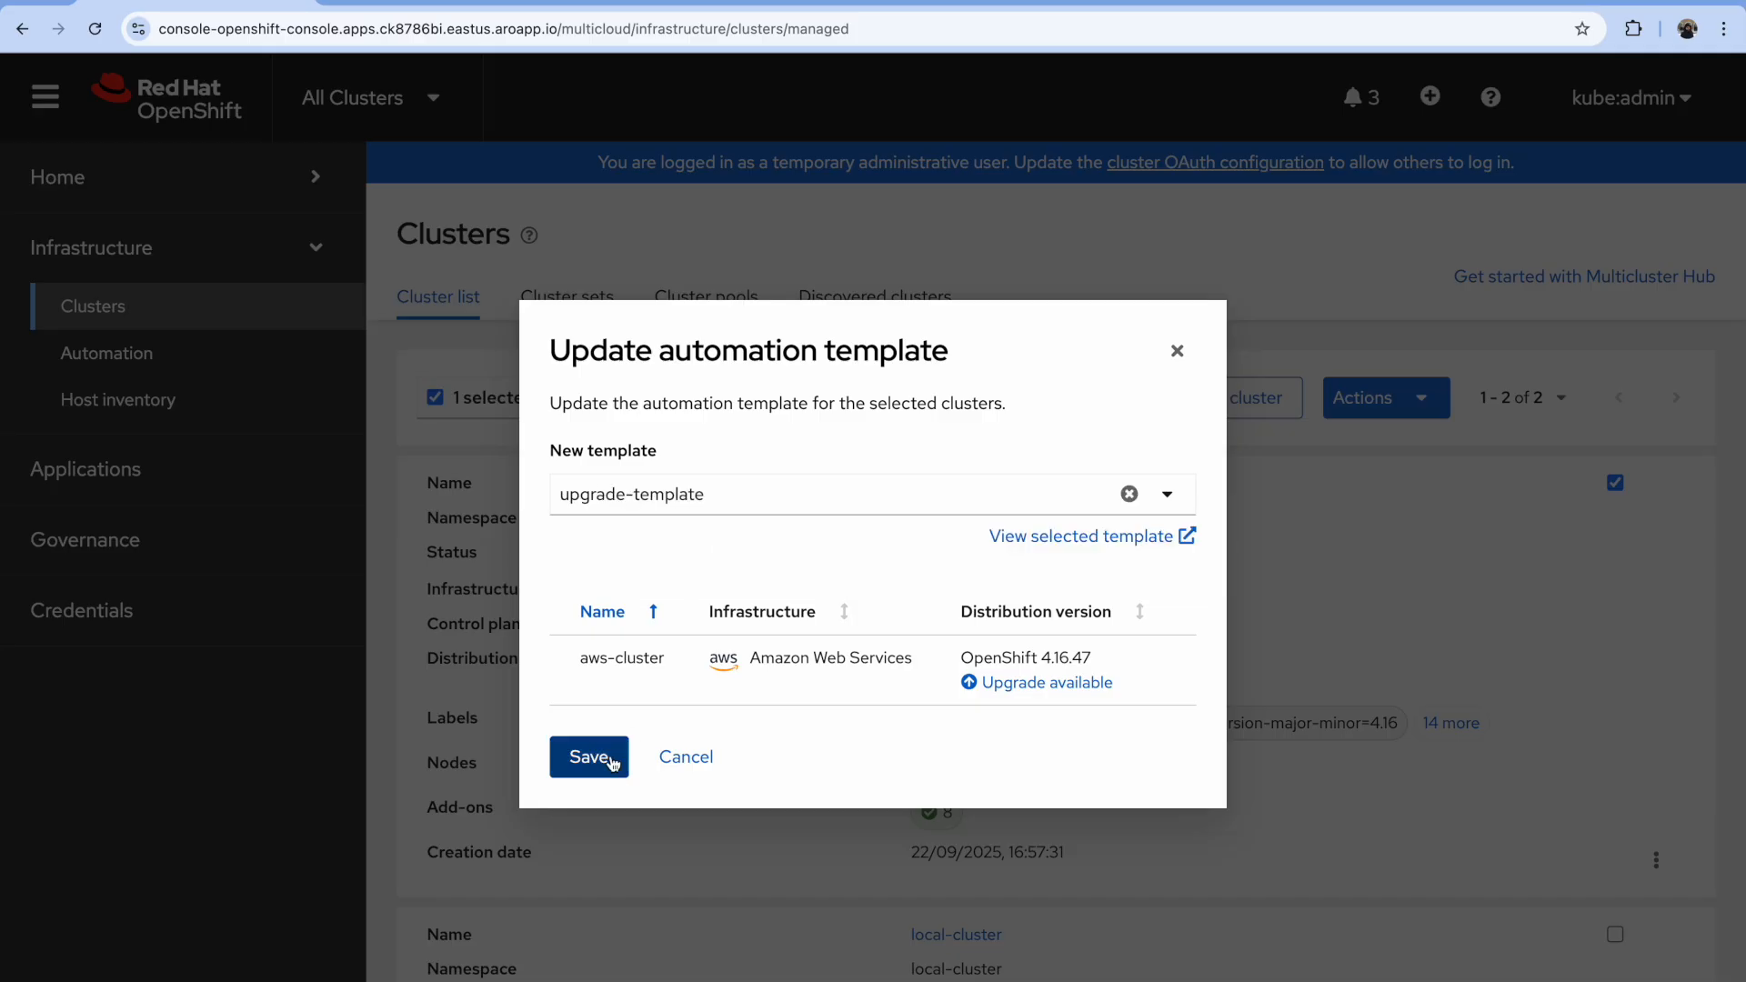
# Step: Upgrade the selected aws-cluster to version 4.16.48
pyautogui.scroll(-3, 1352, 598)
pyautogui.scroll(3, 1352, 597)
pyautogui.click(1422, 400)
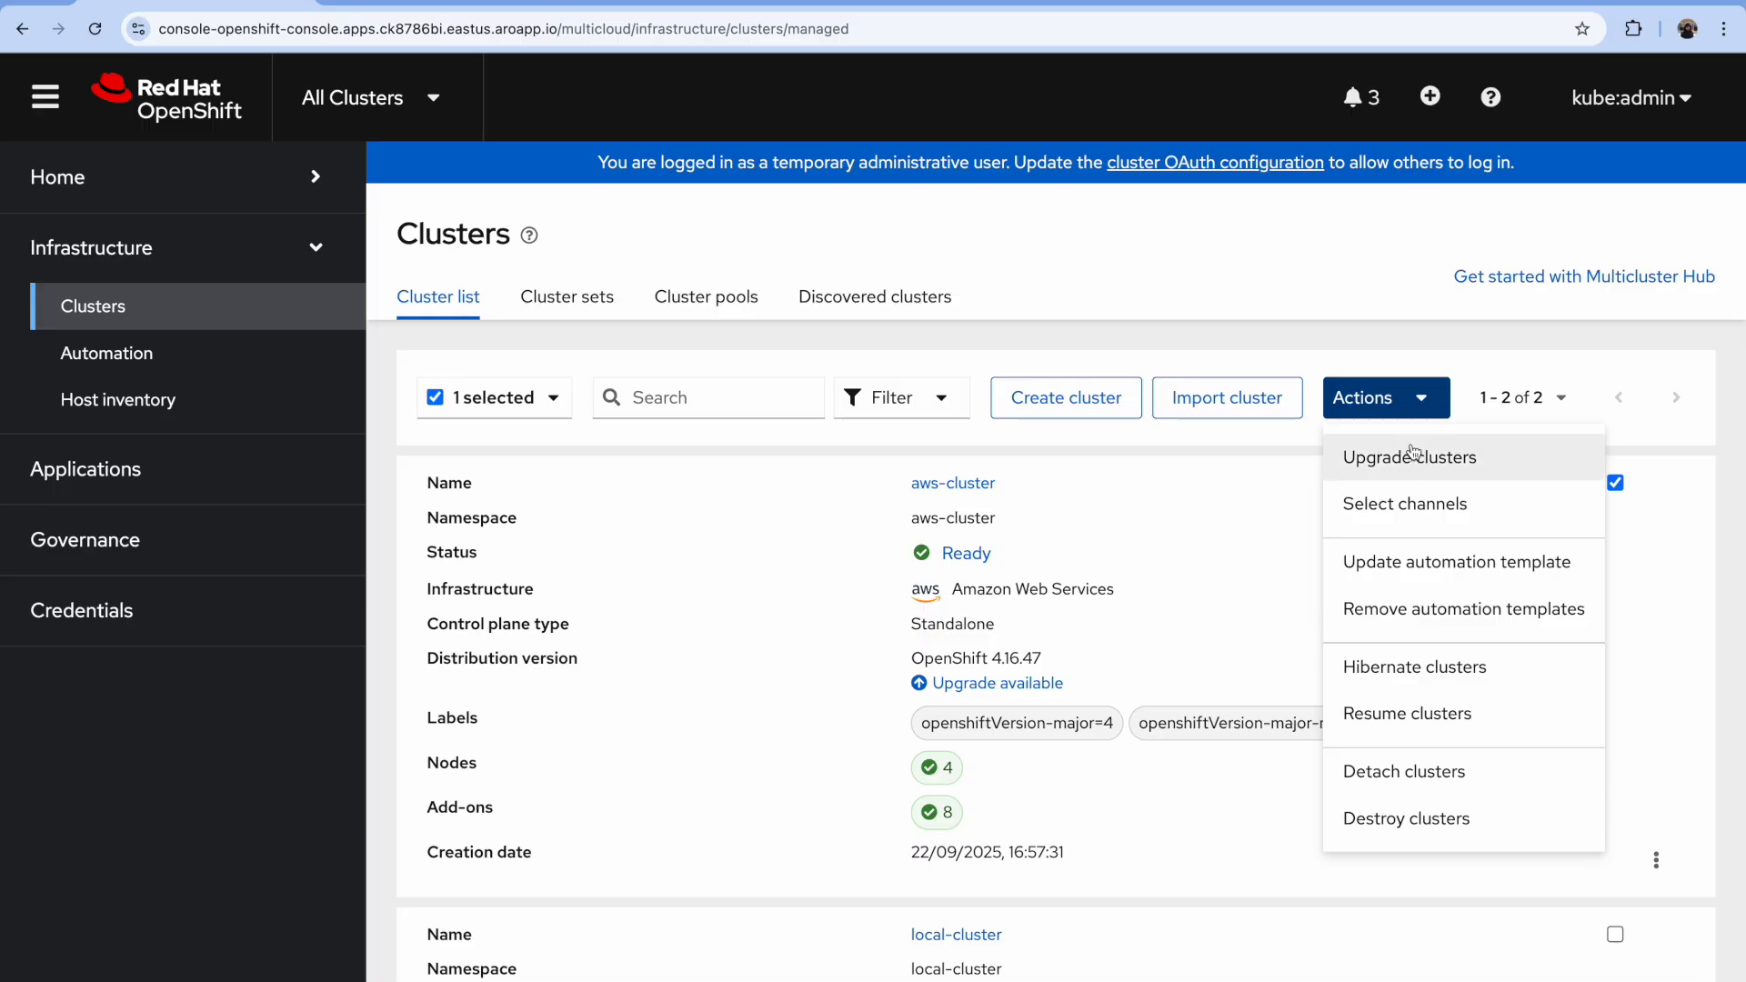
pyautogui.click(1368, 450)
pyautogui.click(1192, 647)
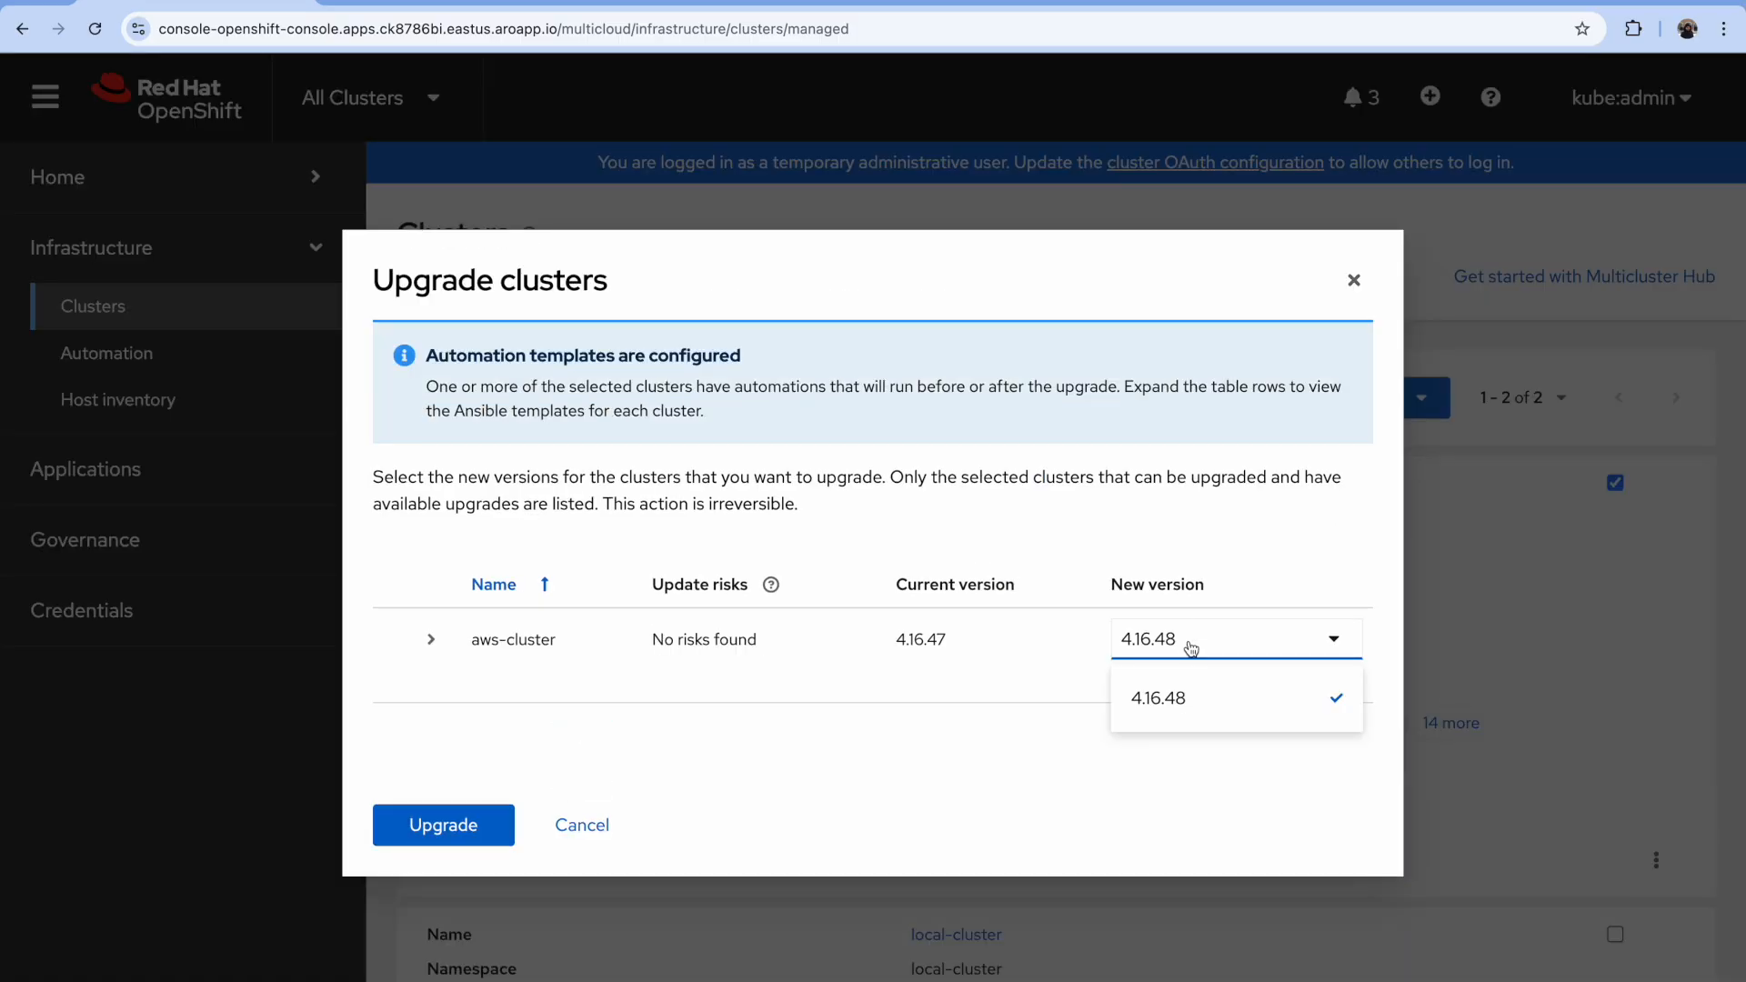
pyautogui.click(1169, 707)
pyautogui.click(471, 828)
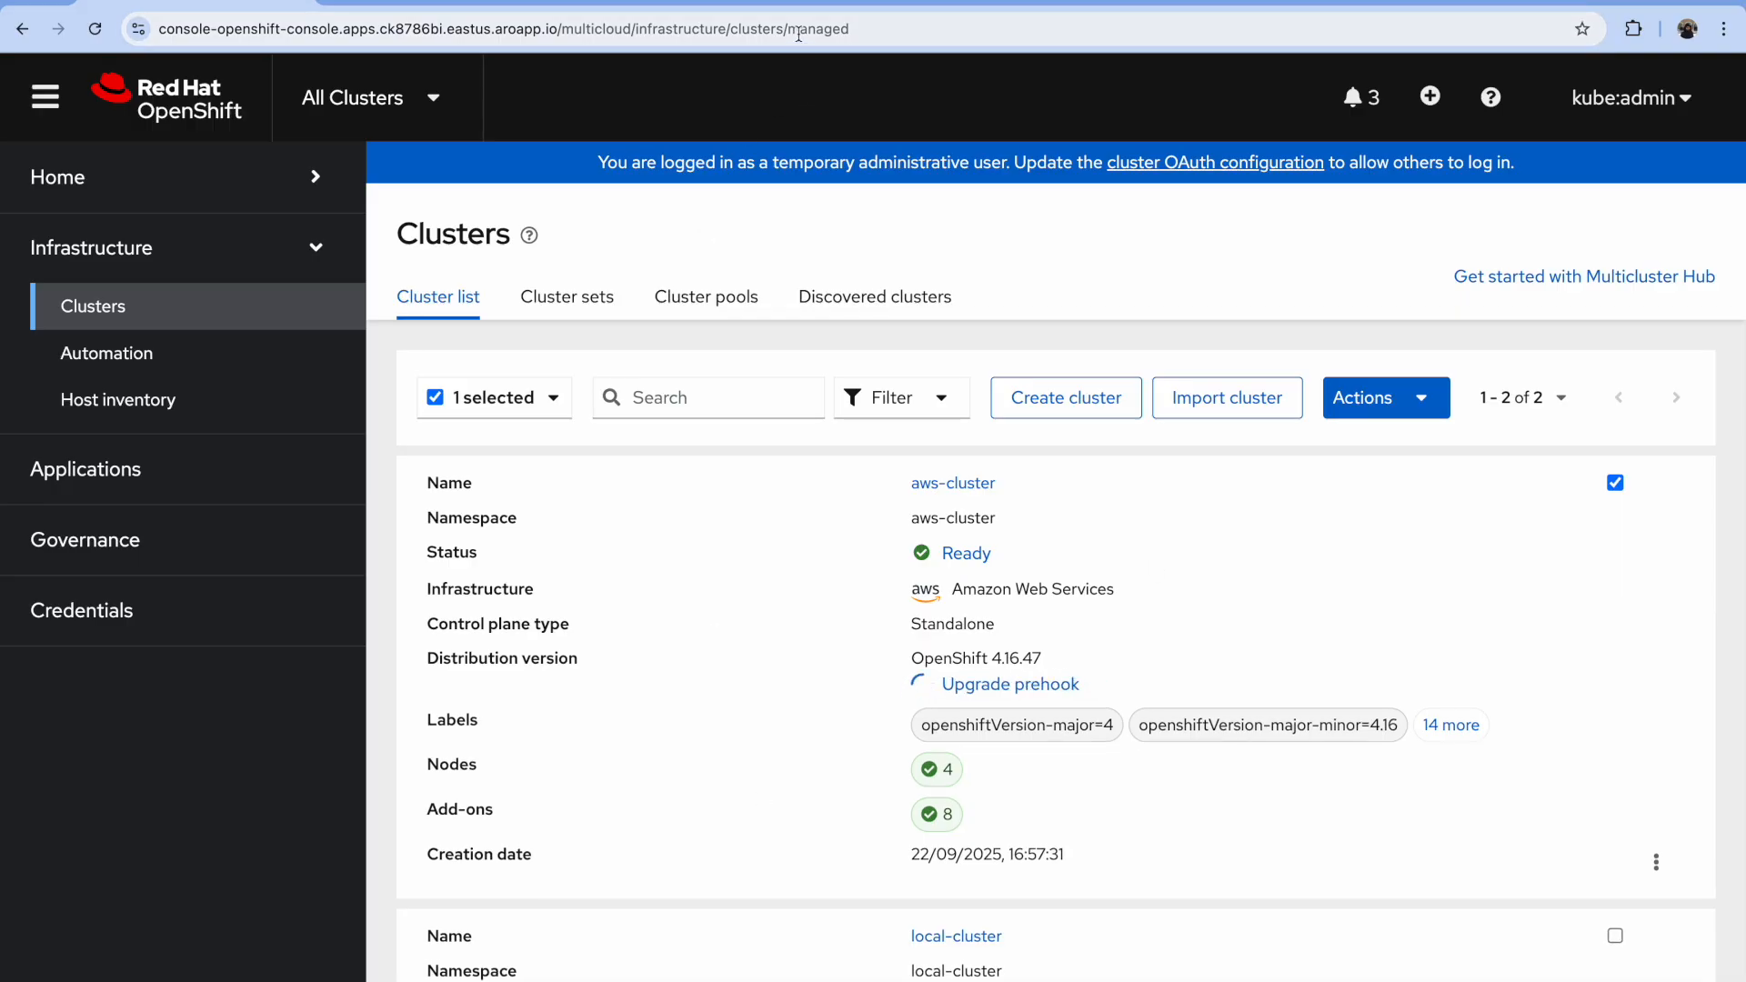
# Step: Open the upgrade prehook status details of aws-cluster from its distribution version
pyautogui.click(1001, 689)
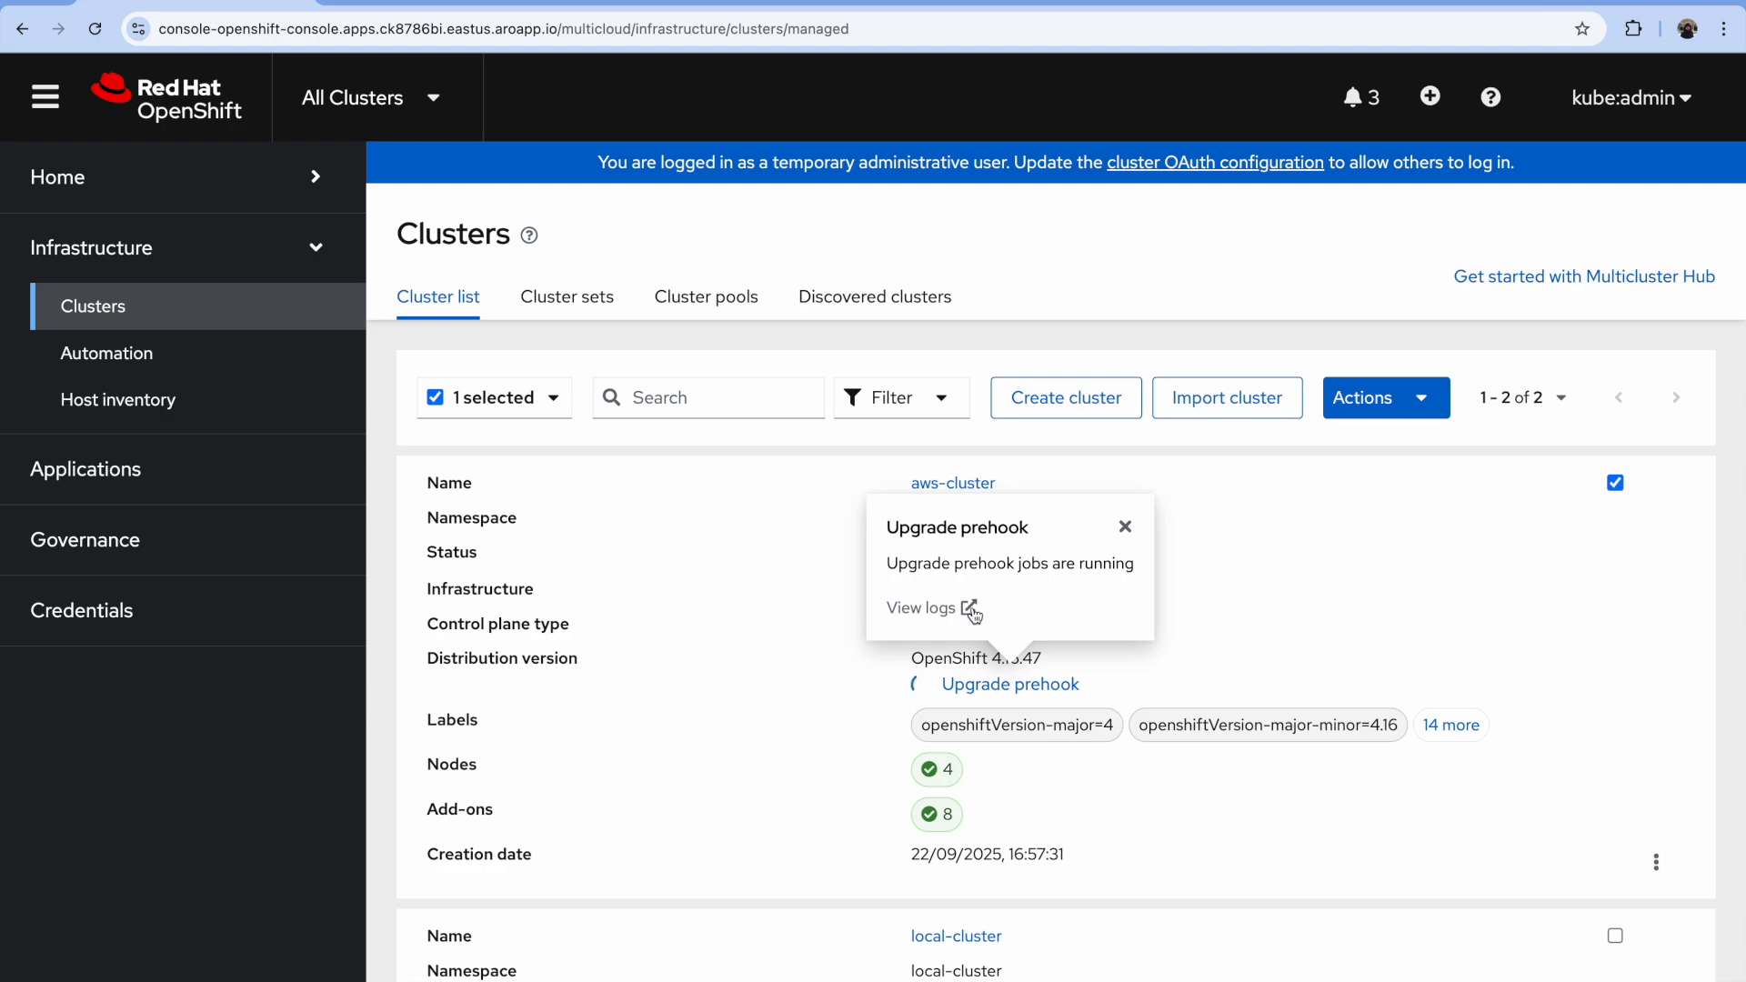
pyautogui.click(1126, 527)
pyautogui.click(1008, 684)
# Step: Switch to Ansible Automation Platform, dismiss the token information, and open the output of the running job 63 ocp-pre-post-upgrade-job
pyautogui.click(711, 1)
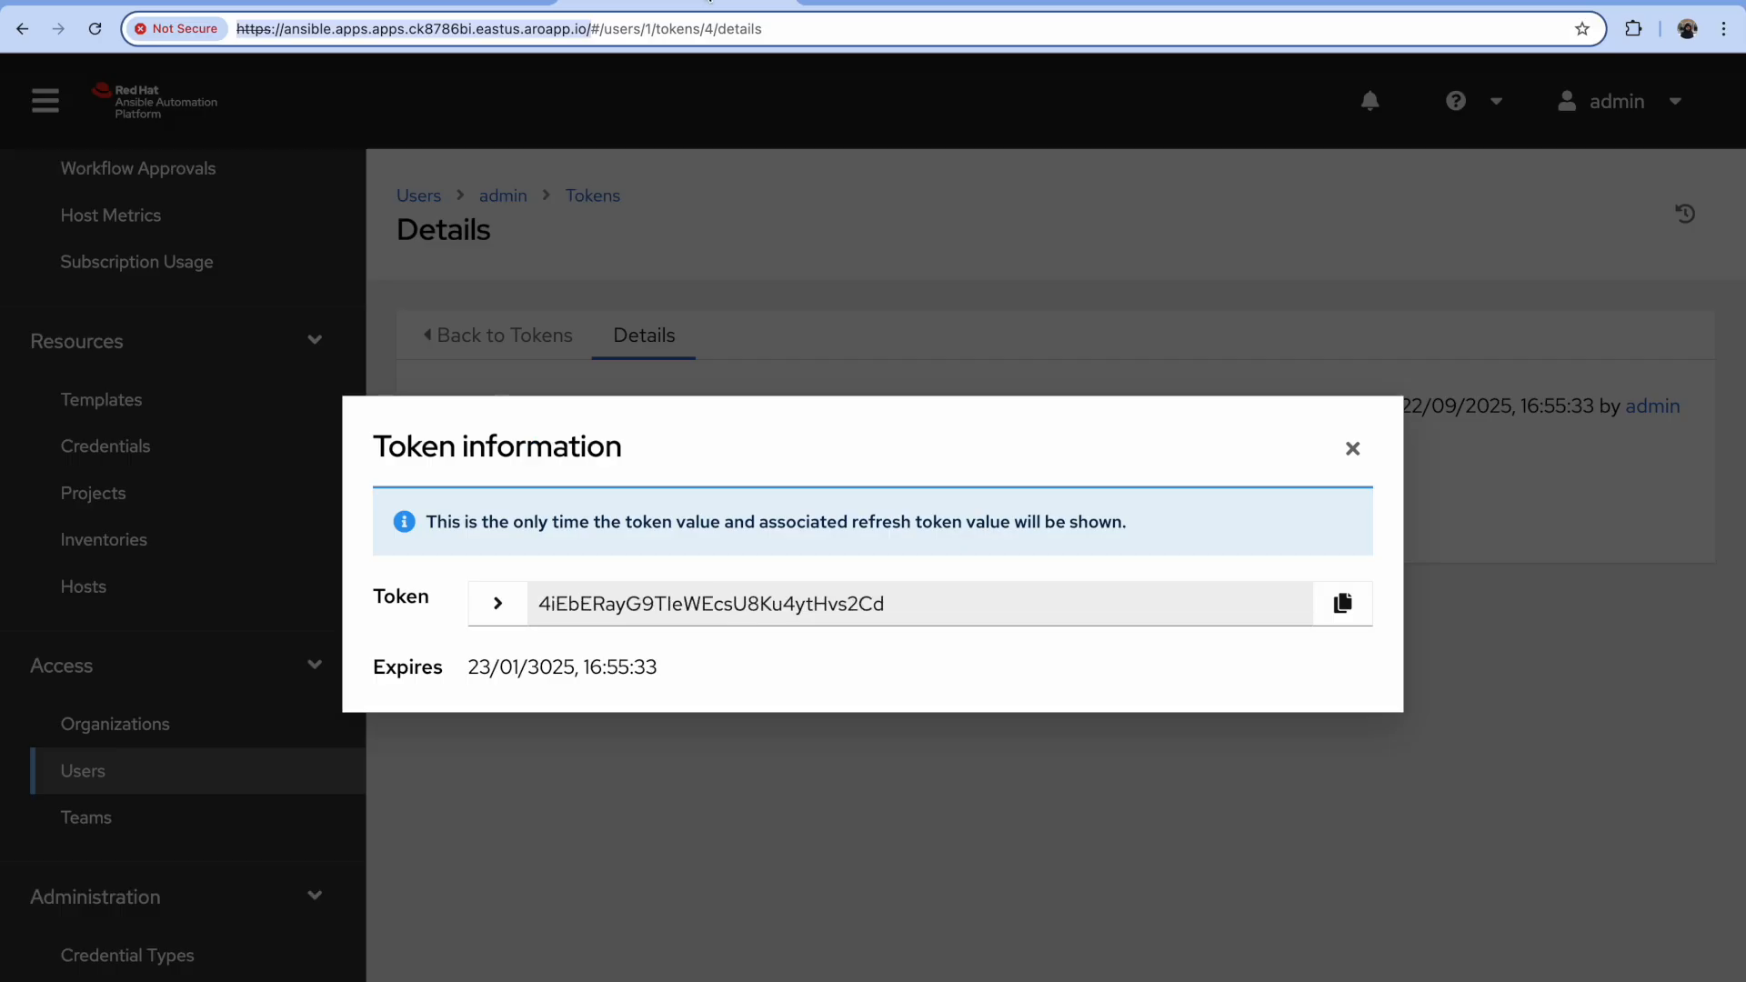
pyautogui.click(1353, 449)
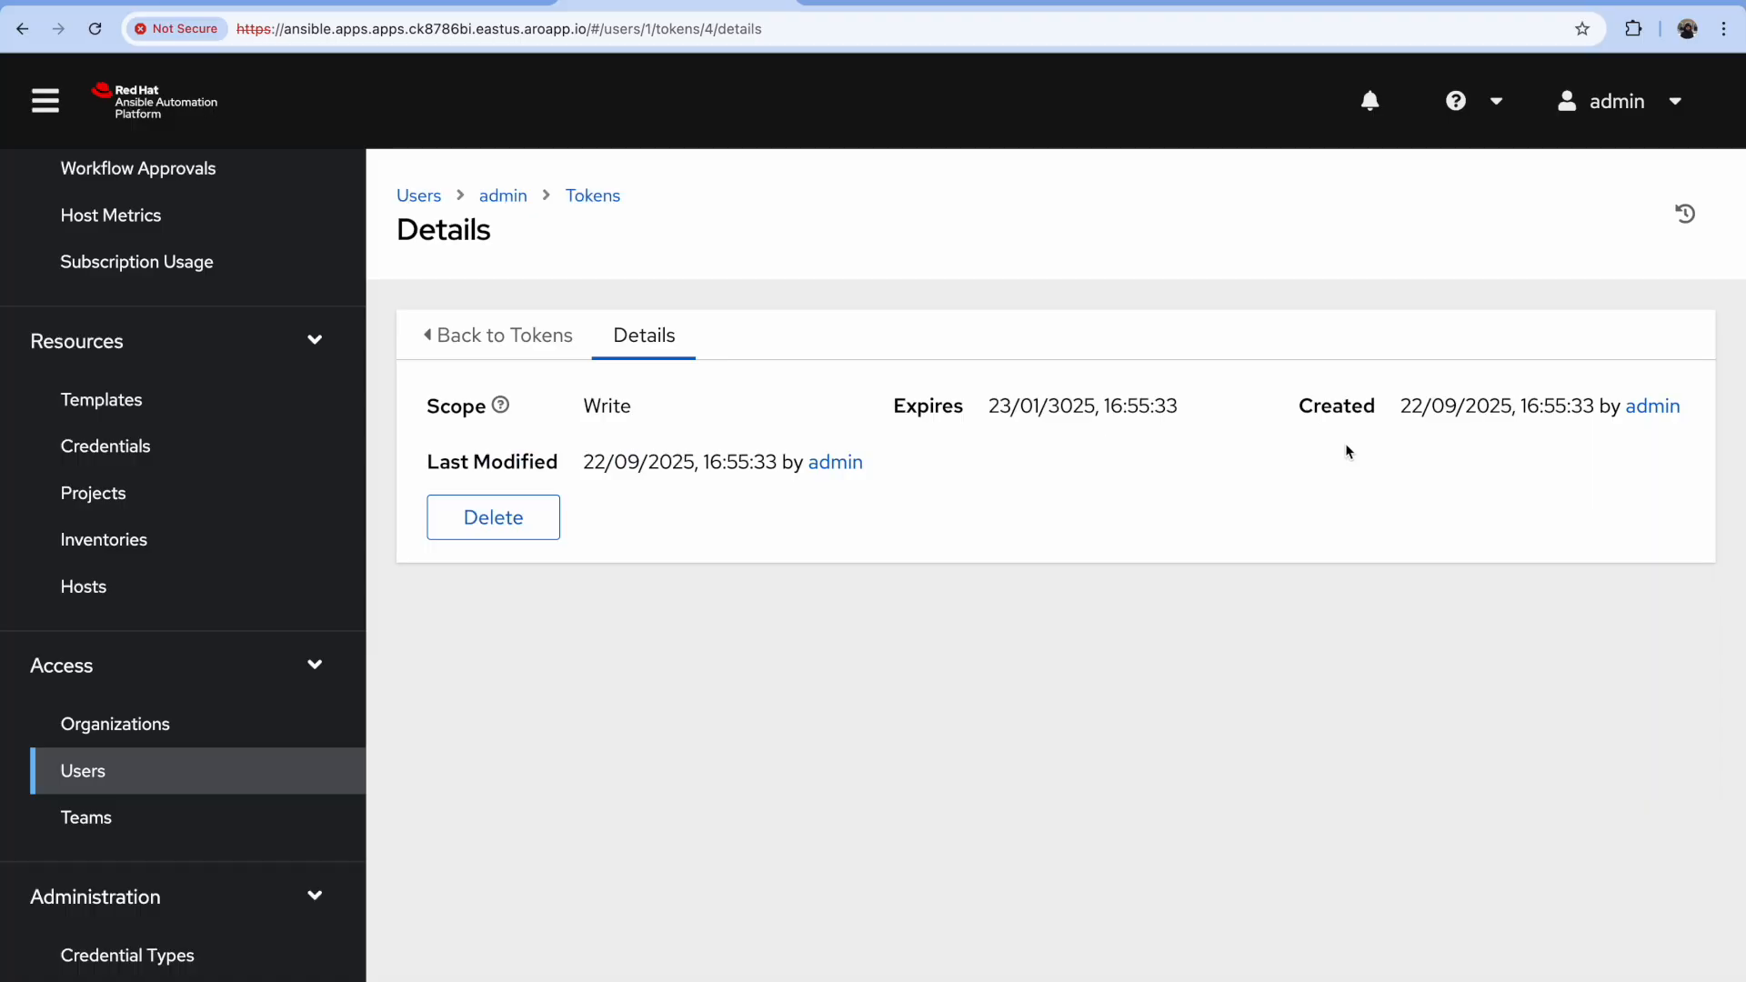
pyautogui.scroll(2, 241, 438)
pyautogui.scroll(4, 241, 439)
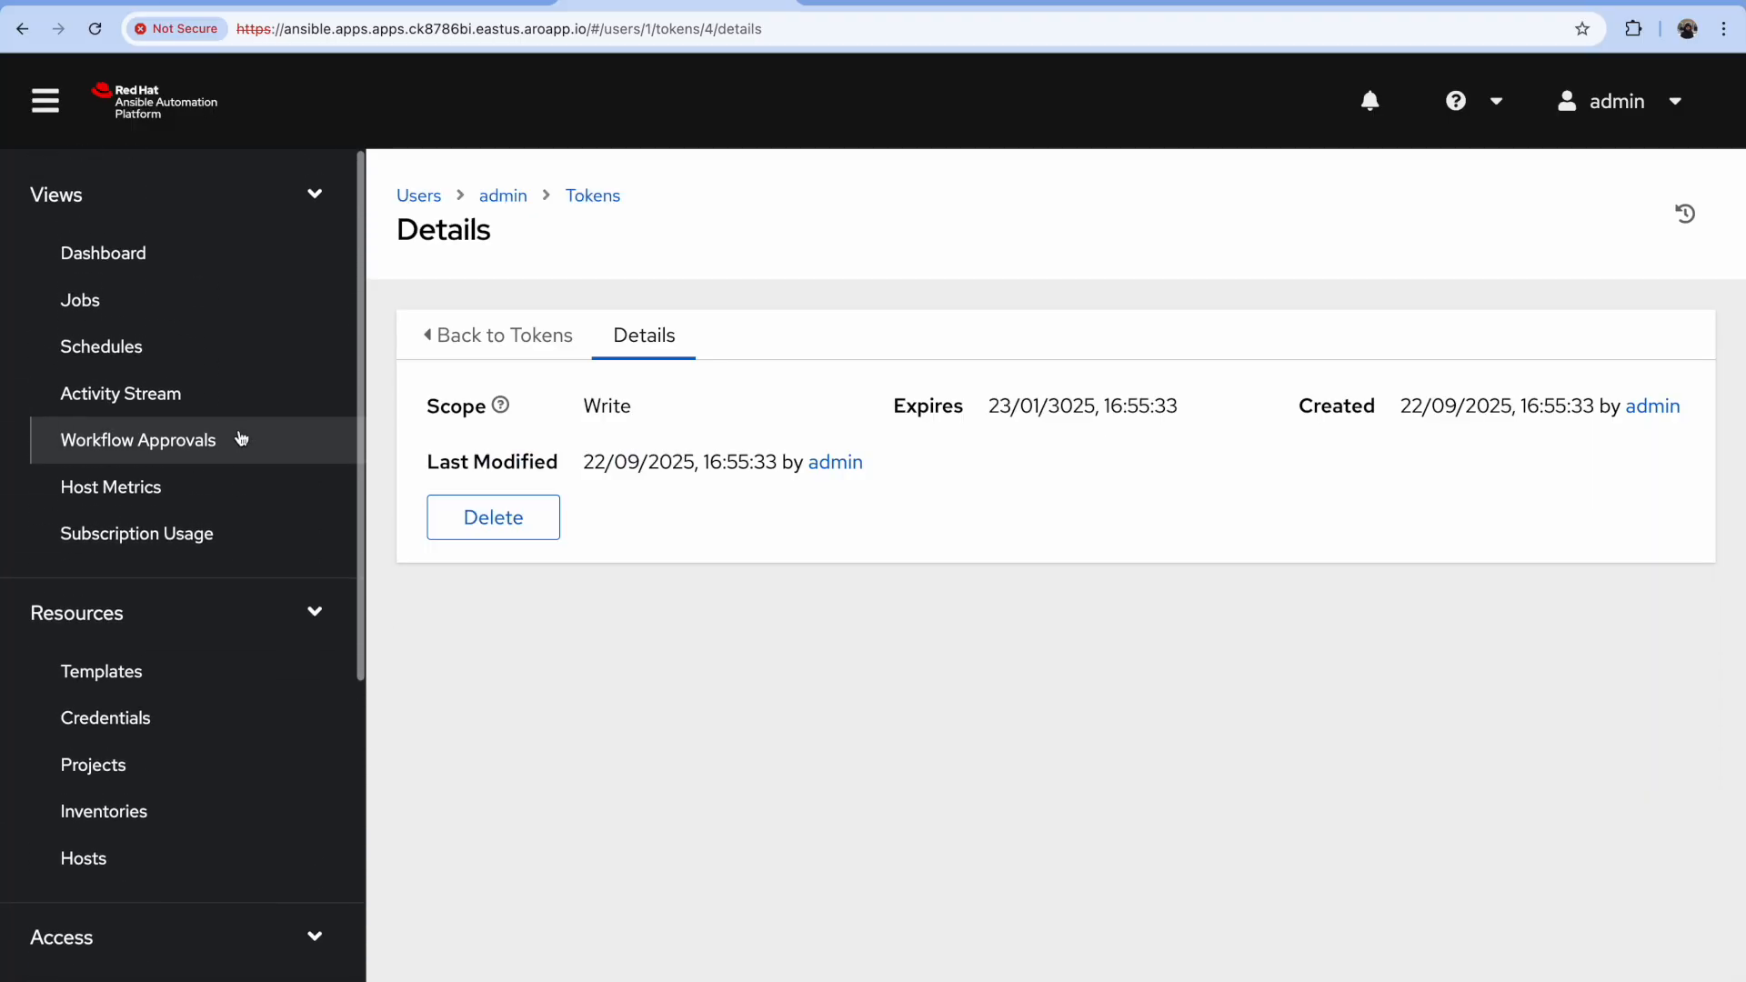
pyautogui.click(118, 304)
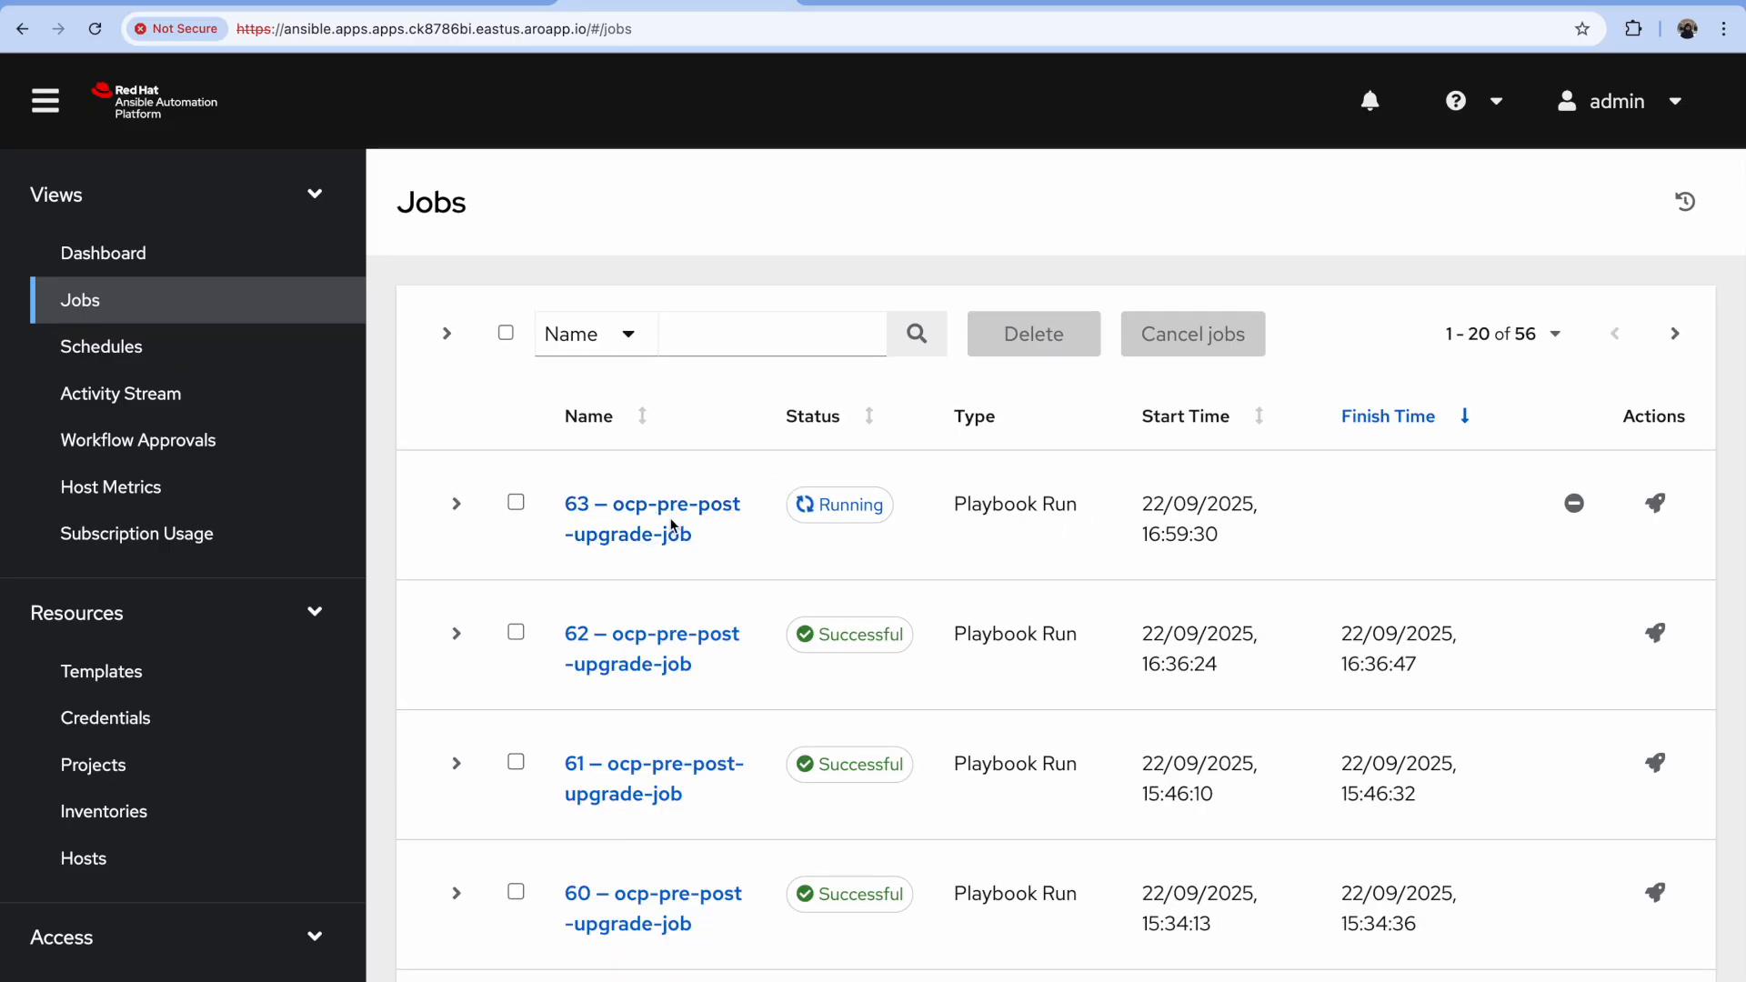
pyautogui.click(678, 503)
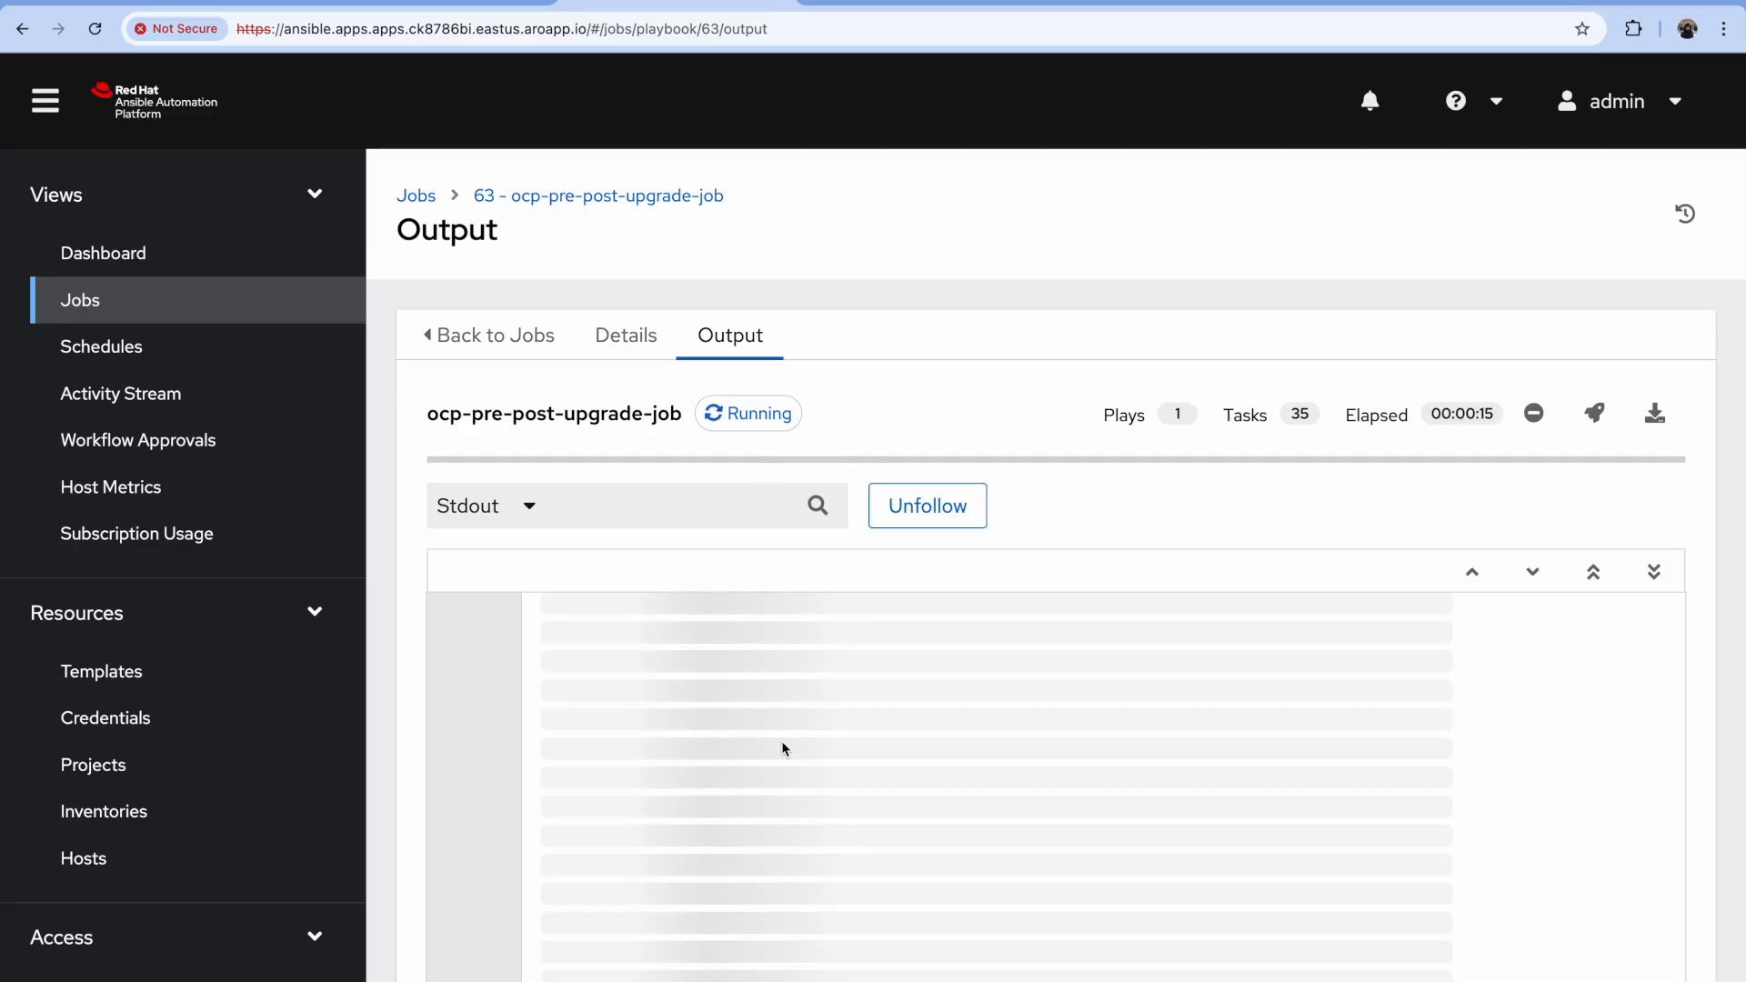
# Step: Return to the OpenShift cluster list and open the logs of aws-cluster's upgrade prehook jobs
pyautogui.click(223, 3)
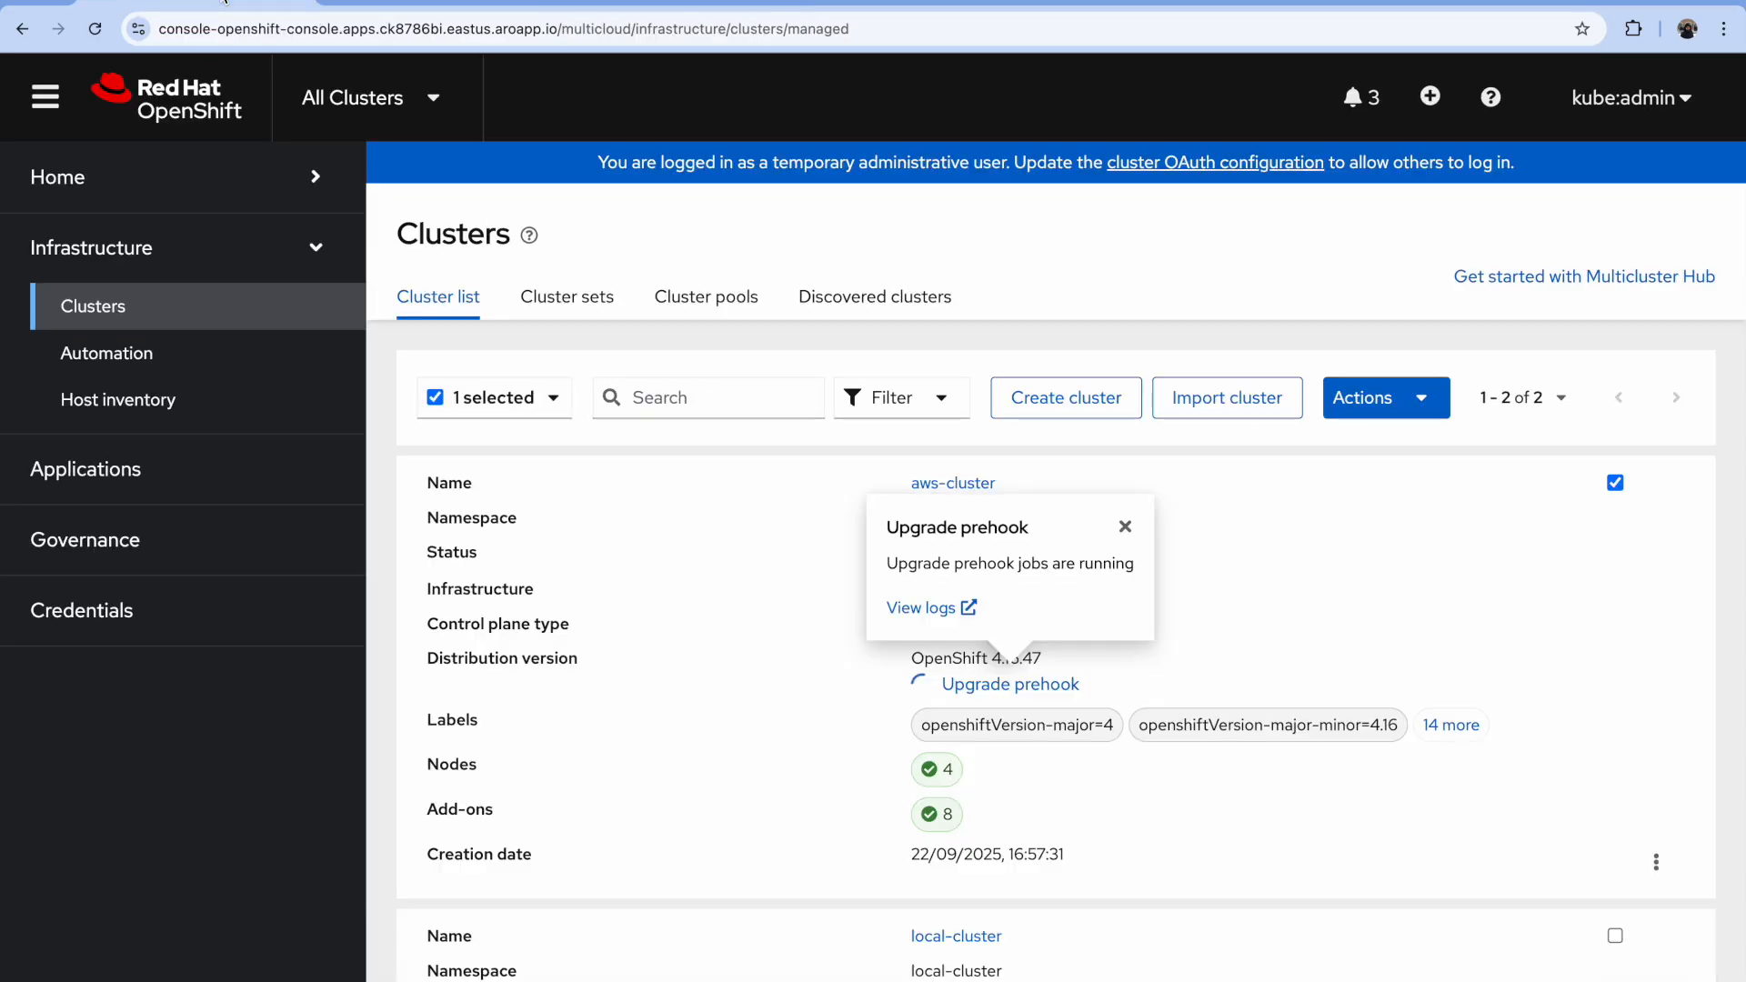
pyautogui.click(967, 609)
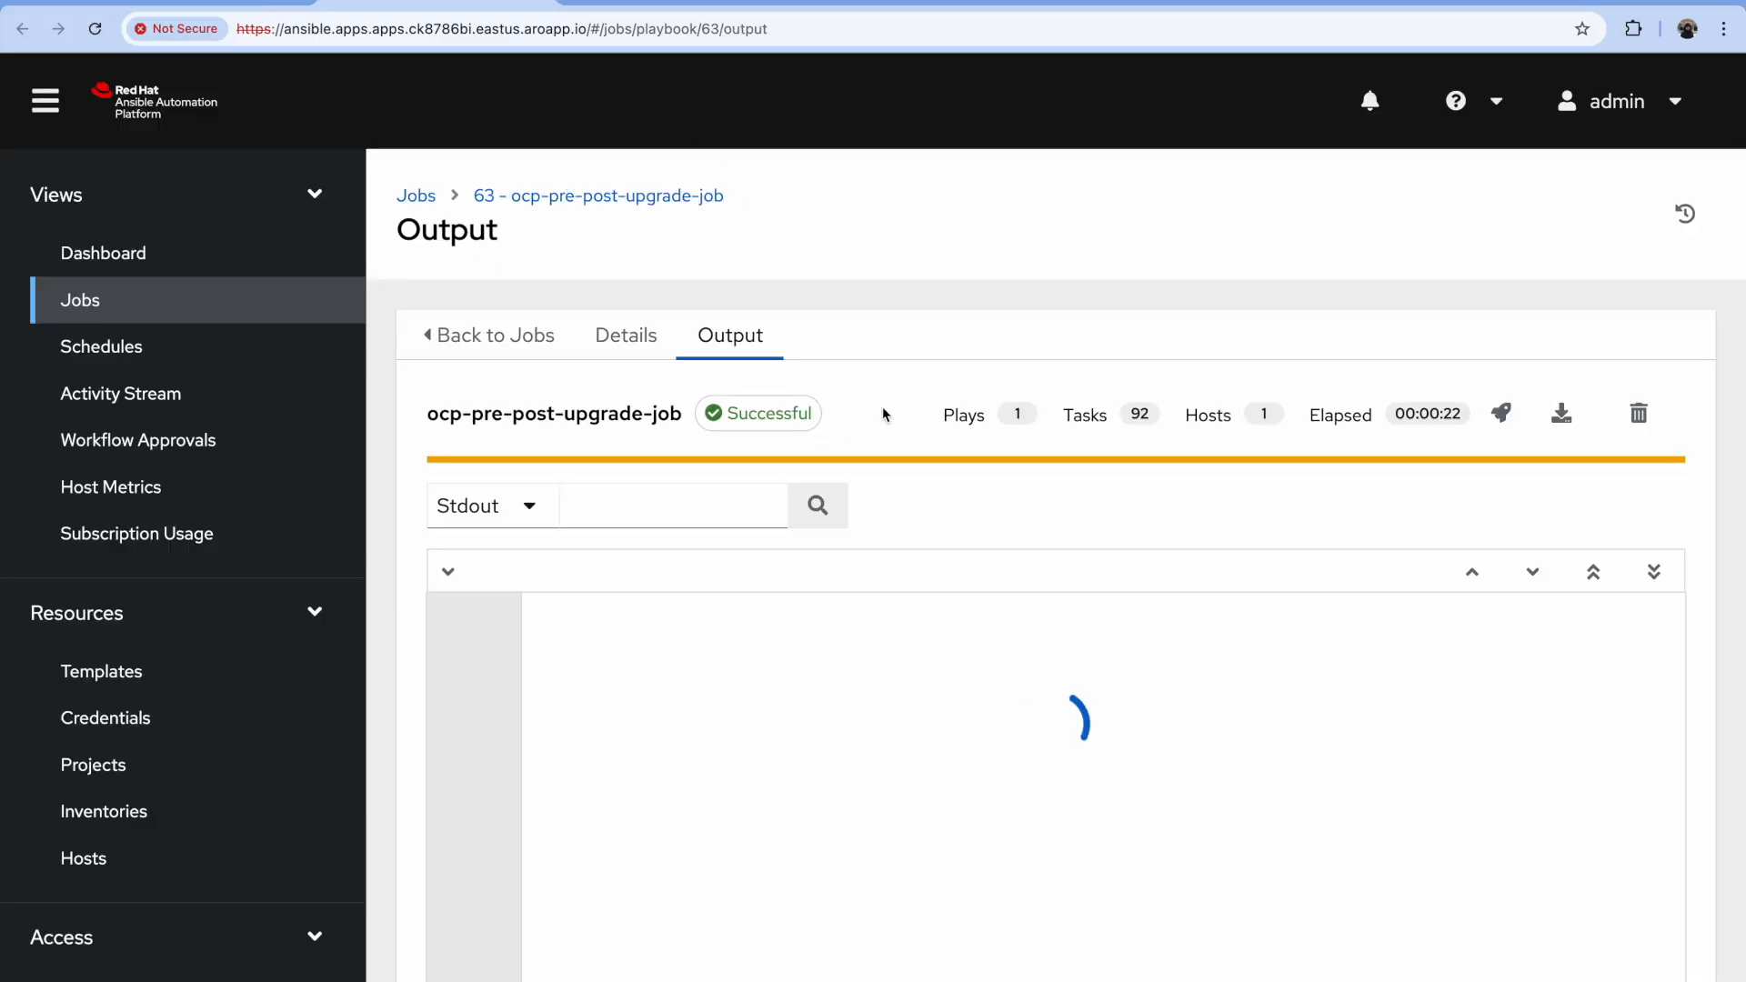
pyautogui.scroll(-5, 1199, 782)
pyautogui.scroll(5, 1199, 782)
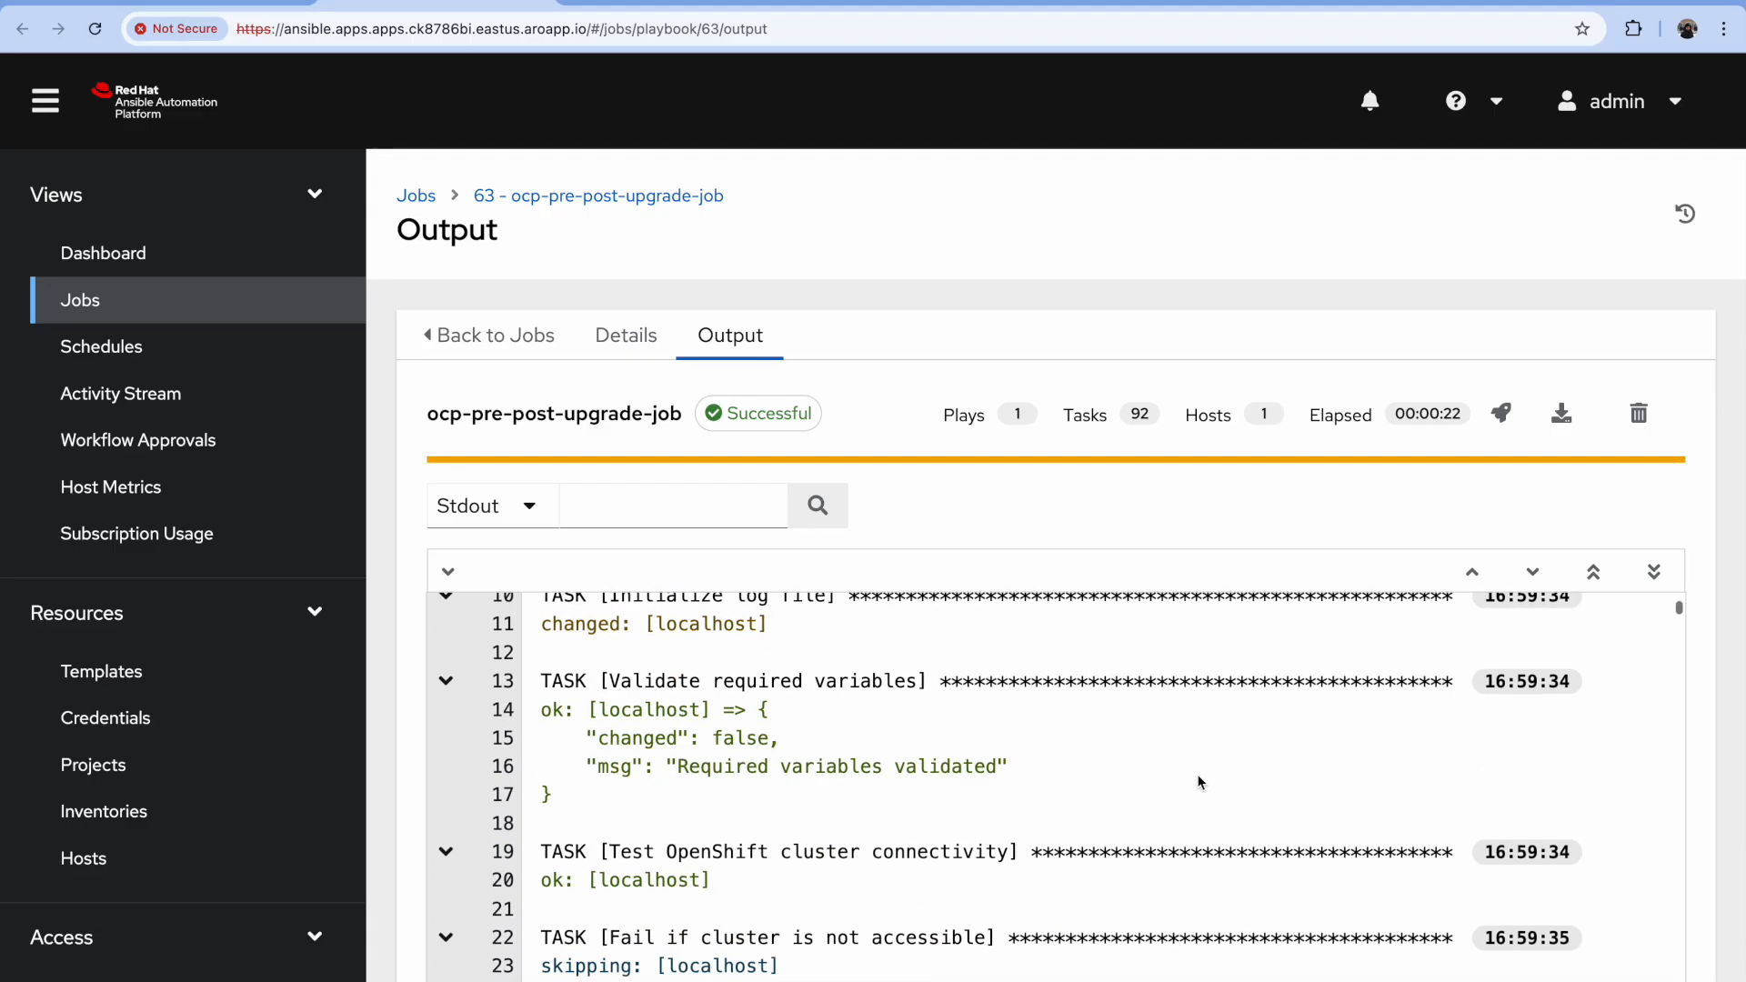
# Step: Examine the pre-upgrade check tasks in the output of job 63, from variable validation to the node counts
pyautogui.moveTo(602, 681); pyautogui.dragTo(805, 823)
pyautogui.scroll(-1, 774, 869)
pyautogui.scroll(-7, 774, 869)
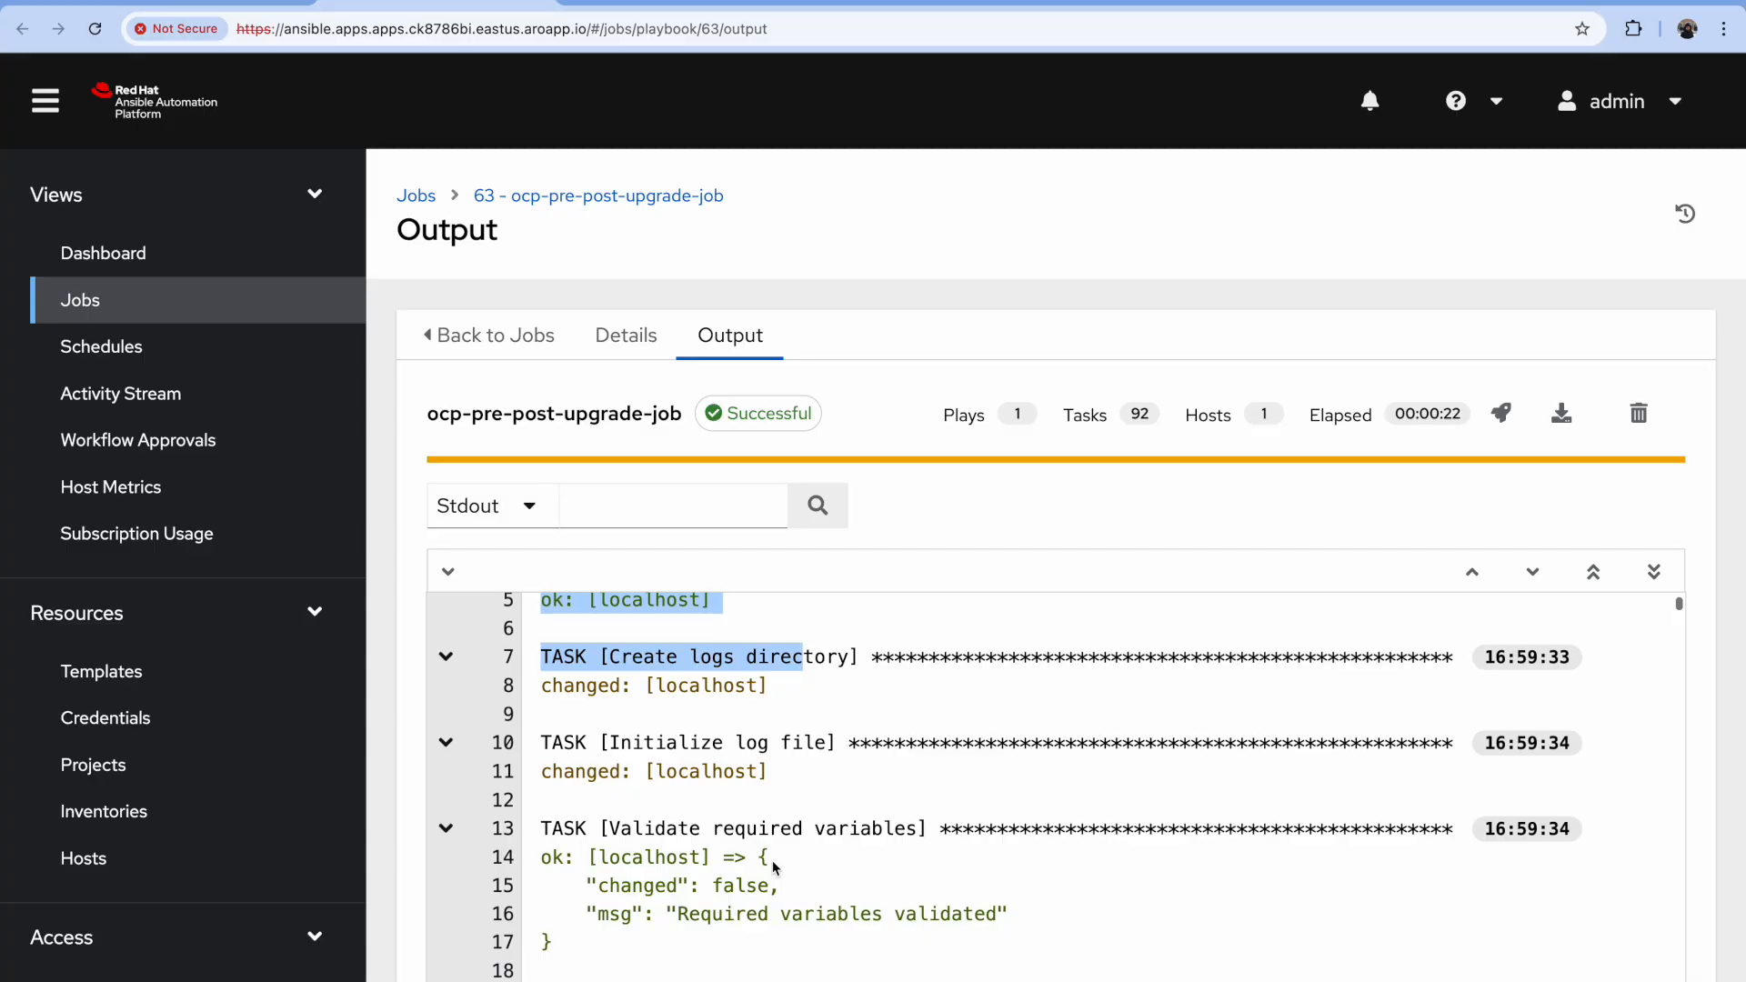
pyautogui.scroll(-1, 774, 869)
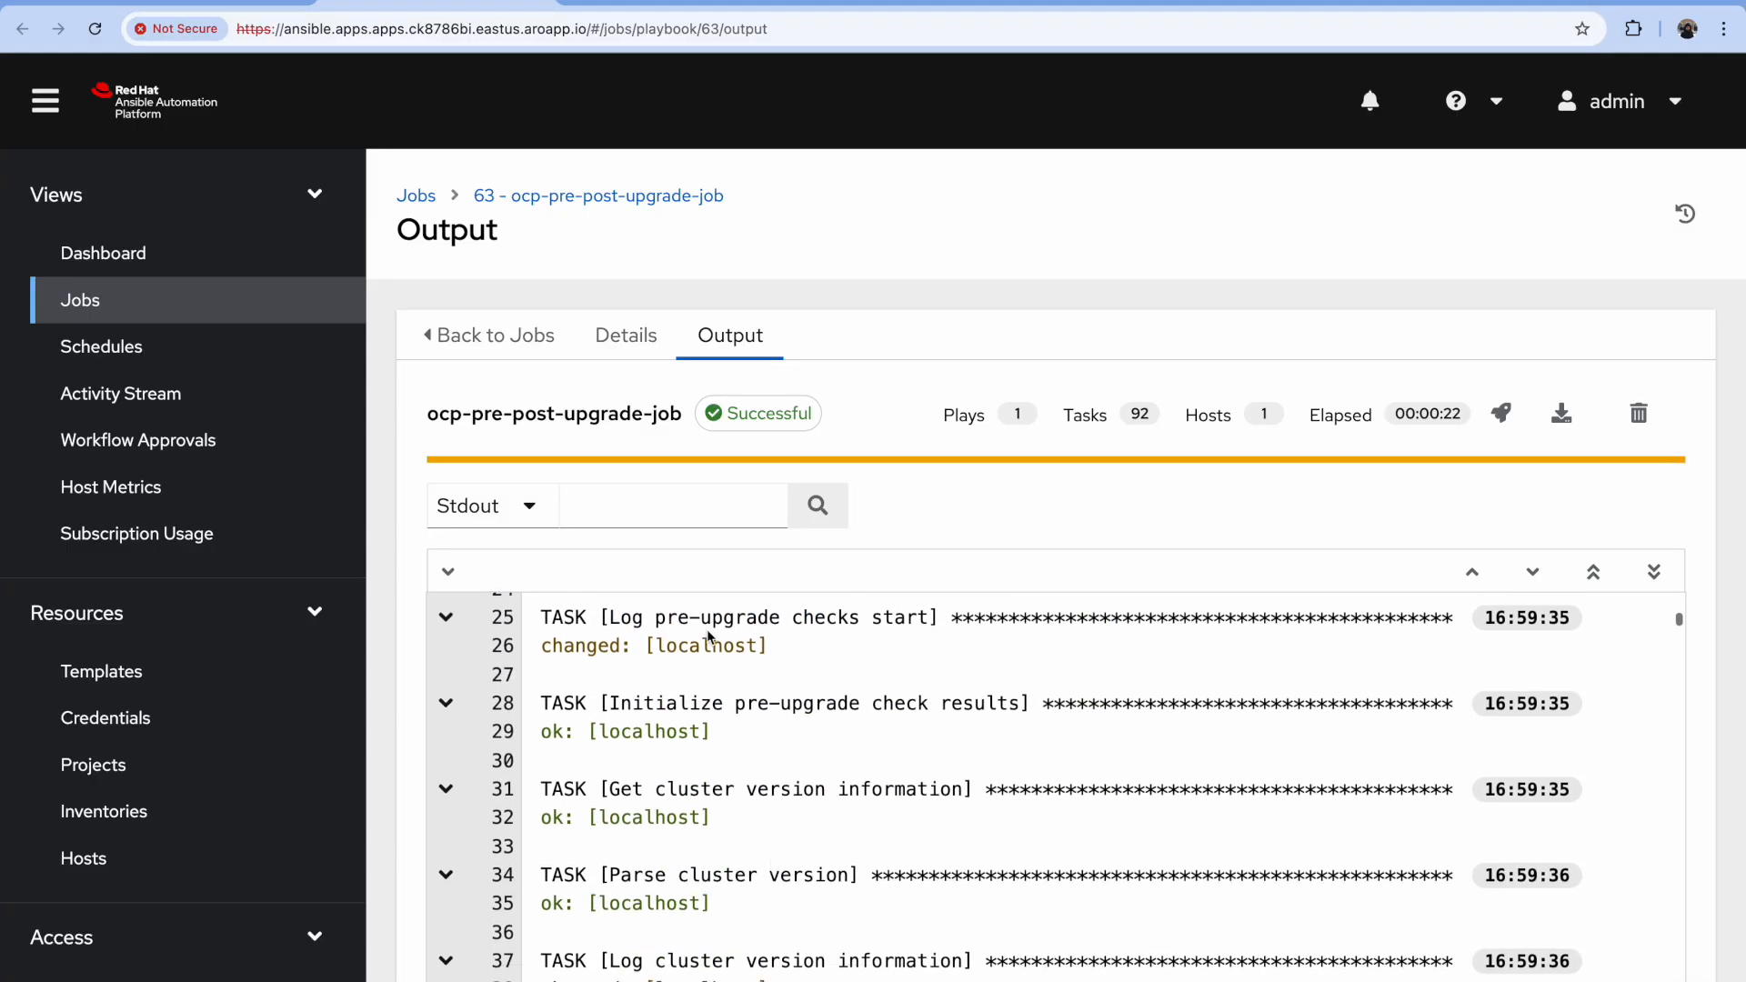
pyautogui.scroll(-1, 678, 800)
pyautogui.scroll(-3, 677, 800)
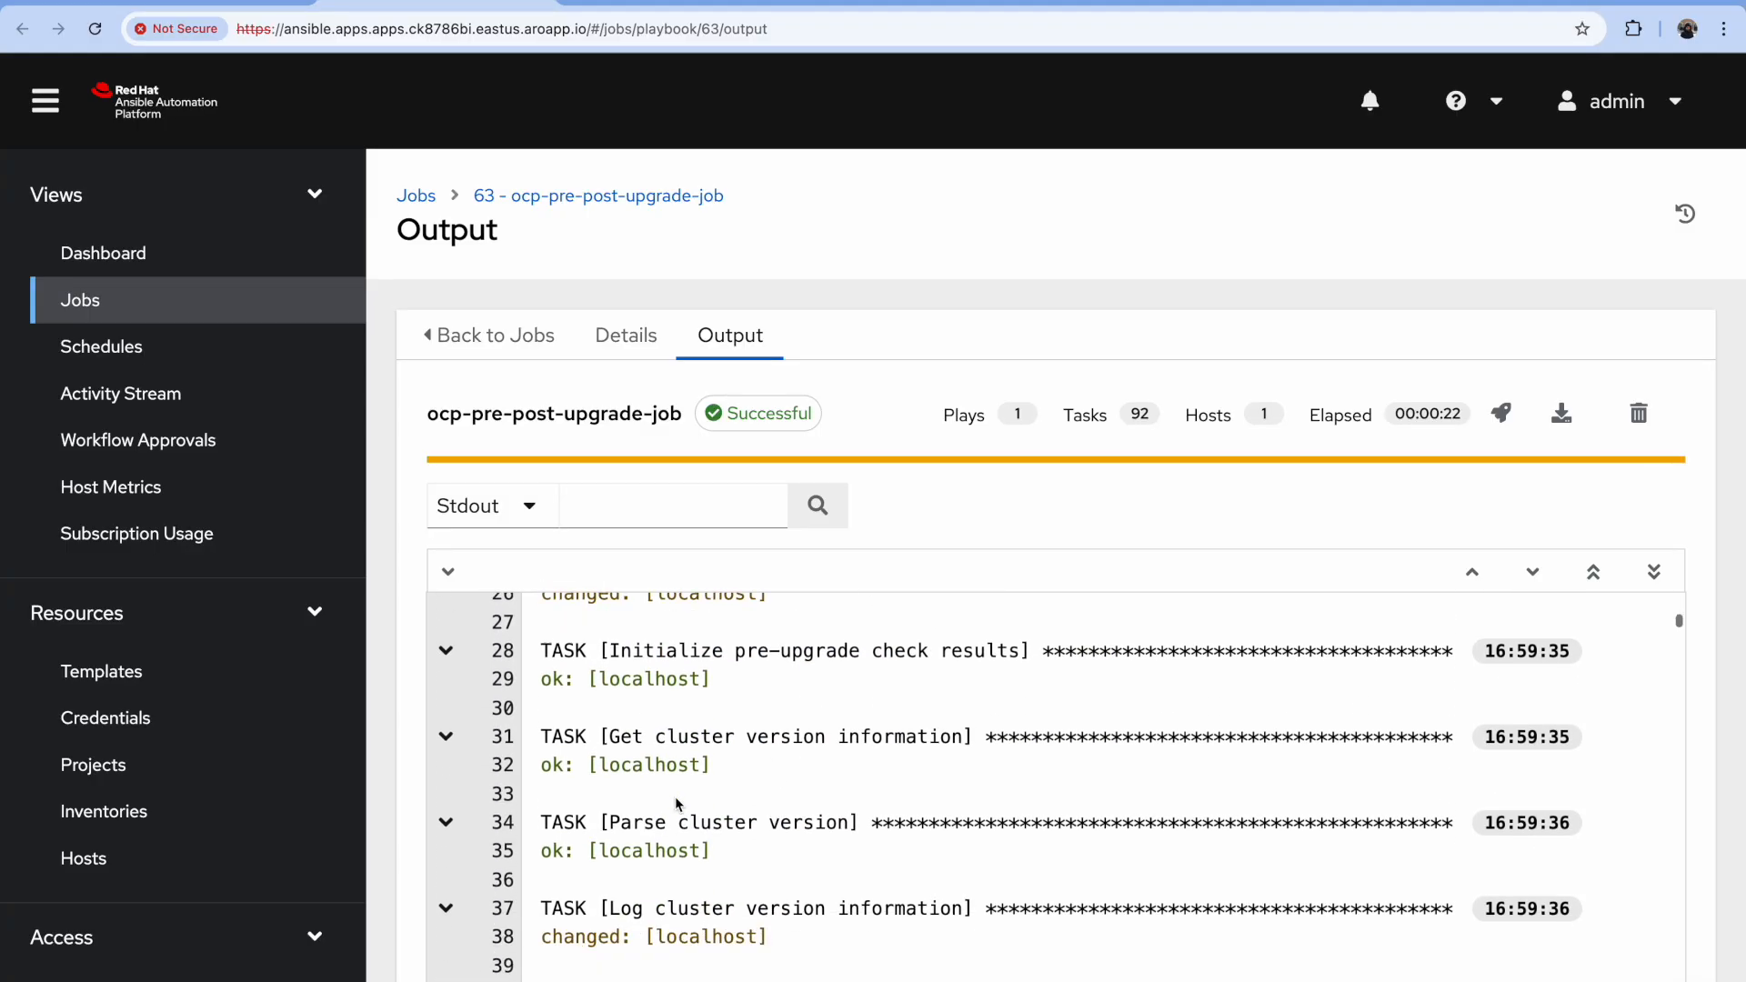
pyautogui.scroll(-3, 717, 862)
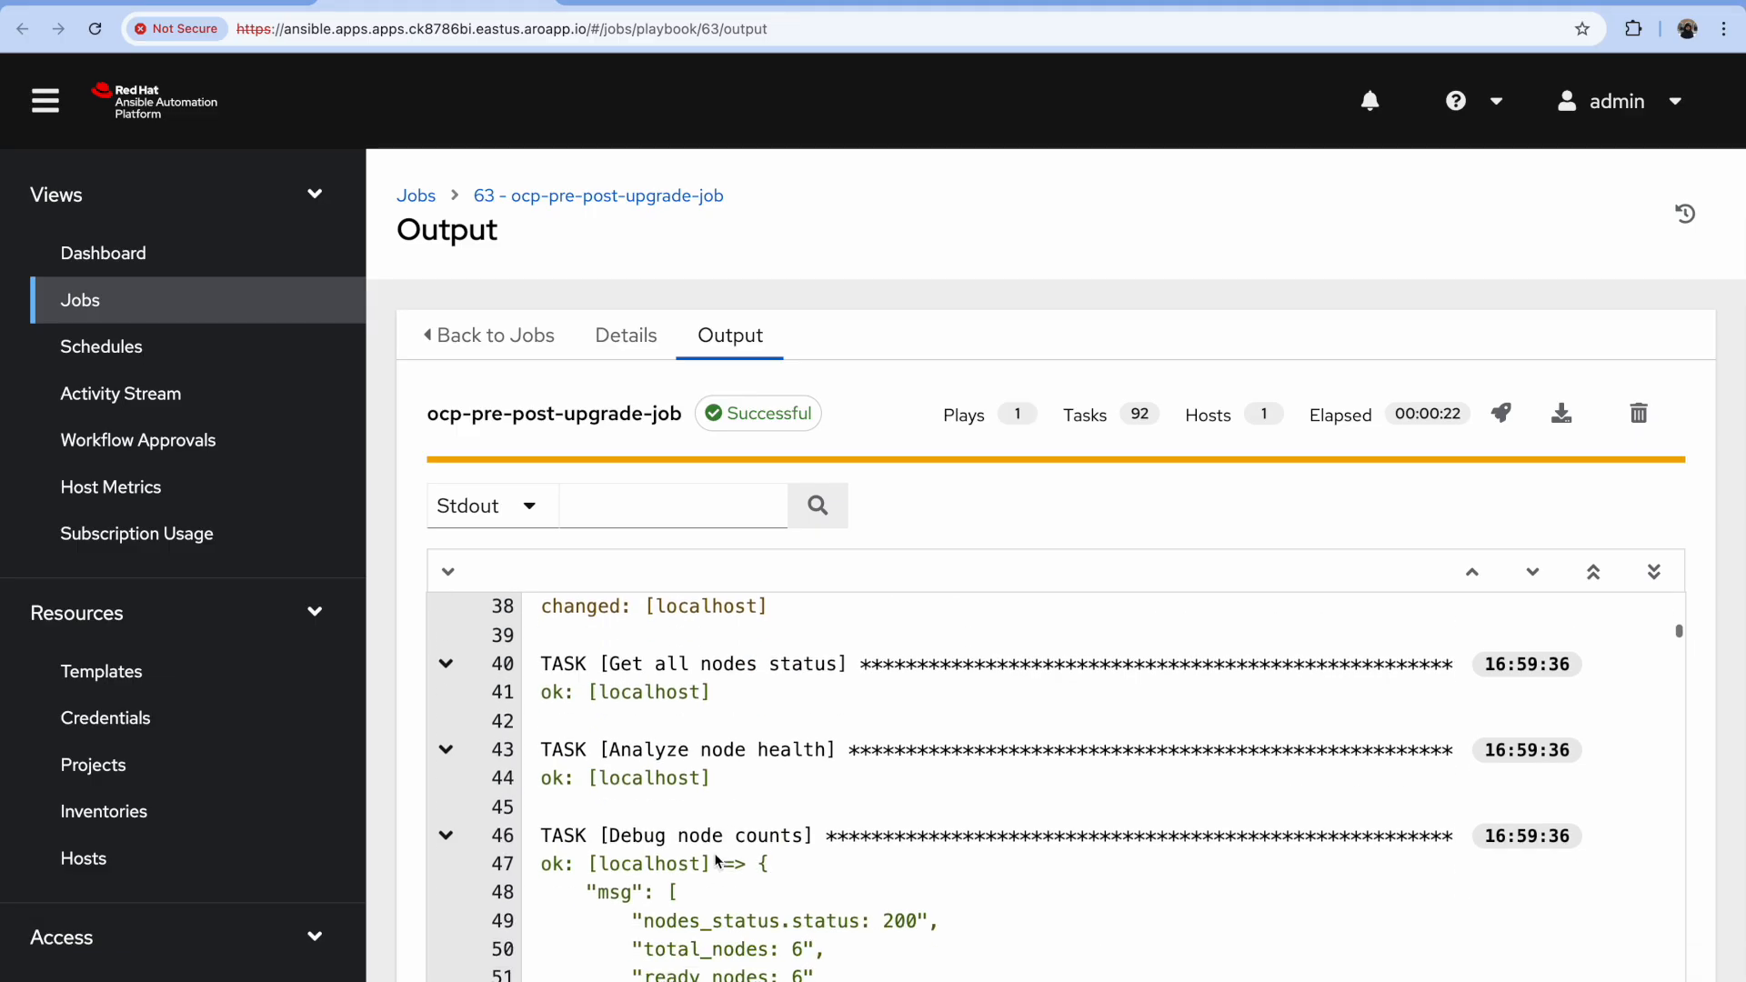
pyautogui.scroll(-1, 712, 923)
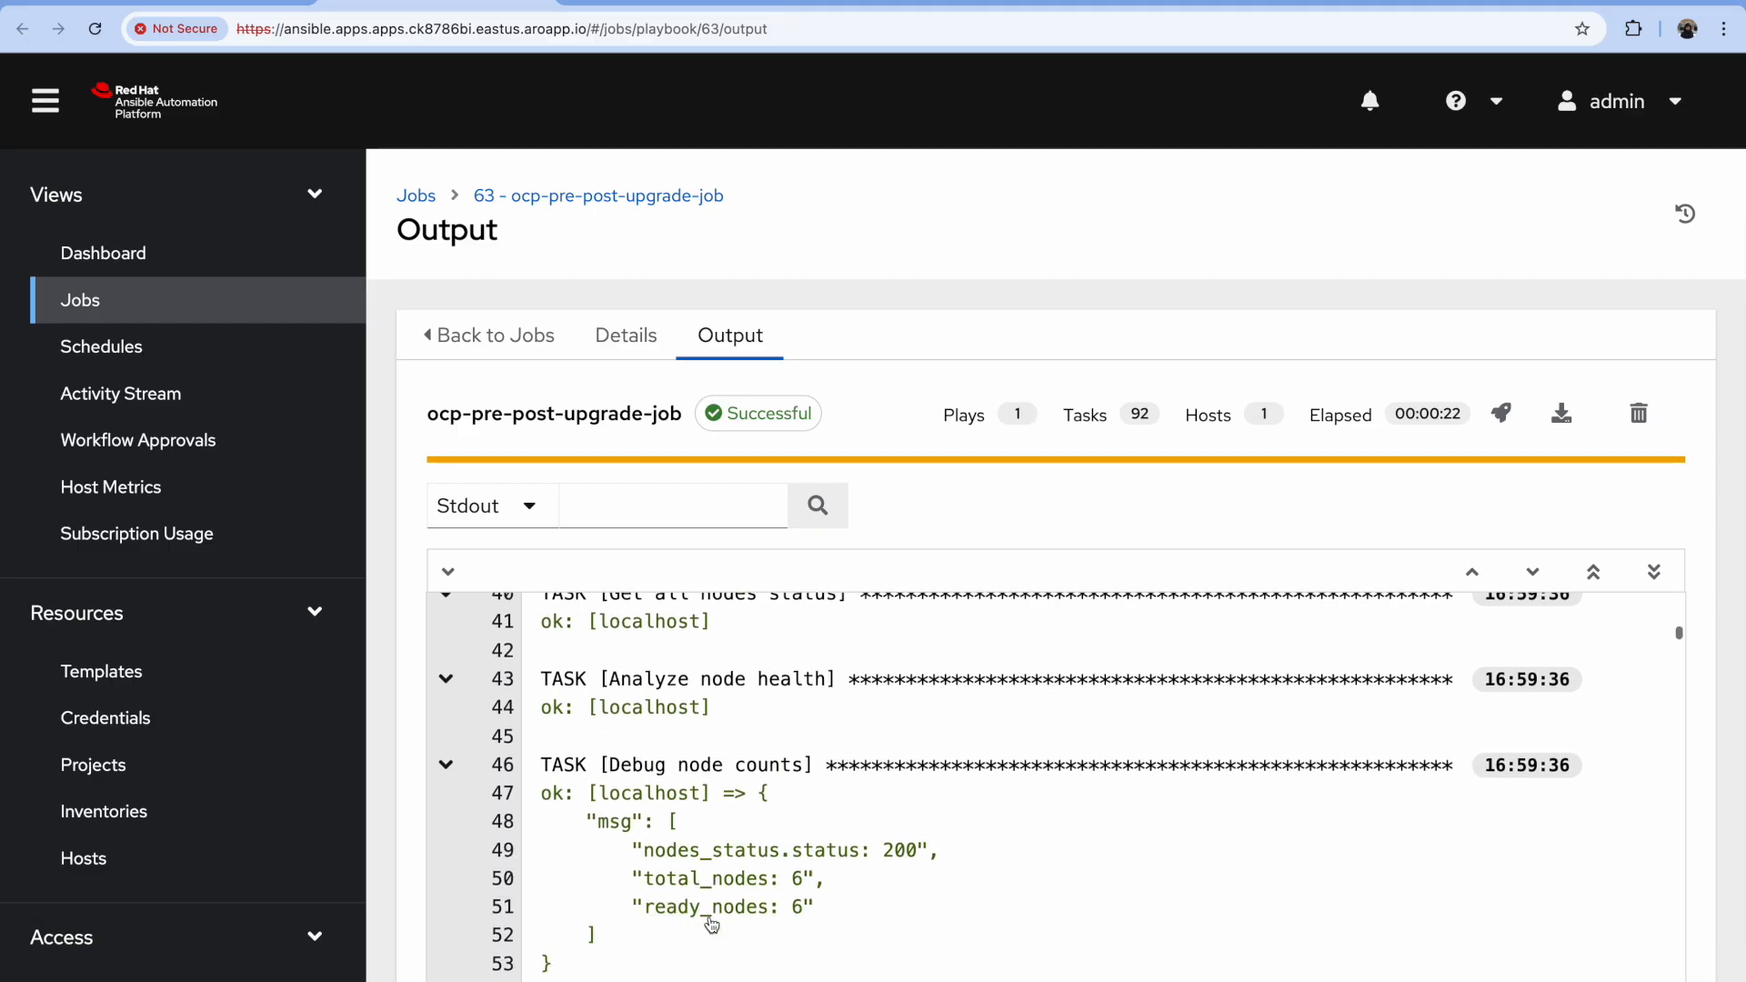
# Step: Examine the remaining tasks in the job 63 output, including the post-upgrade checks and the displayed summary
pyautogui.scroll(-20, 708, 891)
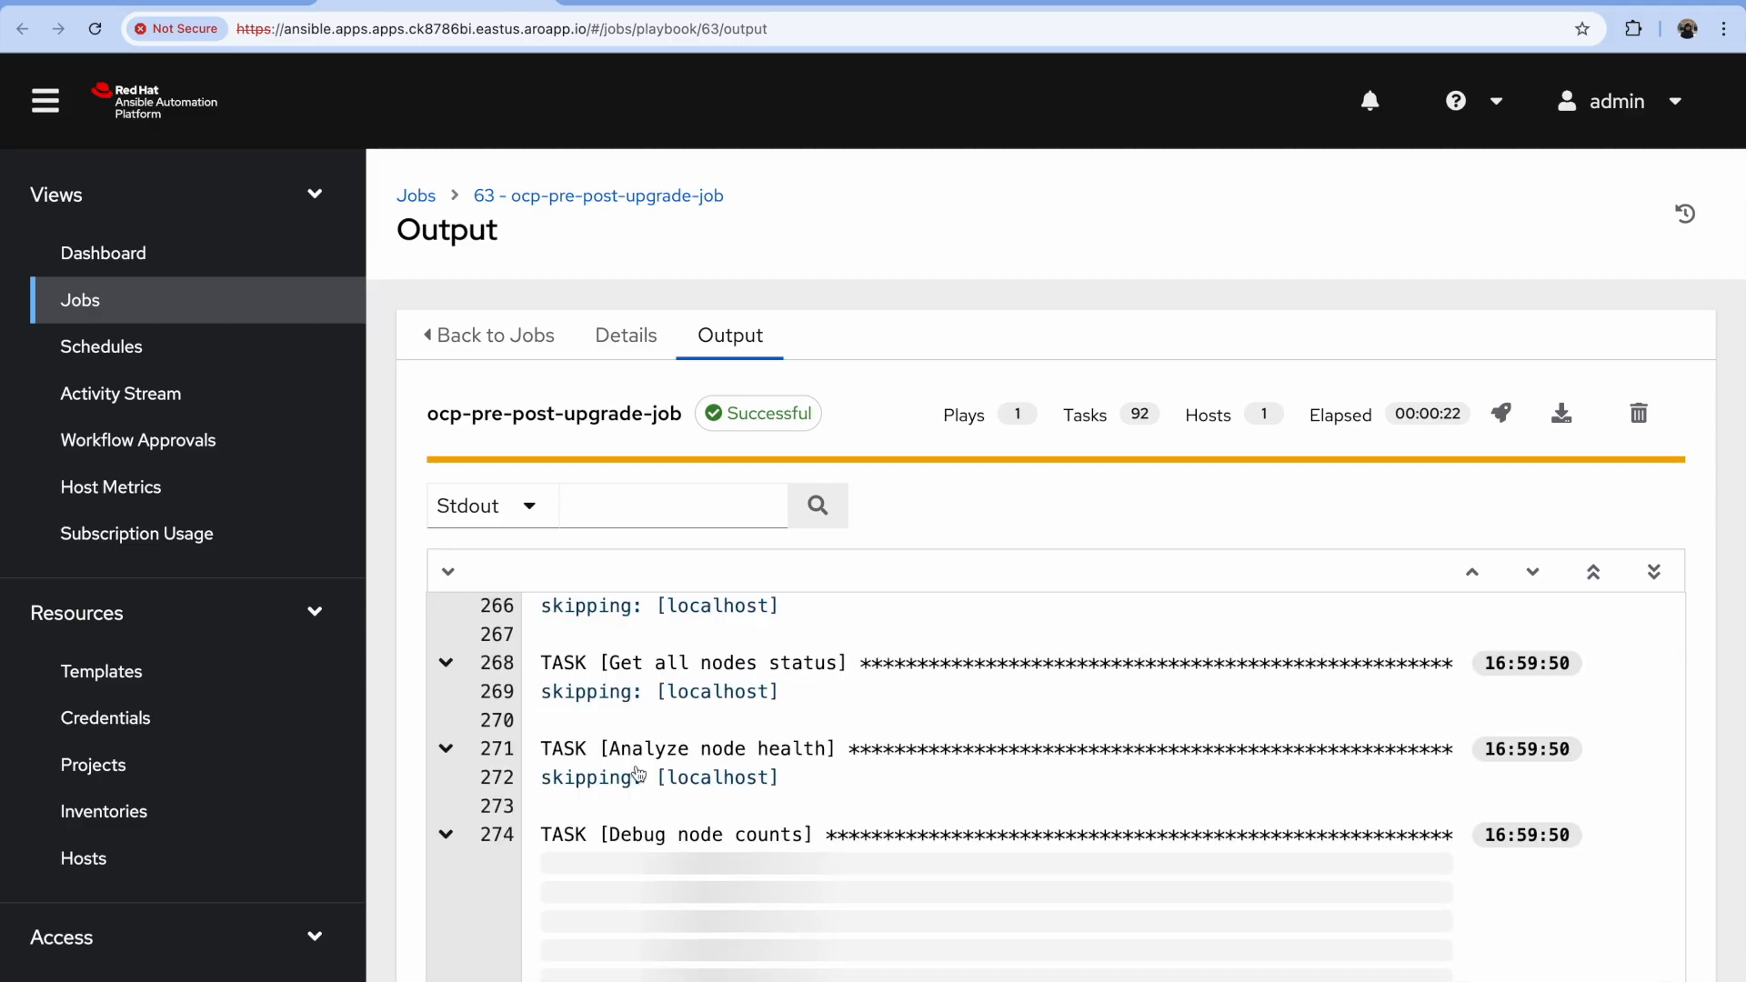
pyautogui.scroll(-5, 700, 764)
pyautogui.scroll(-10, 703, 784)
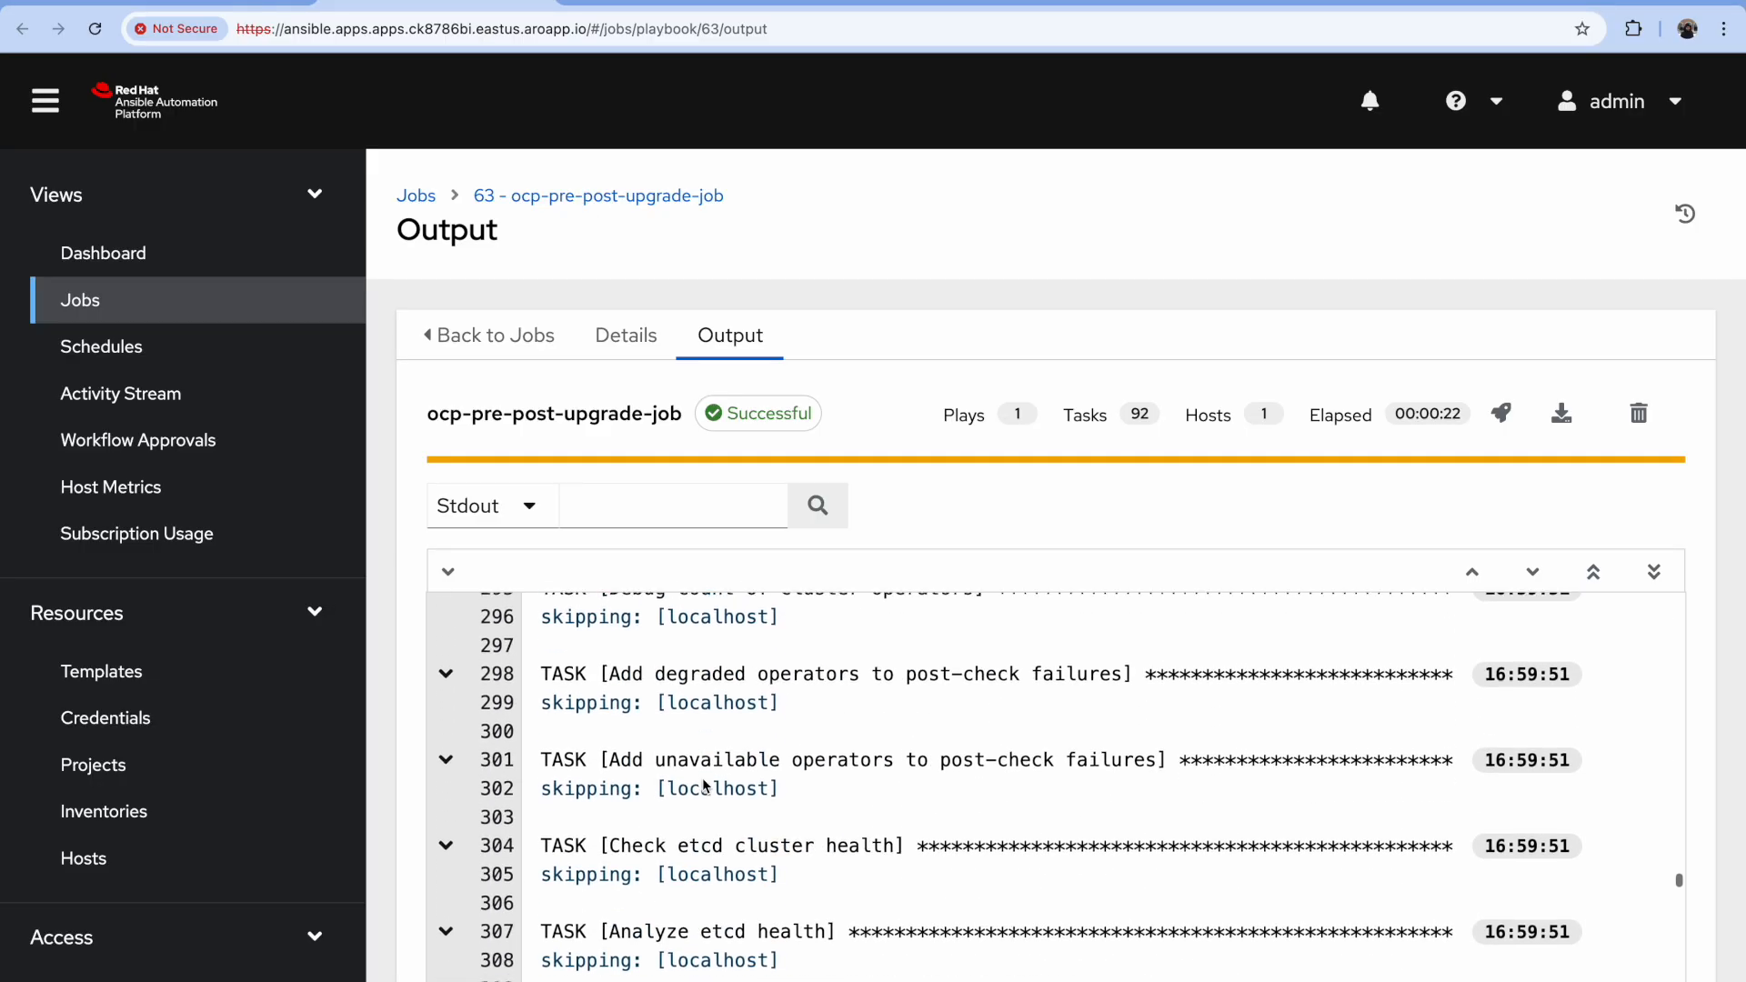
pyautogui.scroll(-10, 703, 780)
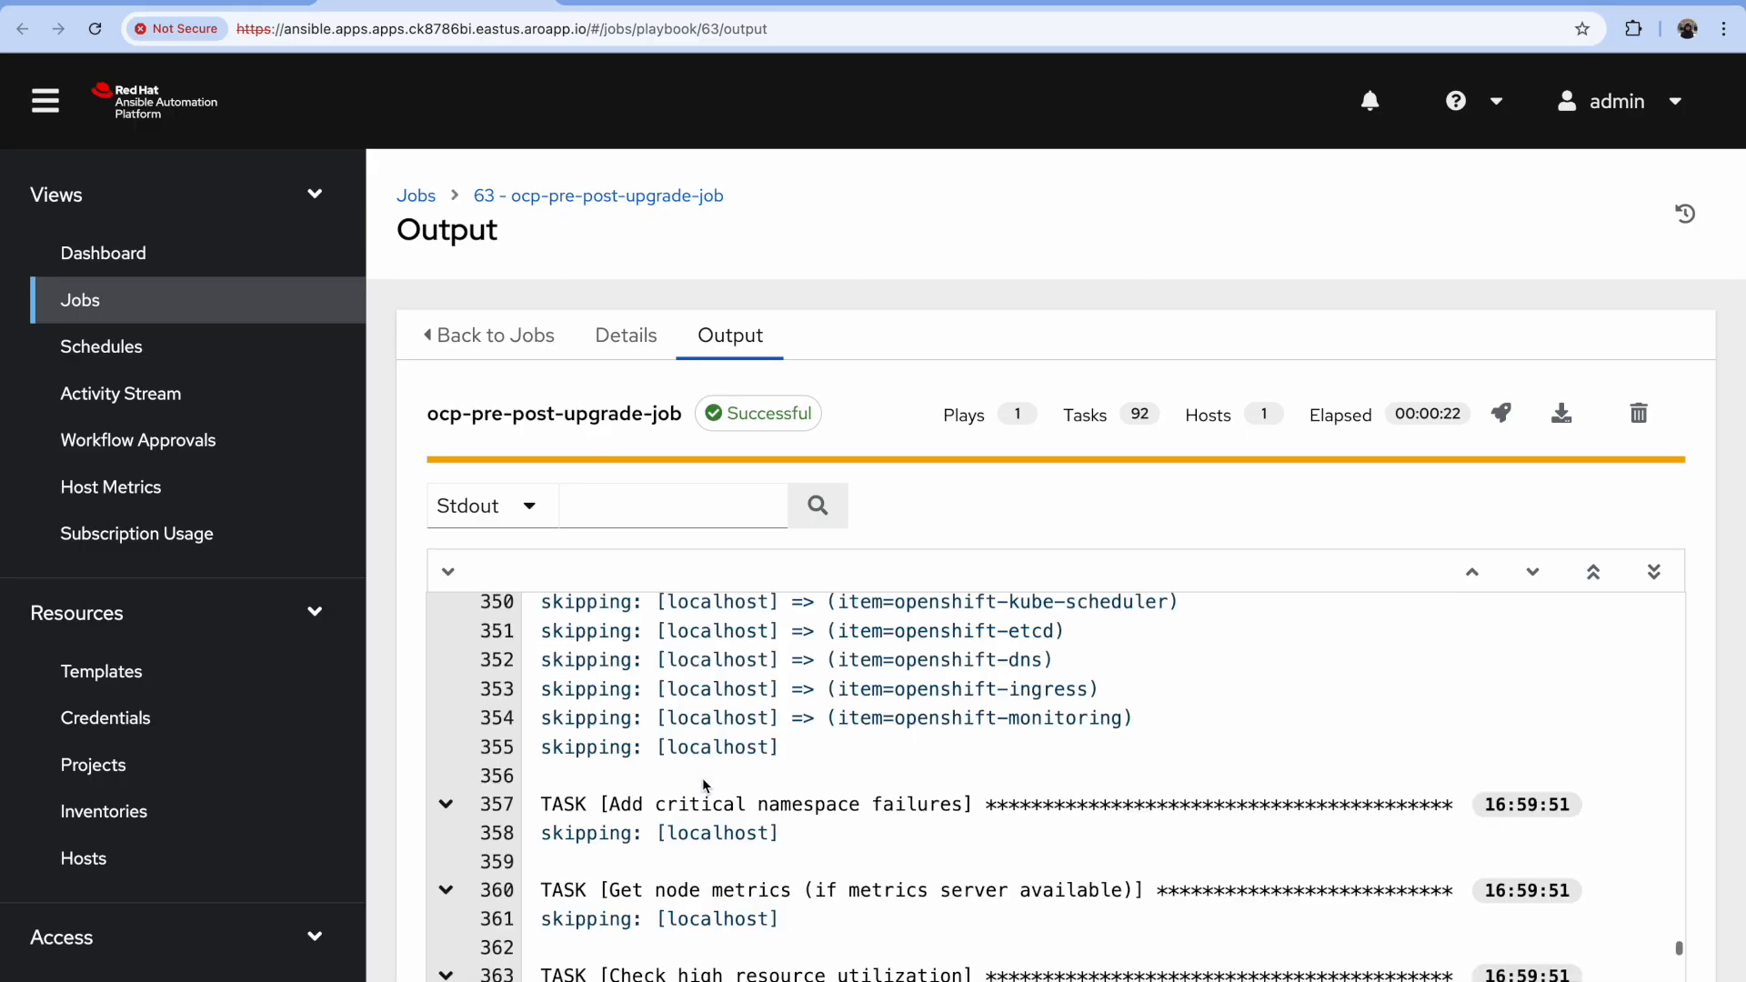
pyautogui.scroll(-3, 703, 784)
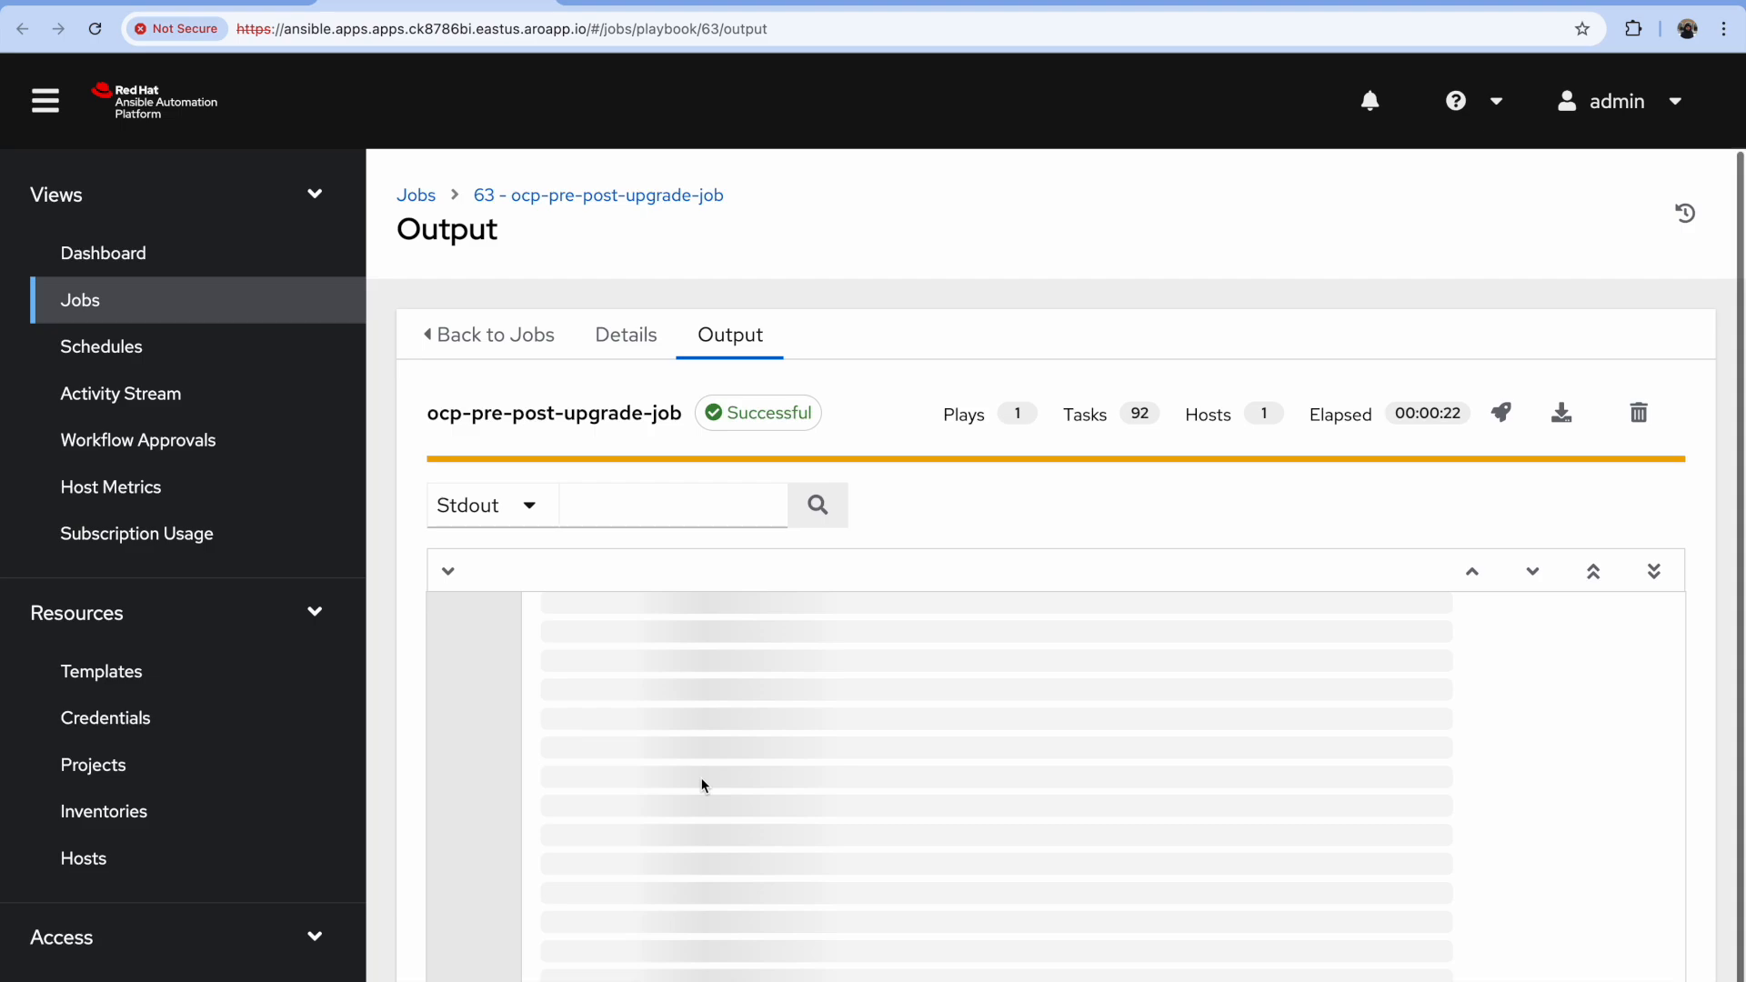
pyautogui.scroll(-3, 703, 785)
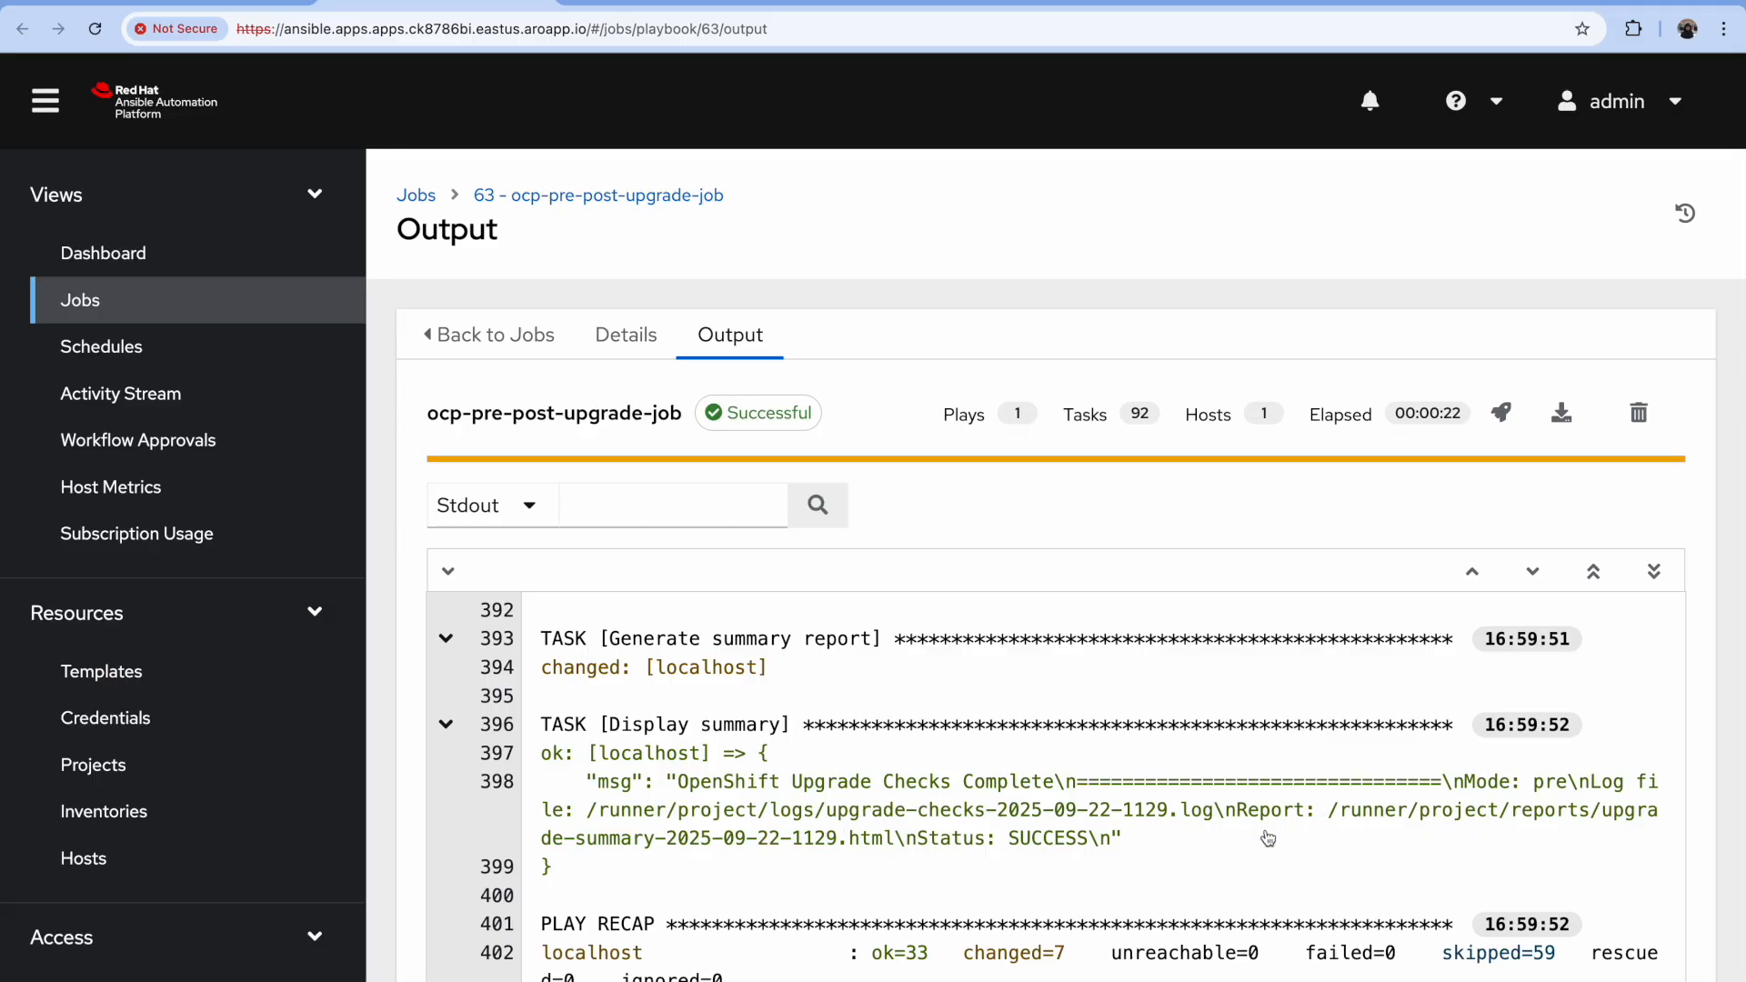
pyautogui.scroll(2, 905, 800)
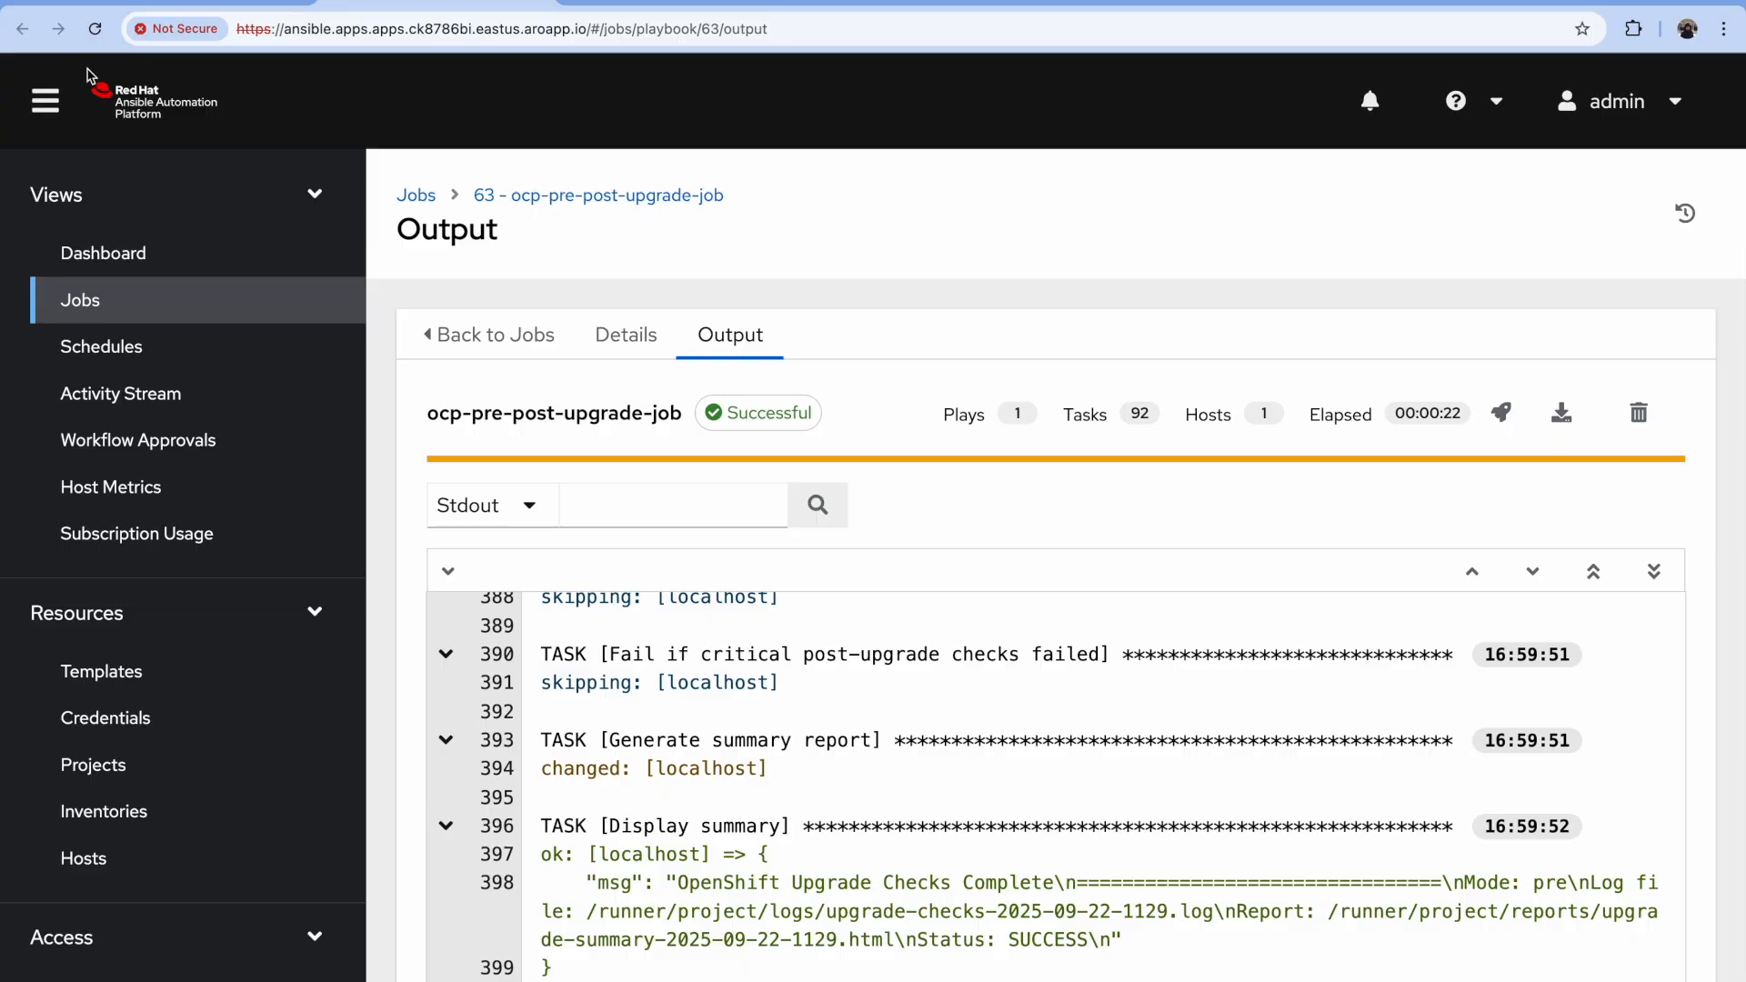
# Step: Return to the OpenShift cluster list, open aws-cluster's upgrade details, and view the update conditions
pyautogui.click(187, 2)
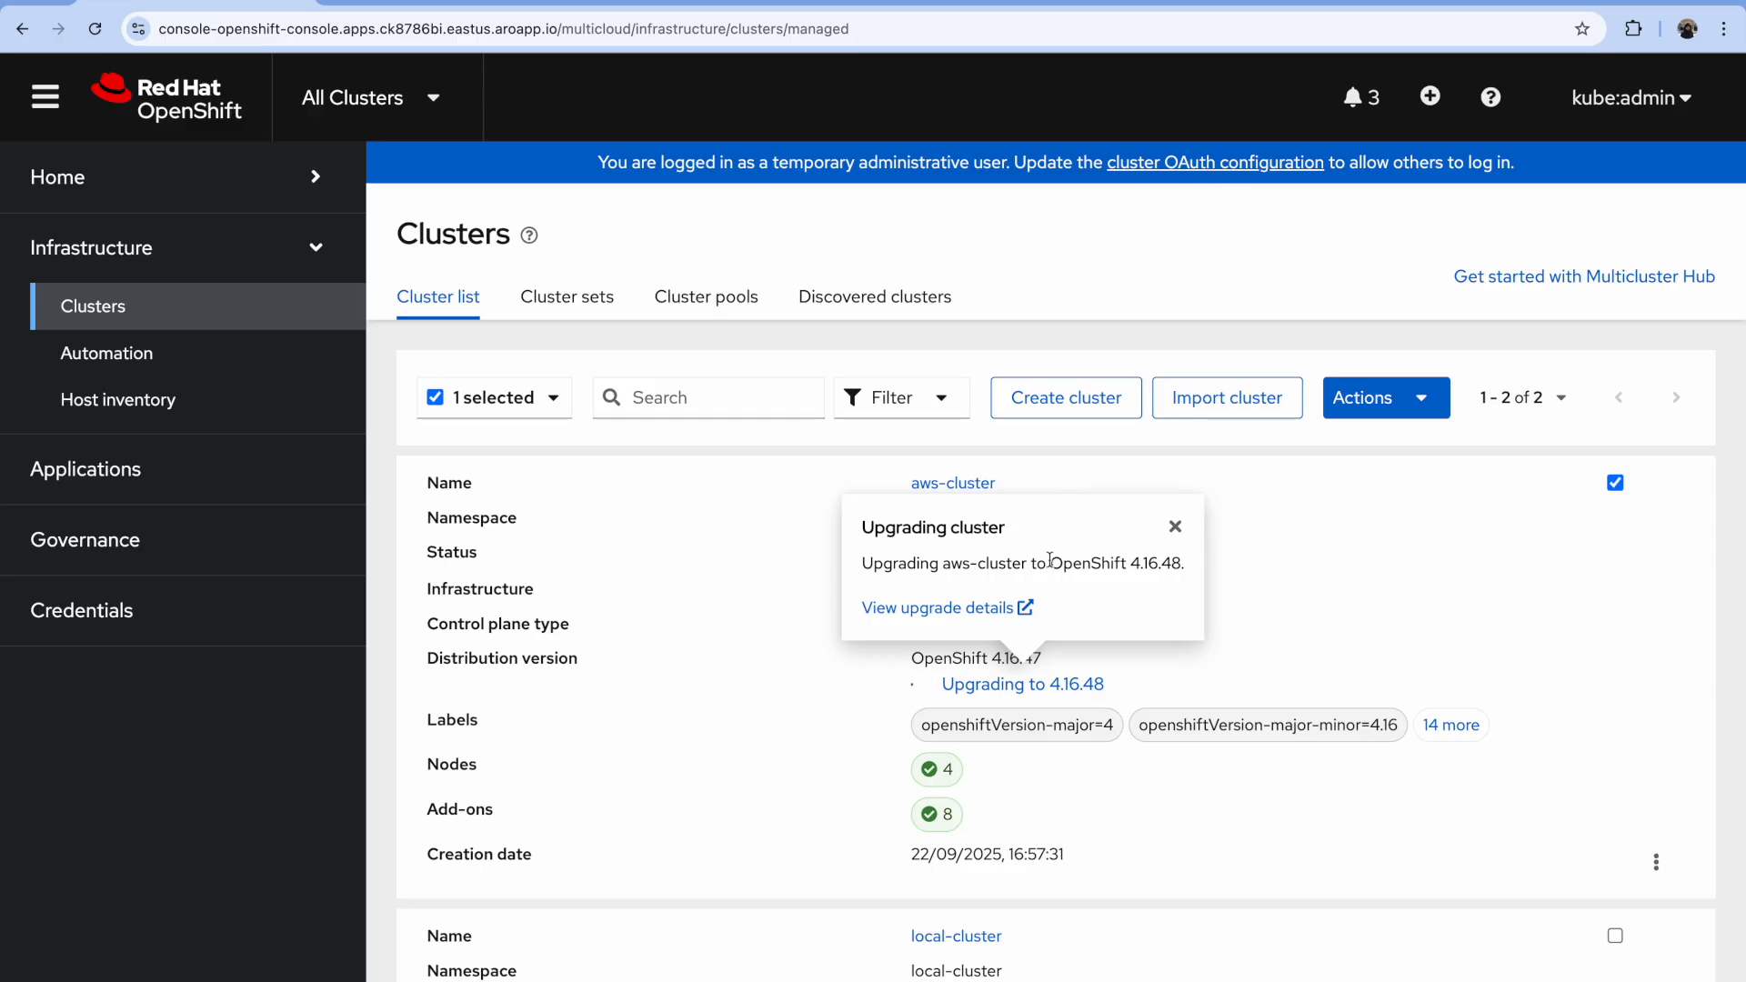
pyautogui.click(1033, 609)
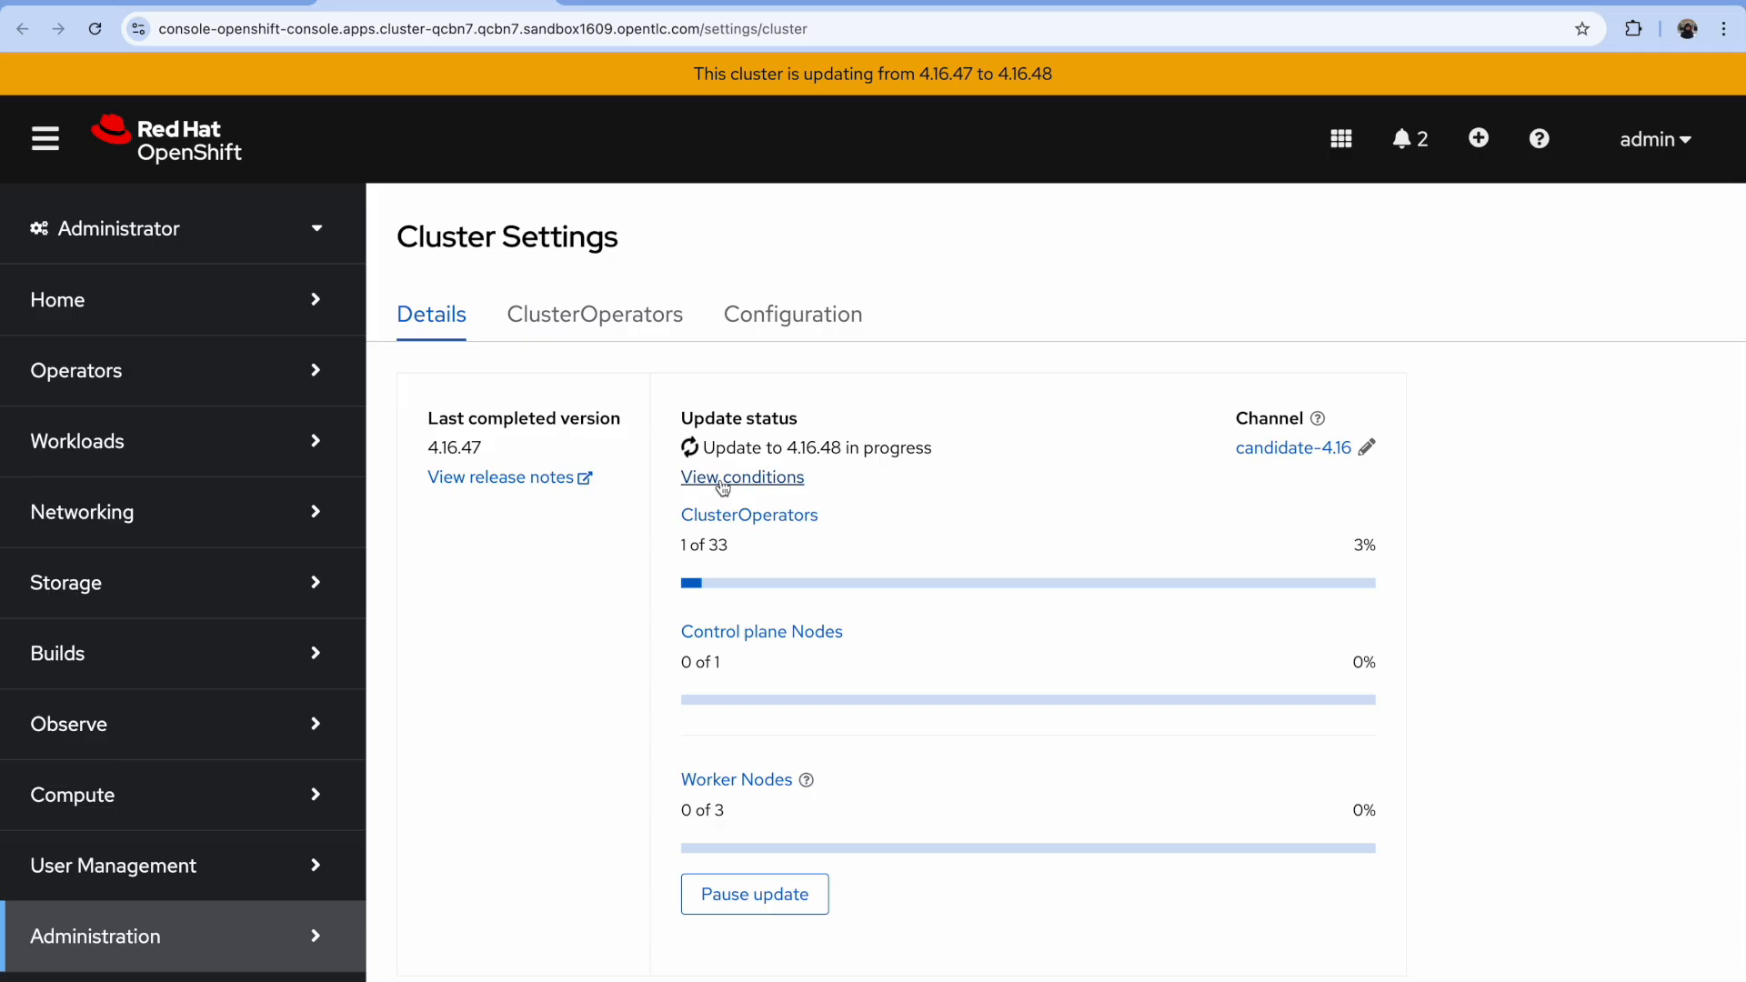
pyautogui.scroll(-1, 769, 766)
pyautogui.scroll(-10, 767, 764)
pyautogui.scroll(6, 766, 766)
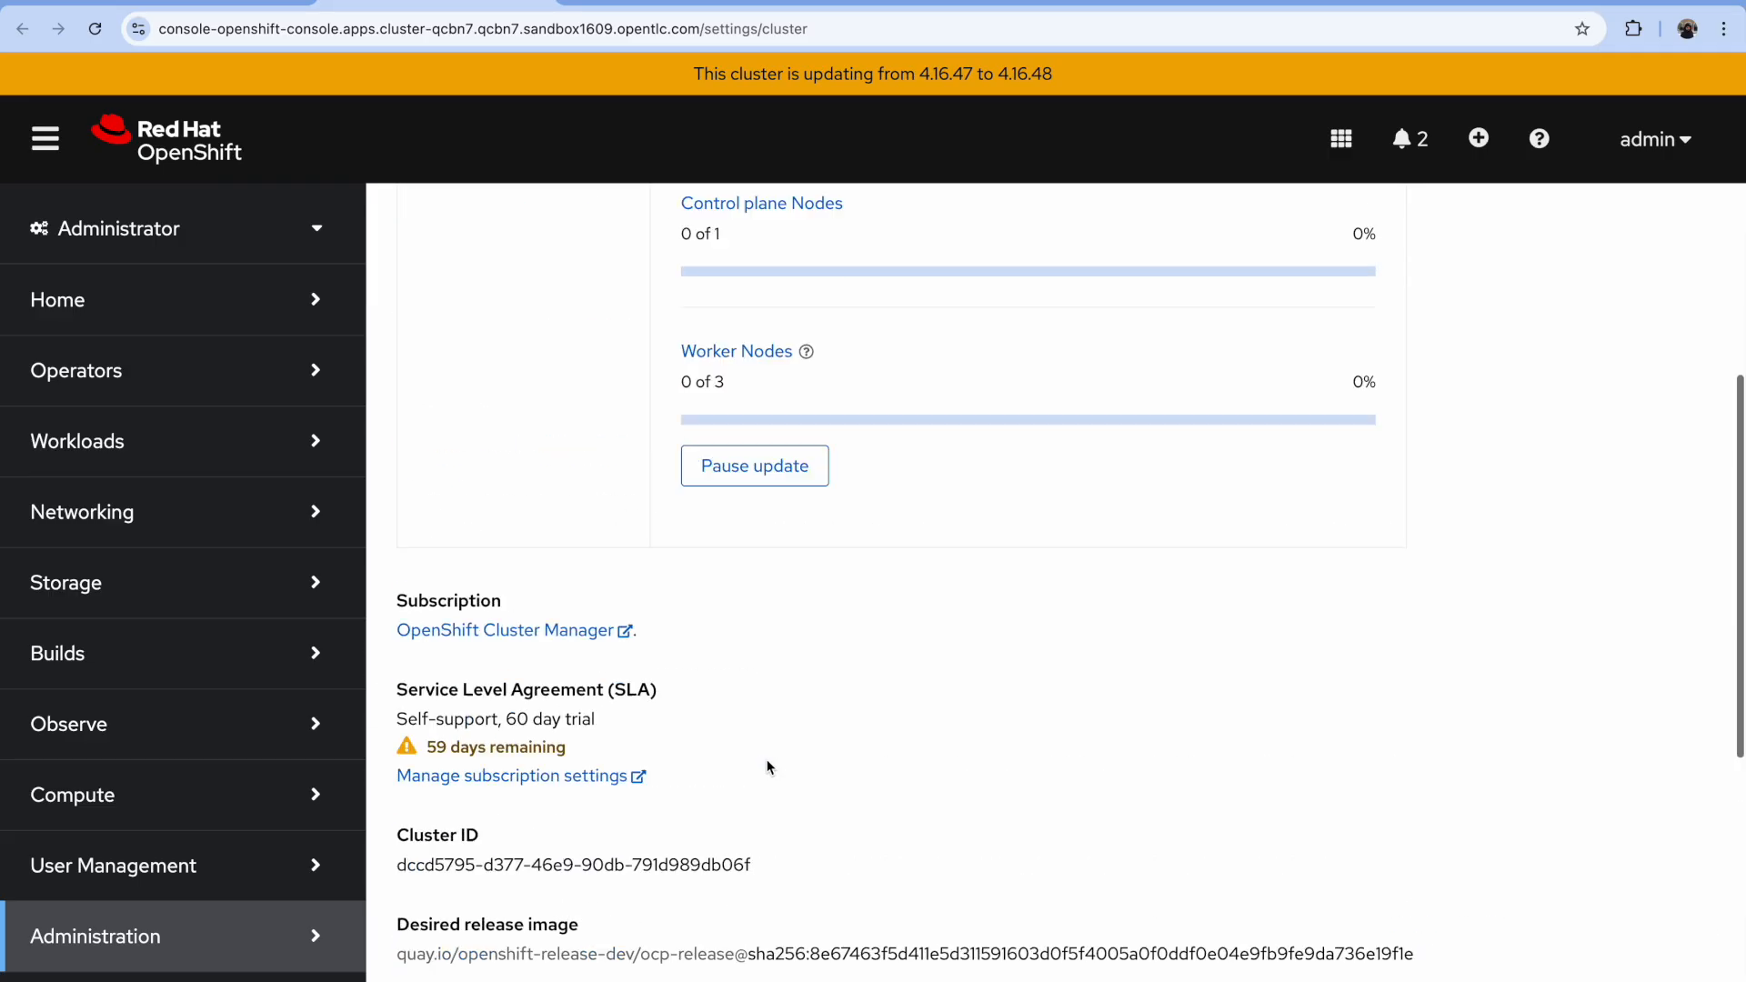
pyautogui.scroll(5, 637, 582)
pyautogui.click(727, 414)
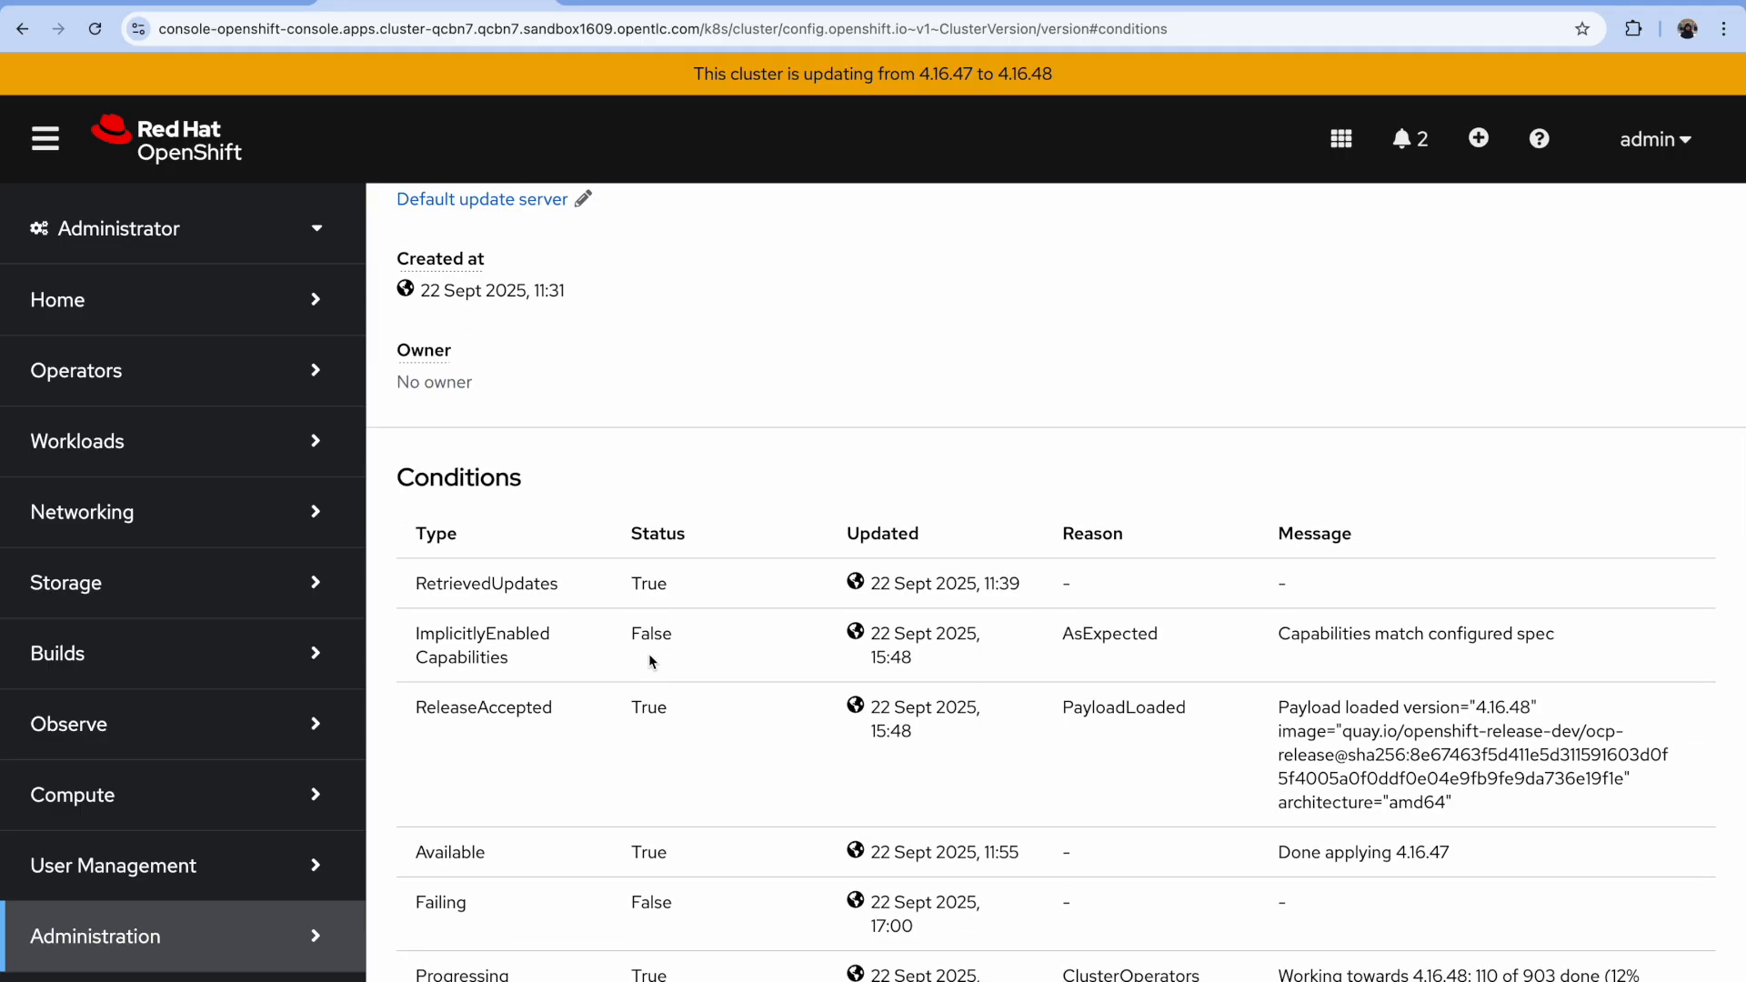
pyautogui.scroll(6, 648, 653)
# Step: Check the operator status in aws-cluster's Home overview, and open the cluster settings from its details
pyautogui.click(220, 302)
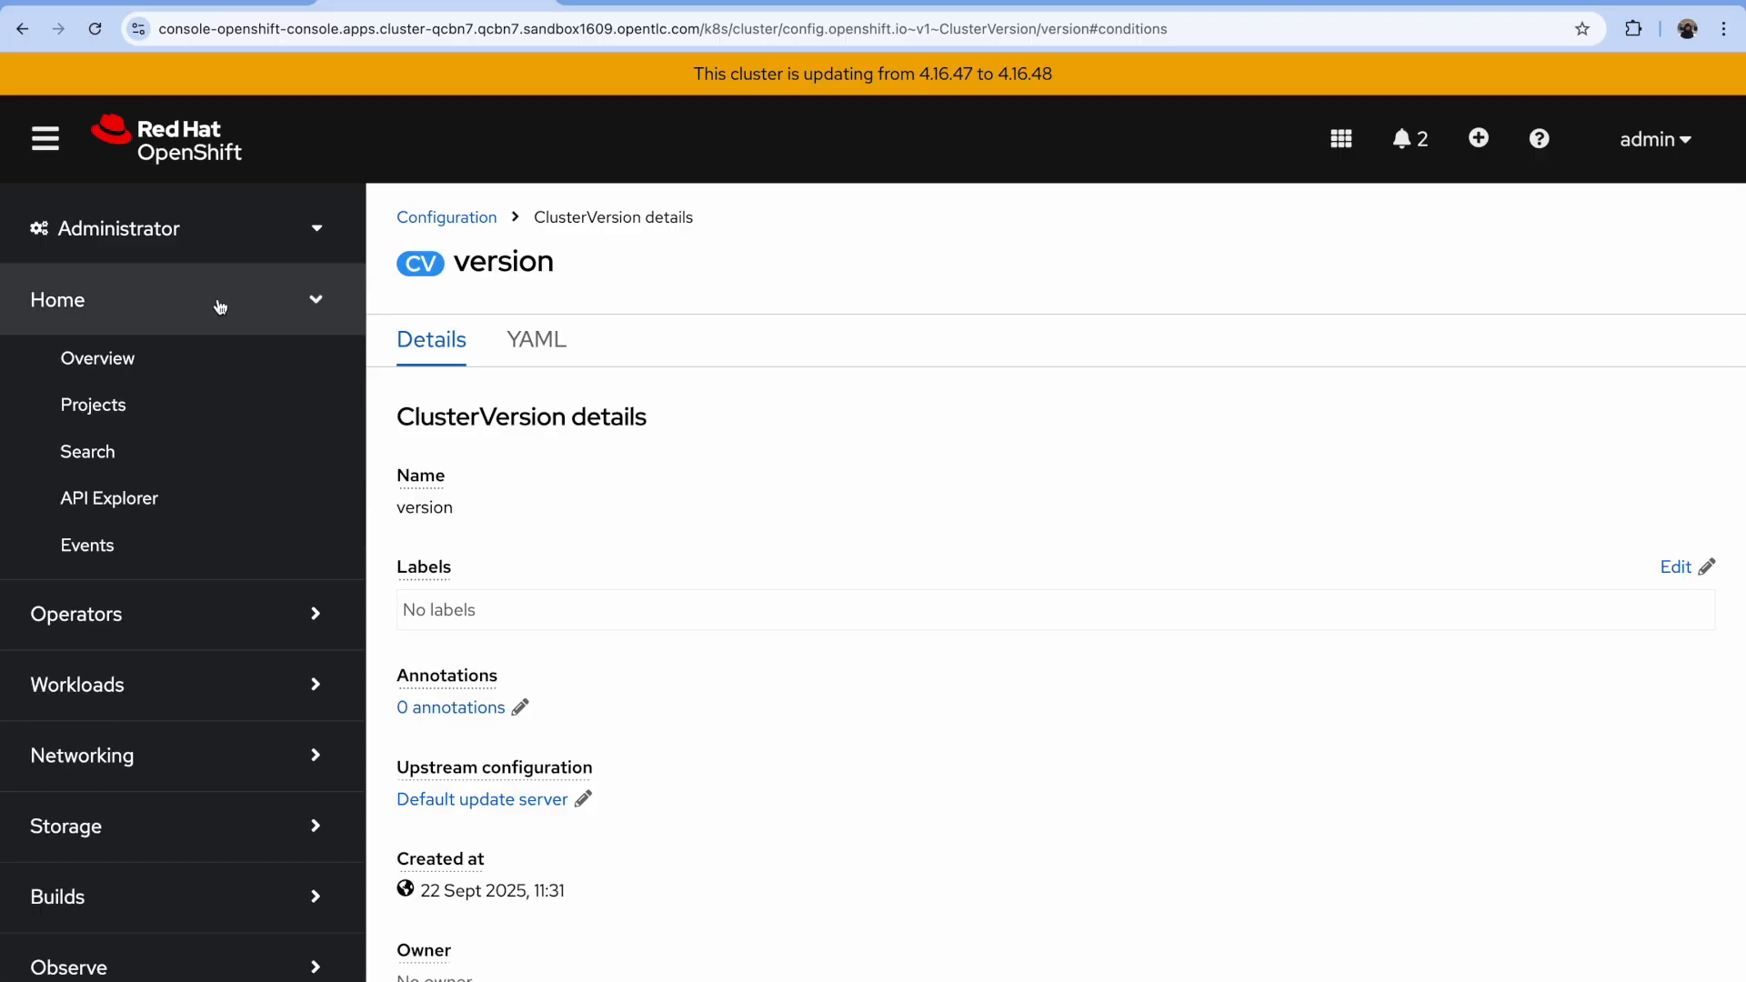
pyautogui.click(172, 373)
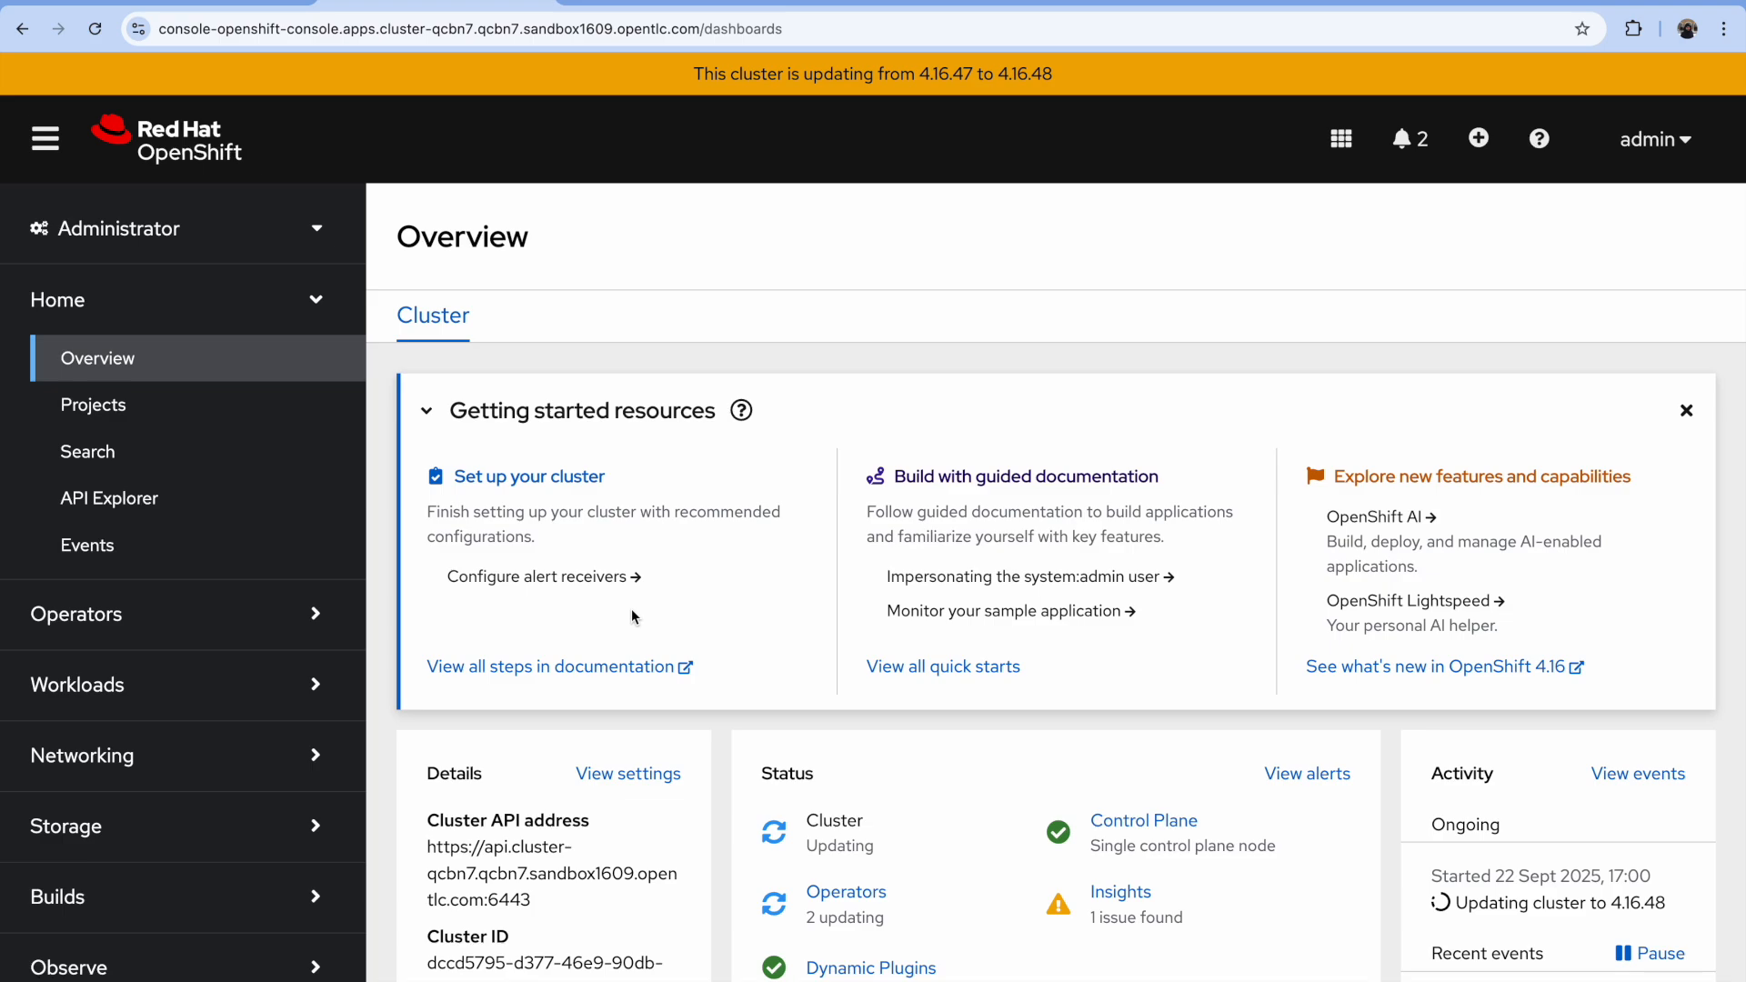
pyautogui.click(837, 895)
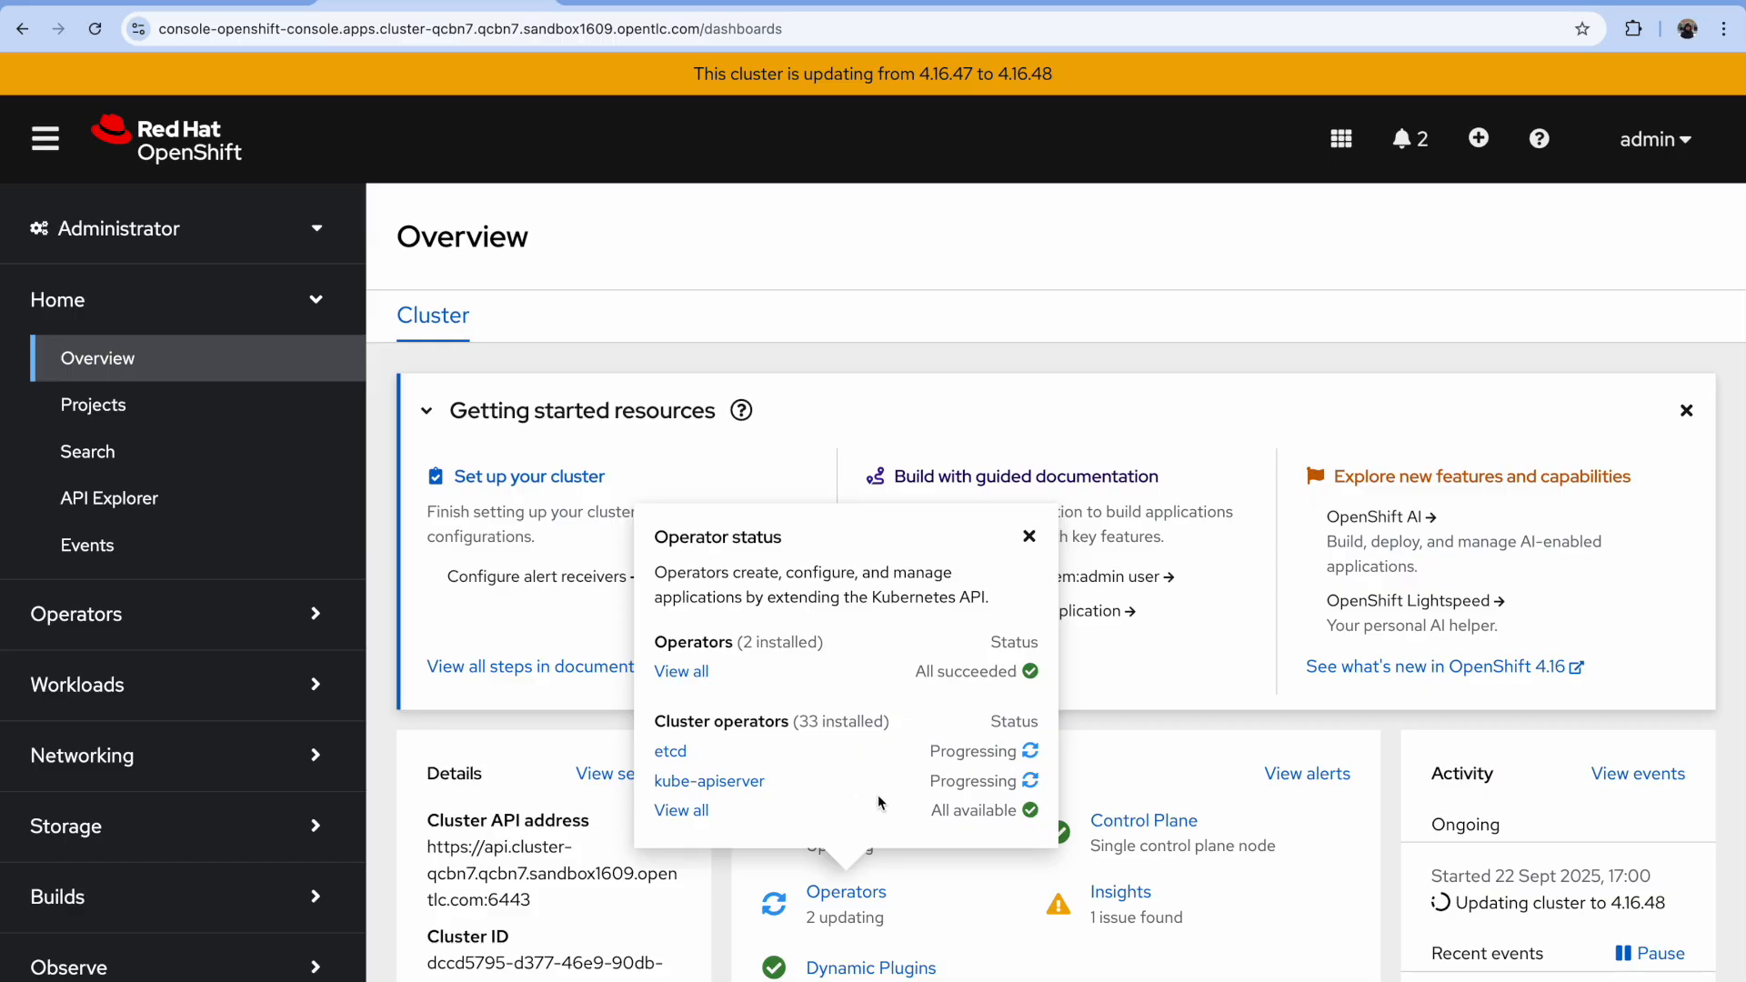
pyautogui.click(1030, 537)
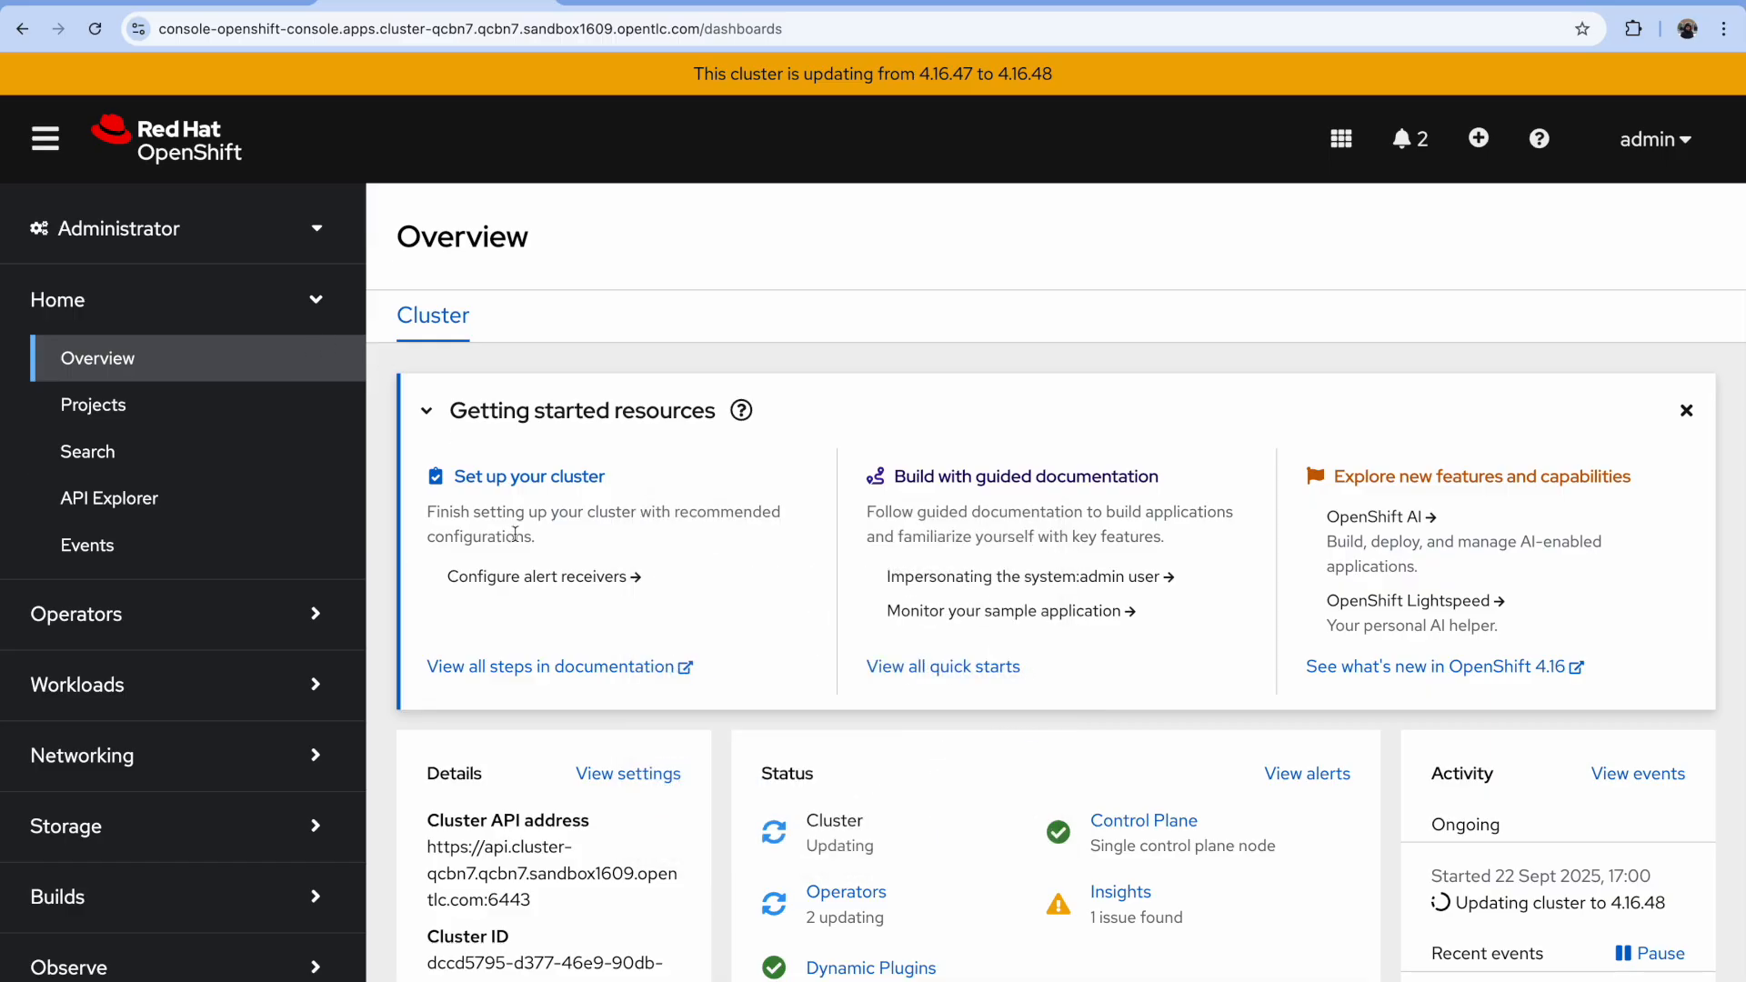
pyautogui.click(634, 773)
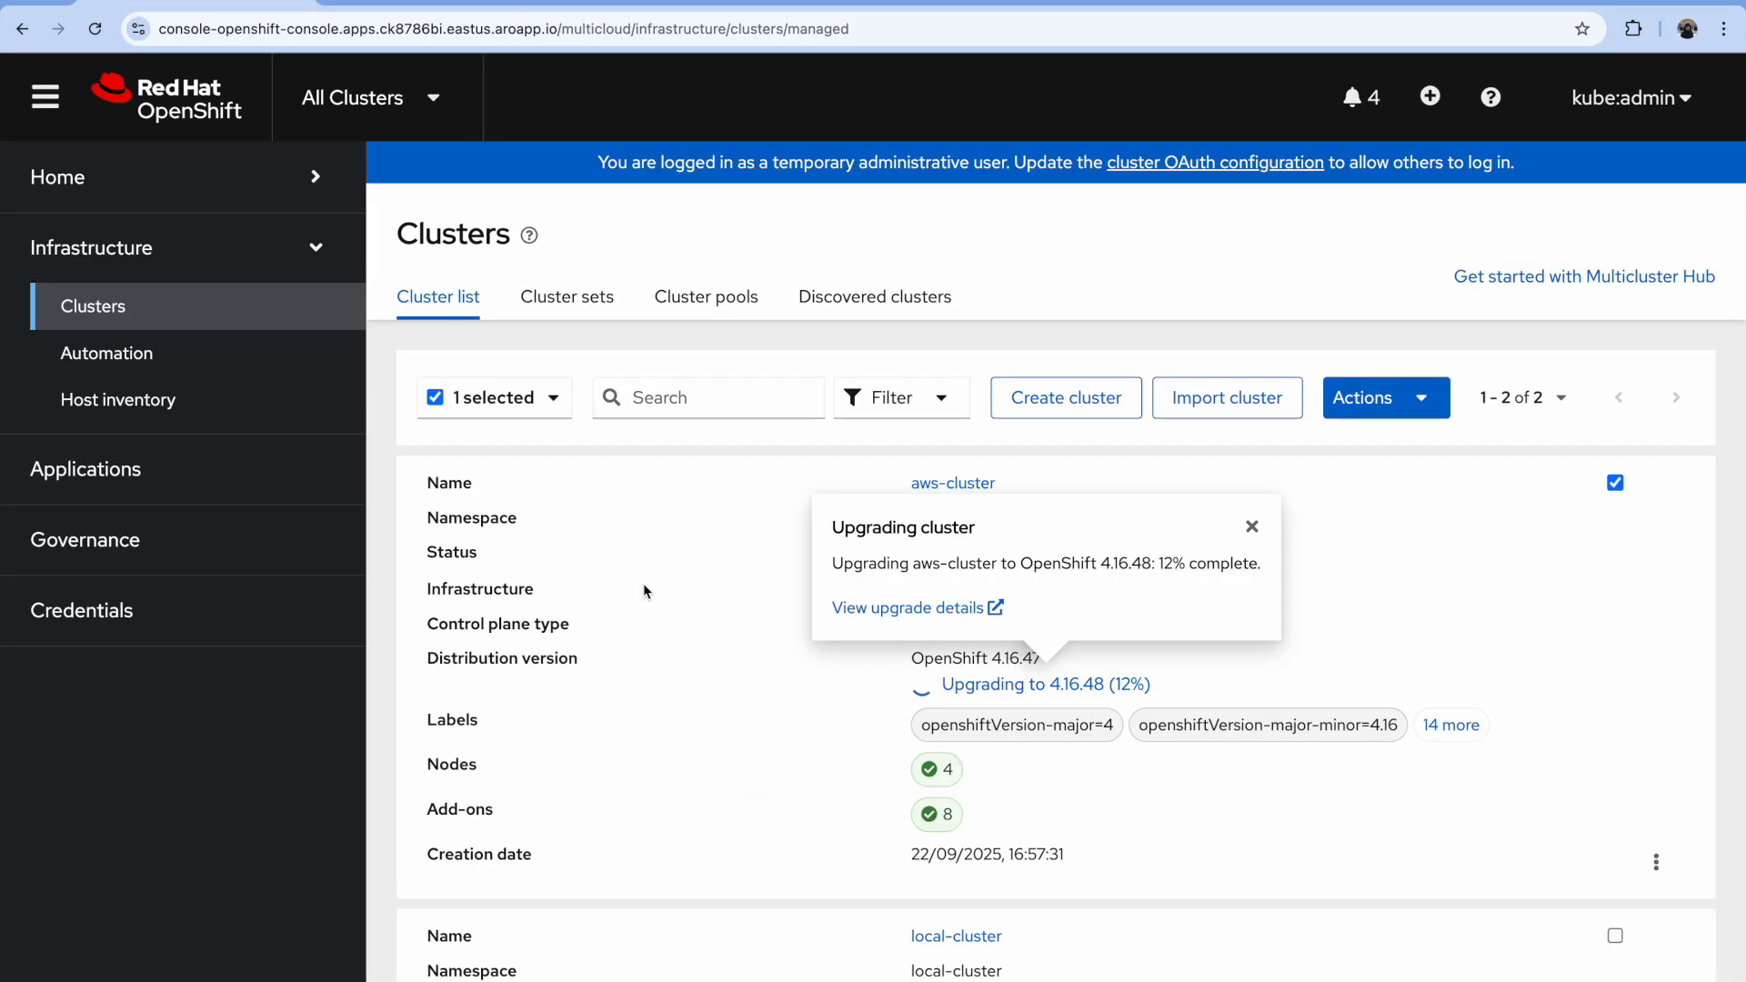
# Step: Dismiss aws-cluster's upgrade information in the multicluster list, and reload the list to check the upgrade progress
pyautogui.click(1252, 528)
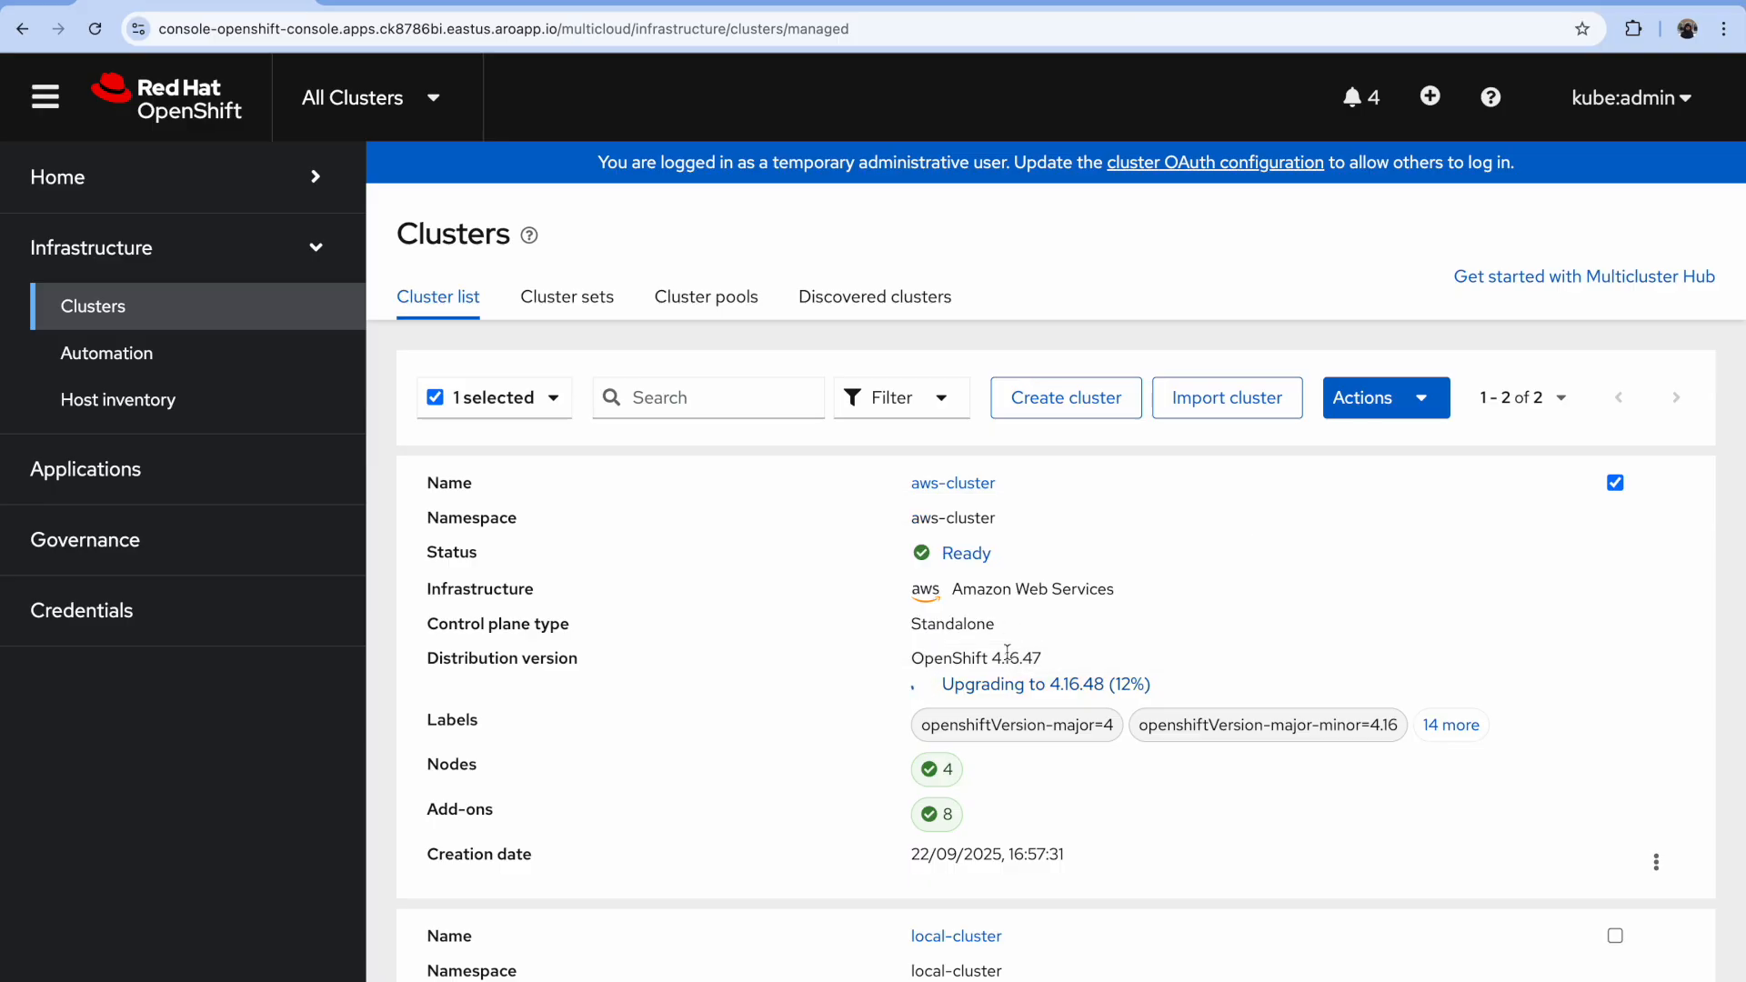
pyautogui.scroll(-5, 744, 728)
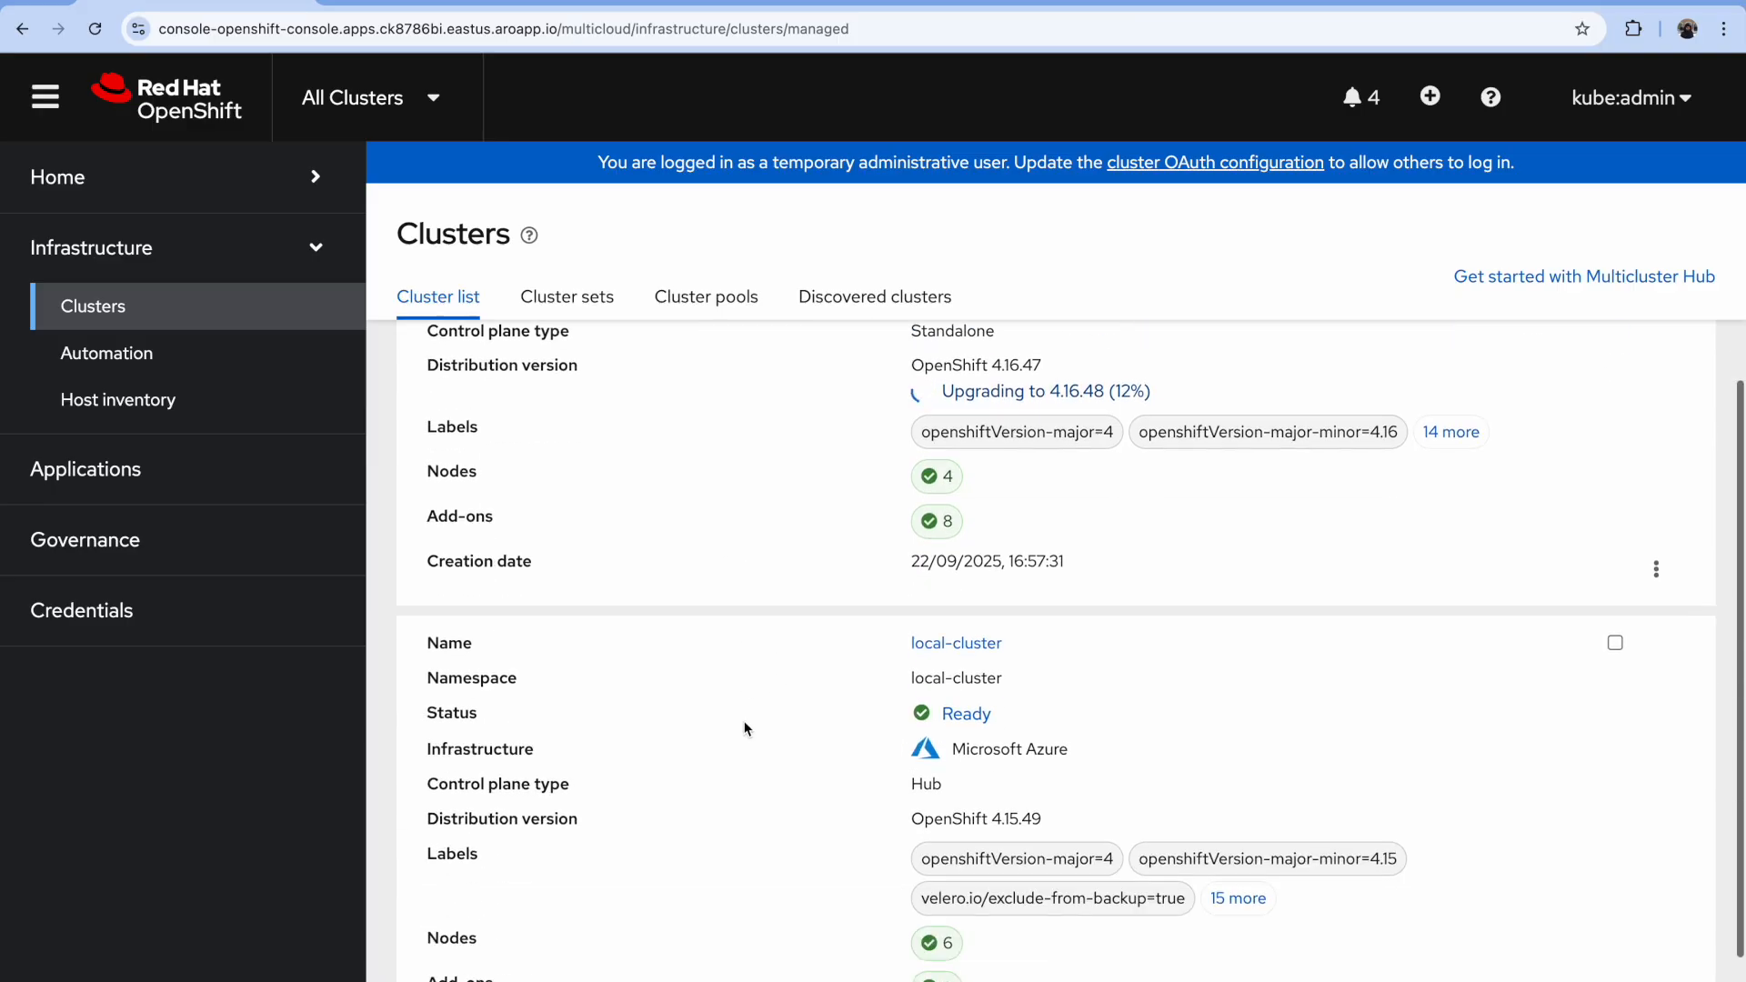
pyautogui.scroll(5, 744, 728)
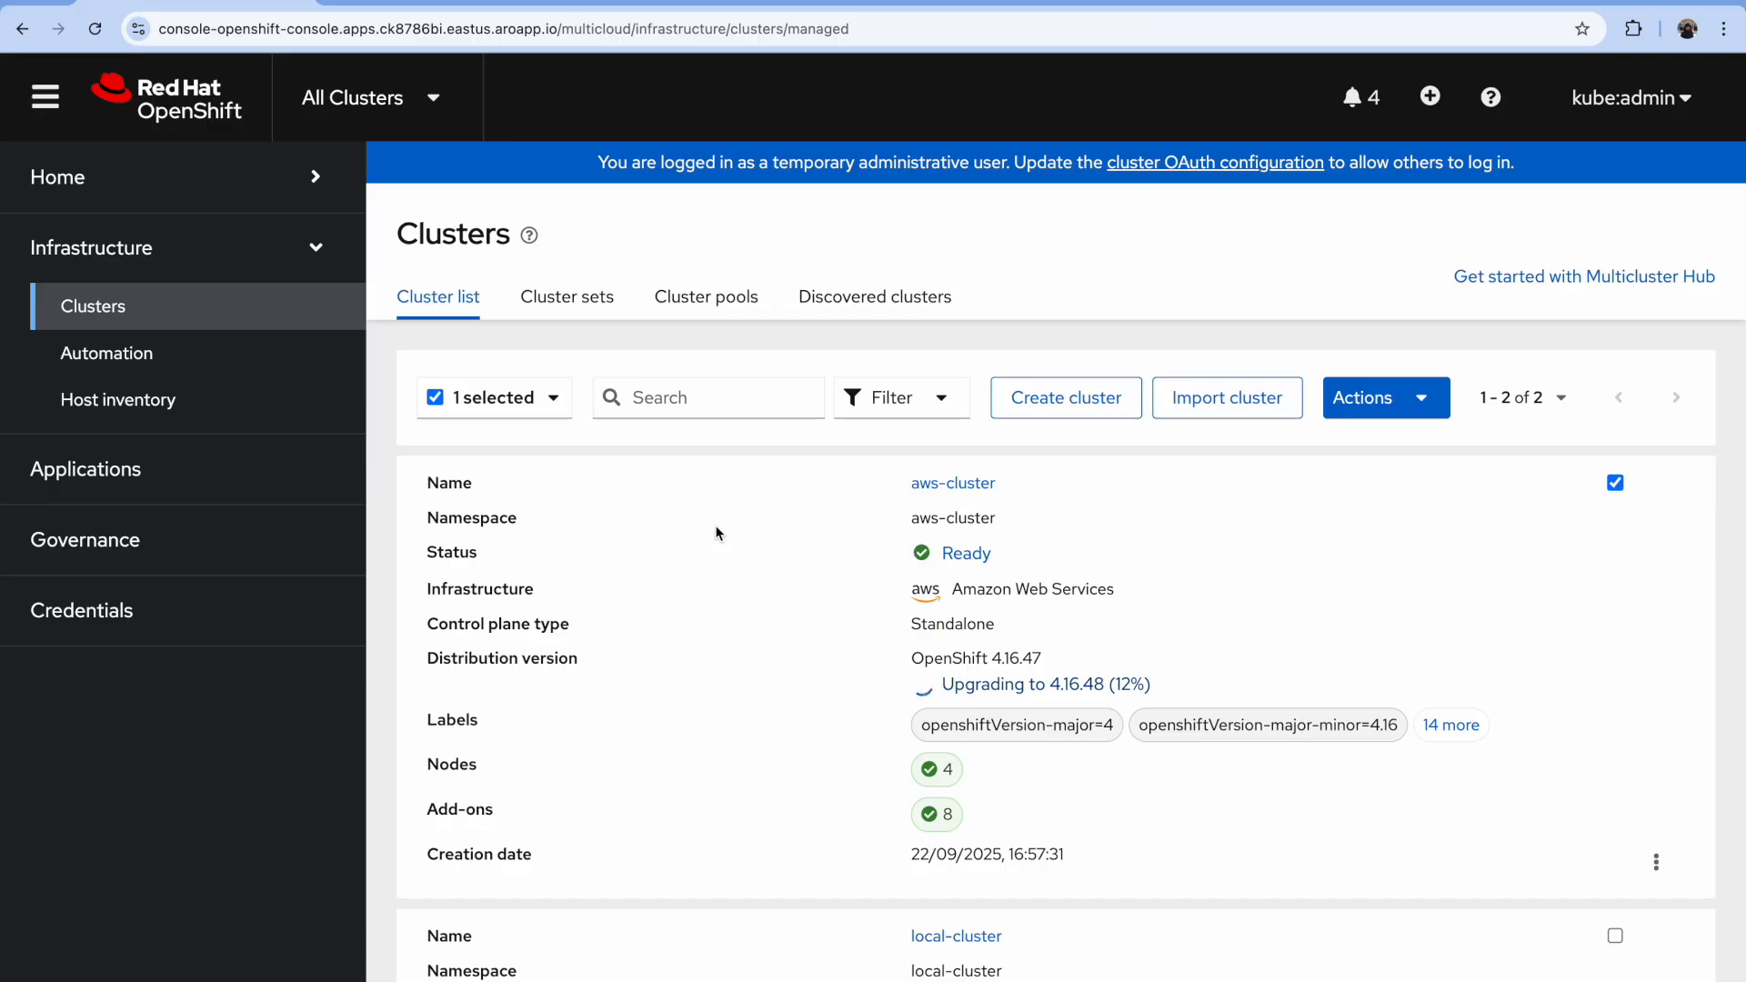
pyautogui.click(710, 20)
pyautogui.press('Return')
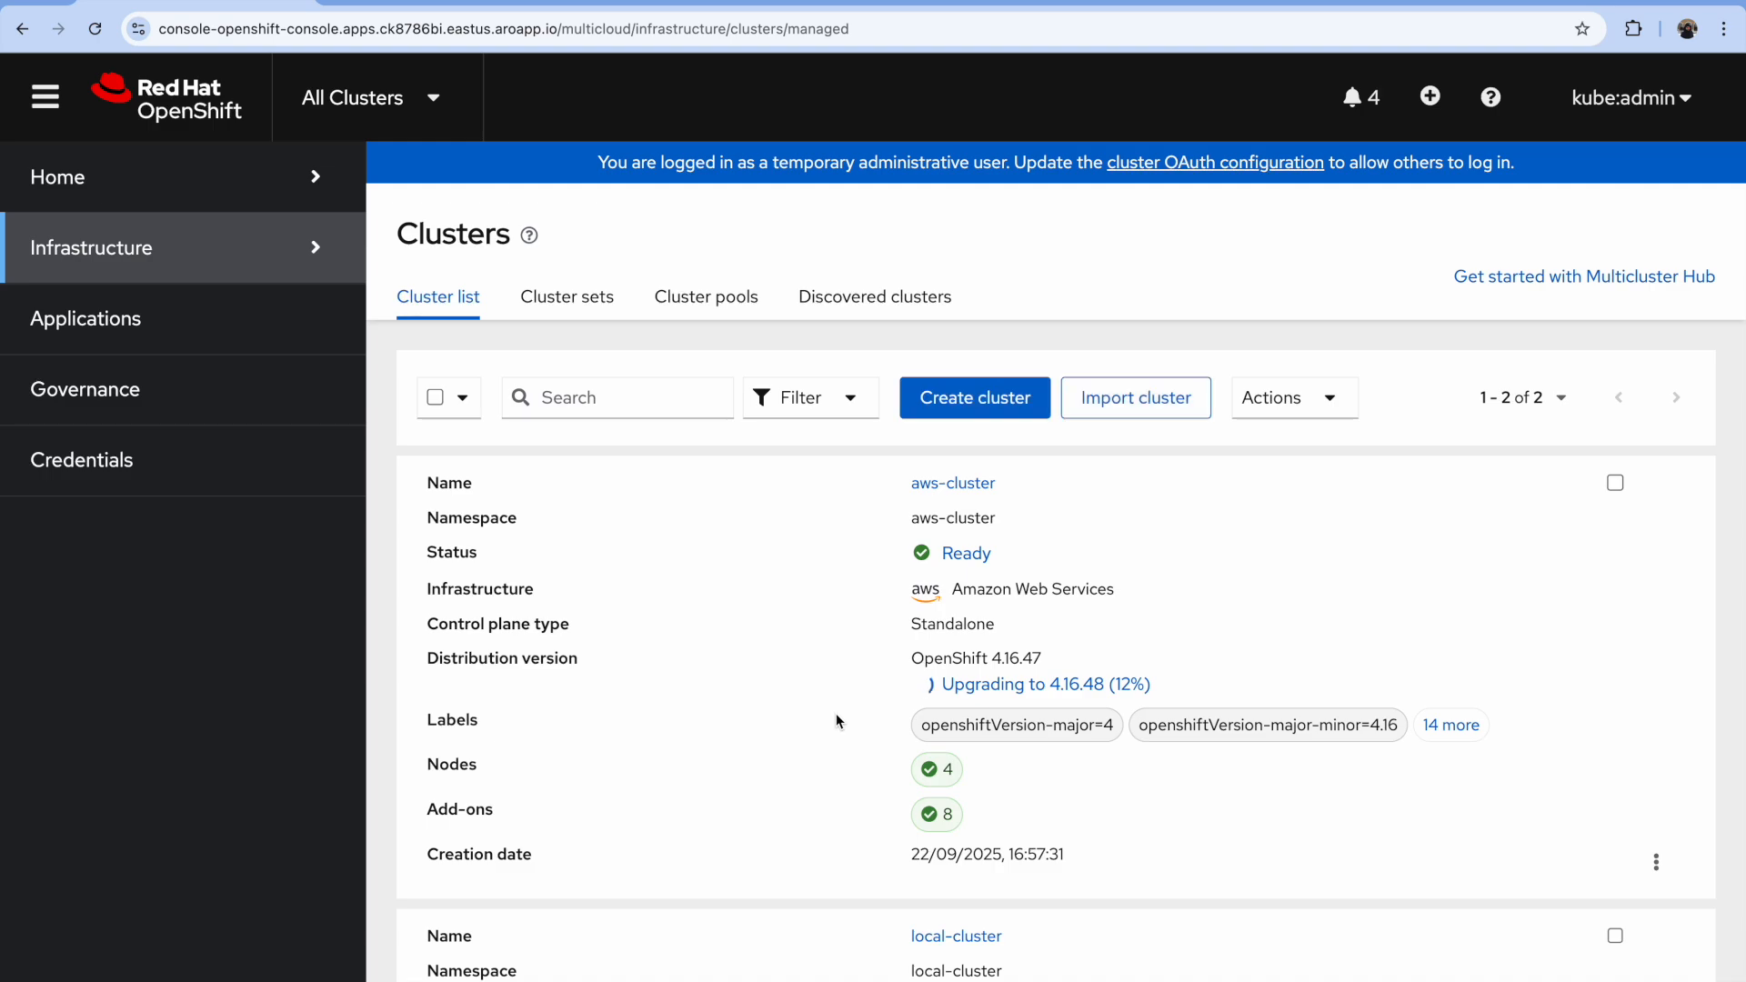
pyautogui.scroll(-3, 837, 713)
pyautogui.scroll(3, 837, 713)
# Step: Bring up the report upgrade-summary-2025-09-22-1530.html and examine its cluster information and pre-upgrade check results
pyautogui.press('super+Tab')
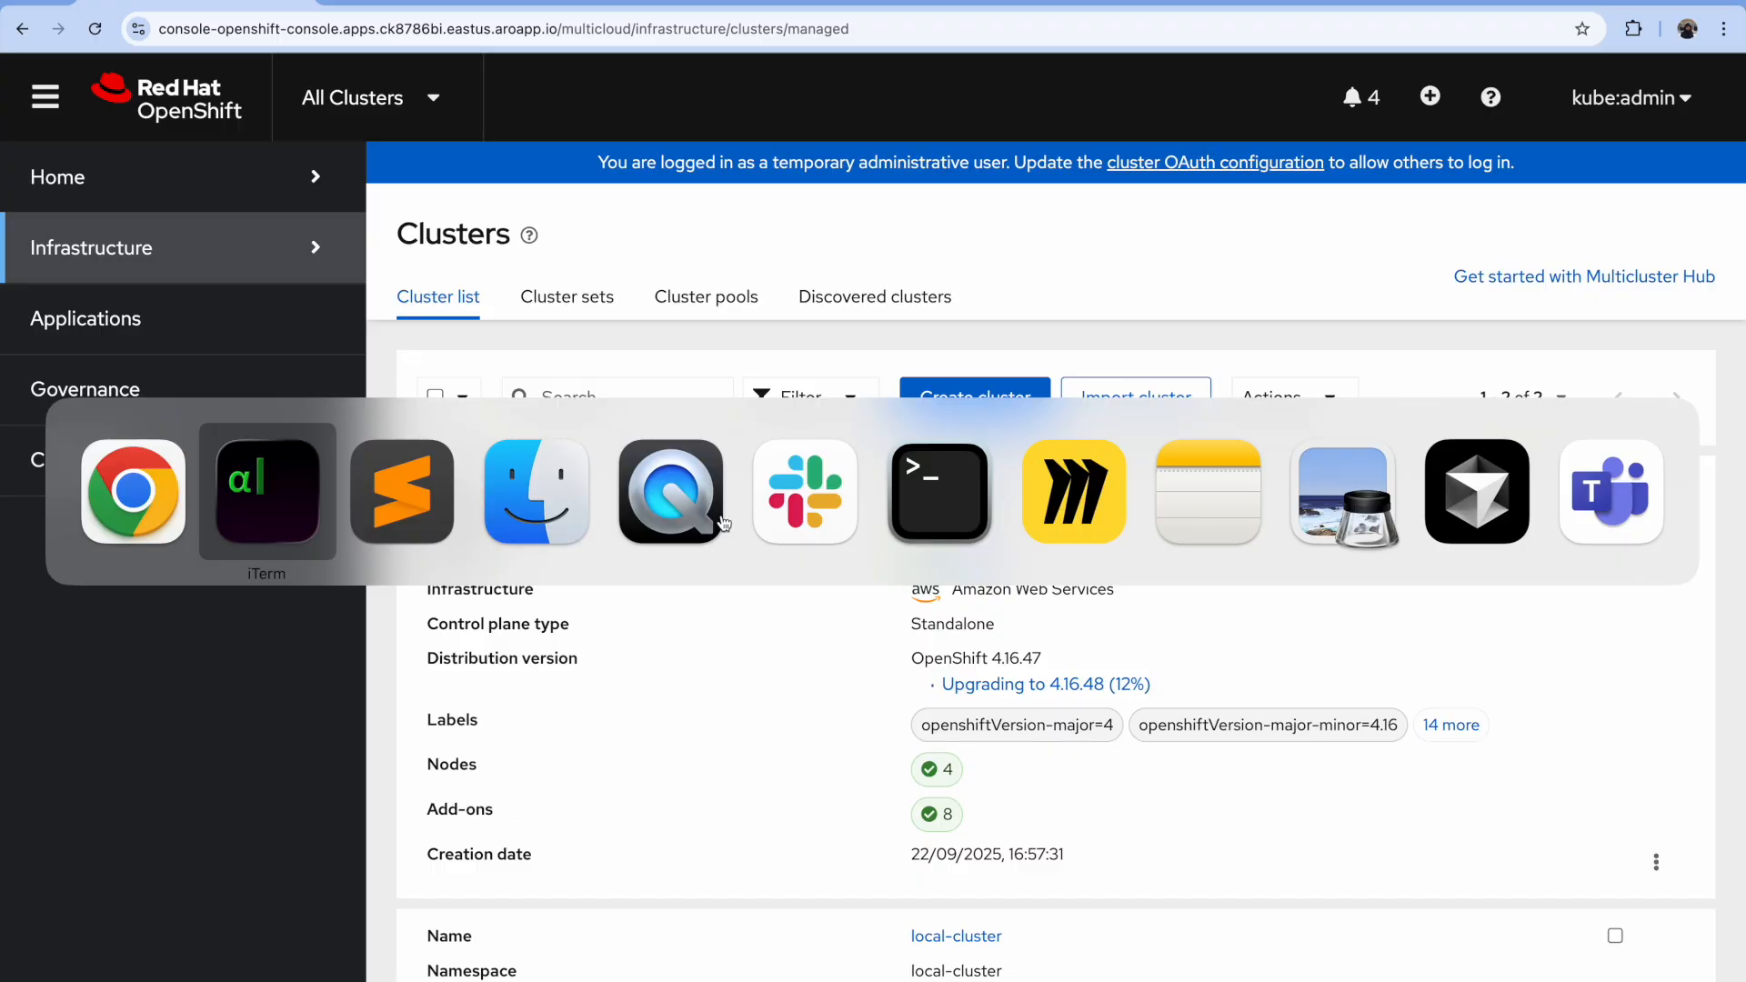
pyautogui.press('super+Tab')
pyautogui.press('super+Tab')
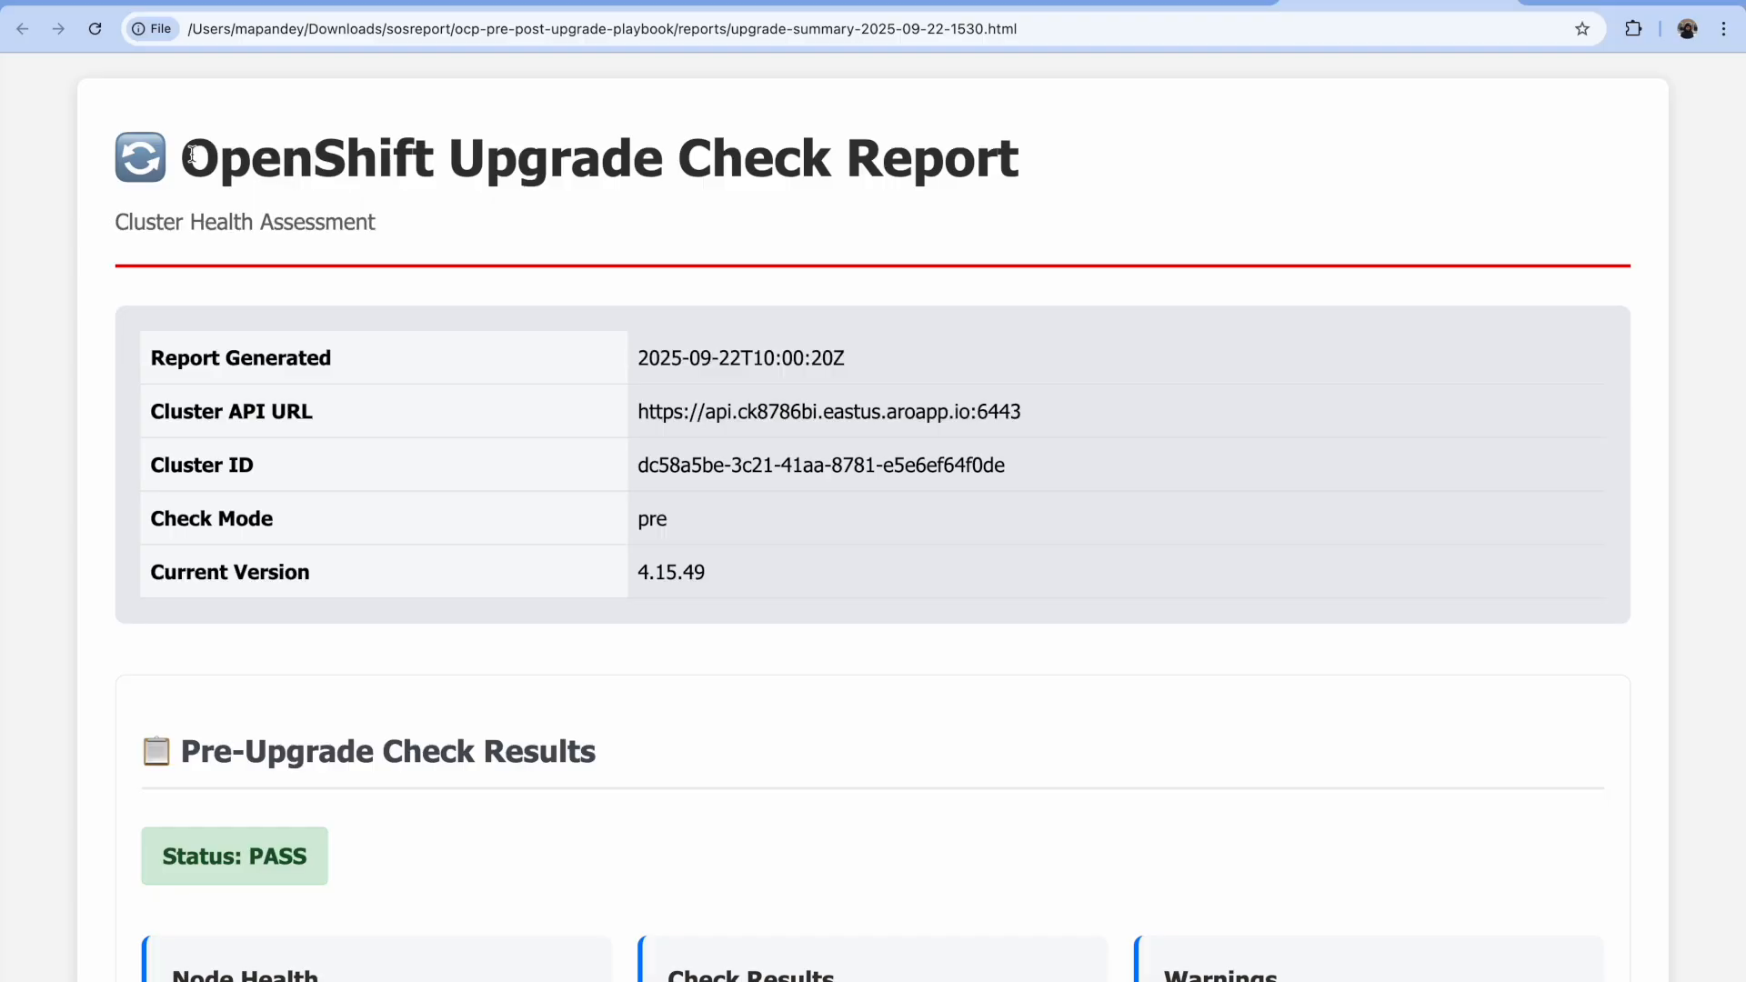
pyautogui.moveTo(192, 155); pyautogui.dragTo(1033, 165)
pyautogui.scroll(-1, 675, 557)
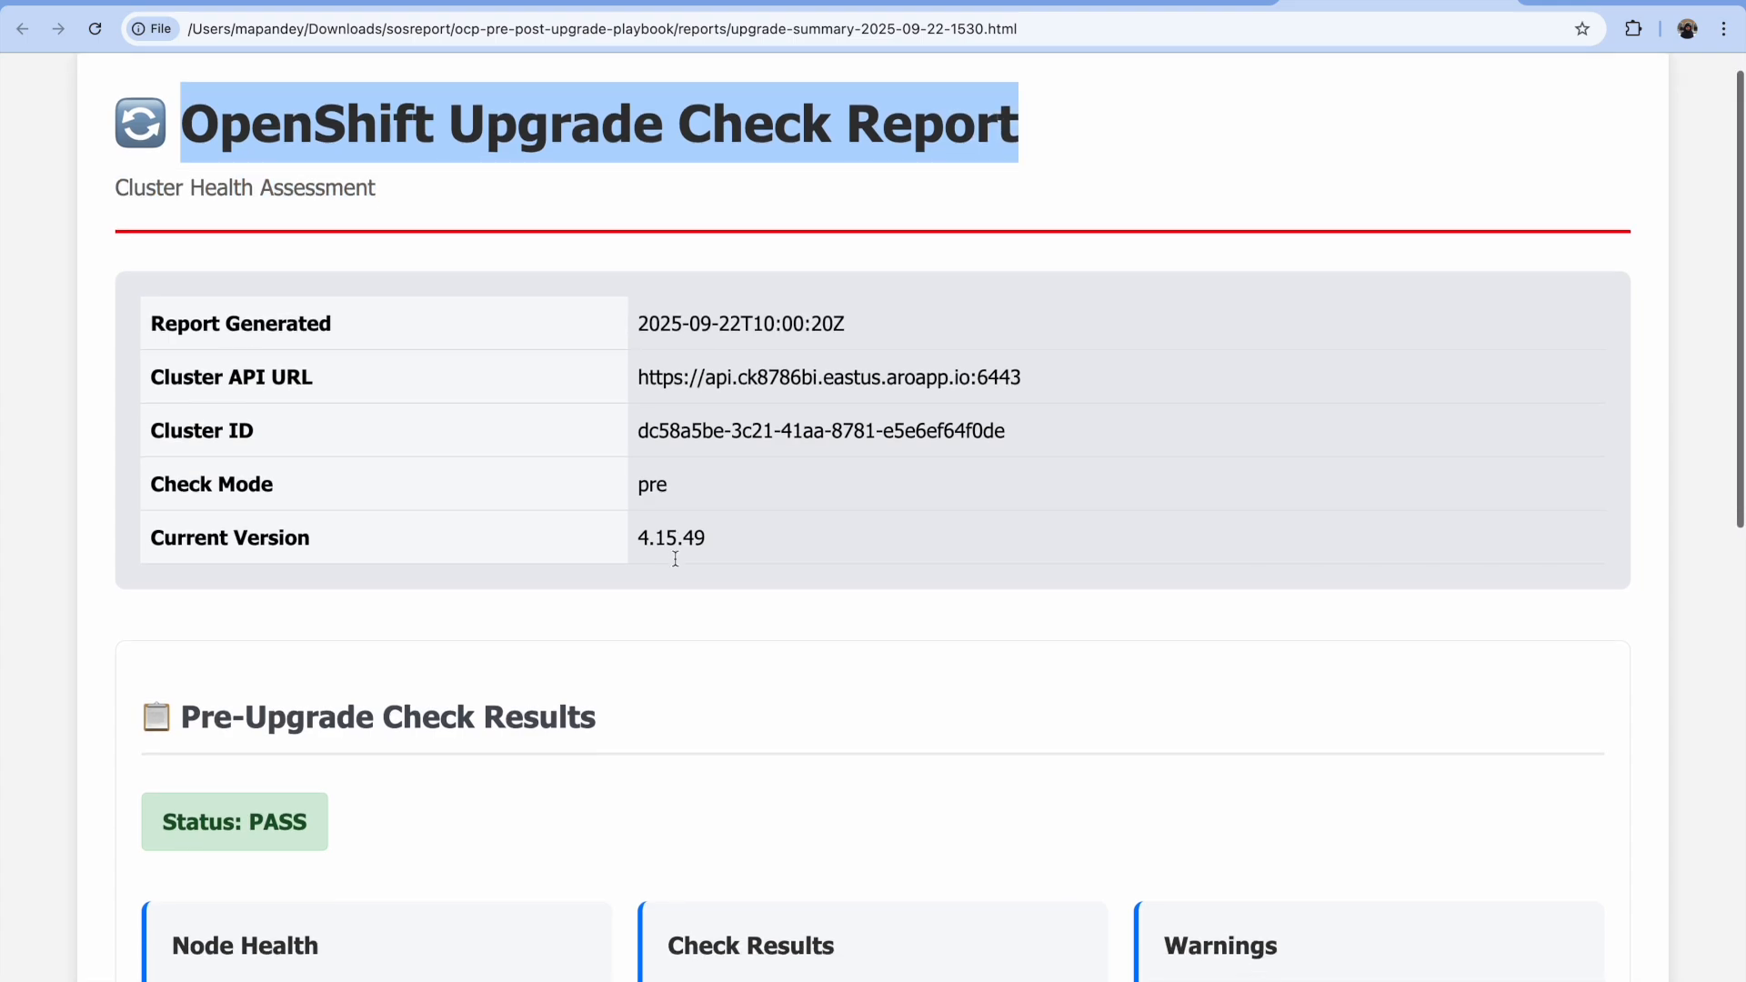
pyautogui.scroll(-5, 686, 592)
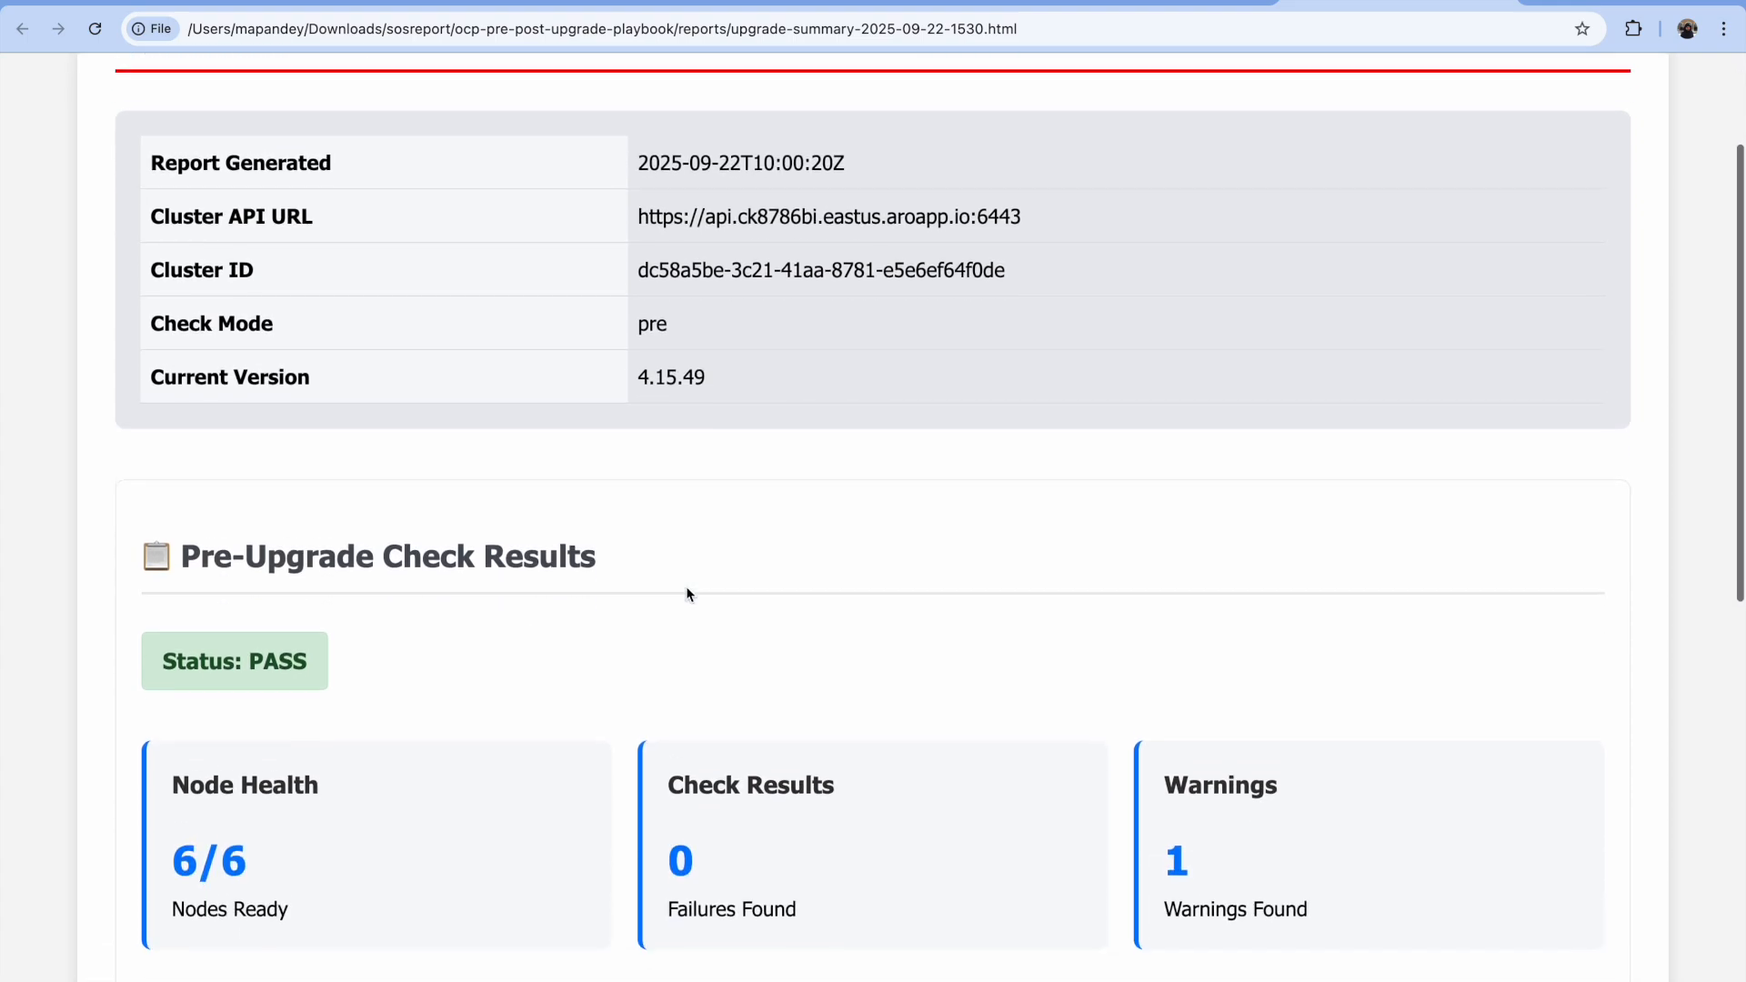
pyautogui.scroll(-8, 689, 593)
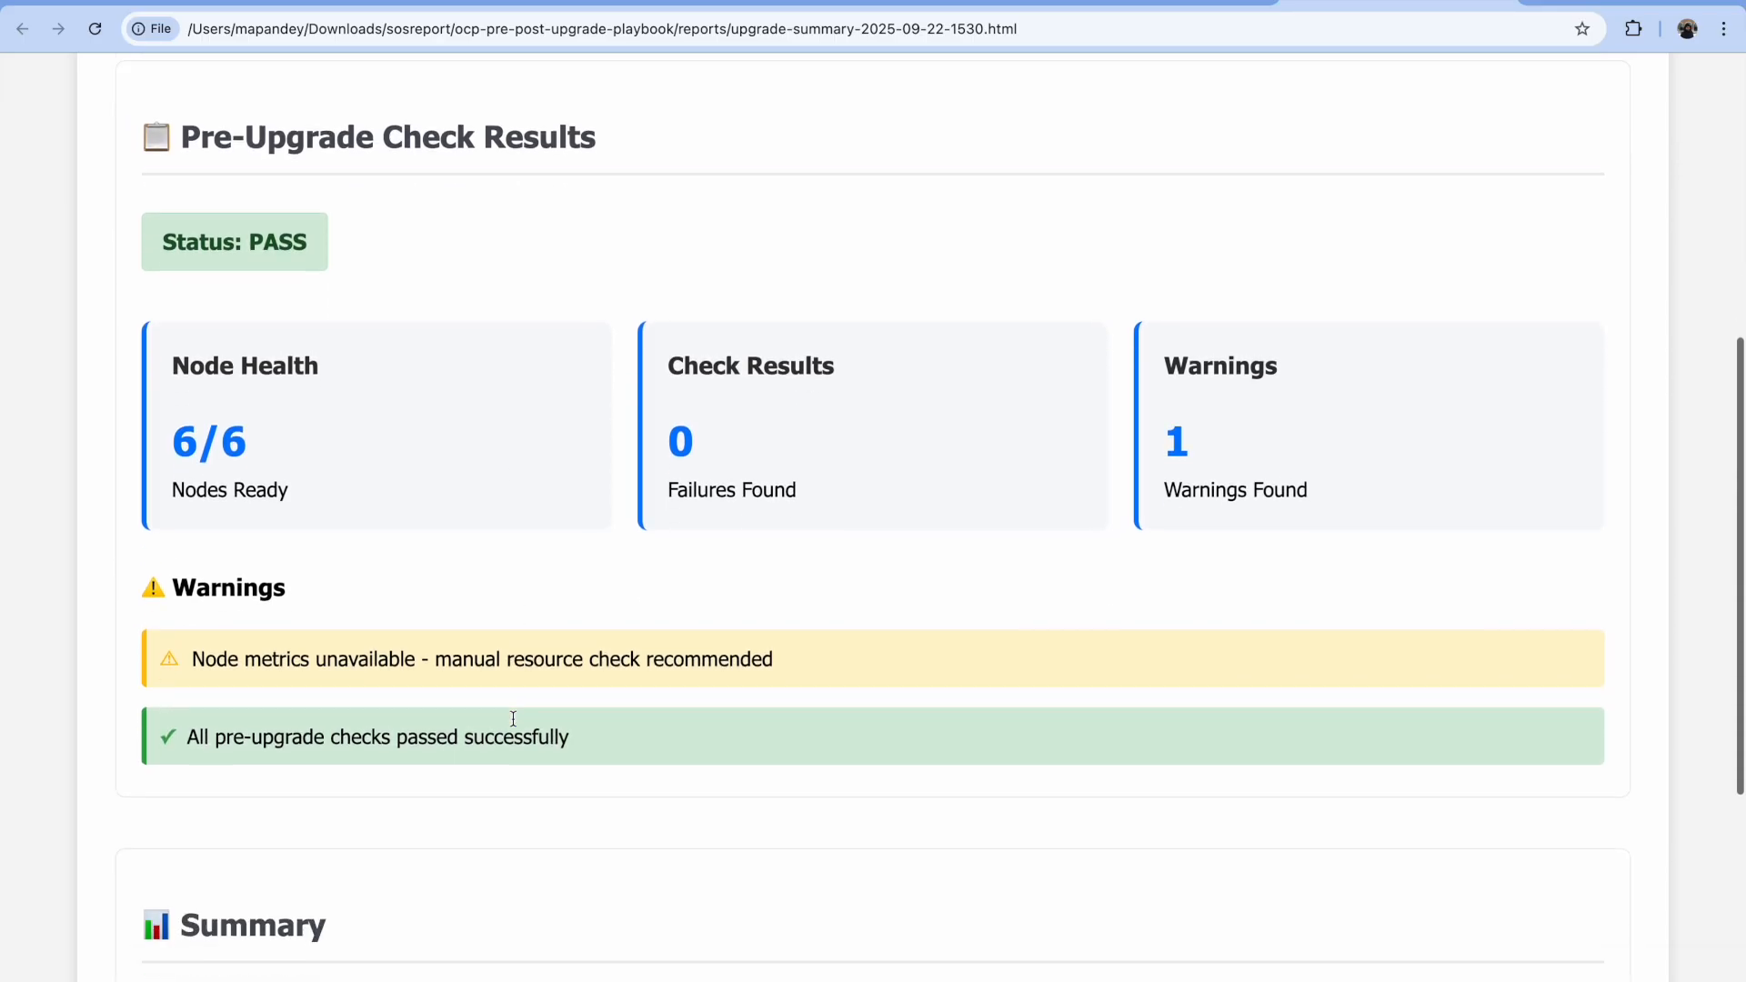
# Step: Examine the upgrade check report's summary and next steps, and review the whole report again from its beginning
pyautogui.scroll(-4, 513, 720)
pyautogui.scroll(3, 513, 719)
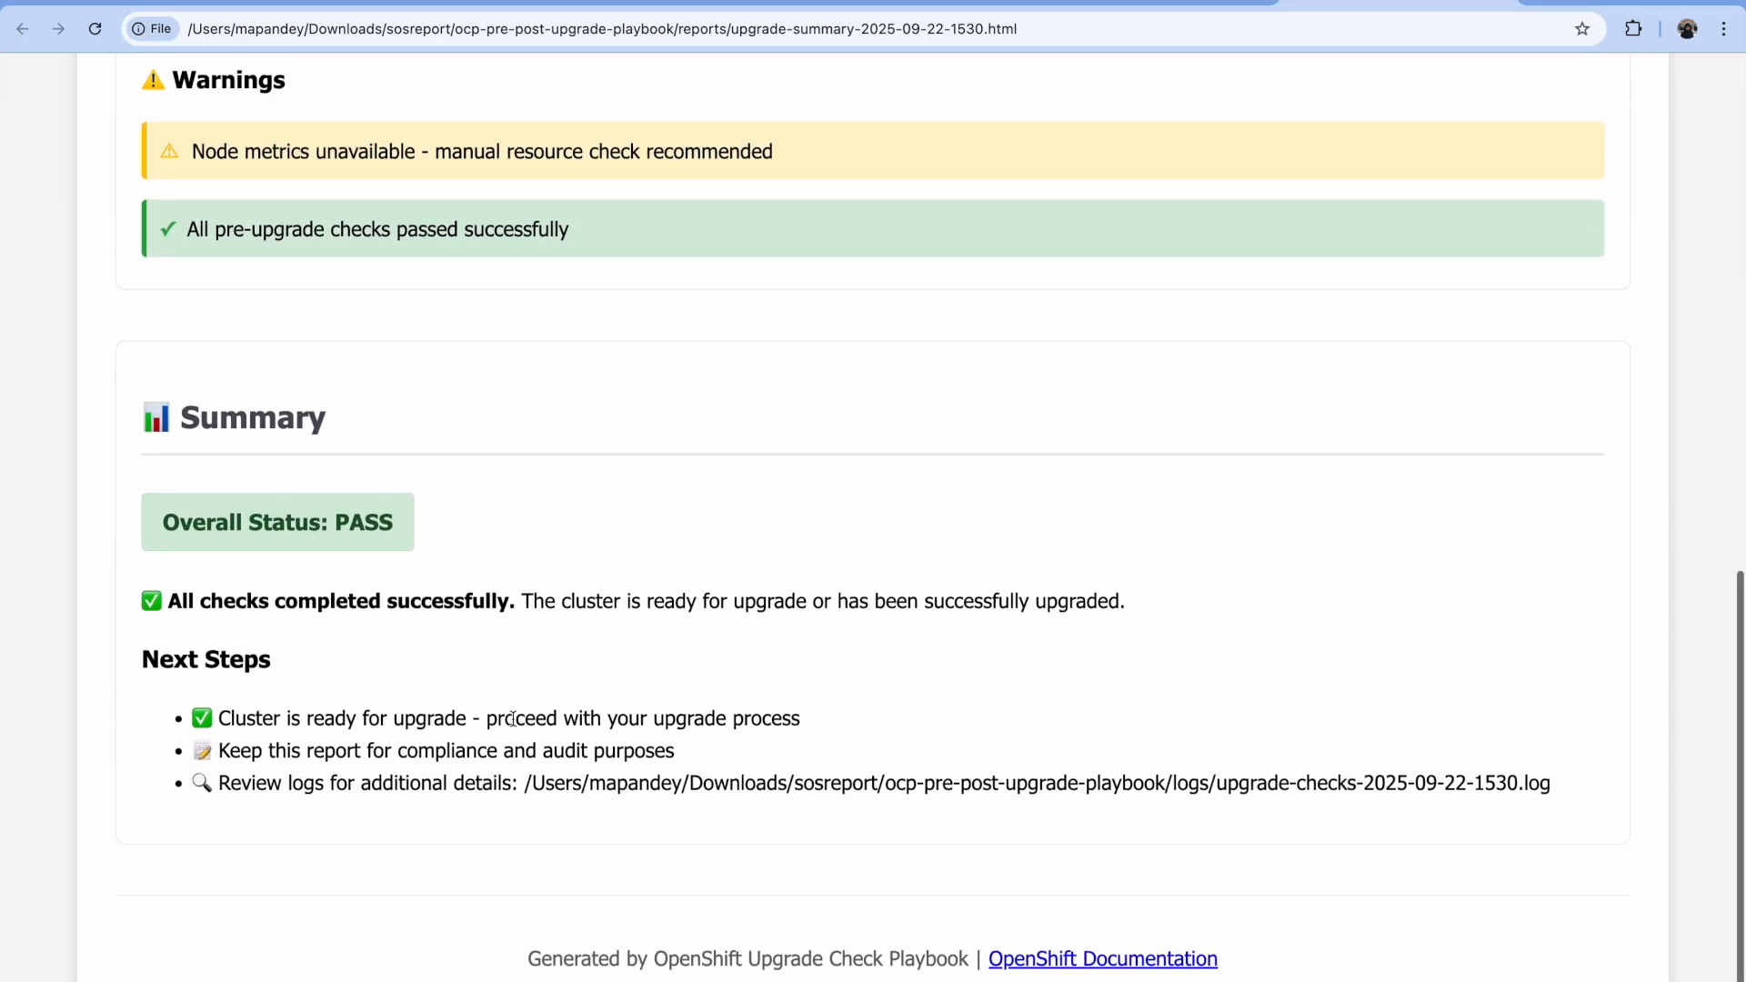
pyautogui.scroll(14, 513, 718)
pyautogui.scroll(-6, 513, 719)
pyautogui.scroll(-10, 513, 718)
pyautogui.scroll(13, 513, 718)
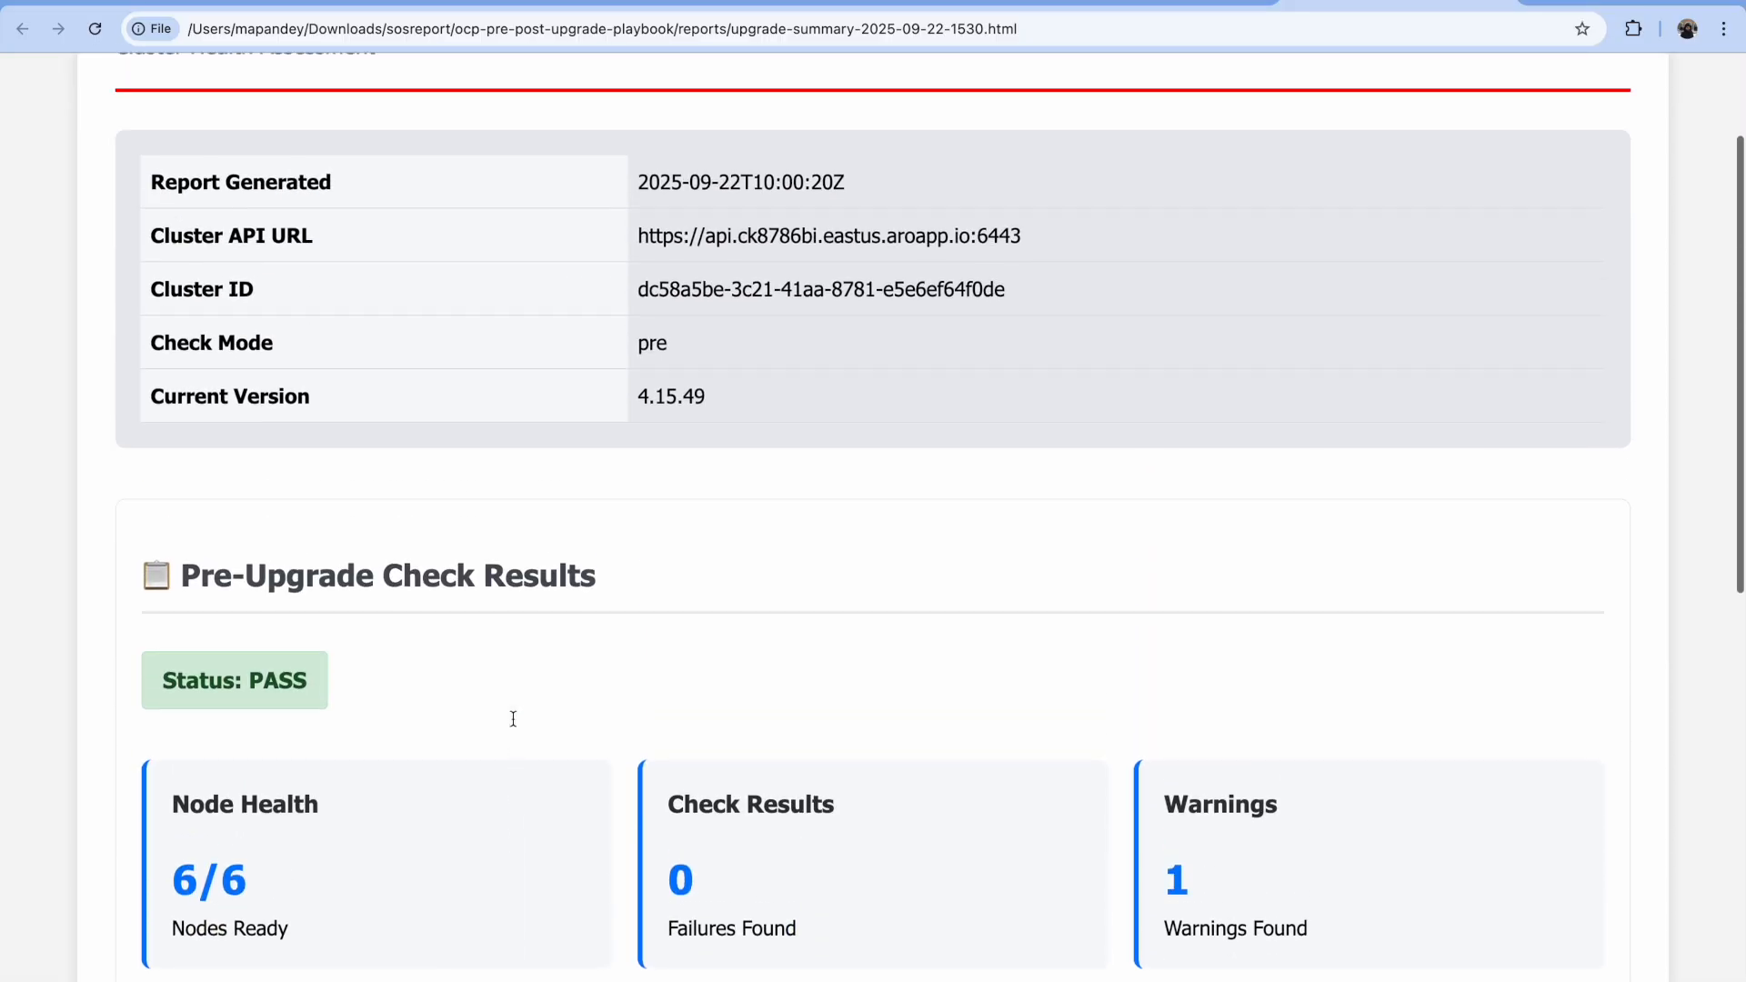
pyautogui.scroll(-9, 513, 718)
pyautogui.scroll(10, 513, 718)
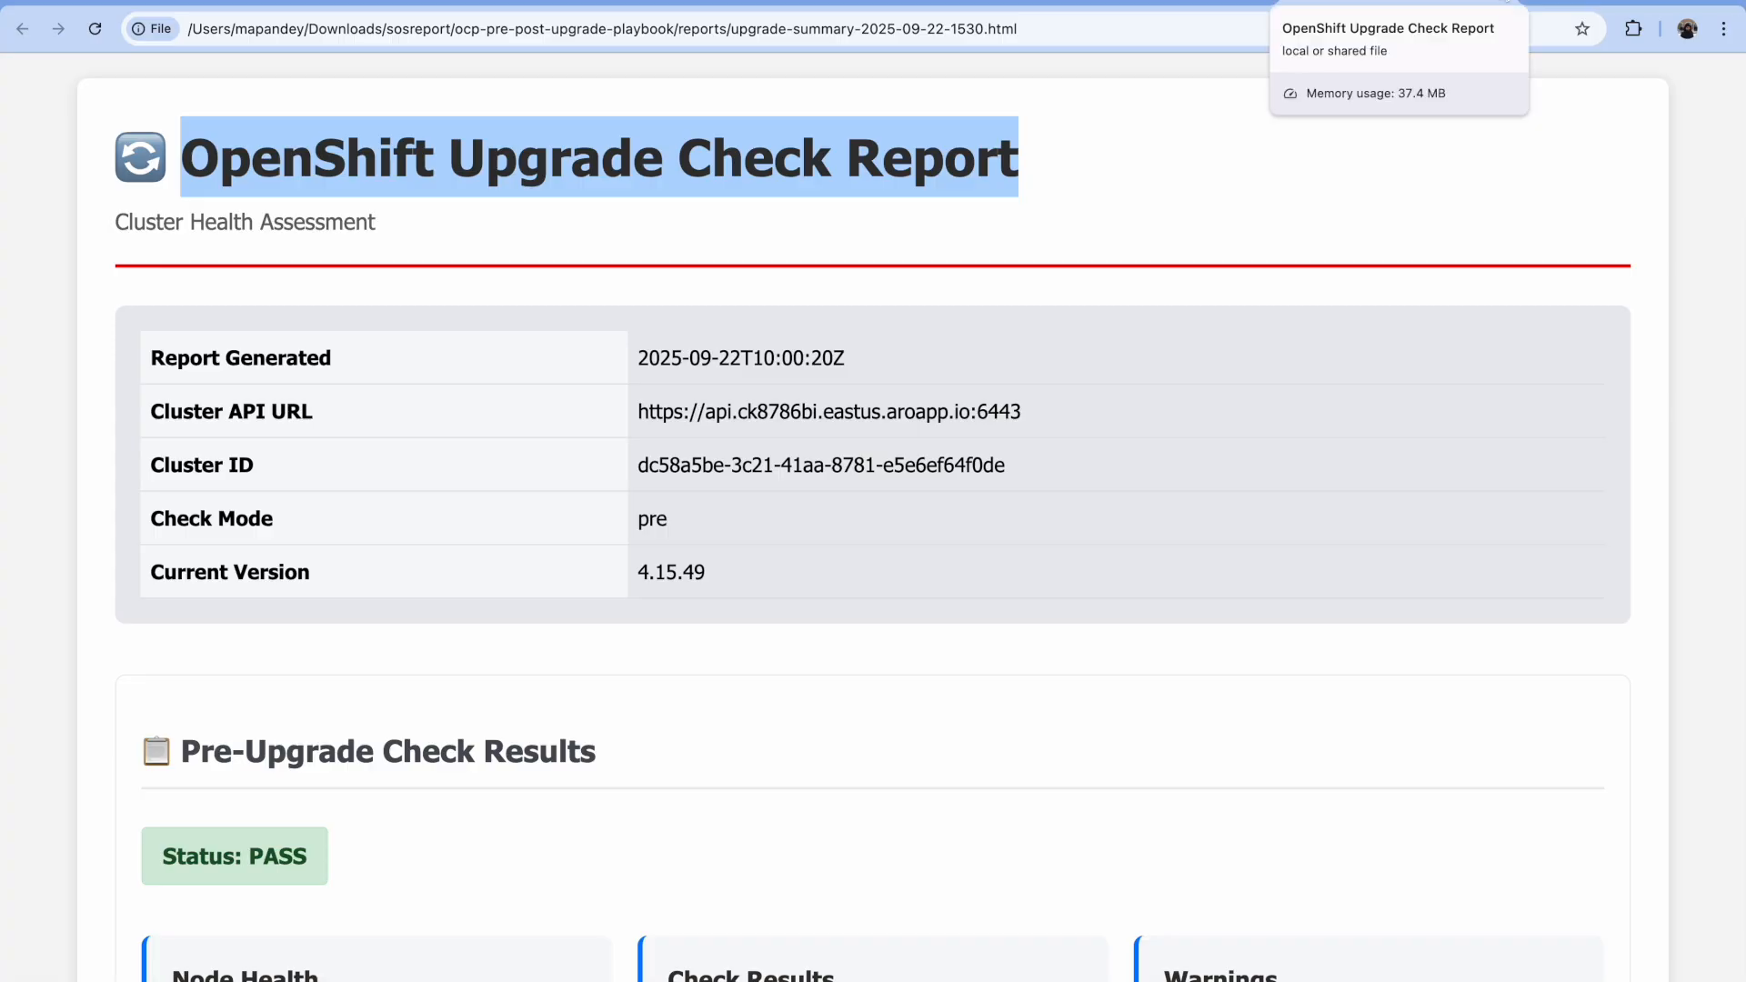
# Step: Switch back to Ansible Automation Platform and open the list of jobs
pyautogui.click(1504, 1)
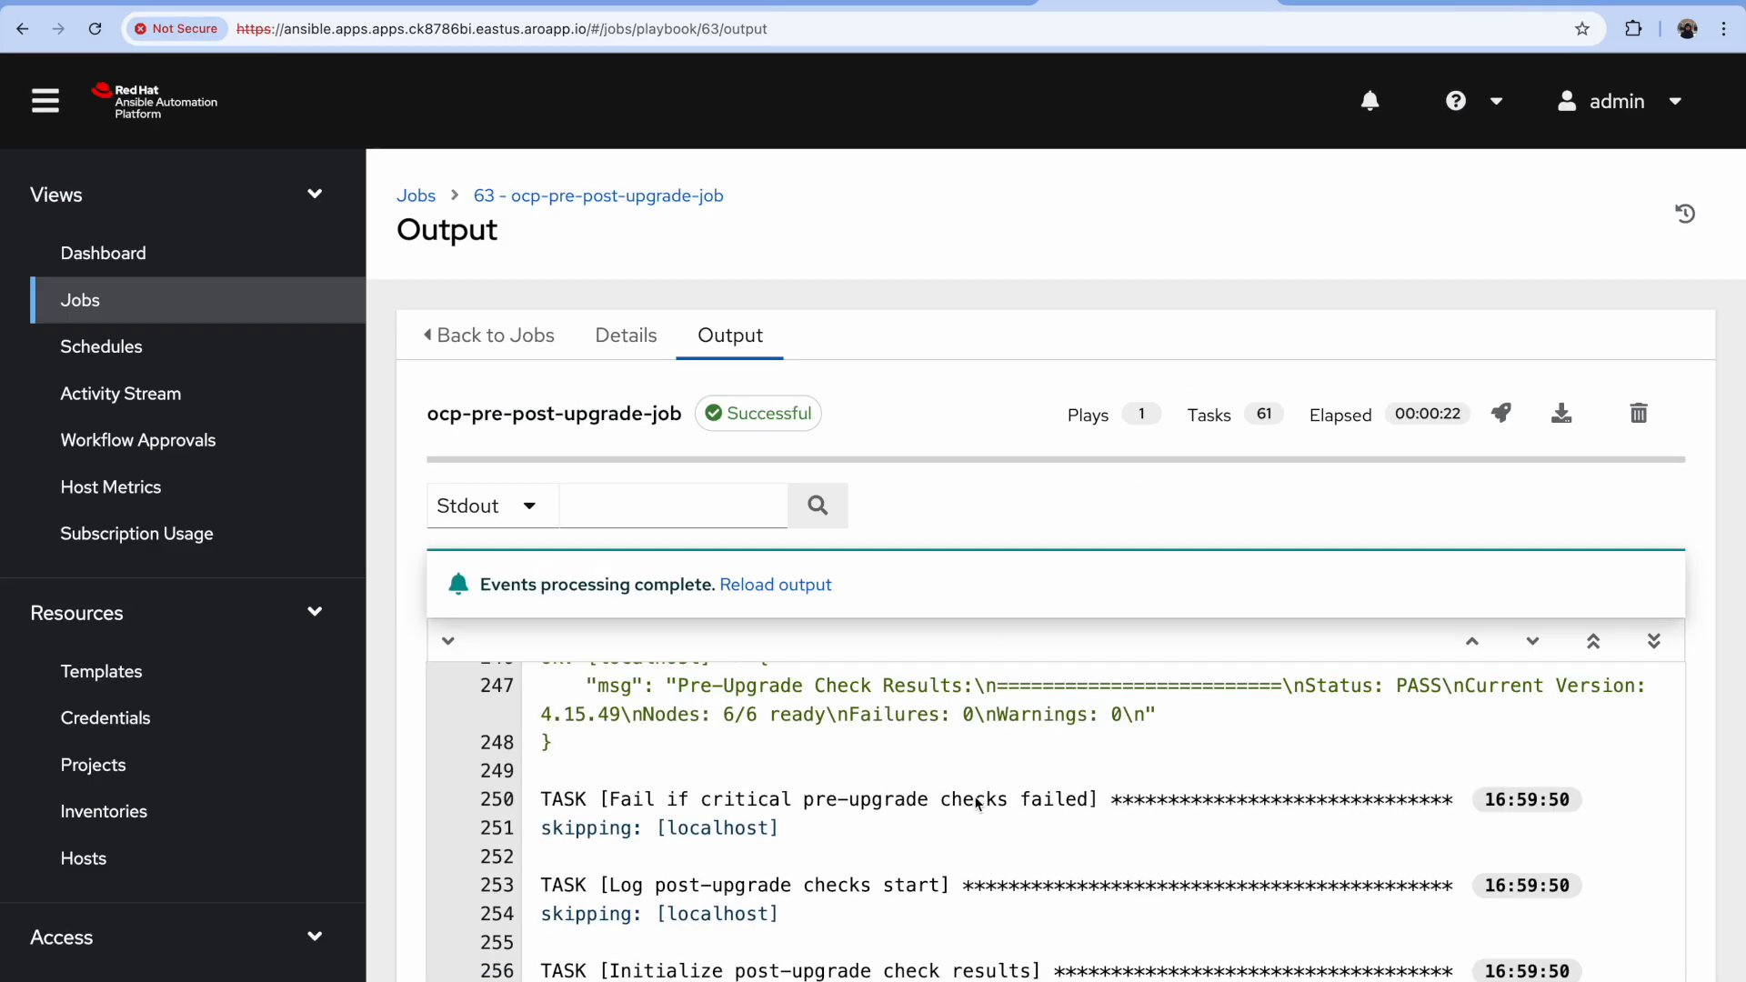
pyautogui.scroll(-5, 975, 804)
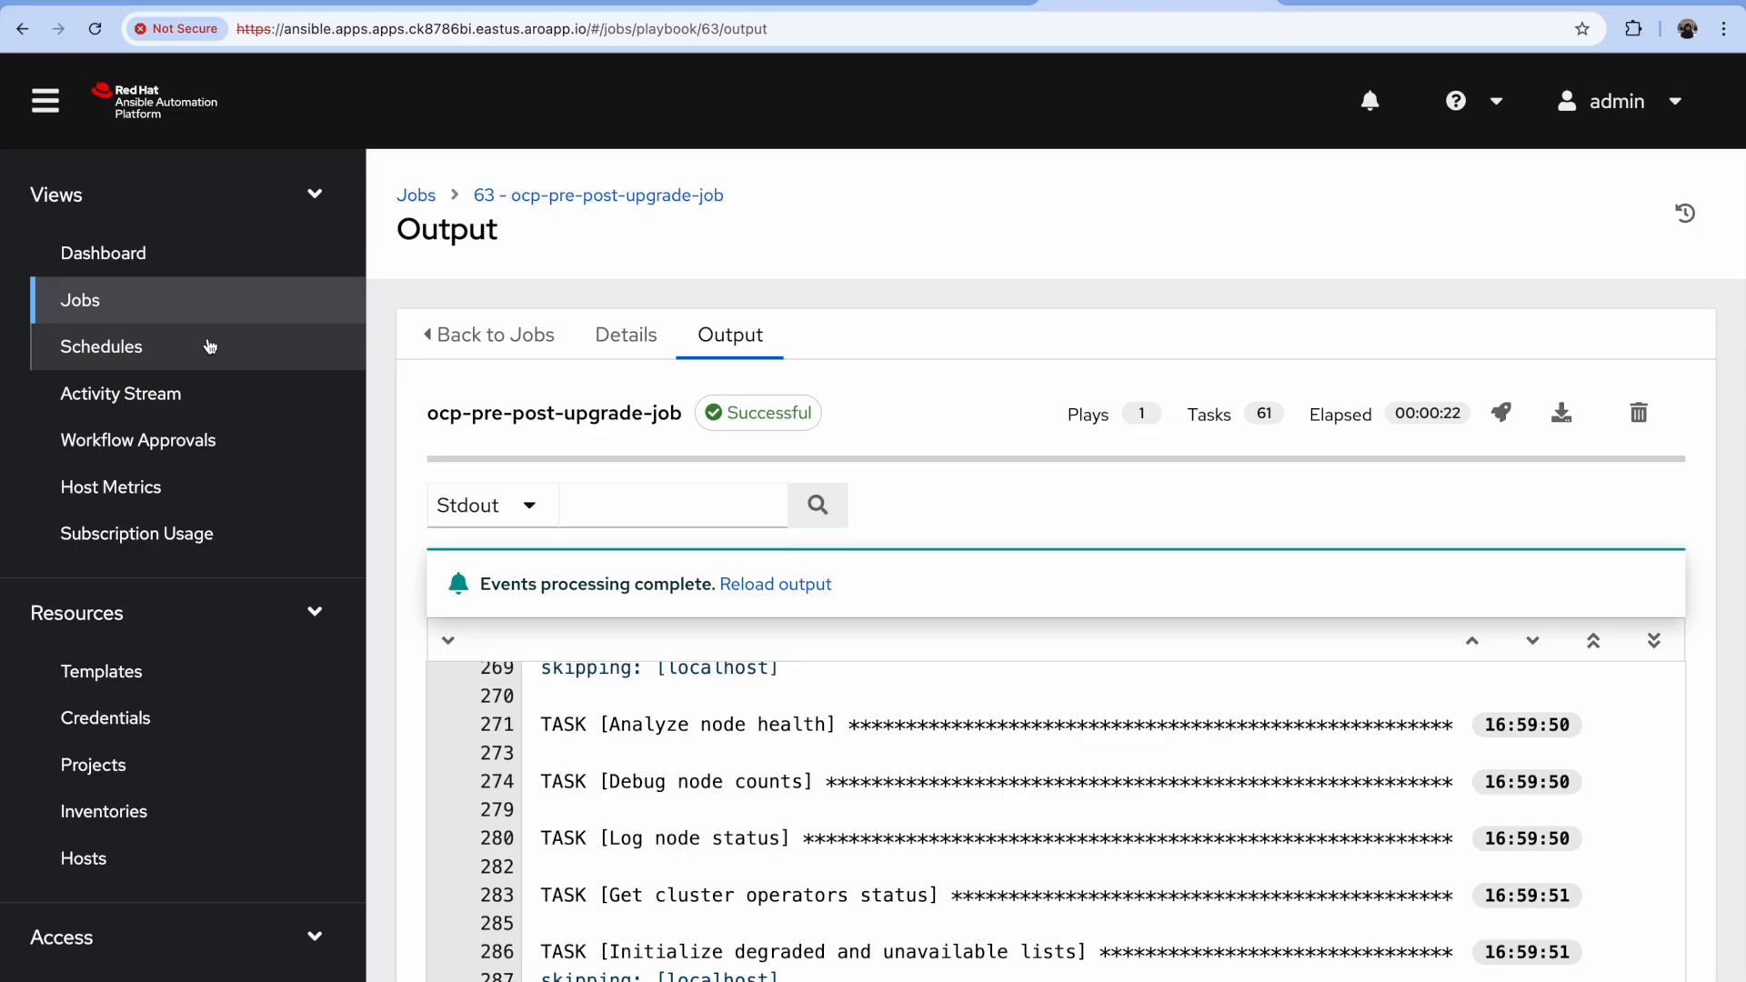
pyautogui.click(199, 316)
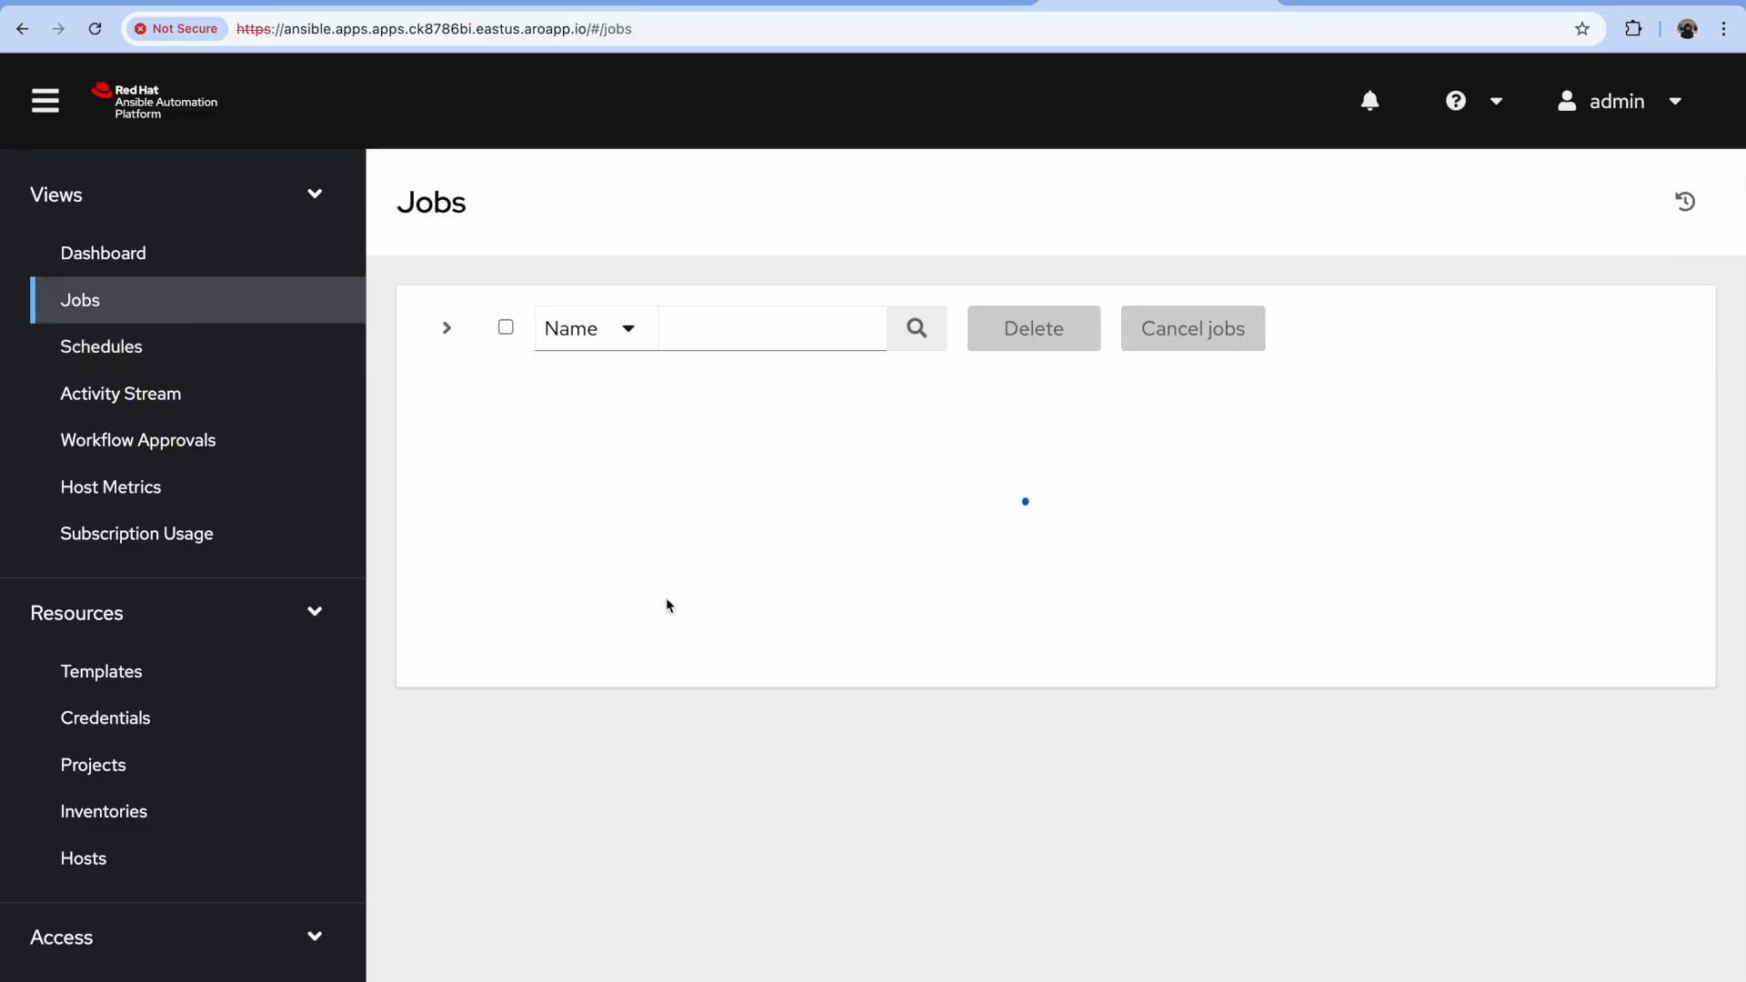